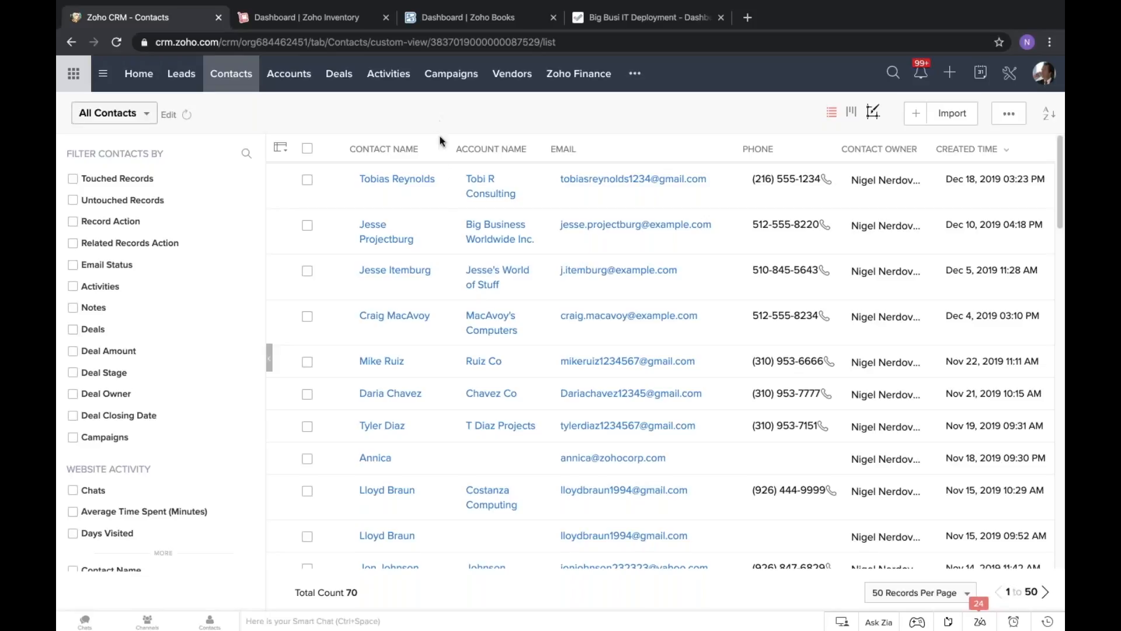
Open the A lotta items deal from the Jesse's World of Stuff contact and move its stage to Create Estimate.
left_click(401, 275)
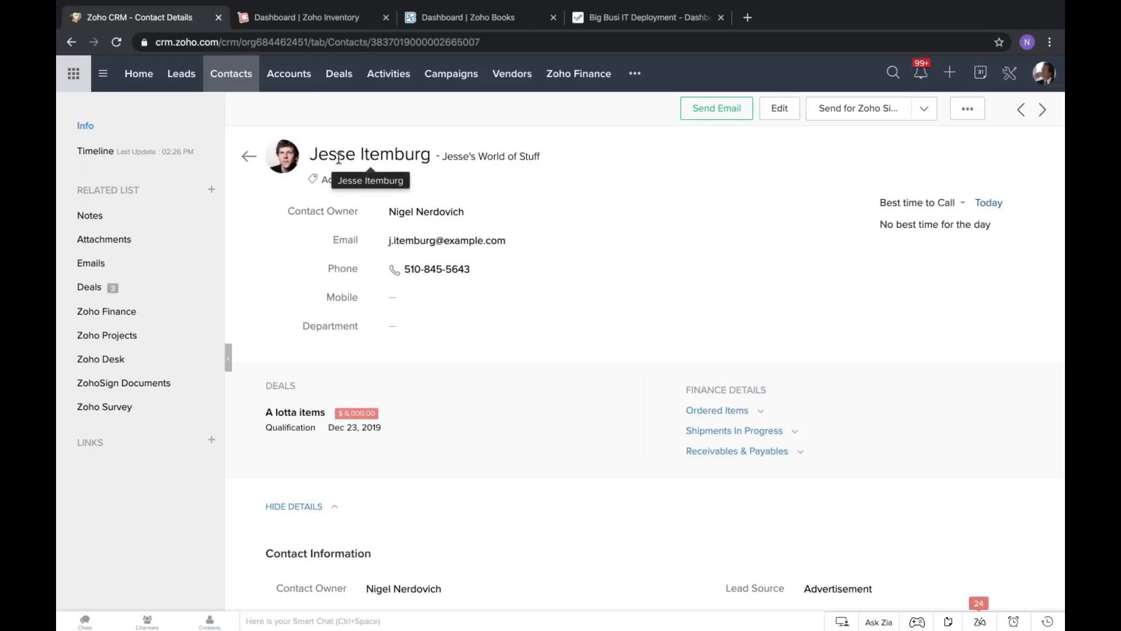
left_click(298, 412)
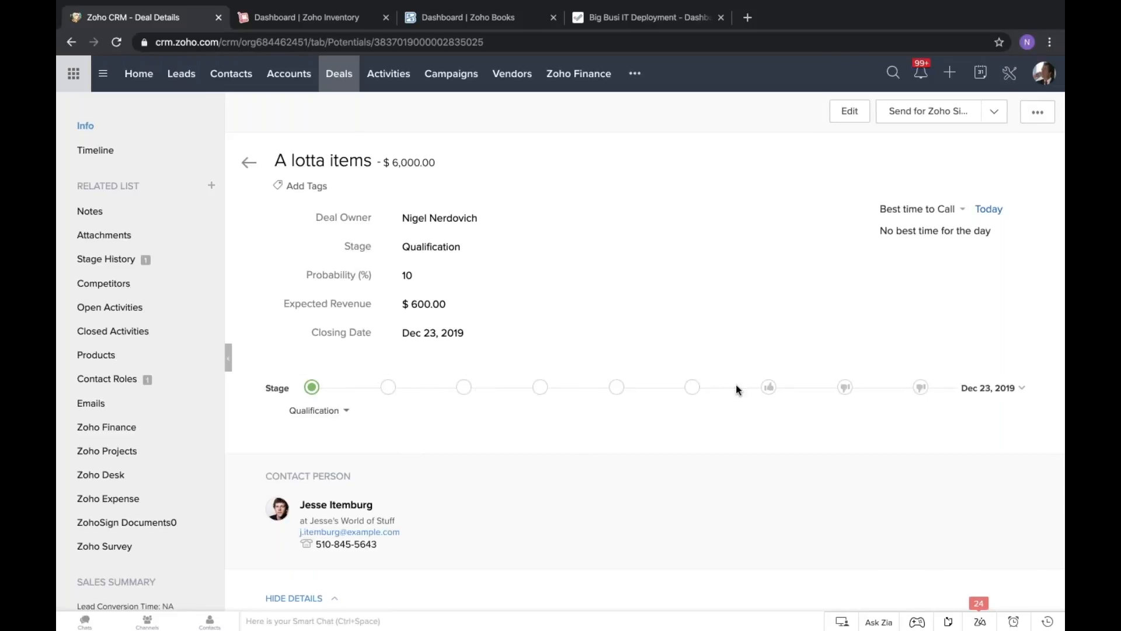
scroll(463, 492, "down", 3)
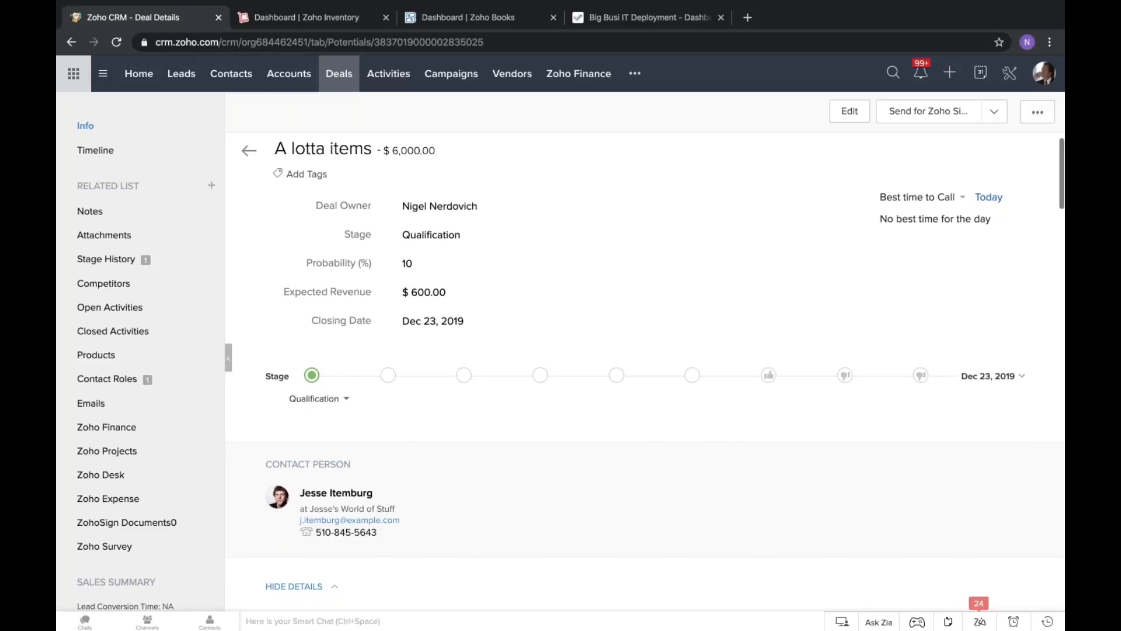
scroll(496, 310, "up", 3)
scroll(497, 309, "down", 4)
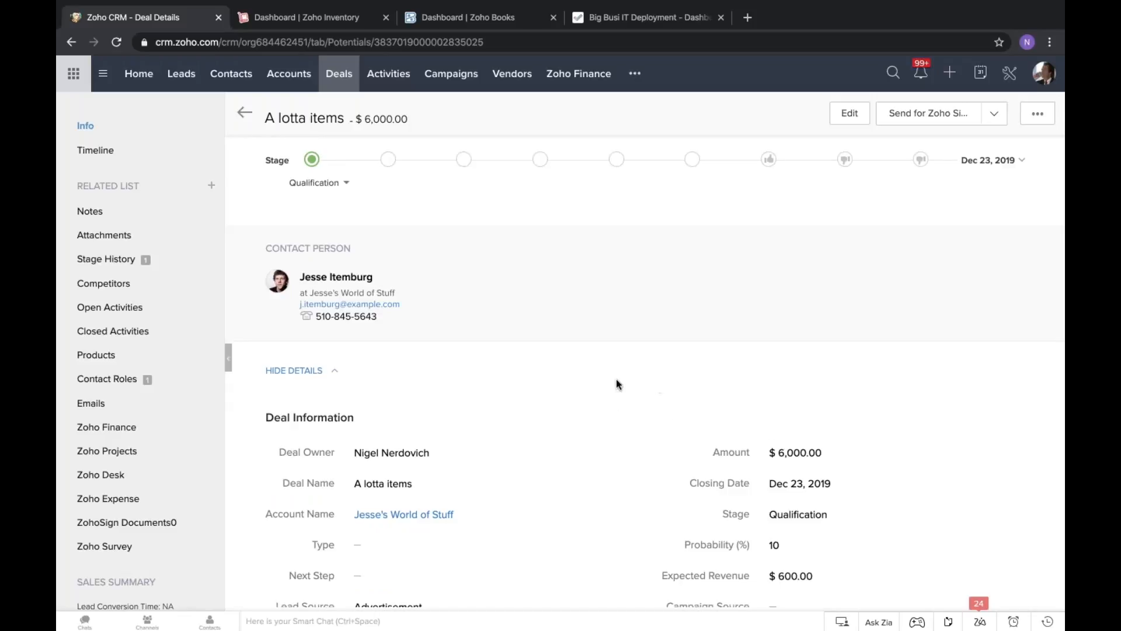
scroll(518, 360, "down", 1)
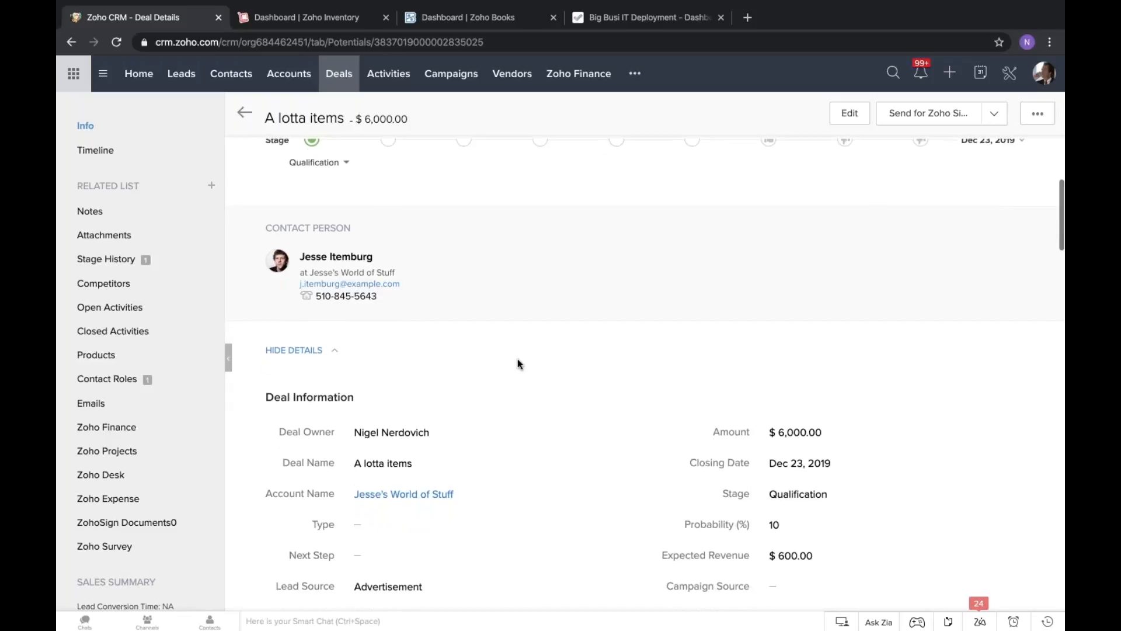
scroll(518, 359, "up", 5)
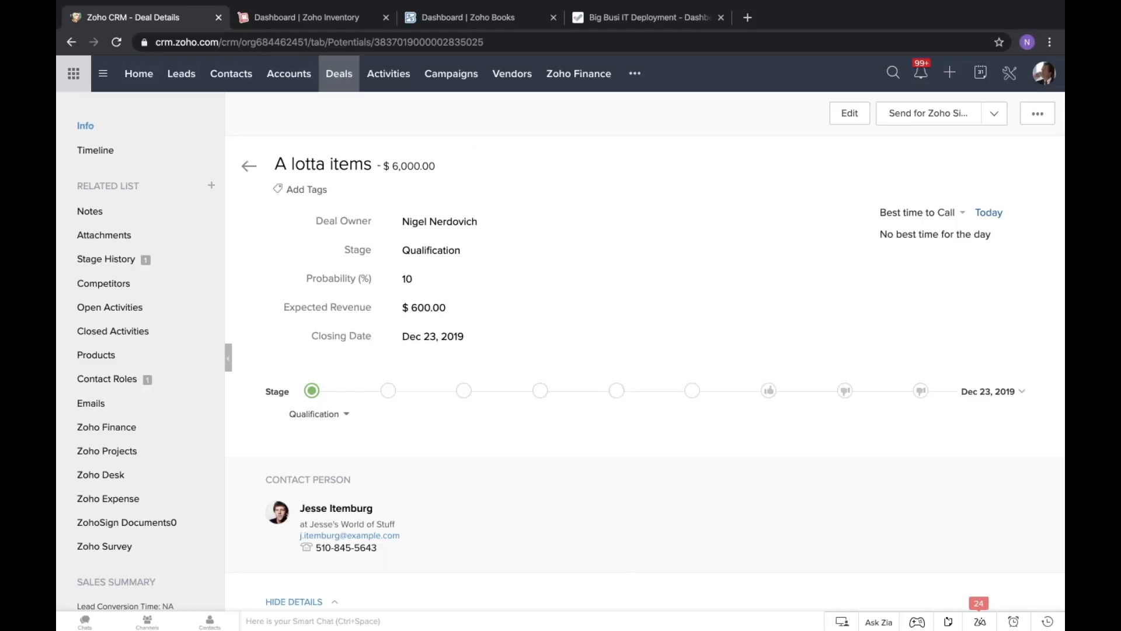
left_click(619, 393)
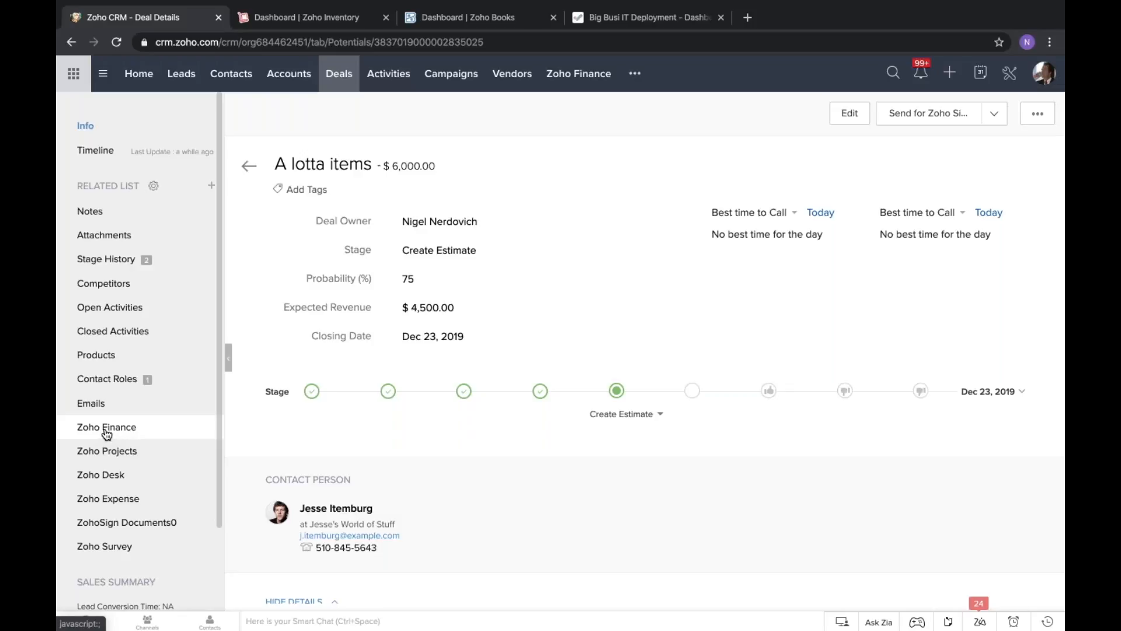
Open the draft estimate listed in the deal's Zoho Finance records.
left_click(133, 434)
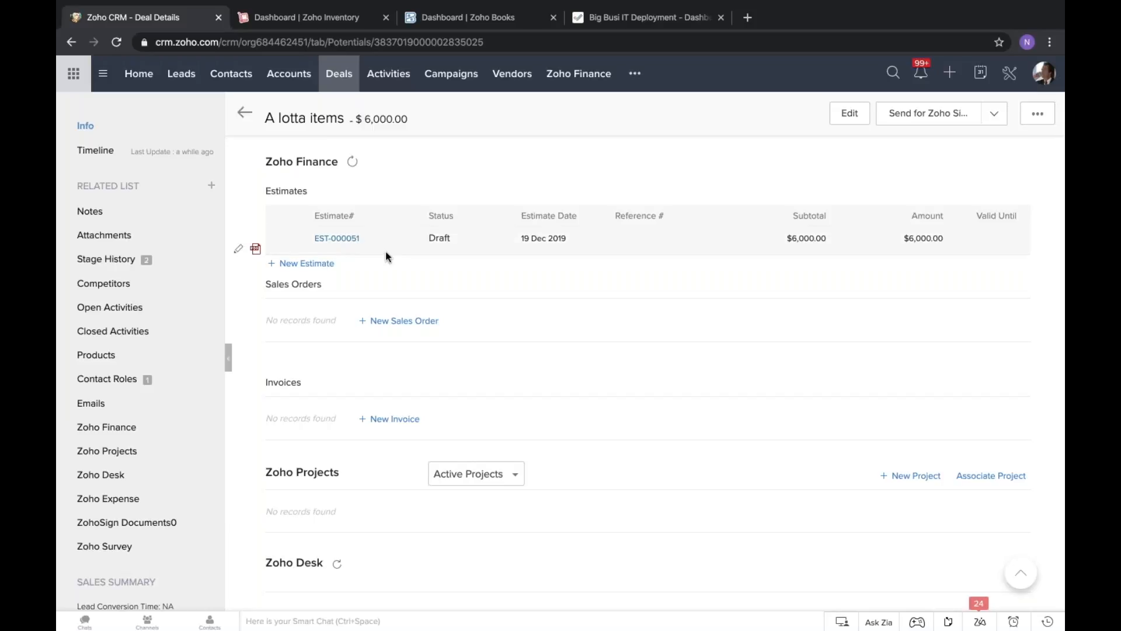
left_click(352, 239)
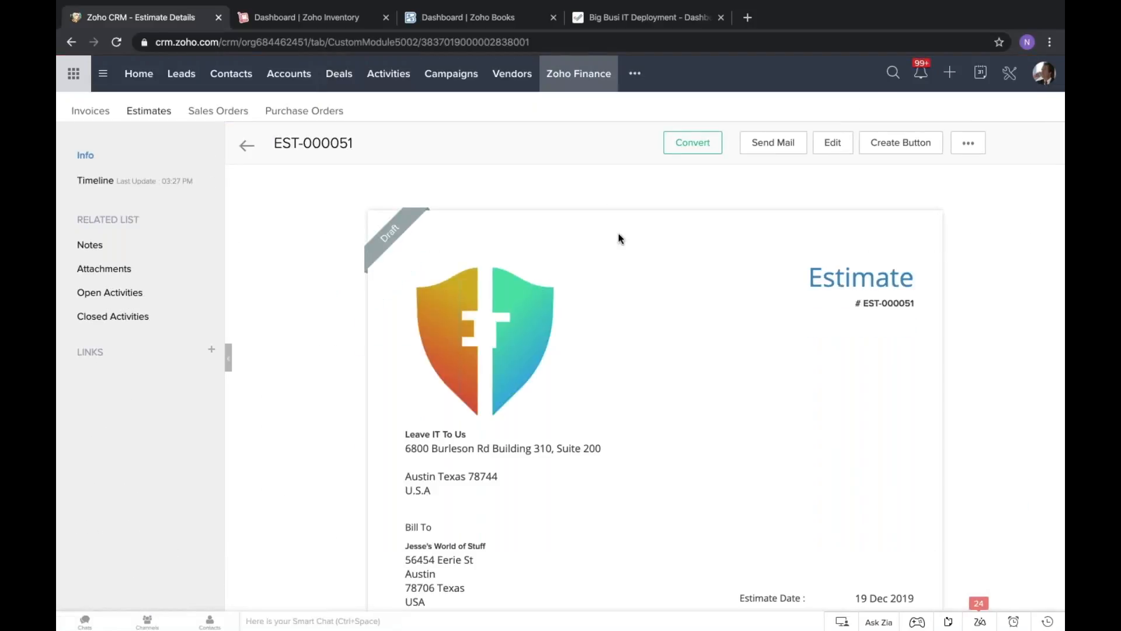
Examine the draft estimate's layout, billing details, terms and the A lotta items line.
scroll(620, 238, "down", 5)
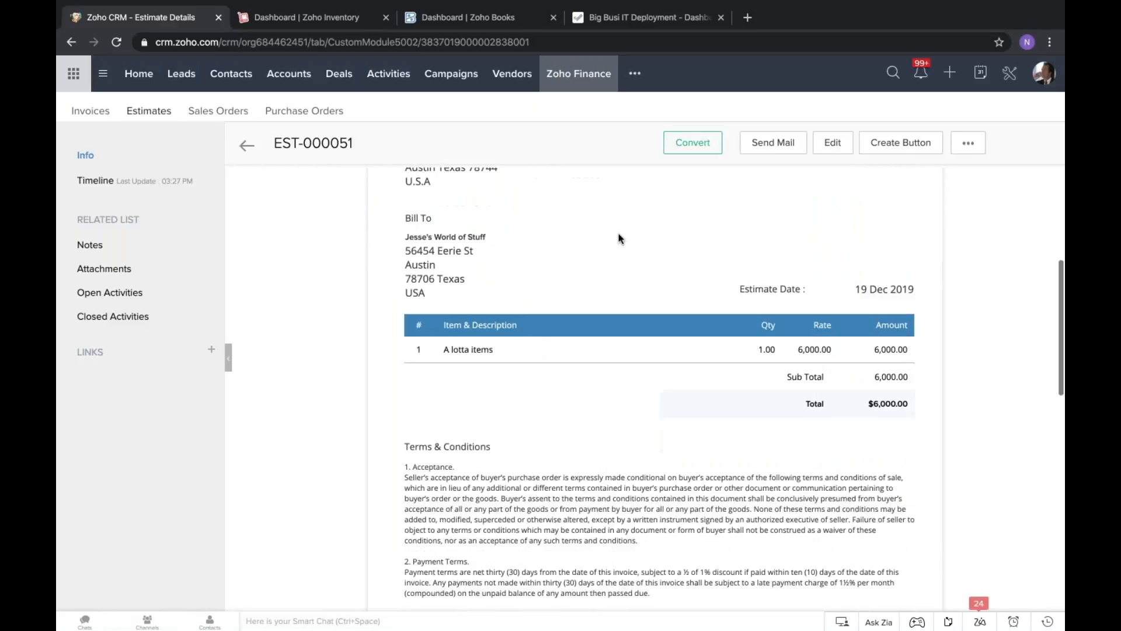
scroll(619, 239, "down", 3)
scroll(620, 239, "up", 7)
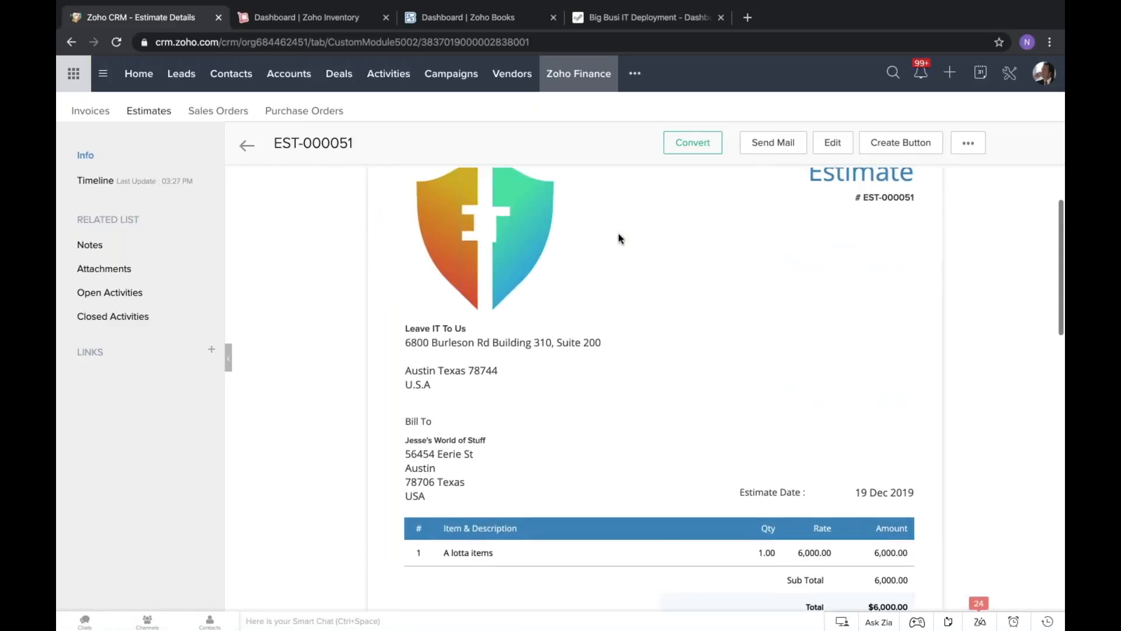
scroll(620, 238, "up", 2)
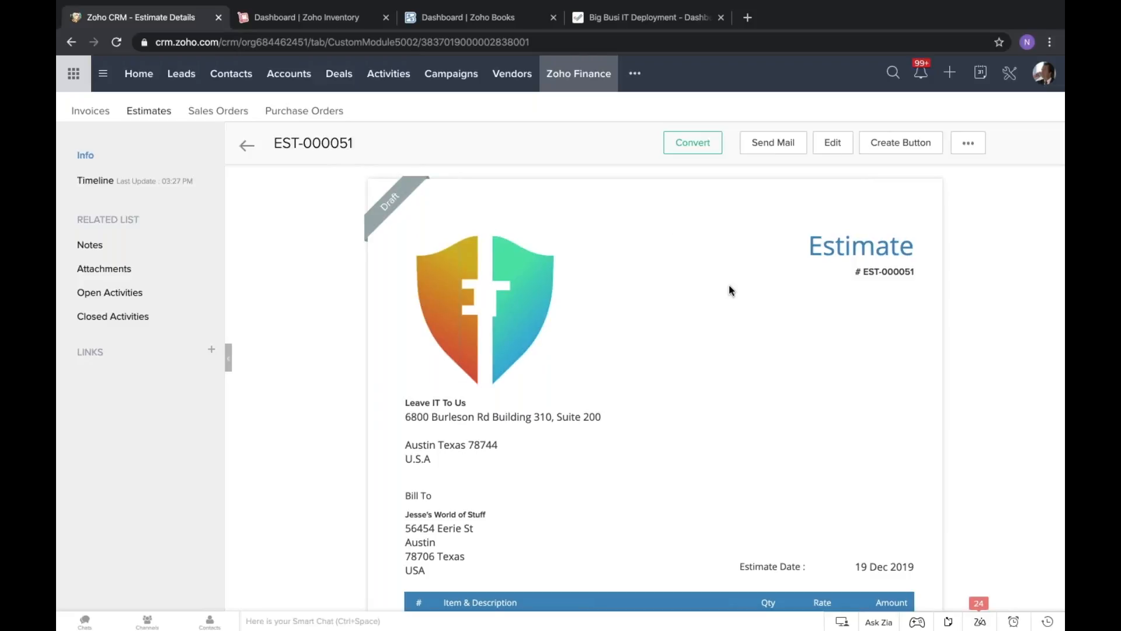
scroll(729, 286, "down", 3)
scroll(729, 286, "up", 2)
scroll(731, 291, "down", 1)
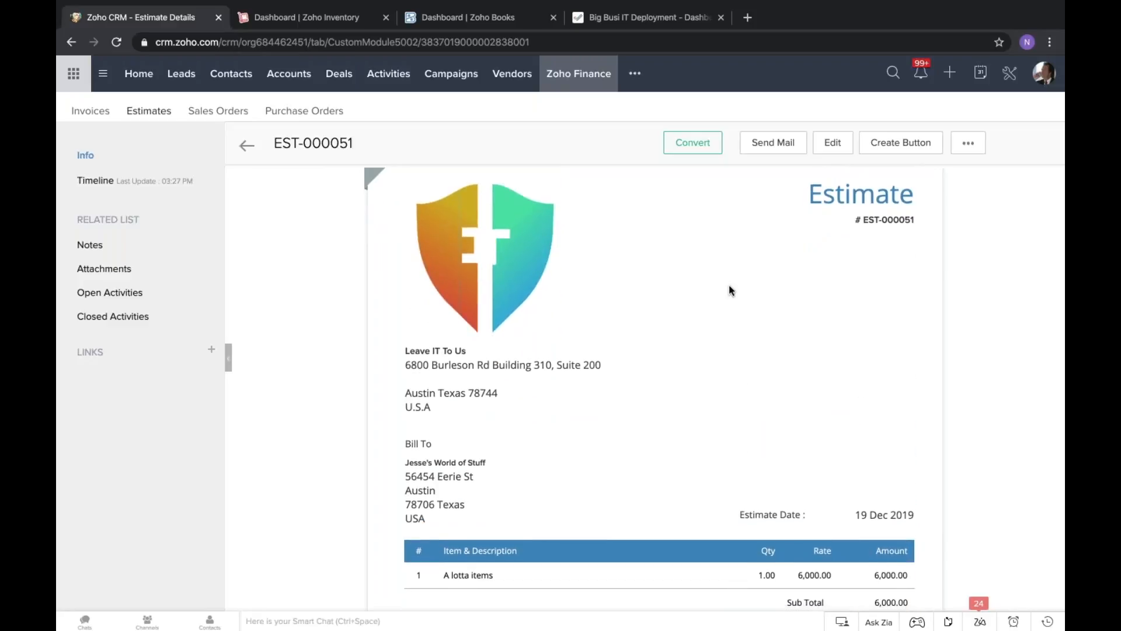
scroll(732, 291, "up", 1)
scroll(732, 291, "down", 1)
scroll(731, 290, "up", 1)
scroll(731, 291, "down", 1)
scroll(731, 290, "up", 1)
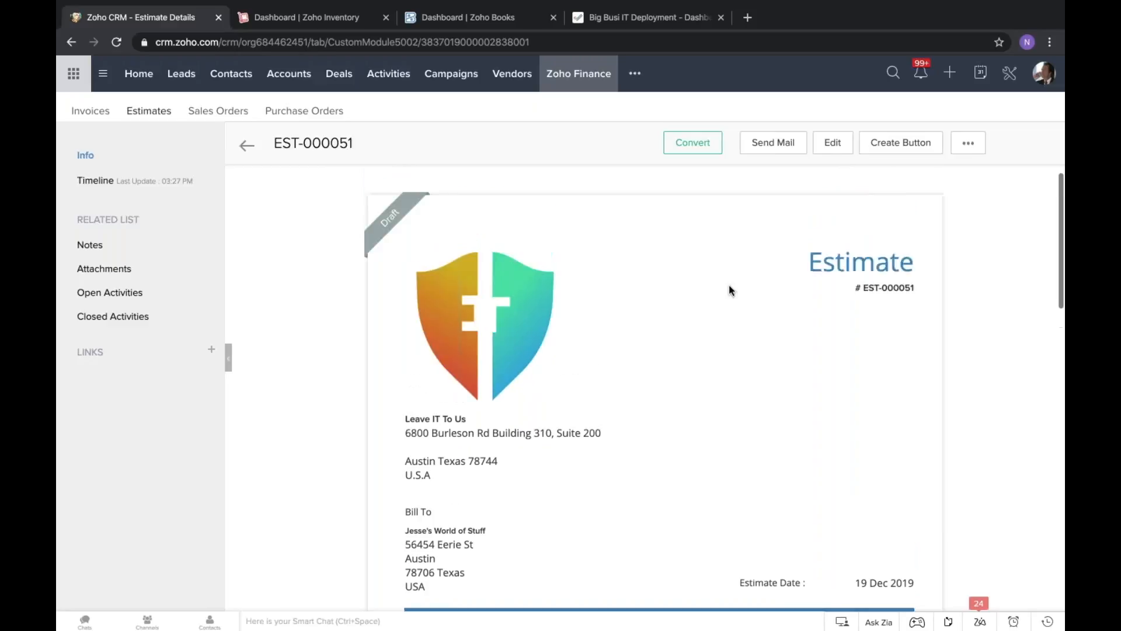
scroll(731, 290, "down", 2)
scroll(778, 315, "down", 1)
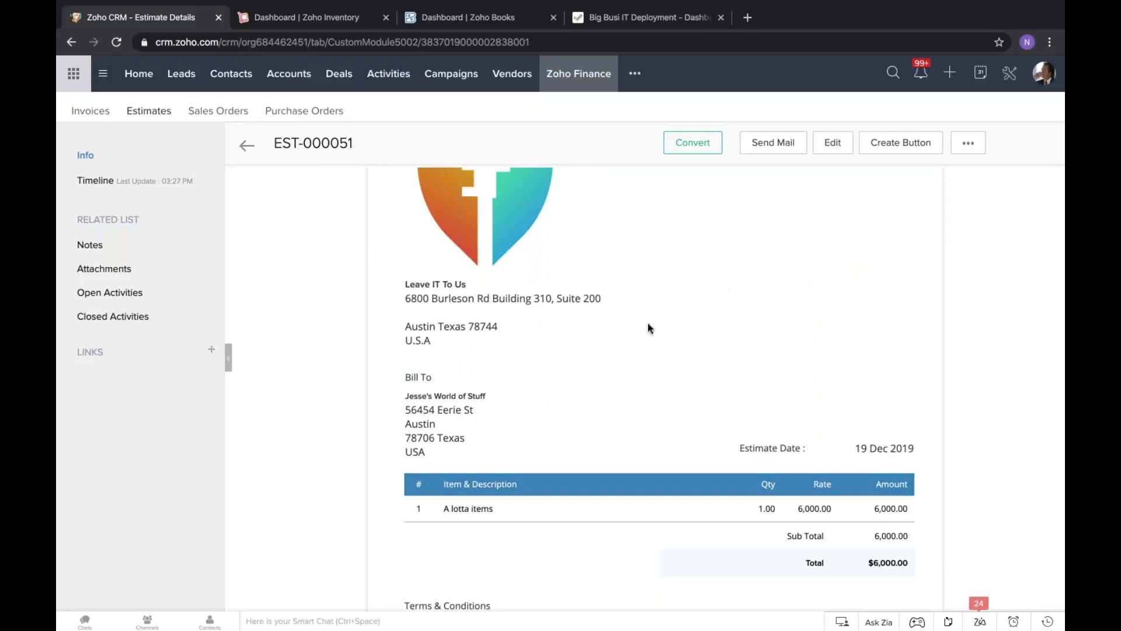
scroll(525, 469, "down", 1)
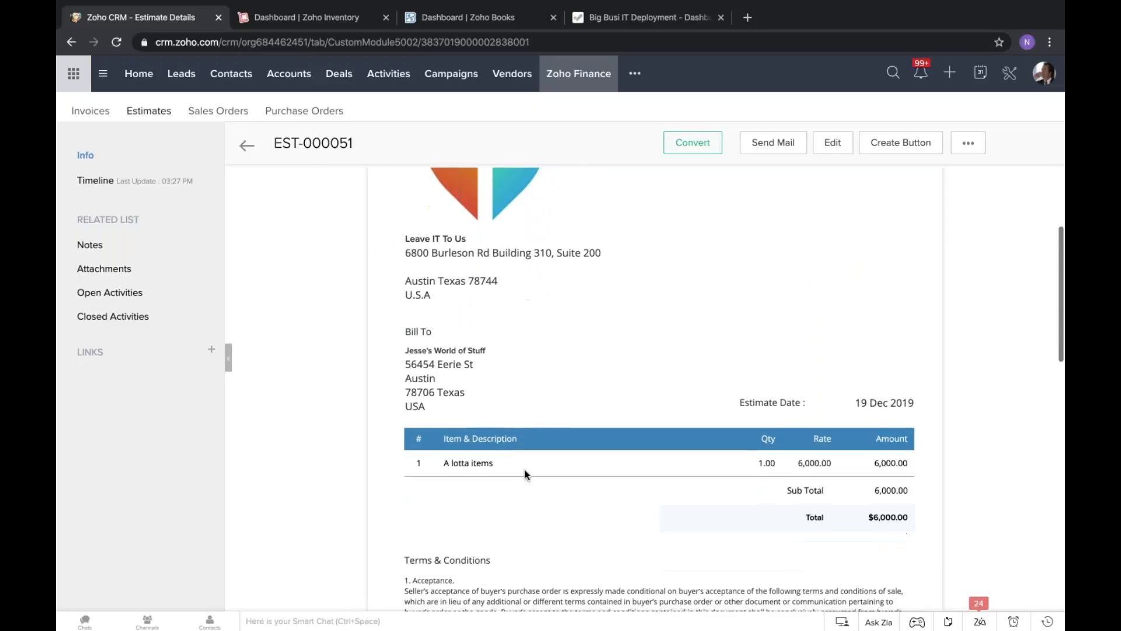
triple_click(468, 460)
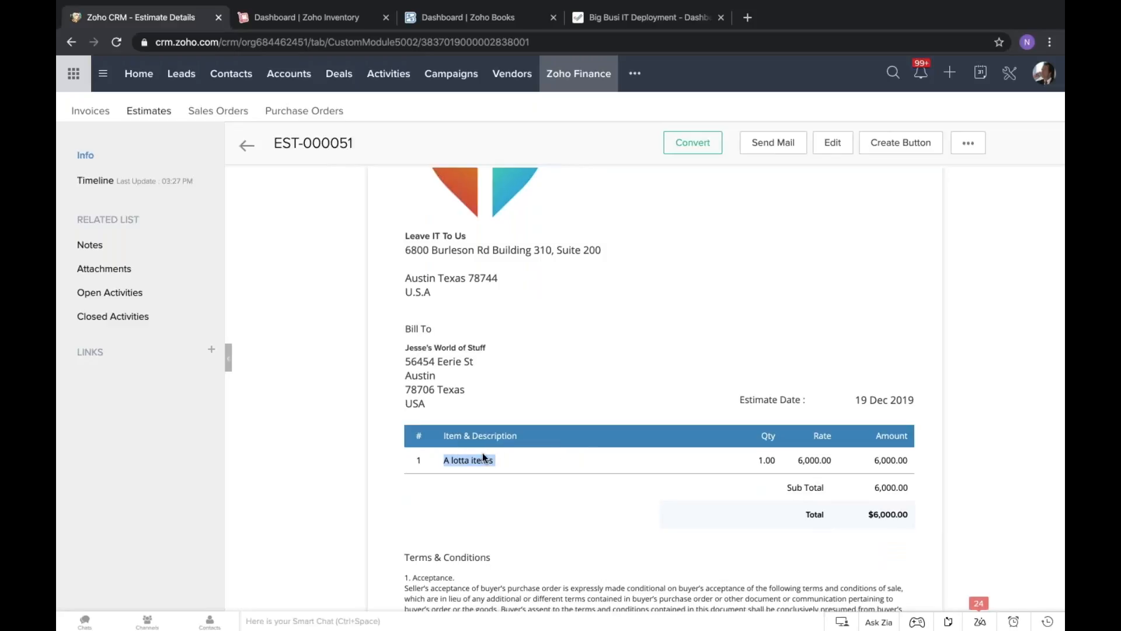
left_click(451, 460)
triple_click(494, 463)
left_click(442, 461)
left_click_drag(440, 459, 490, 463)
triple_click(484, 463)
scroll(889, 218, "up", 3)
Edit the estimate and replace the A lotta items line with the item Computer -Apple/128 GB.
left_click(837, 143)
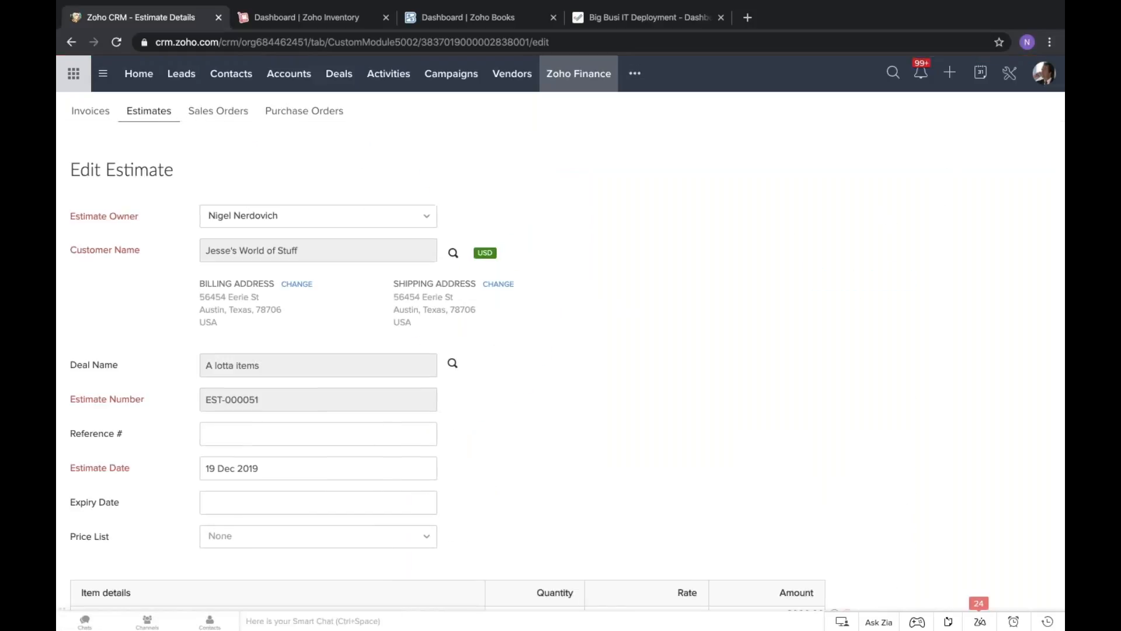
scroll(477, 323, "down", 1)
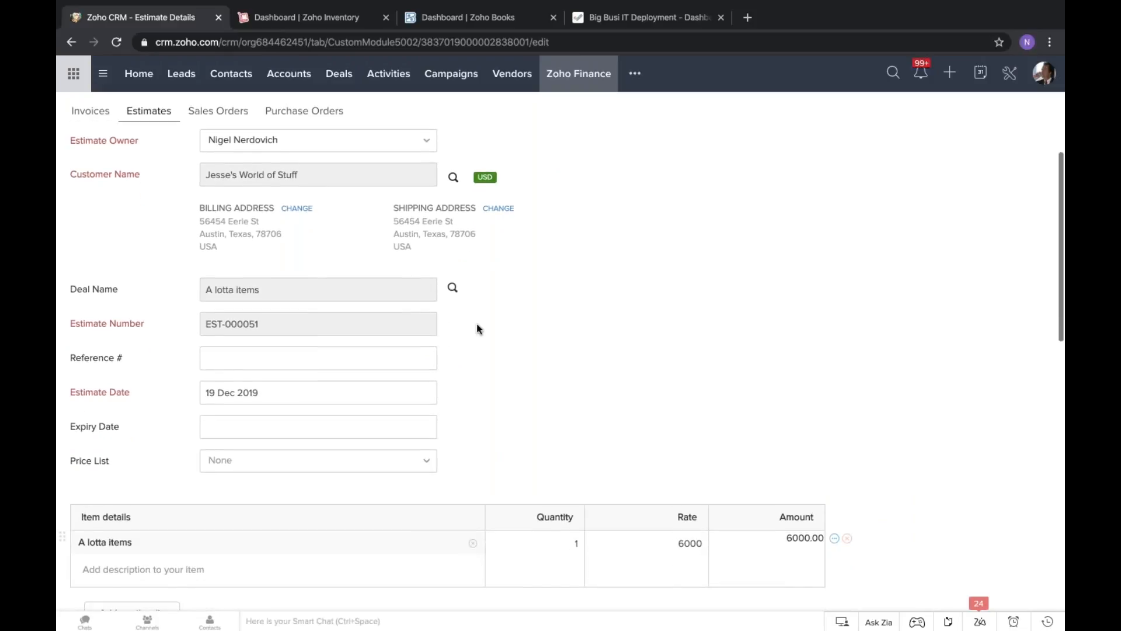
scroll(476, 323, "down", 3)
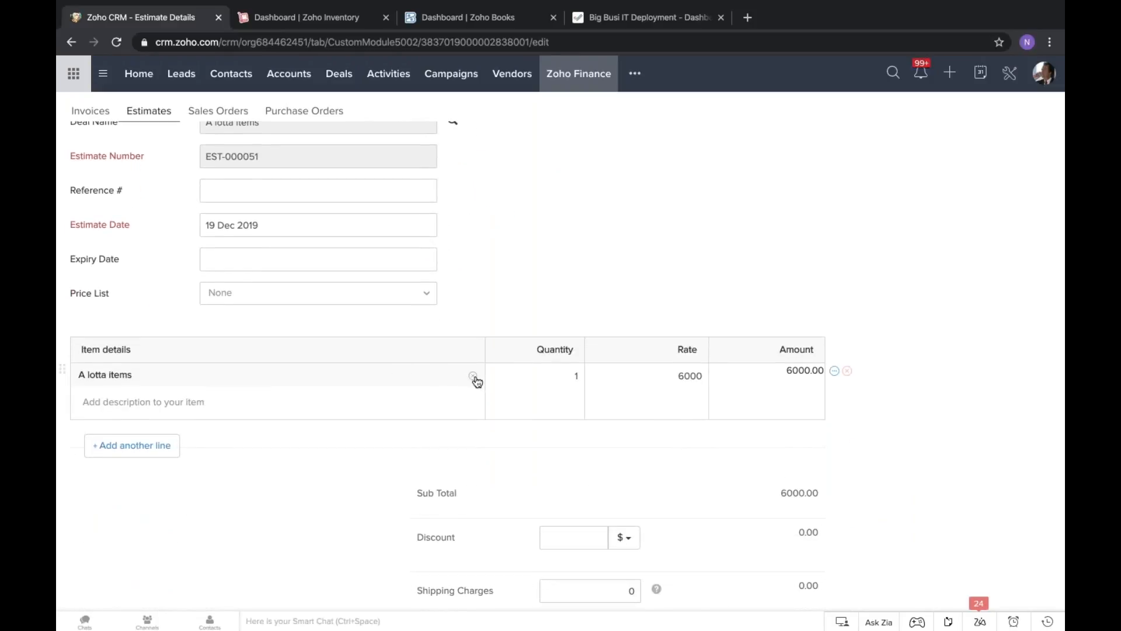
left_click(473, 377)
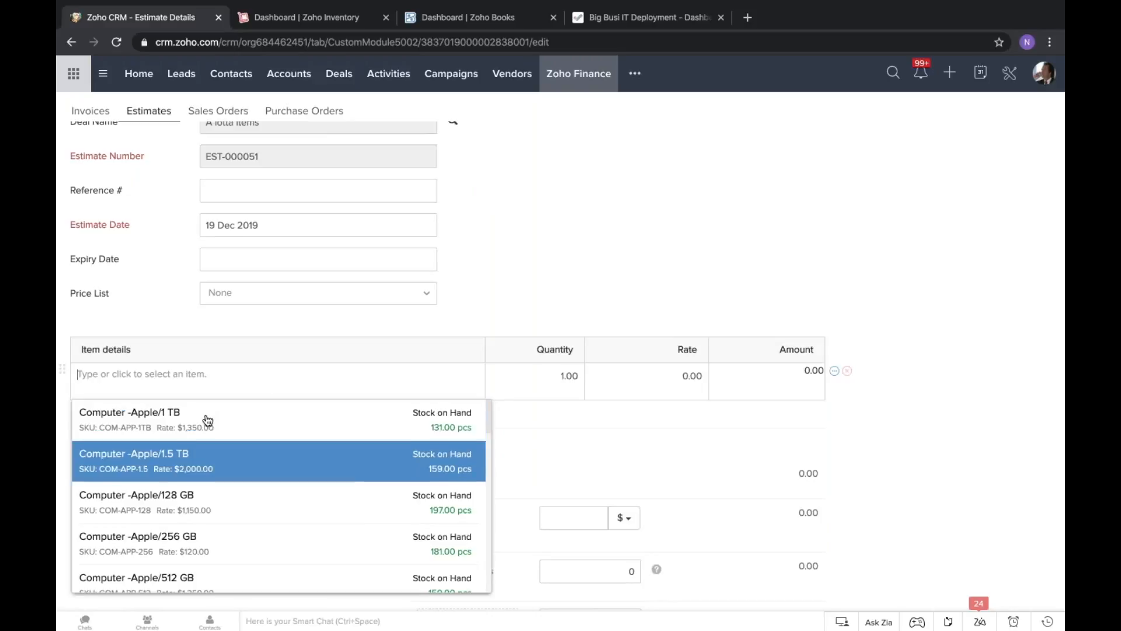
scroll(128, 478, "down", 1)
scroll(128, 478, "down", 3)
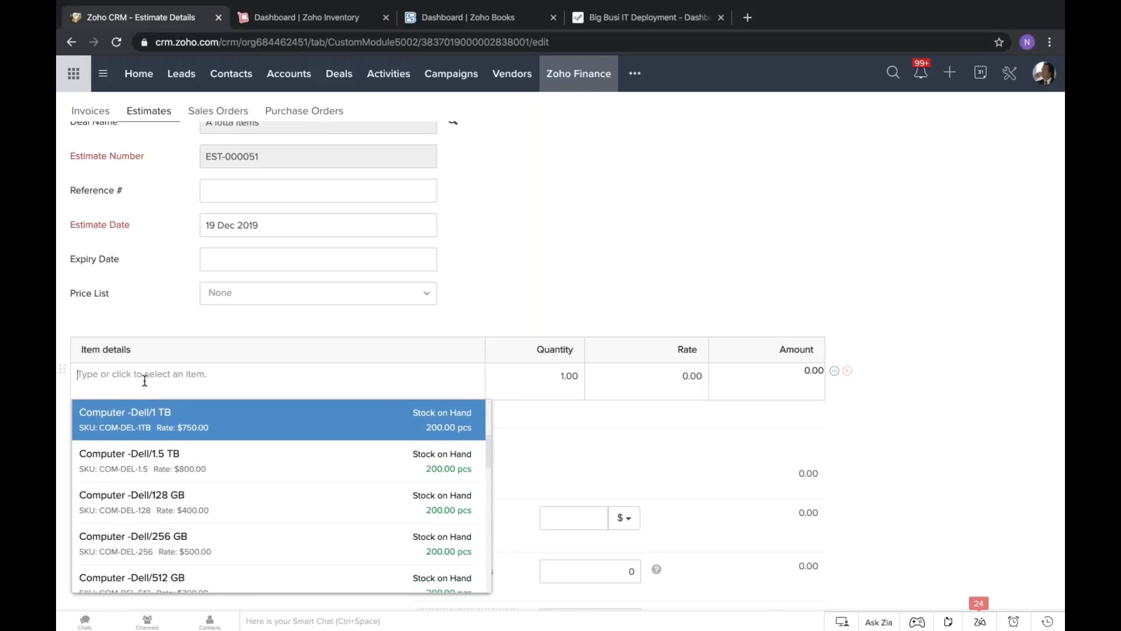
scroll(166, 491, "down", 6)
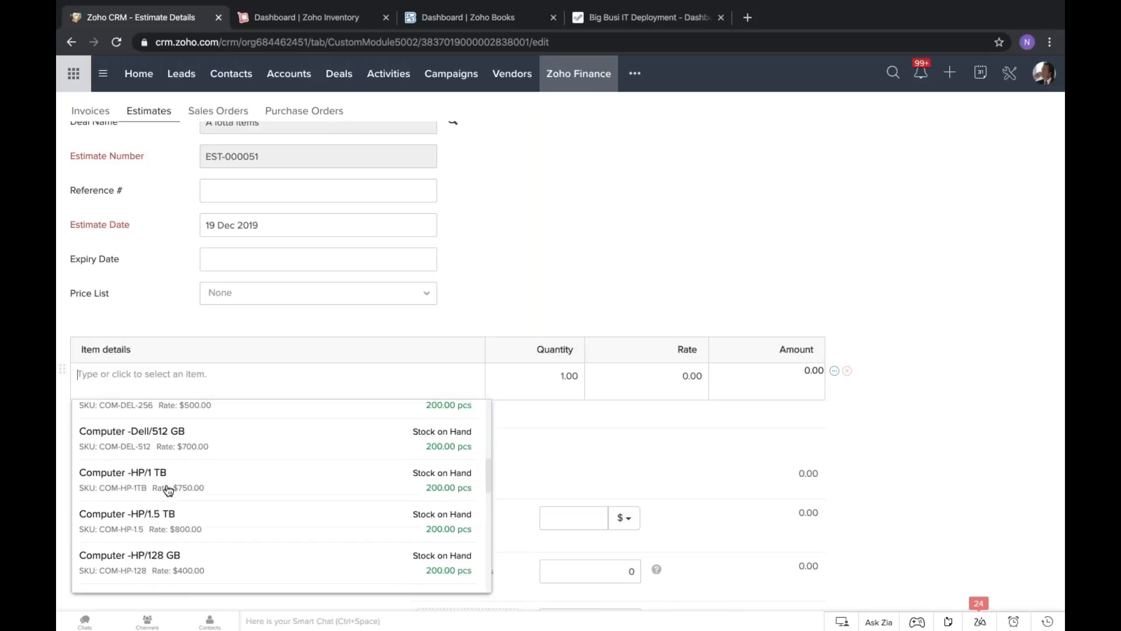
scroll(168, 491, "up", 10)
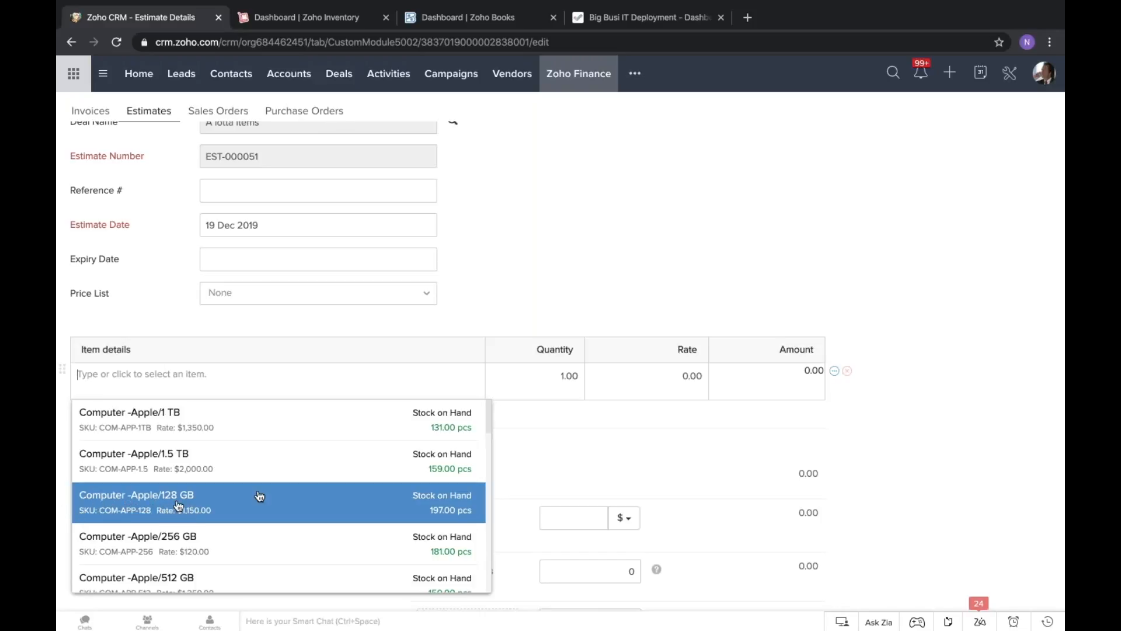
left_click(457, 510)
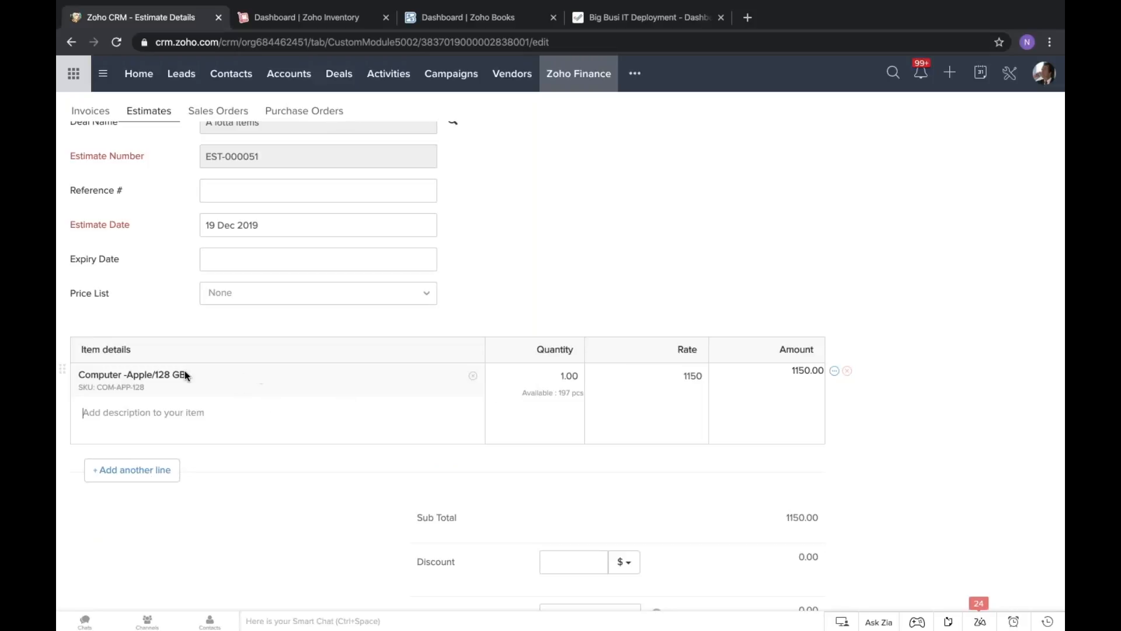
Add a second line to the estimate, search the items for Computer and choose Computer -HP/128 GB.
left_click(147, 468)
left_click(238, 466)
scroll(238, 526, "down", 3)
scroll(257, 513, "up", 1)
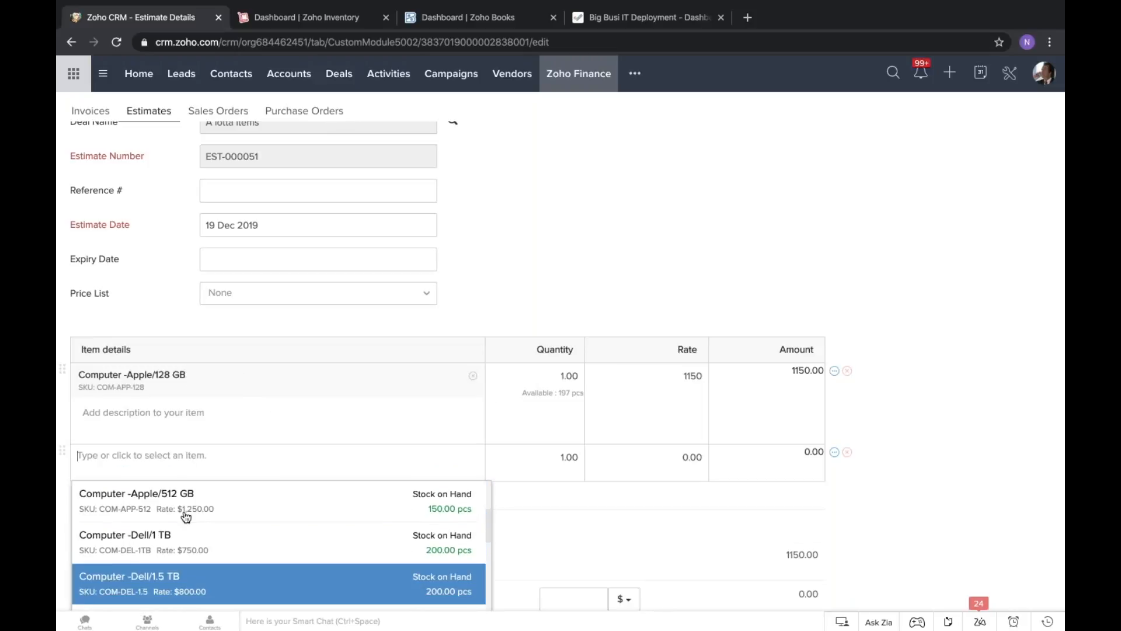
type("d")
key("BackSpace")
type("apple")
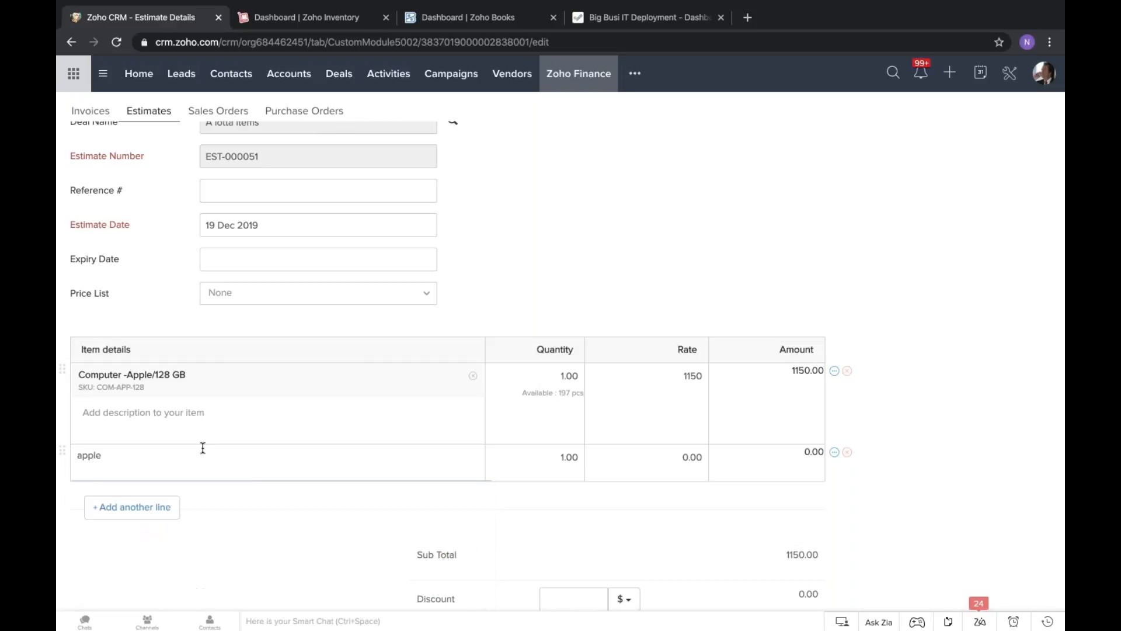
double_click(200, 468)
type("Computer")
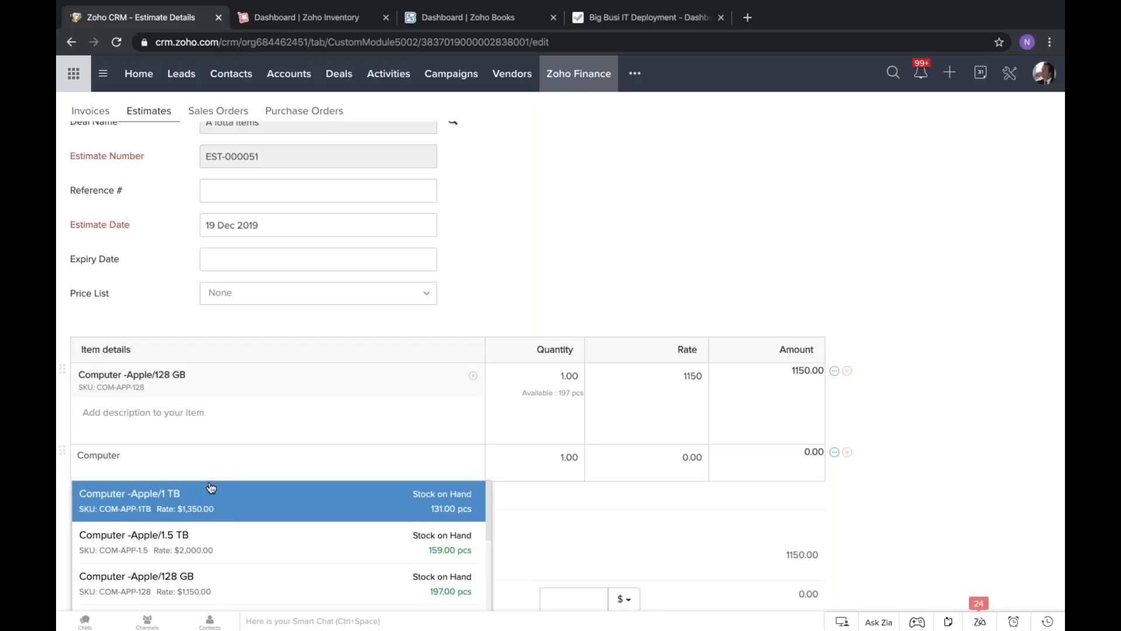
scroll(237, 534, "down", 2)
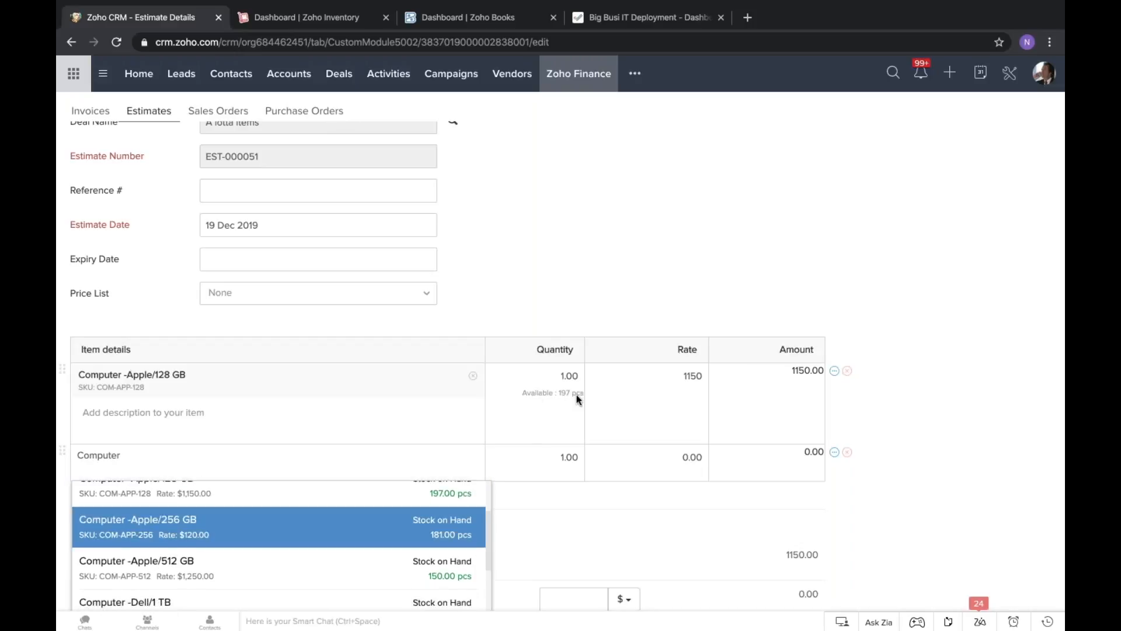
scroll(286, 577, "down", 4)
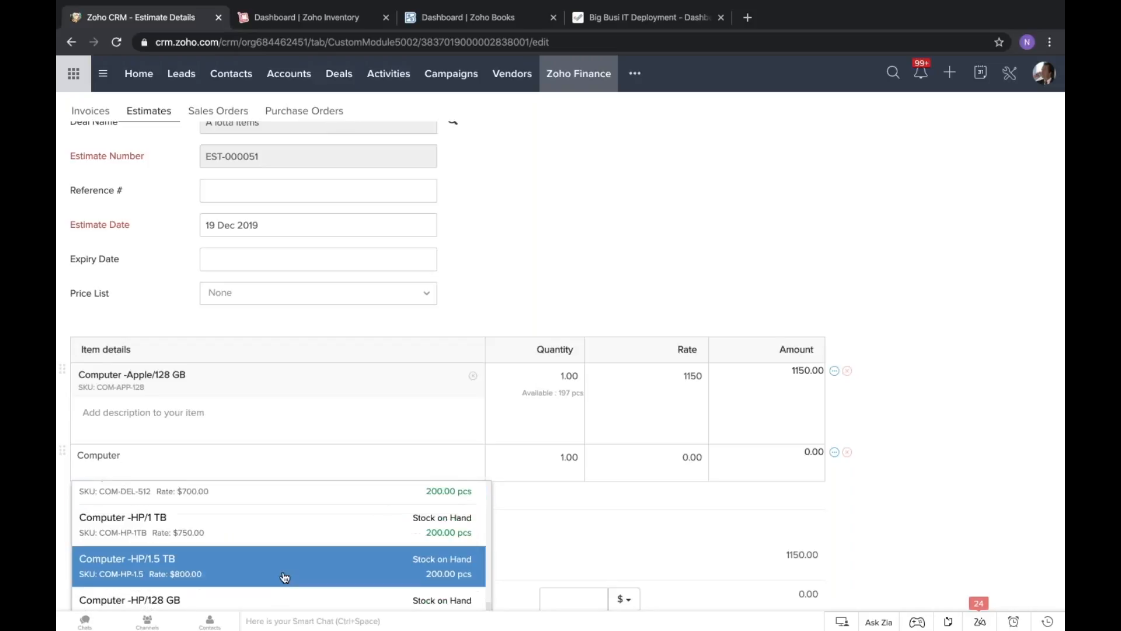
scroll(274, 549, "down", 2)
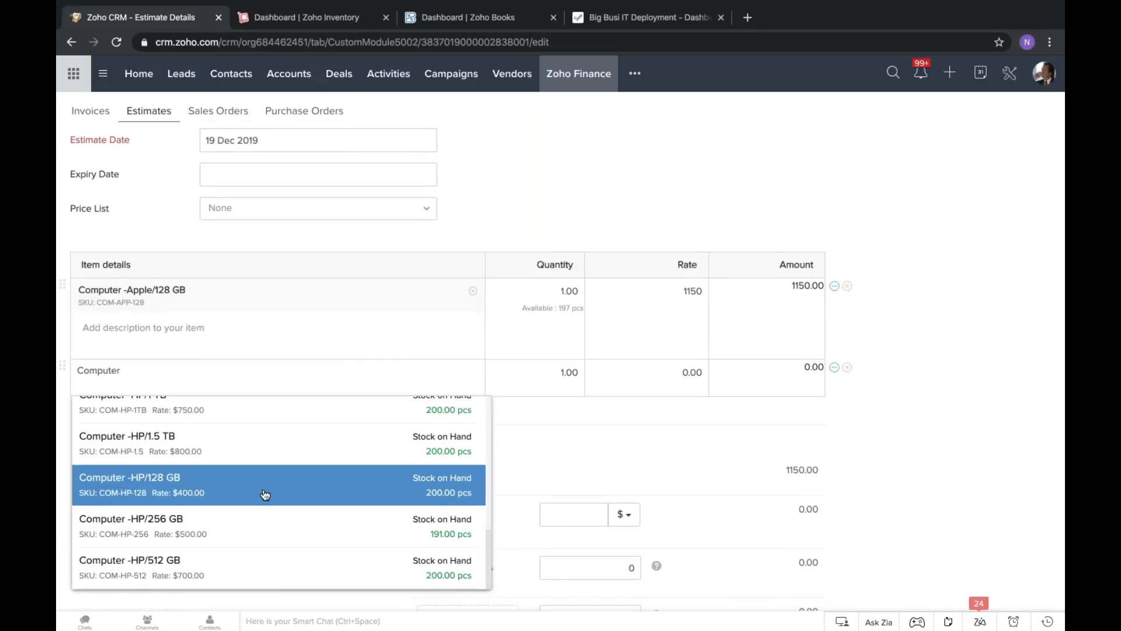
left_click(265, 495)
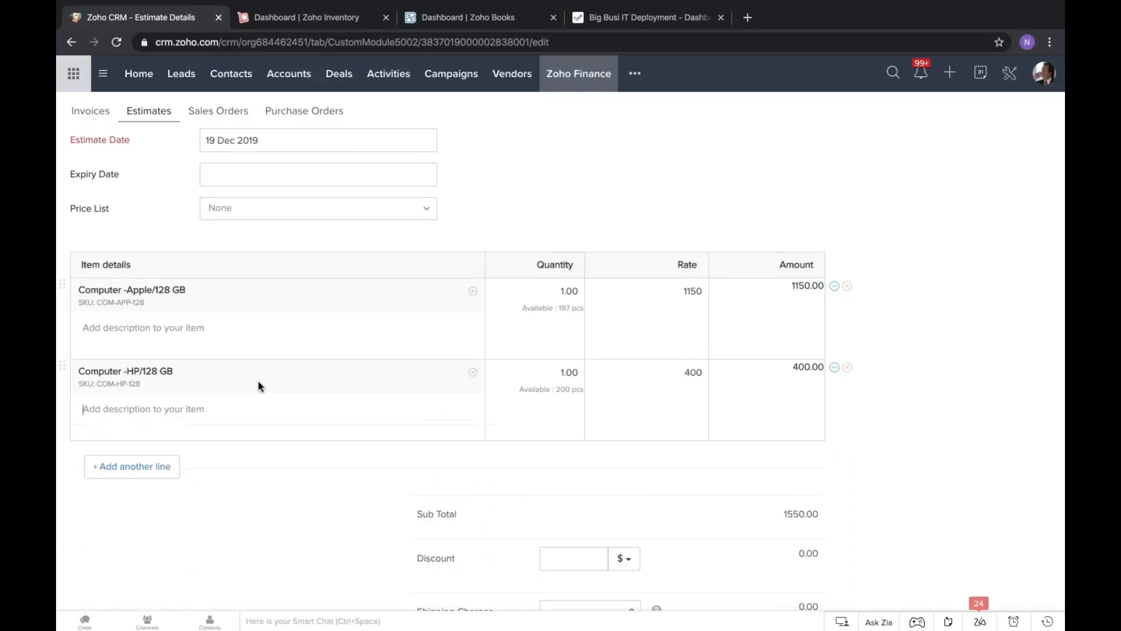
Set the quantity to 10 for Computer -HP/128 GB and to 5 for Computer -Apple/128 GB.
left_click(570, 372)
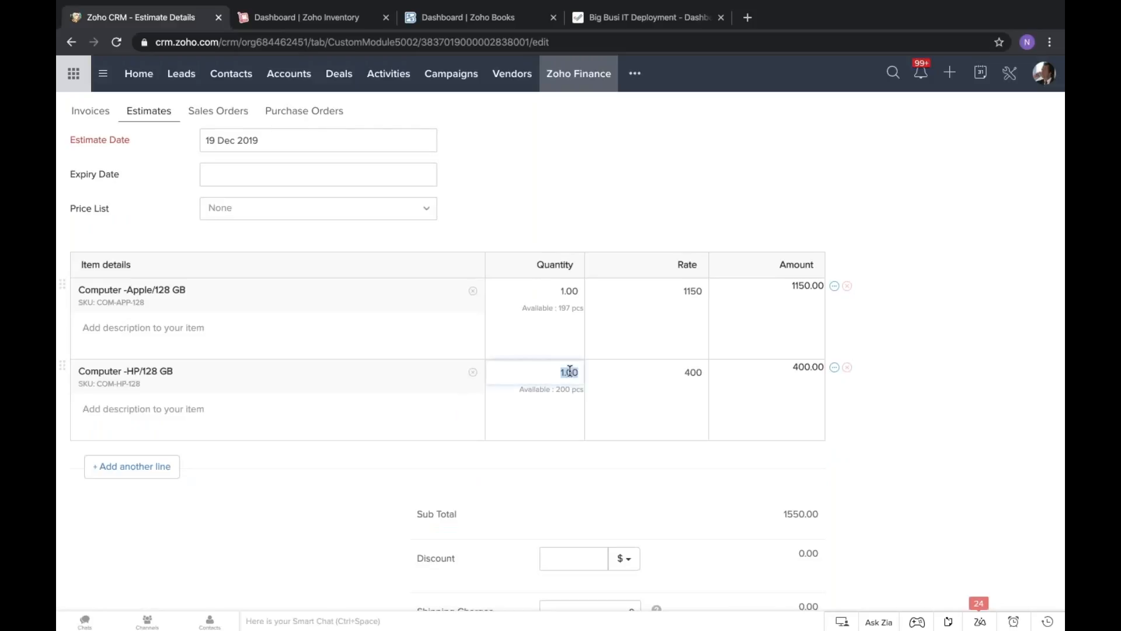
scroll(552, 460, "up", 1)
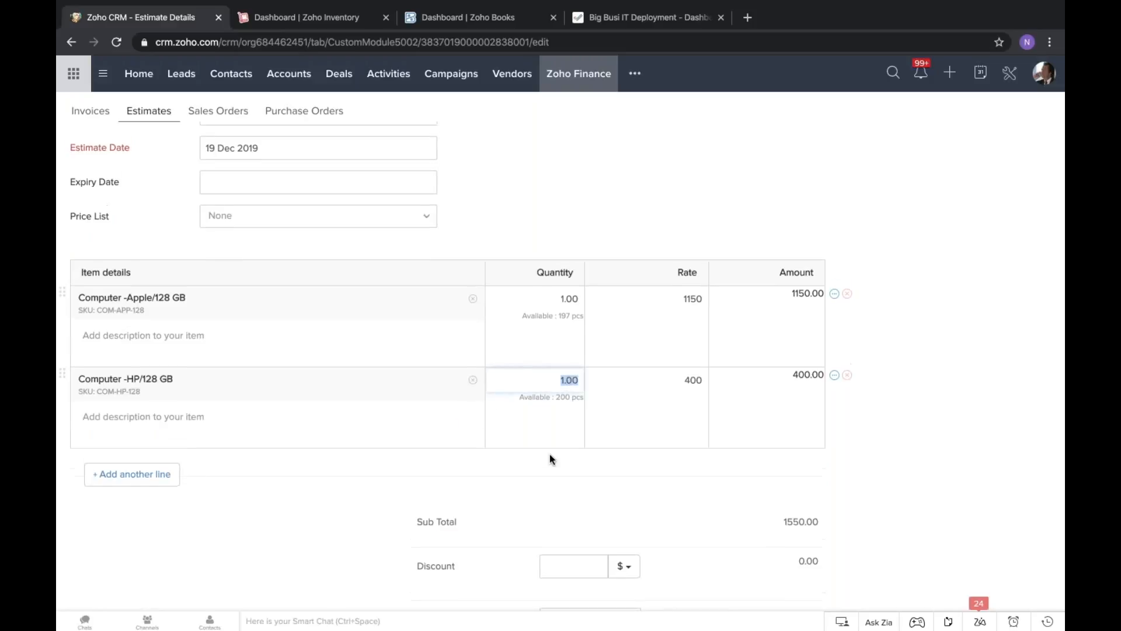
scroll(553, 459, "up", 3)
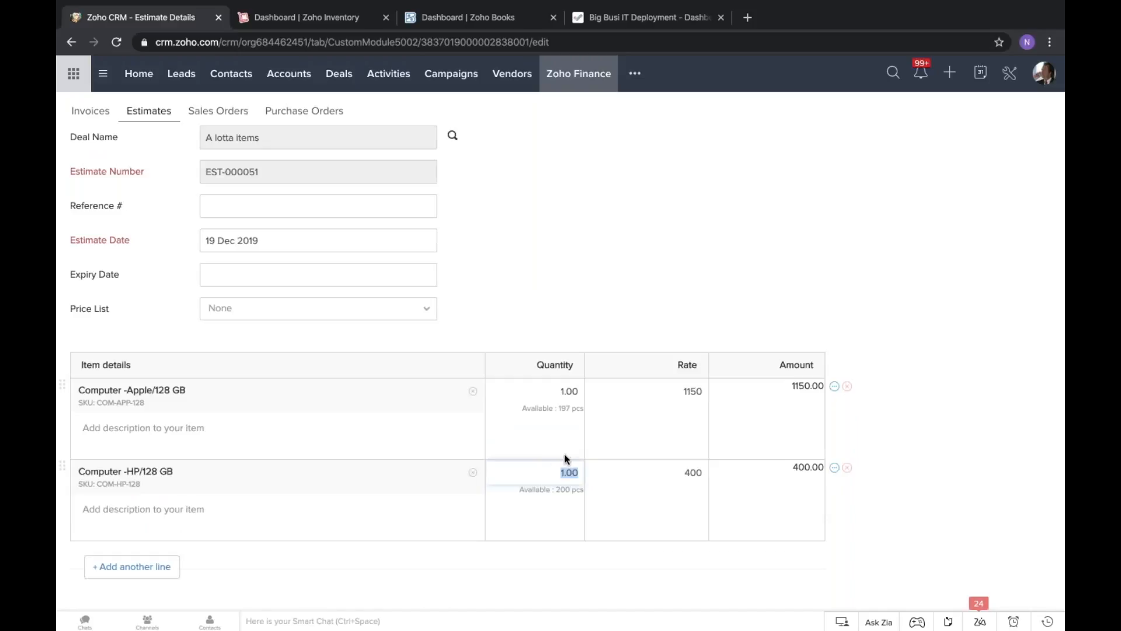
type("10")
left_click(570, 380)
double_click(570, 381)
type("5")
left_click(359, 327)
scroll(360, 328, "down", 2)
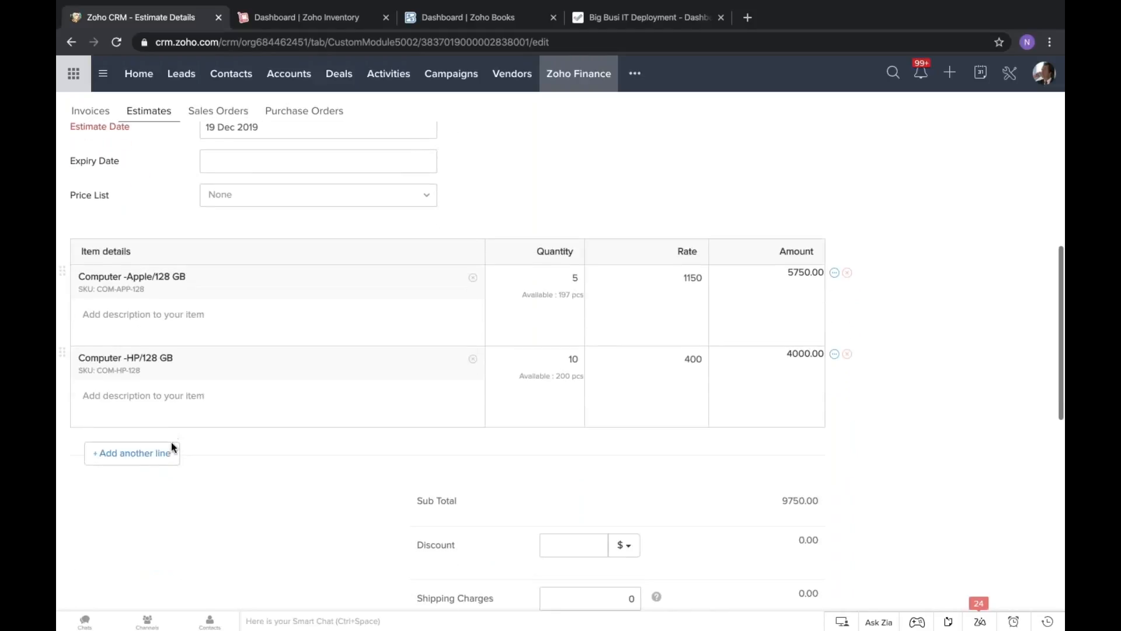
Add a third line to the estimate with the item Printer-Inkjet and set its quantity to 4.
left_click(172, 448)
left_click(217, 441)
type("printer")
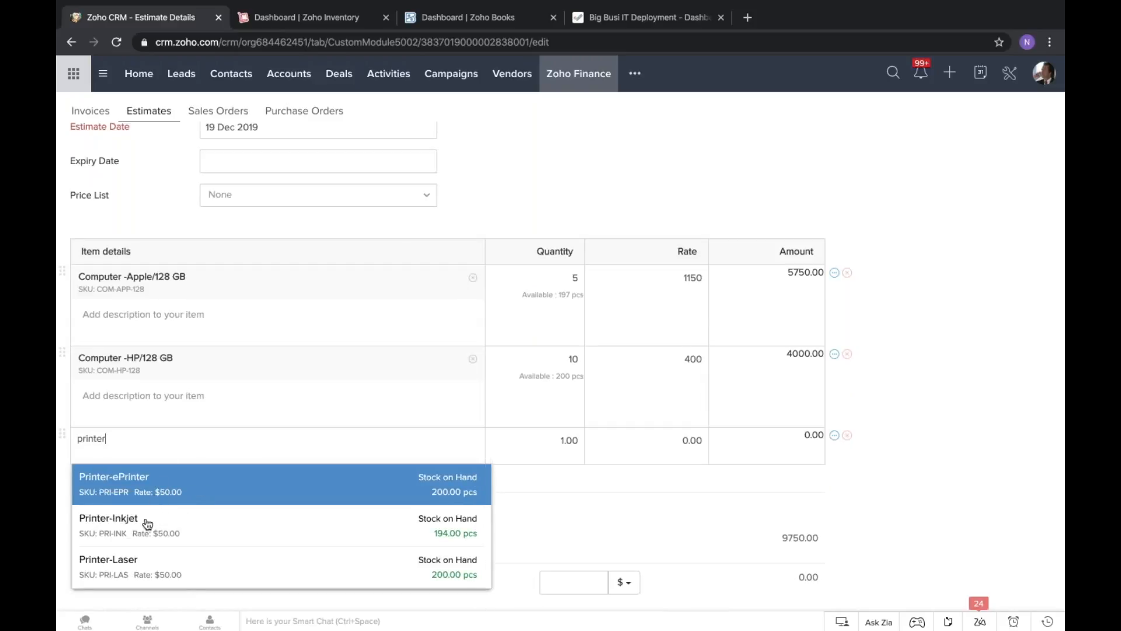
left_click(147, 522)
left_click(573, 438)
type("4")
left_click(719, 167)
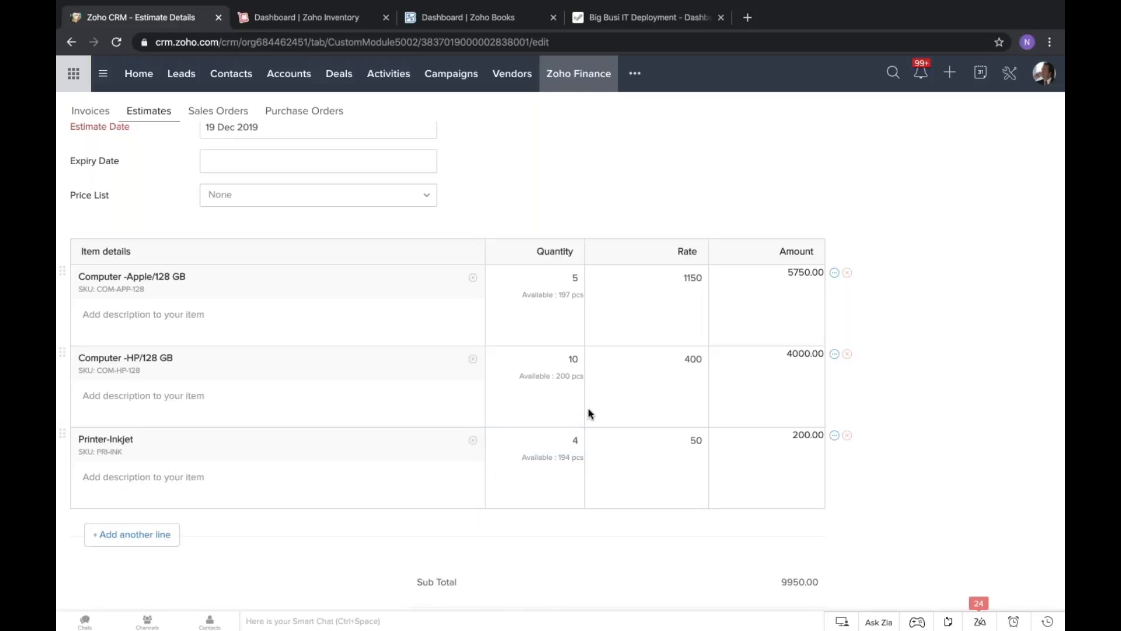
Set the estimate's expiry date to 27 Dec 2019.
scroll(589, 410, "up", 1)
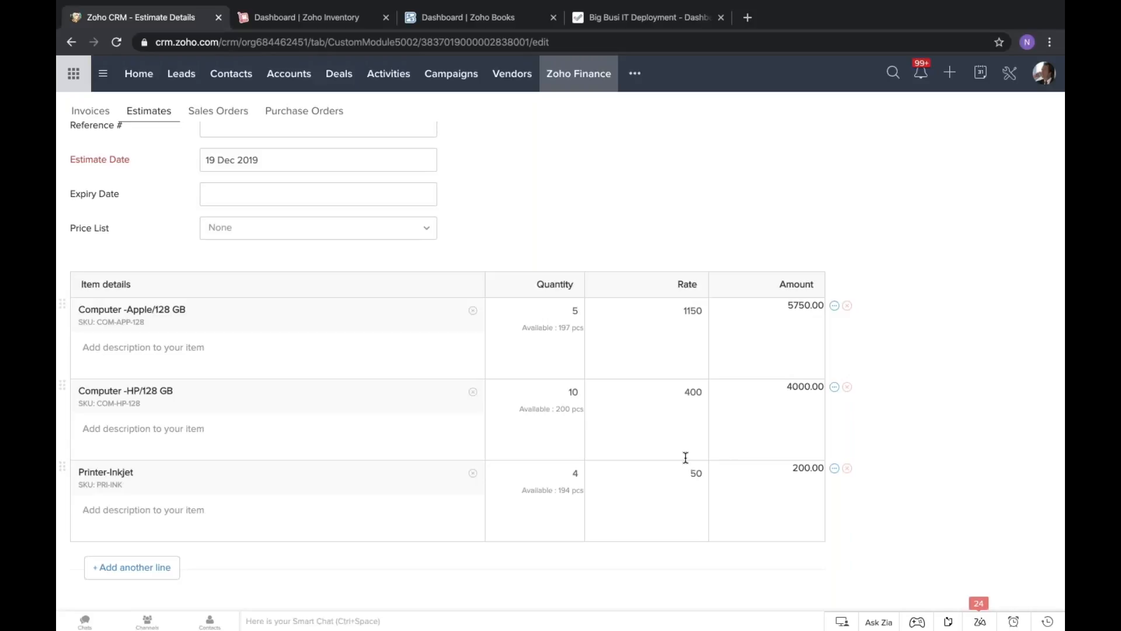
scroll(686, 457, "up", 5)
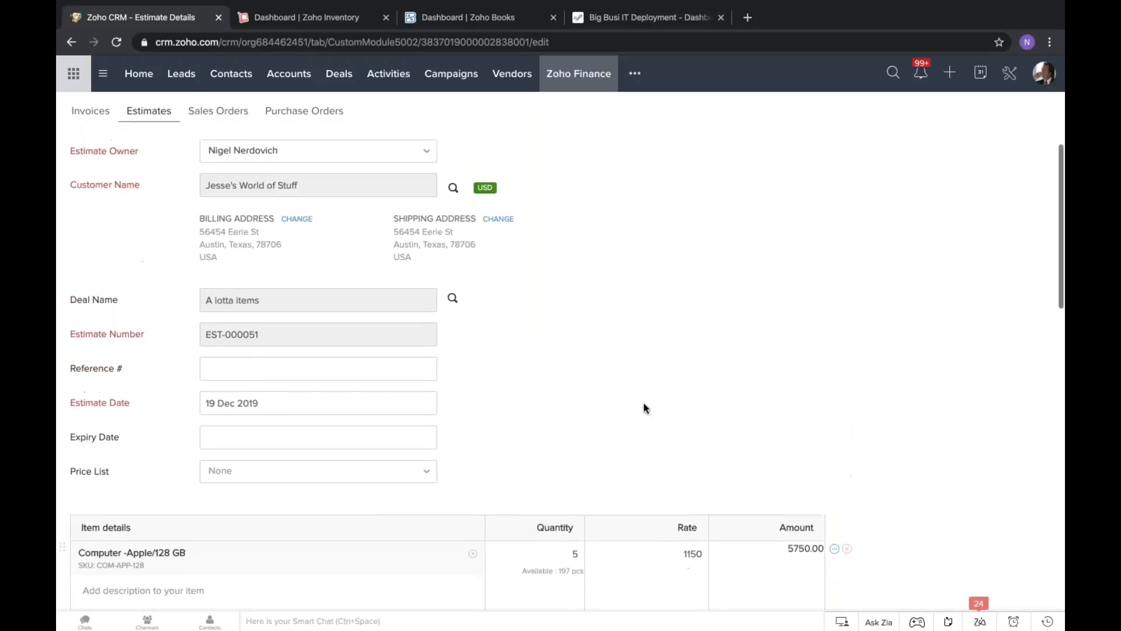
scroll(275, 409, "down", 1)
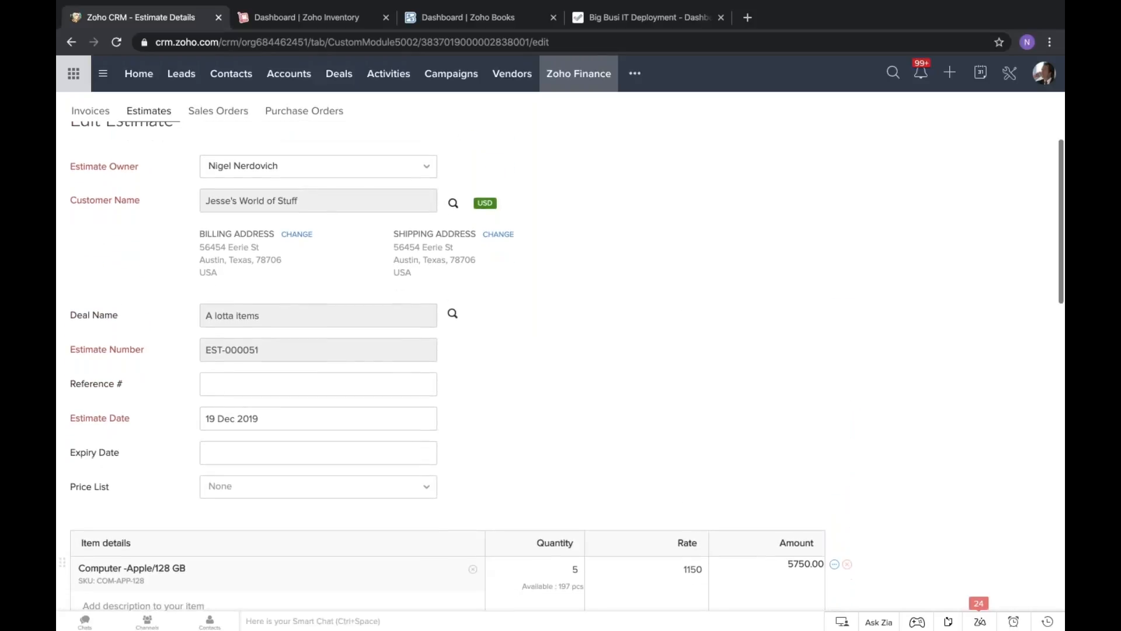
left_click(254, 449)
scroll(261, 450, "down", 1)
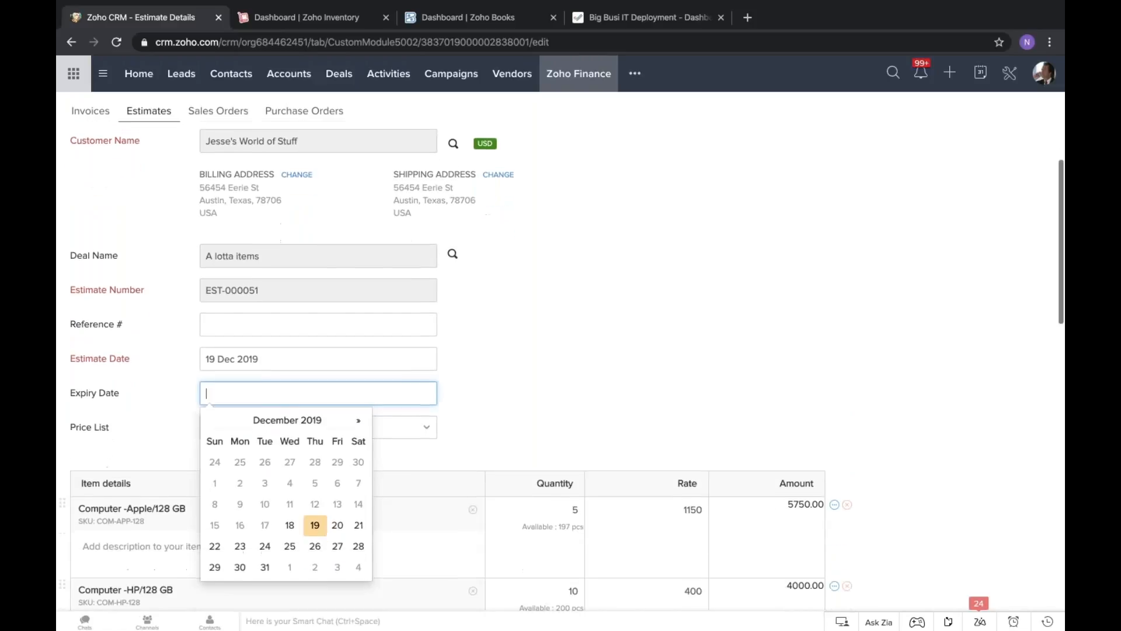
left_click(338, 544)
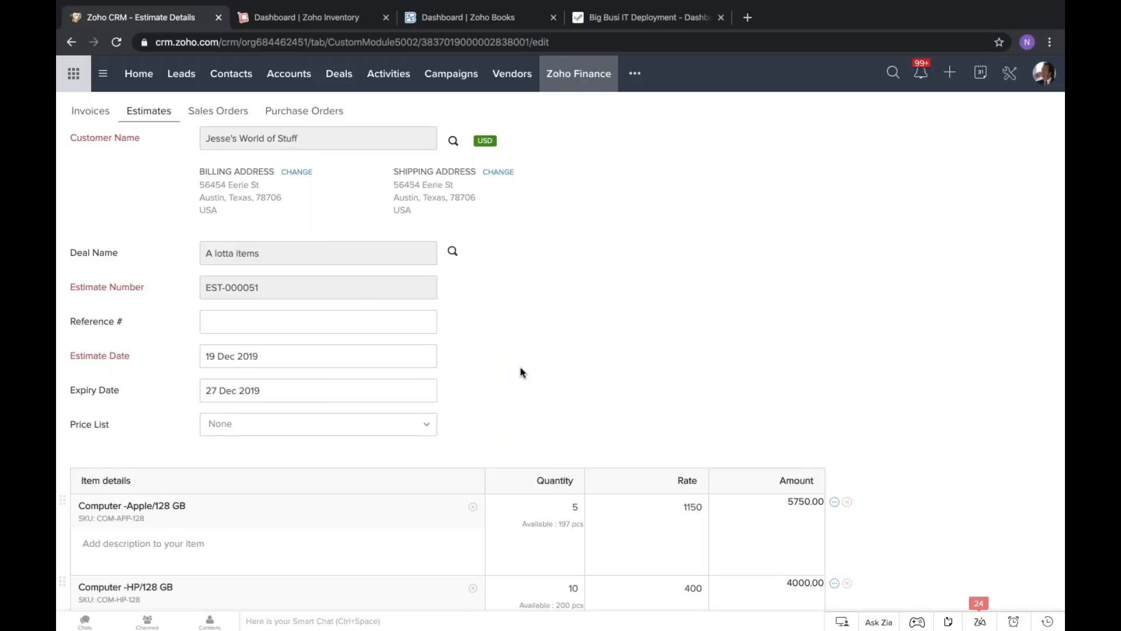
Review the estimate's header fields and check which price lists are available, without choosing one.
scroll(523, 373, "down", 1)
scroll(522, 373, "up", 3)
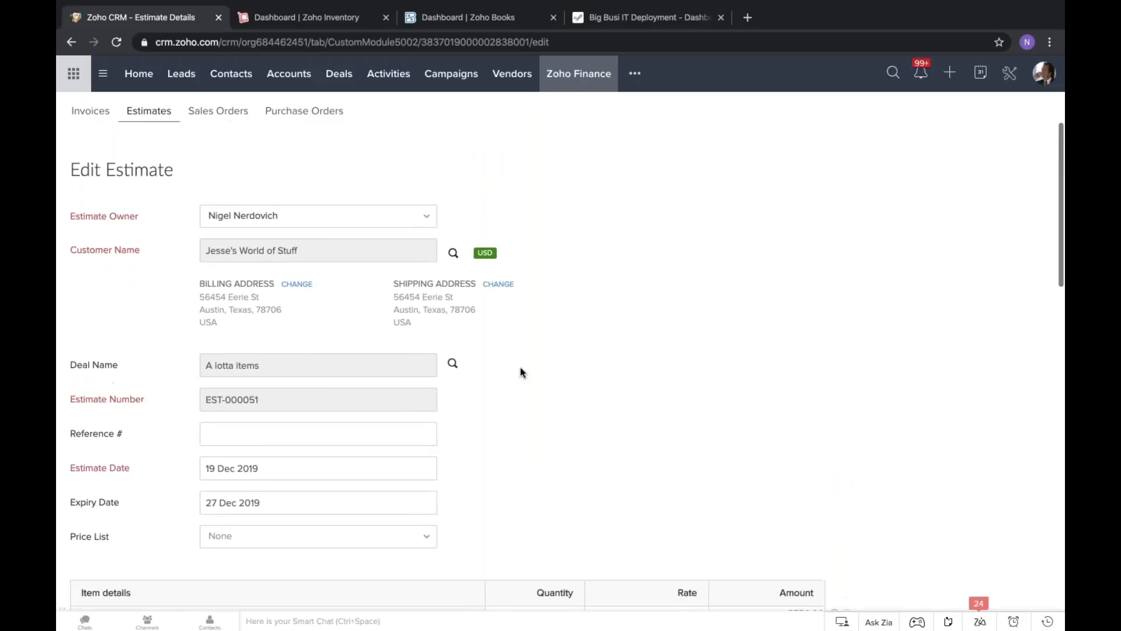
scroll(521, 371, "down", 1)
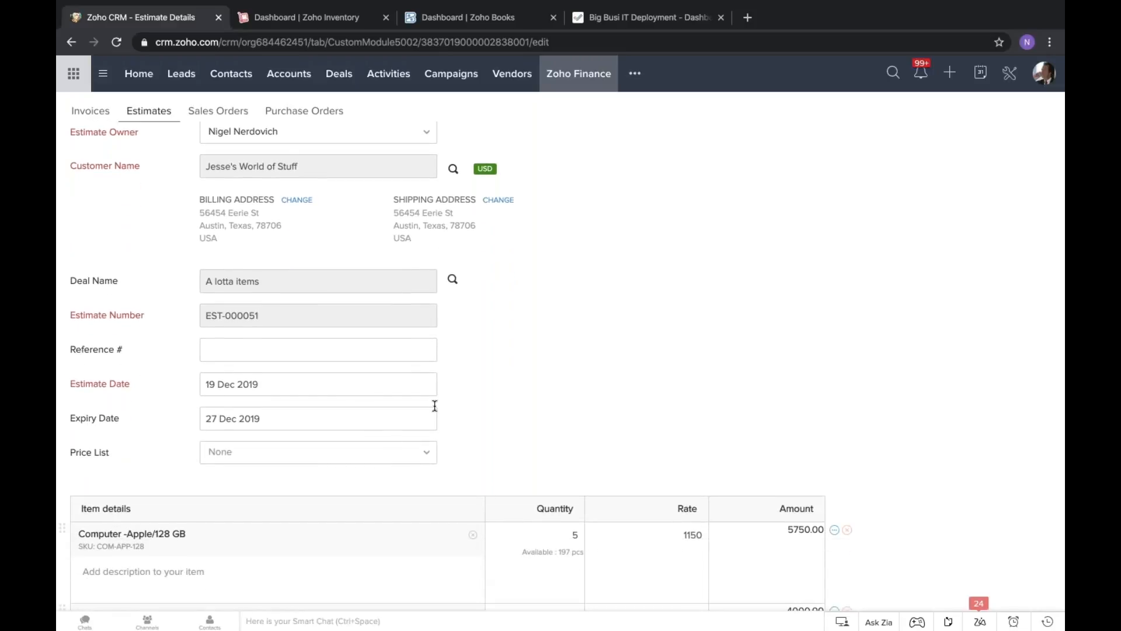
scroll(436, 406, "down", 1)
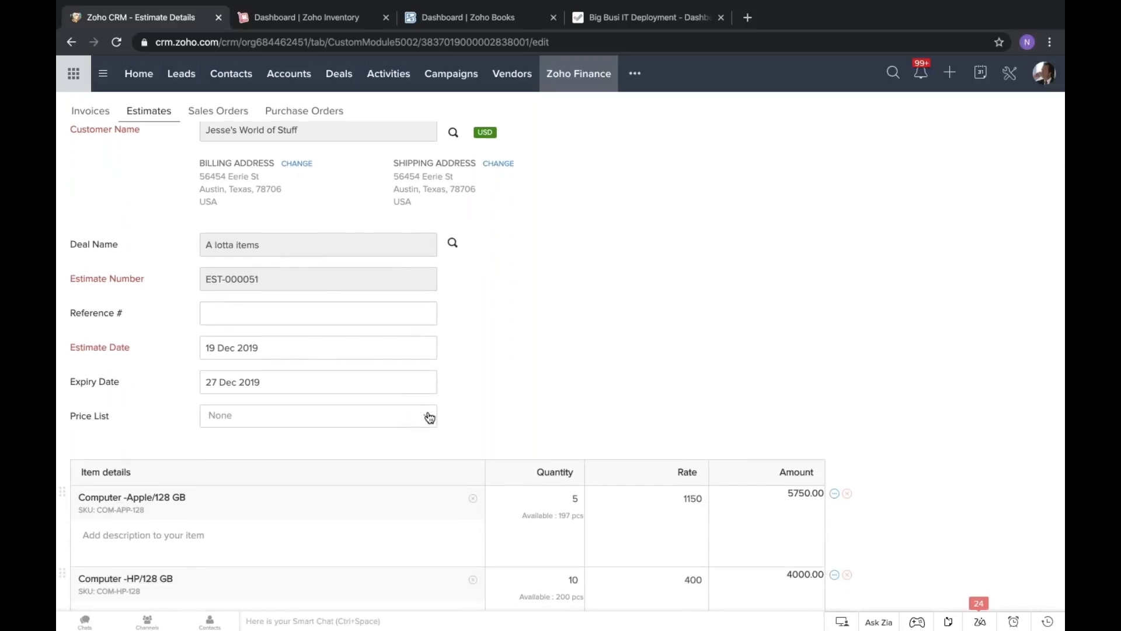
scroll(290, 358, "down", 1)
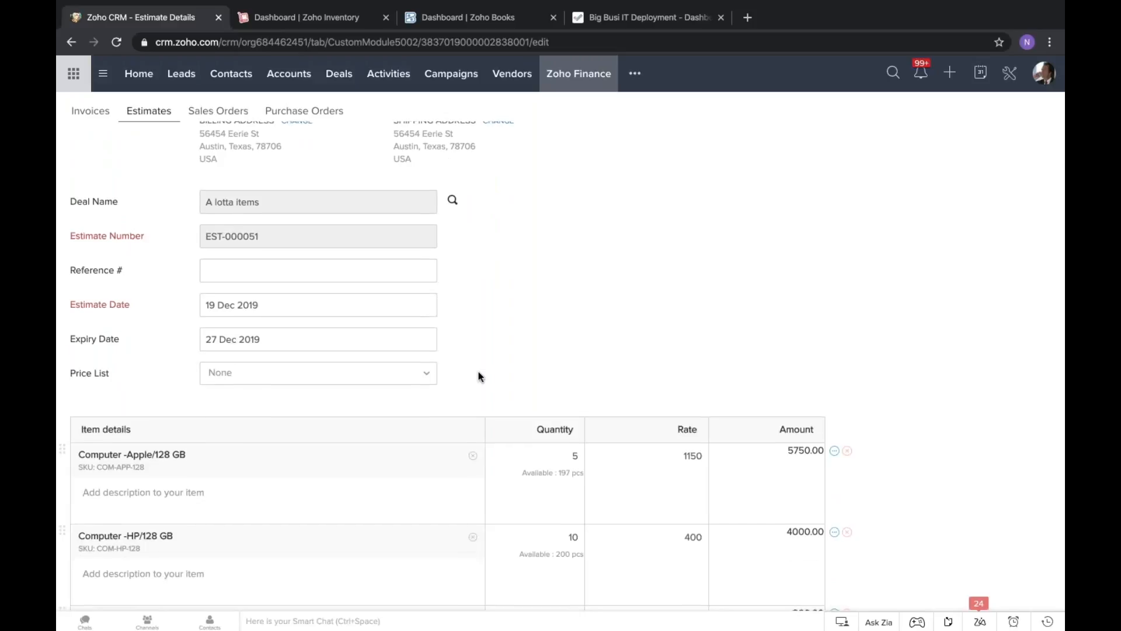
scroll(479, 376, "down", 1)
left_click(259, 345)
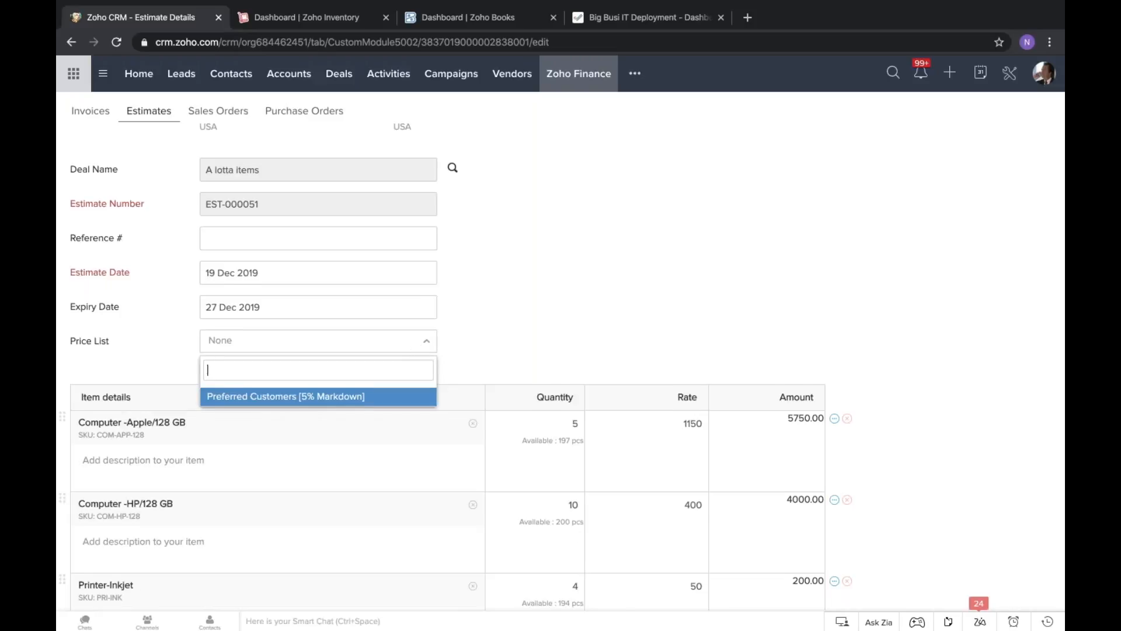
scroll(305, 346, "down", 1)
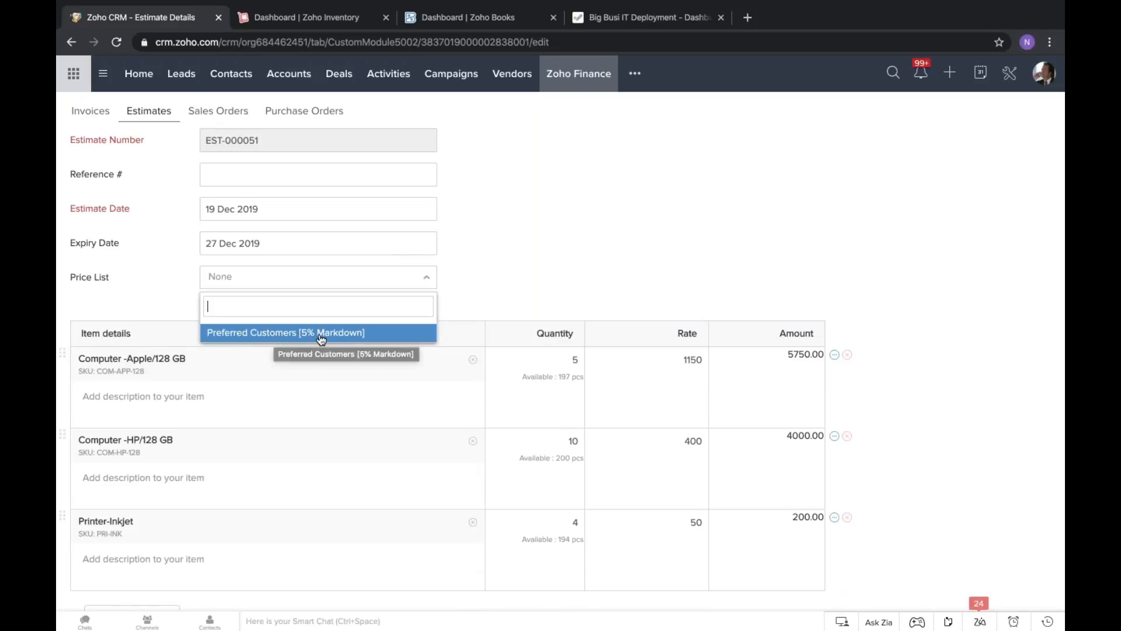
left_click(426, 280)
left_click(486, 270)
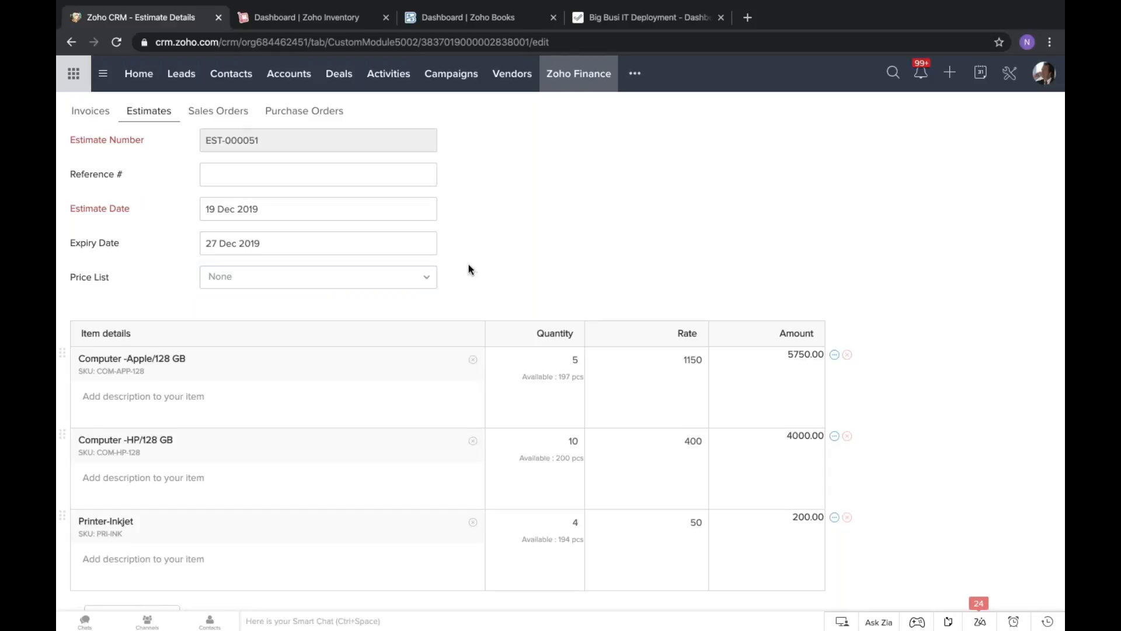
double_click(507, 265)
Check the estimate's discount field and its unit options below the item lines, leaving them as they are.
scroll(500, 257, "down", 1)
scroll(496, 206, "down", 6)
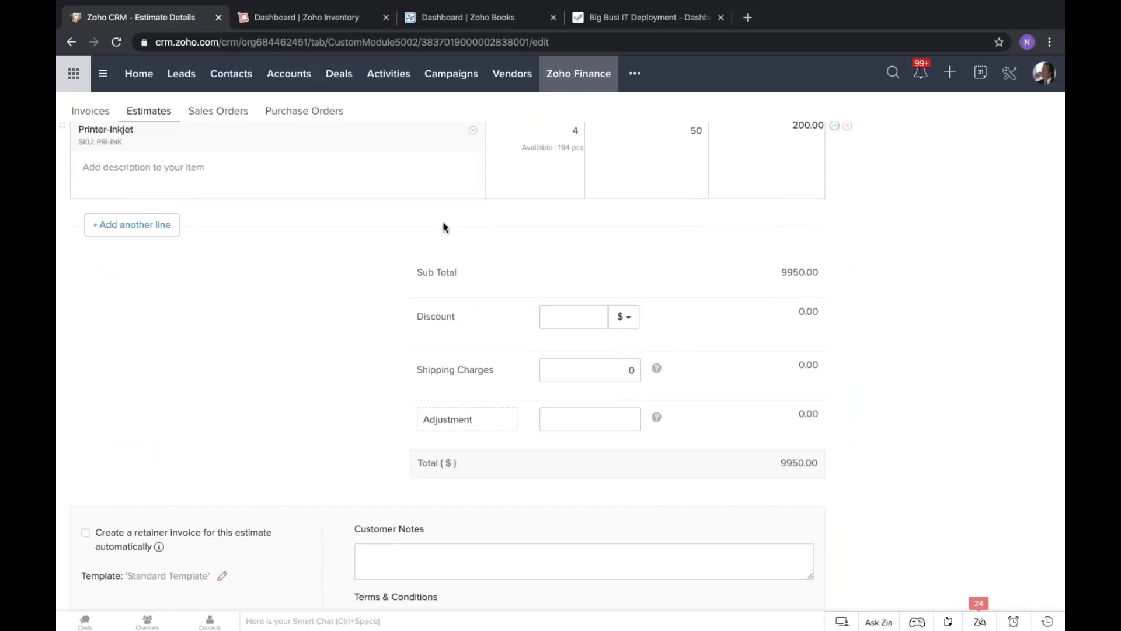
scroll(447, 265, "down", 1)
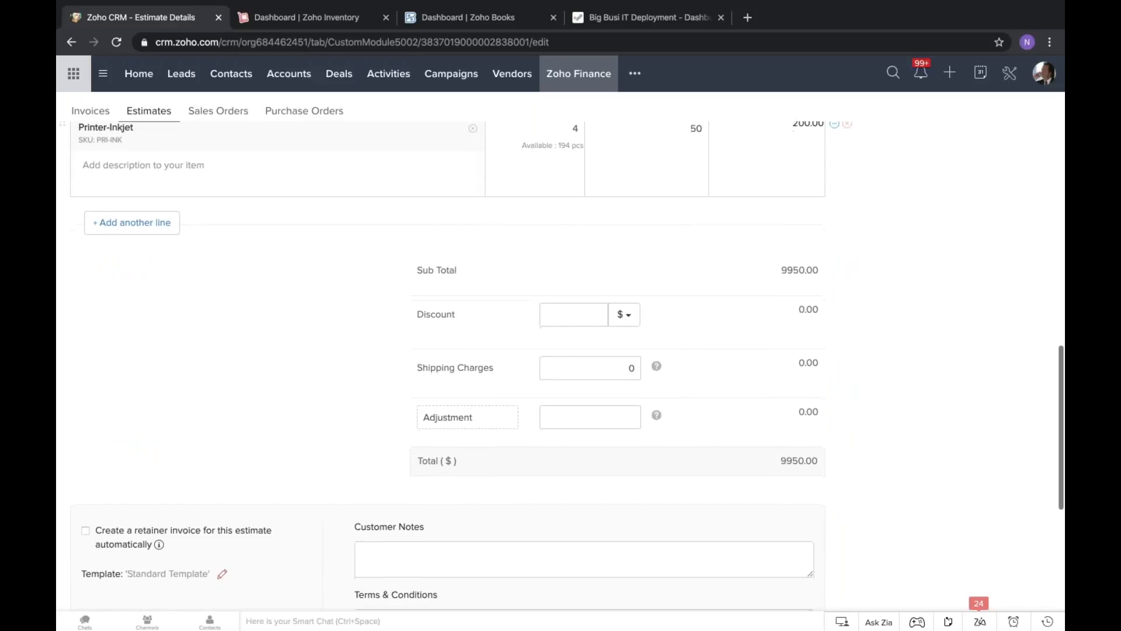
left_click(577, 314)
left_click(709, 300)
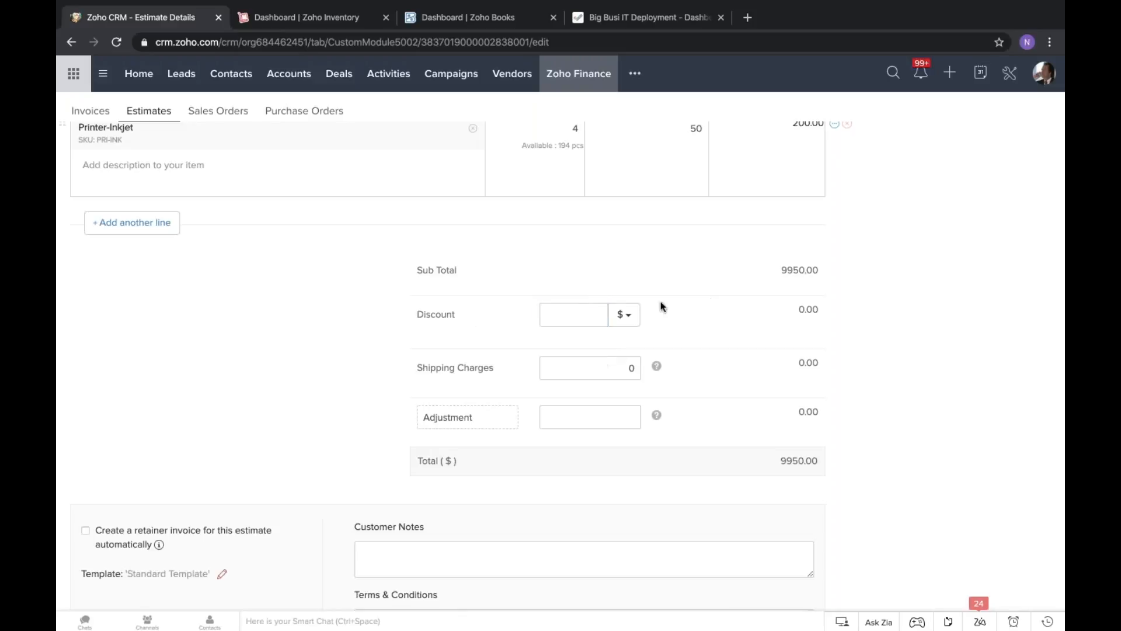
left_click(625, 316)
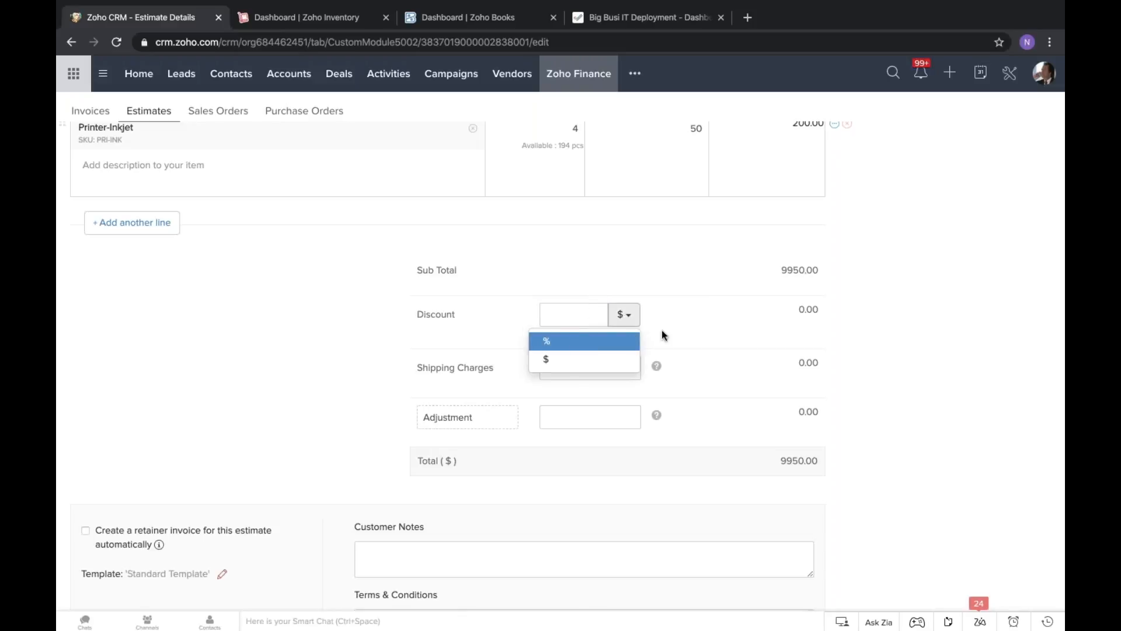
left_click(692, 318)
Enter the customer note "Because I like you, I'll gave you a great deal" on the estimate.
scroll(691, 317, "down", 1)
scroll(691, 318, "down", 2)
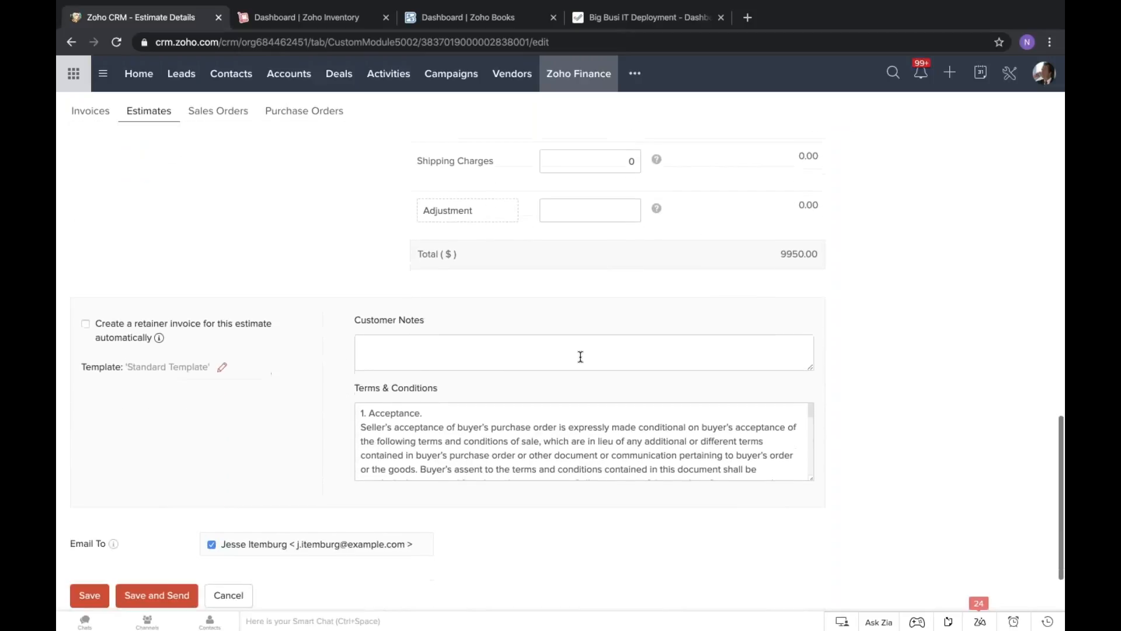
left_click(577, 356)
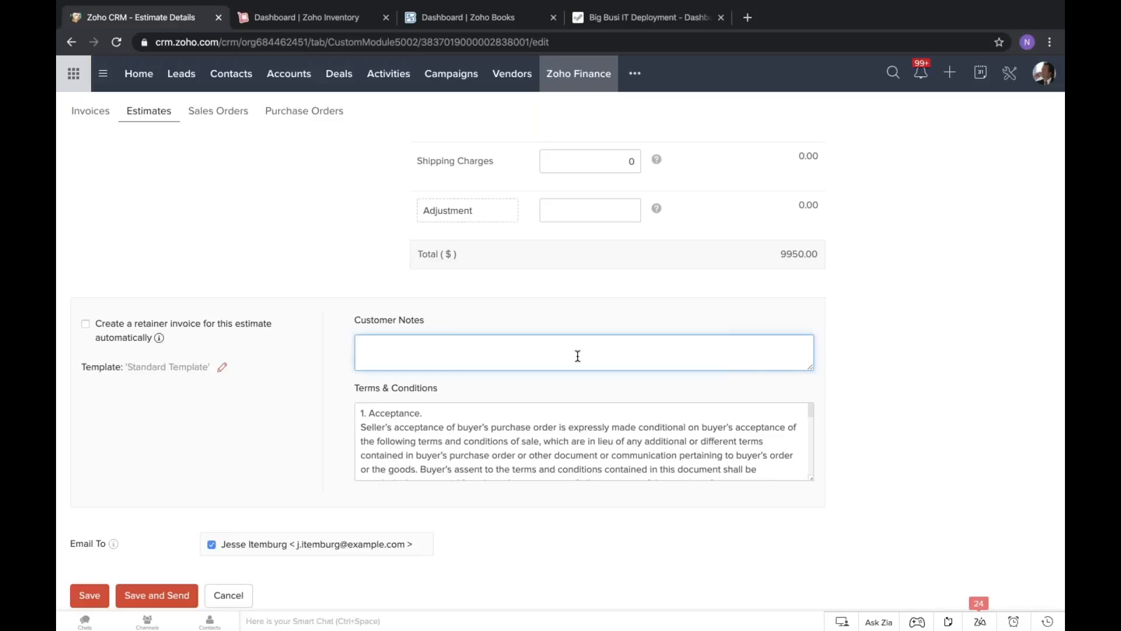
type("Be")
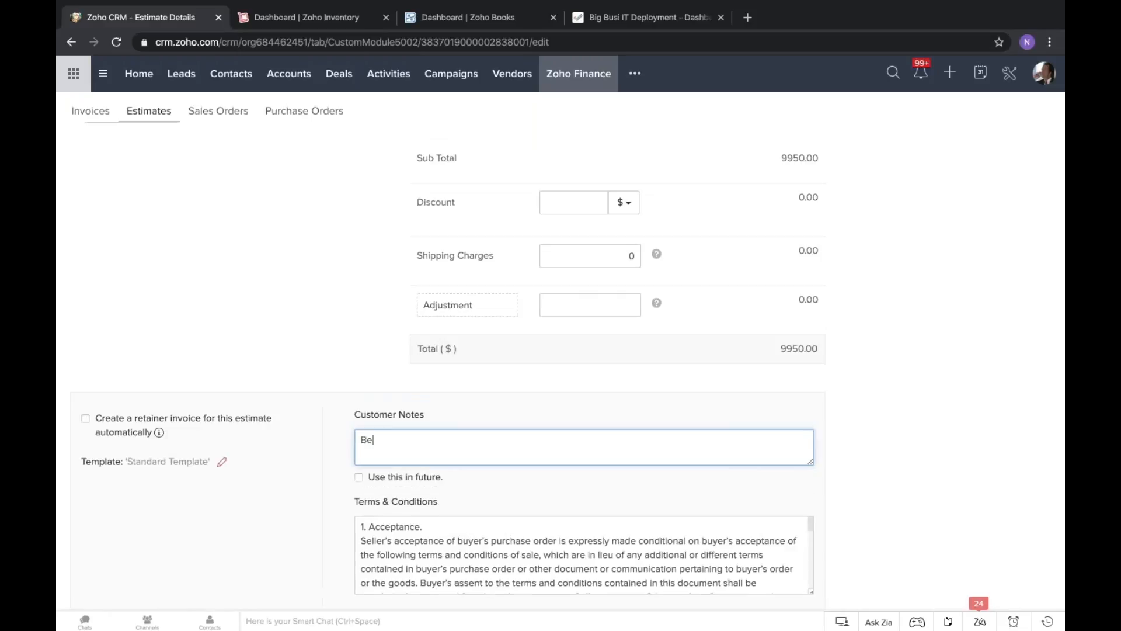
type("cause I like you, I'll give yo u")
key("BackSpace")
key("BackSpace")
key("BackSpace")
key("BackSpace")
key("BackSpace")
key("BackSpace")
type("ave you a great deal")
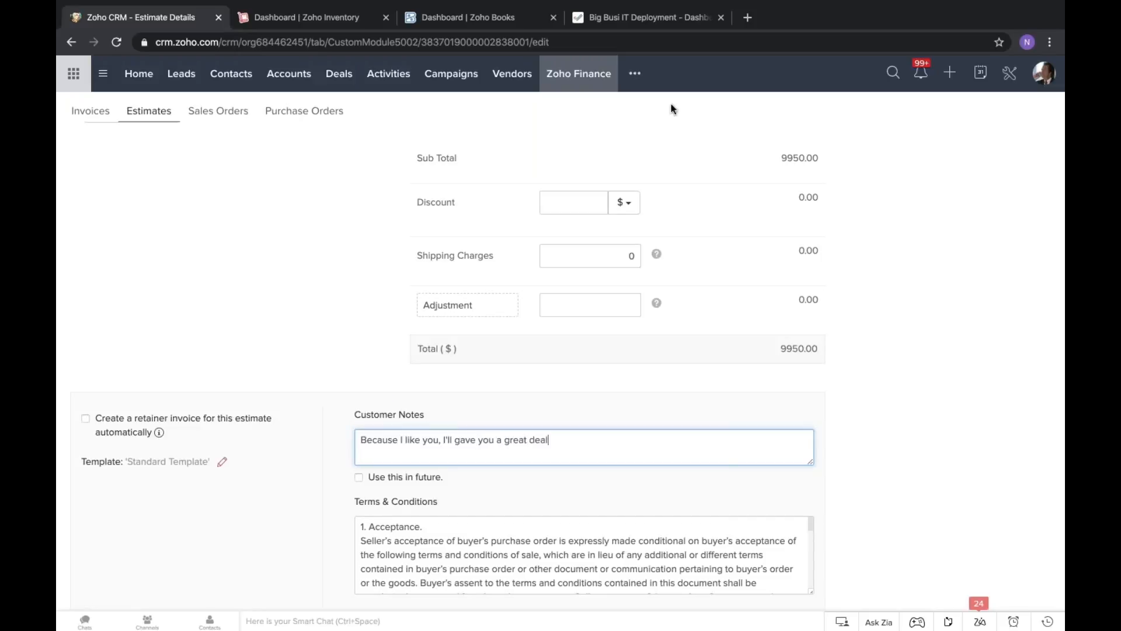
Set the estimate's discount to 1 dollar.
left_click(587, 202)
type("1")
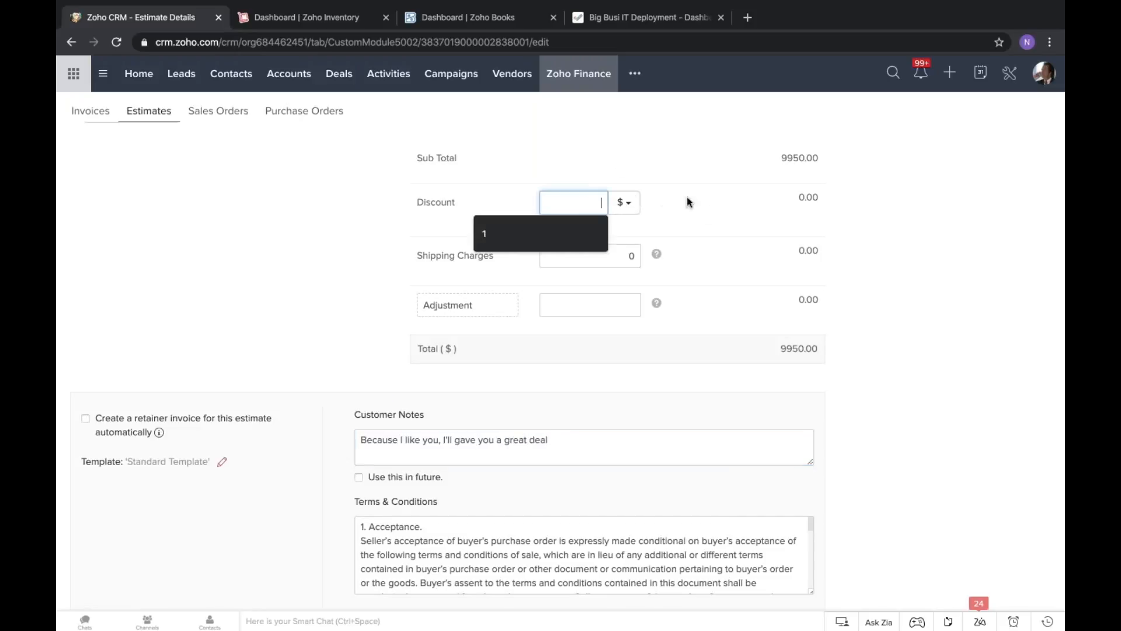
left_click(711, 219)
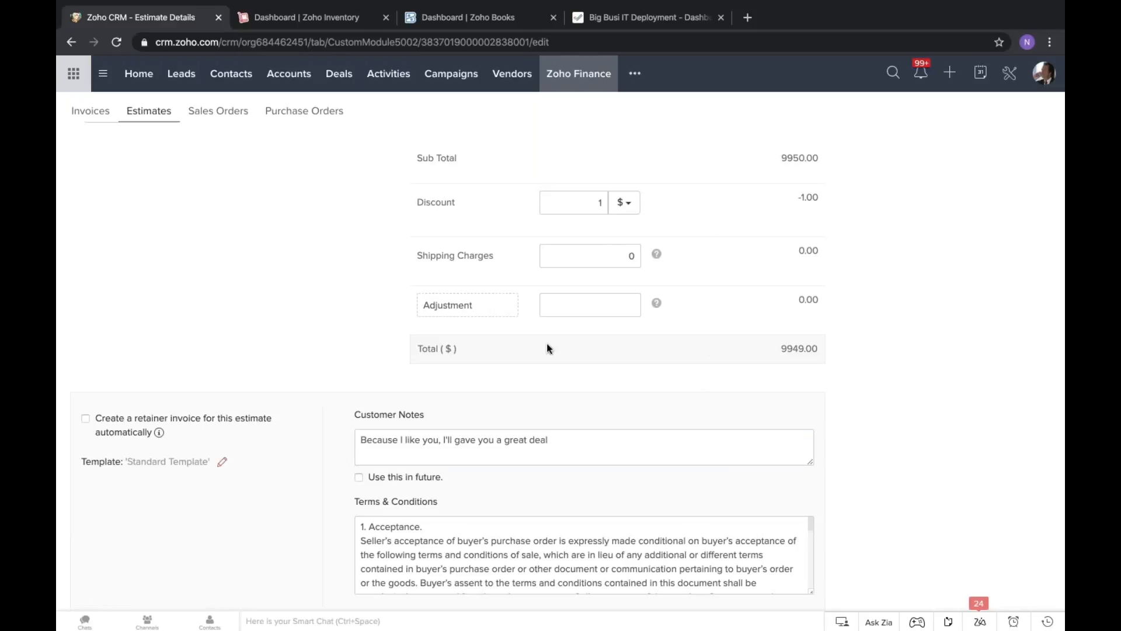
Enlarge the Terms & Conditions box and read through its acceptance, payment terms and taxes sections.
scroll(548, 348, "down", 2)
scroll(322, 212, "down", 2)
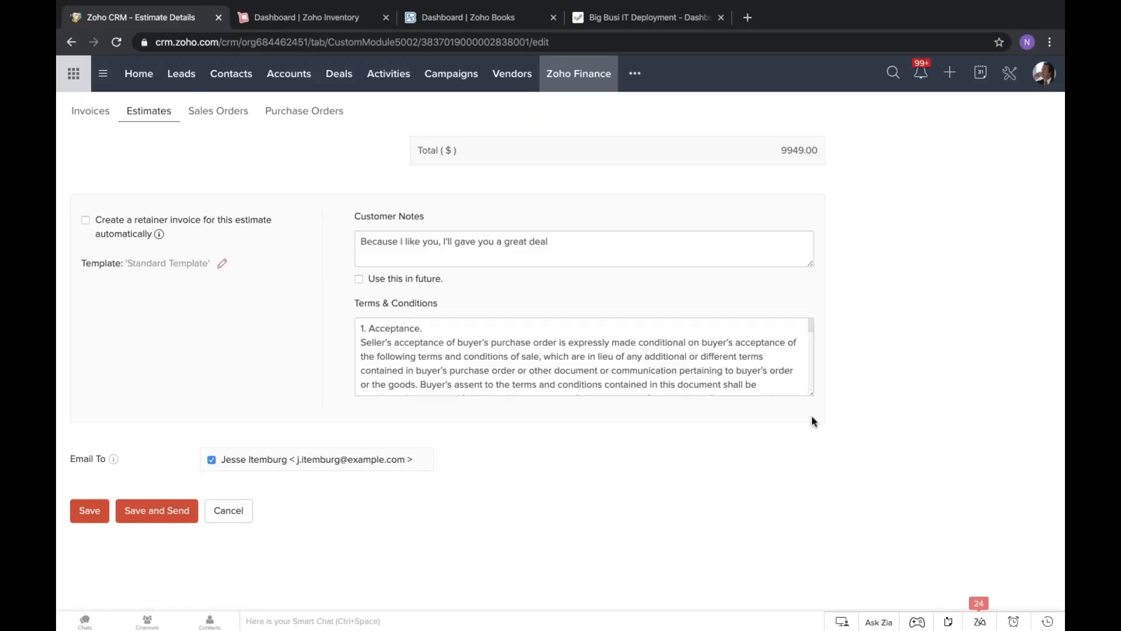
left_click_drag(812, 413, 813, 545)
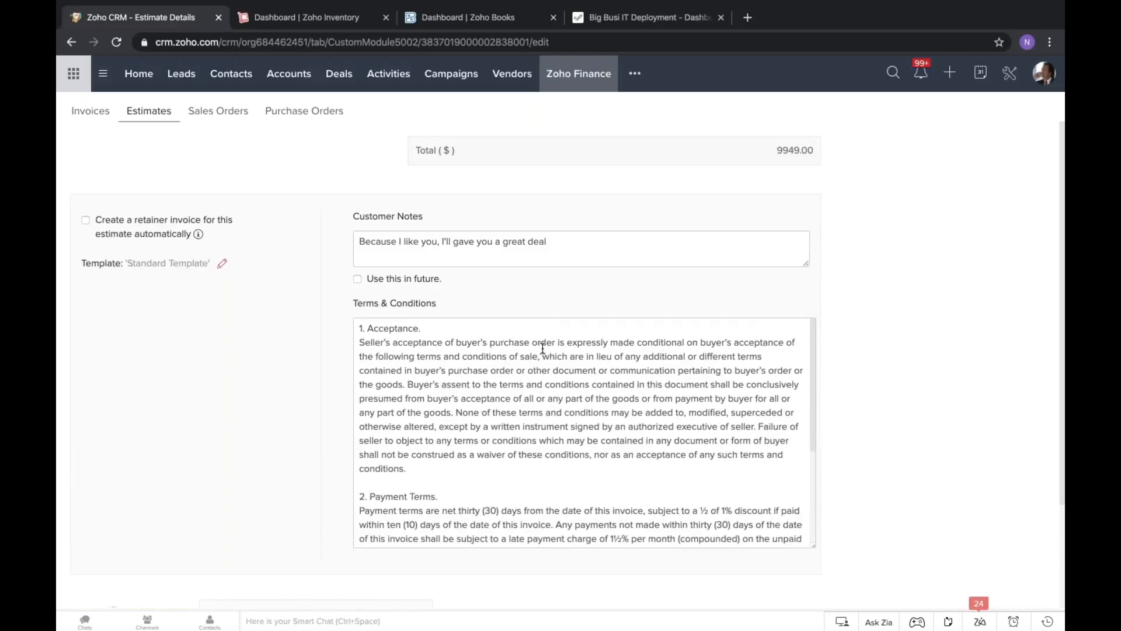
scroll(541, 399, "down", 1)
scroll(541, 399, "down", 3)
scroll(541, 399, "up", 2)
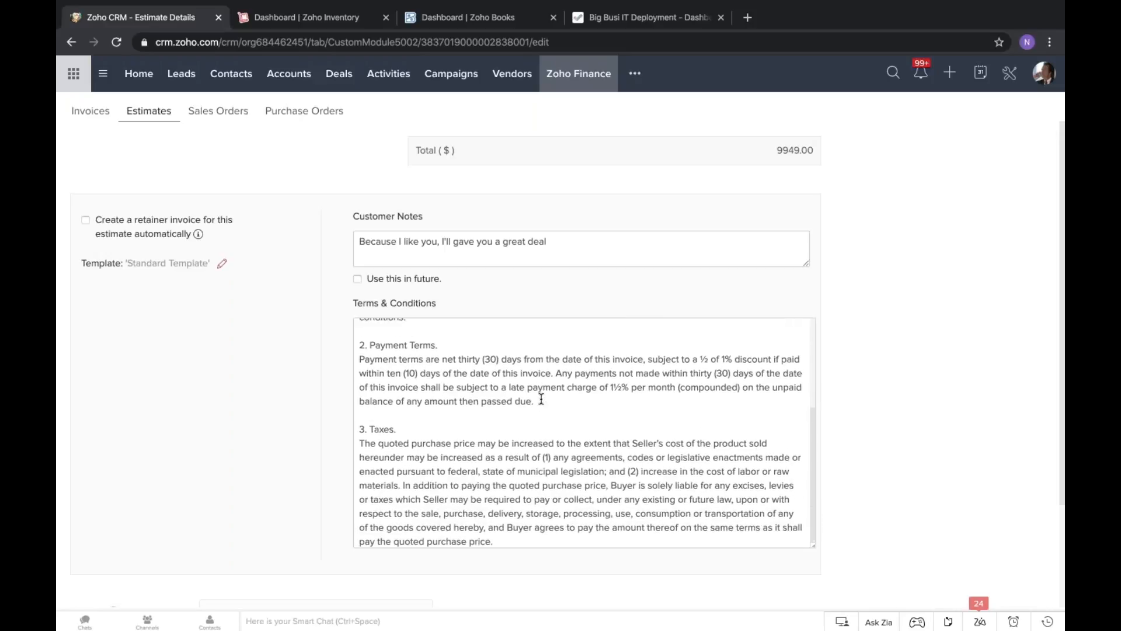
triple_click(541, 399)
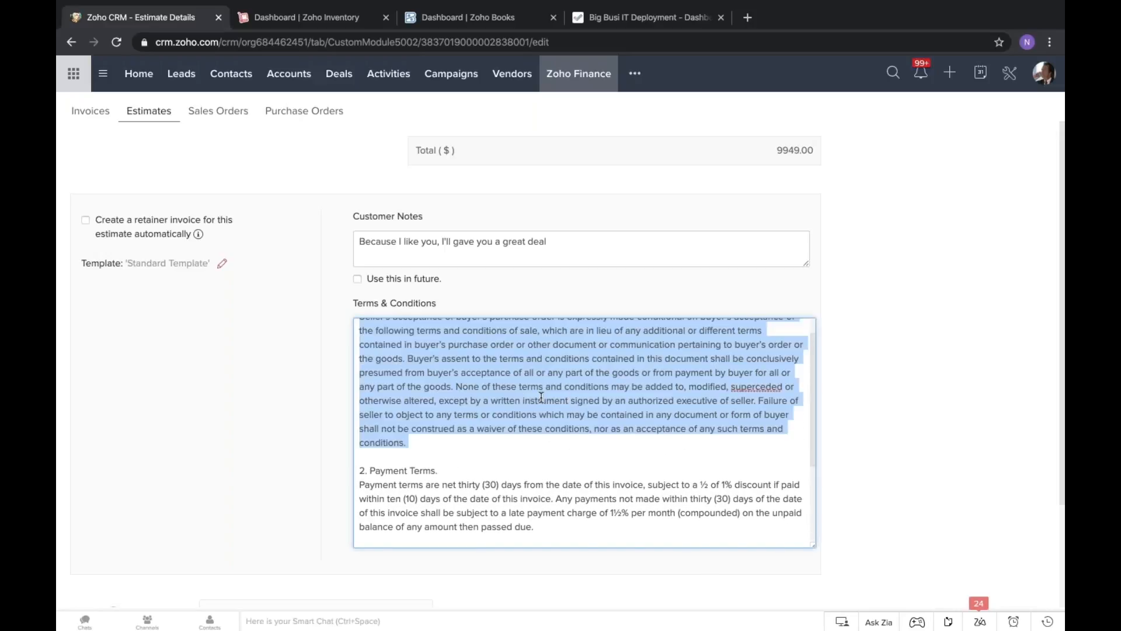
scroll(541, 397, "up", 2)
left_click(541, 399)
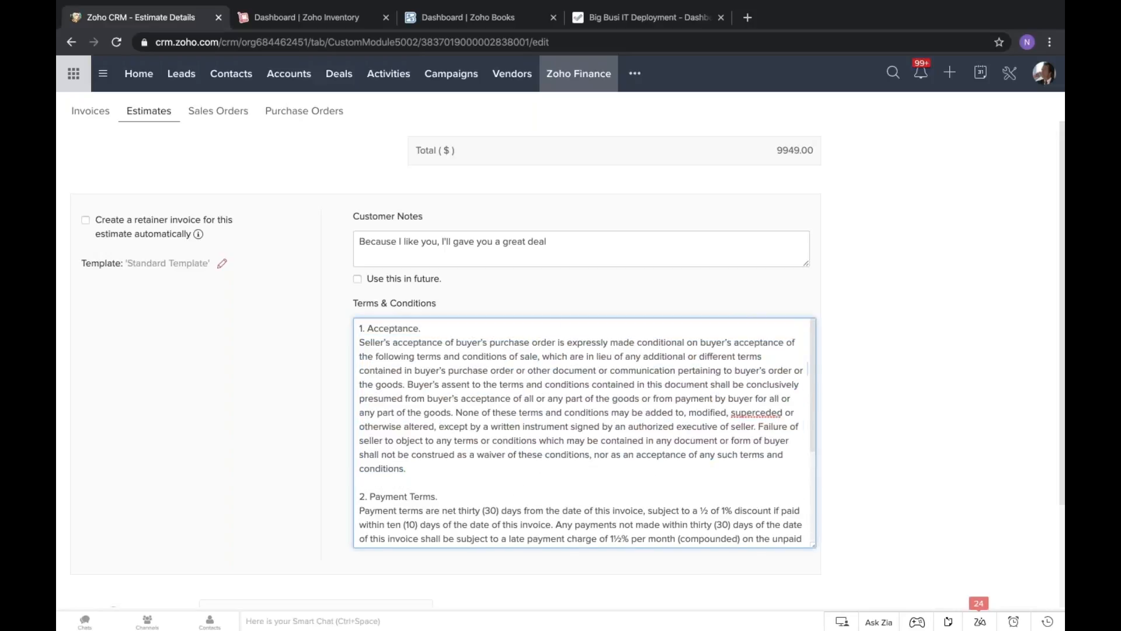
double_click(433, 509)
triple_click(432, 510)
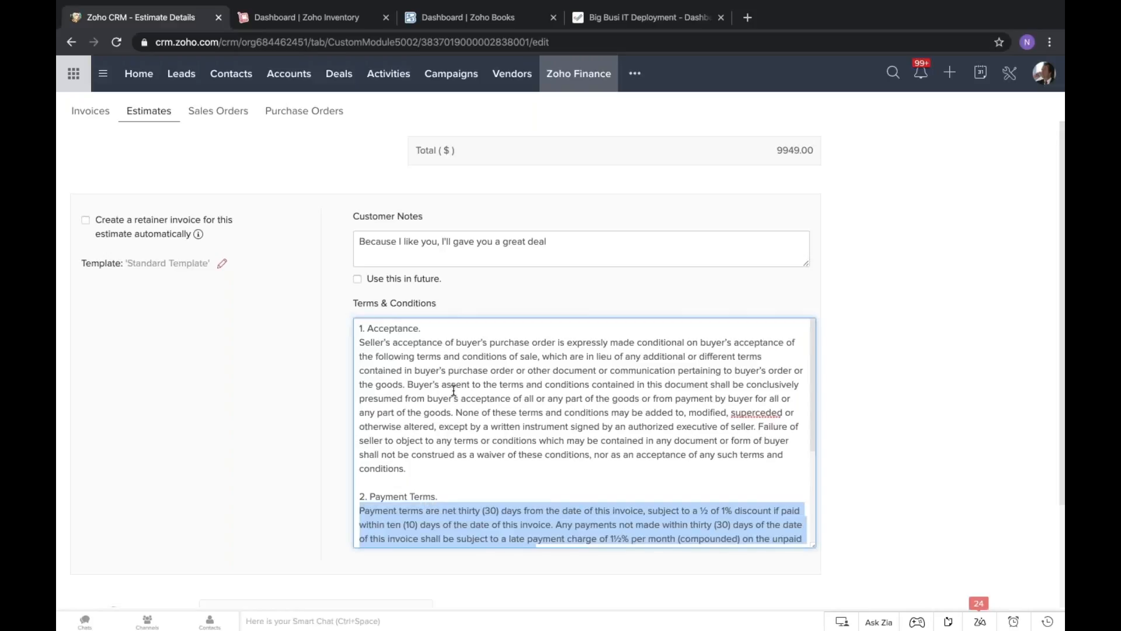
triple_click(454, 390)
left_click(460, 339)
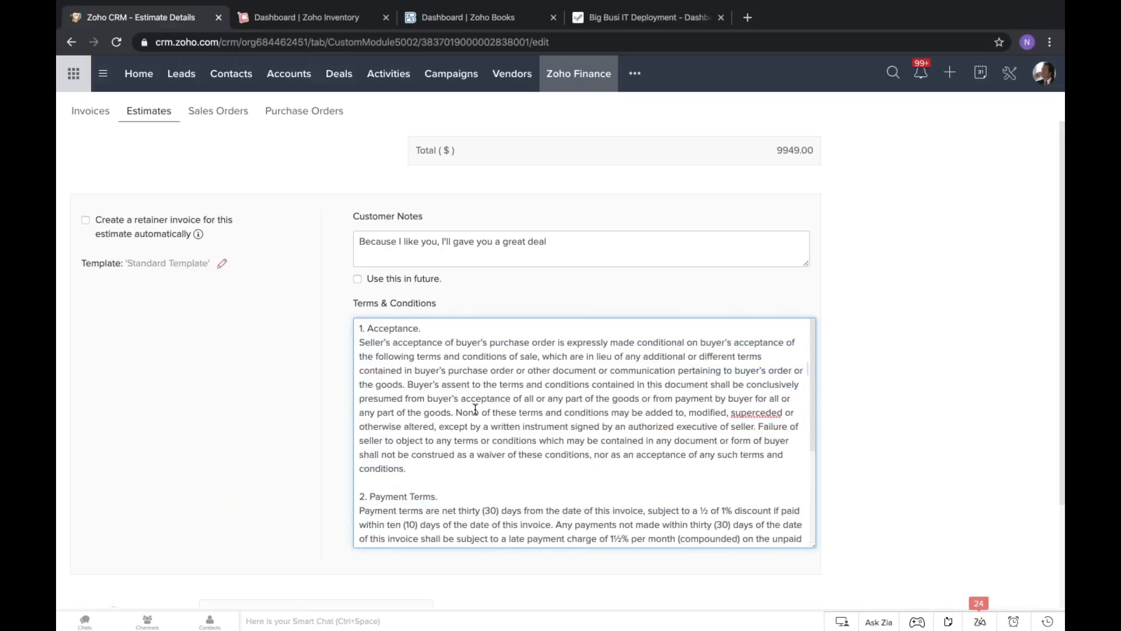
left_click(497, 386)
triple_click(497, 386)
left_click(295, 353)
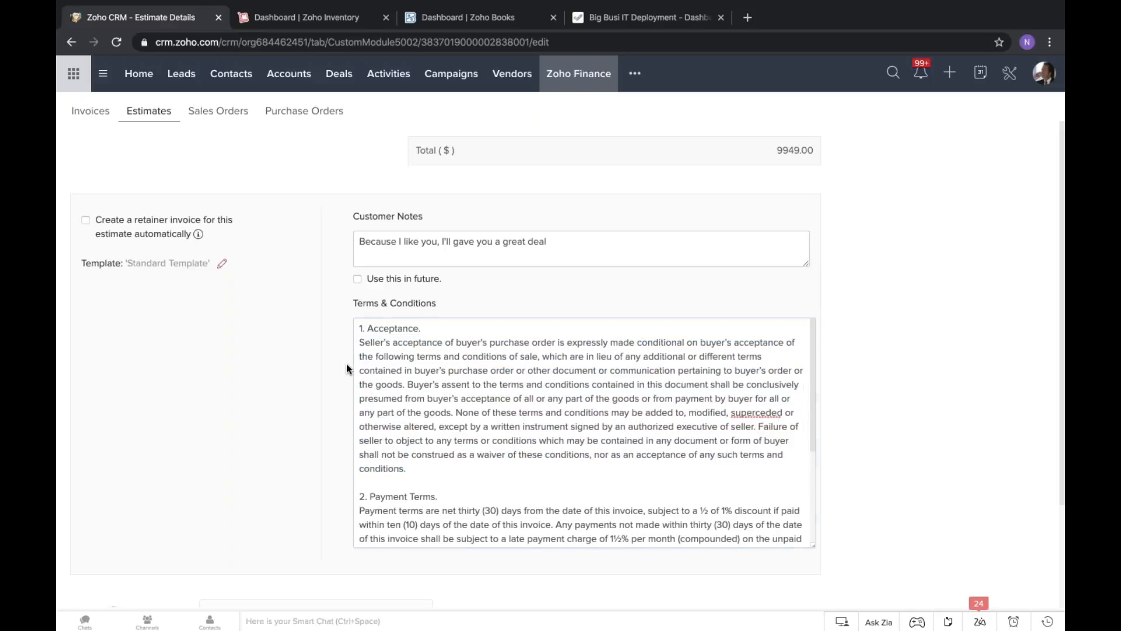
Save the estimate and email it to the customer's contact with the estimate PDF attached.
scroll(248, 379, "down", 2)
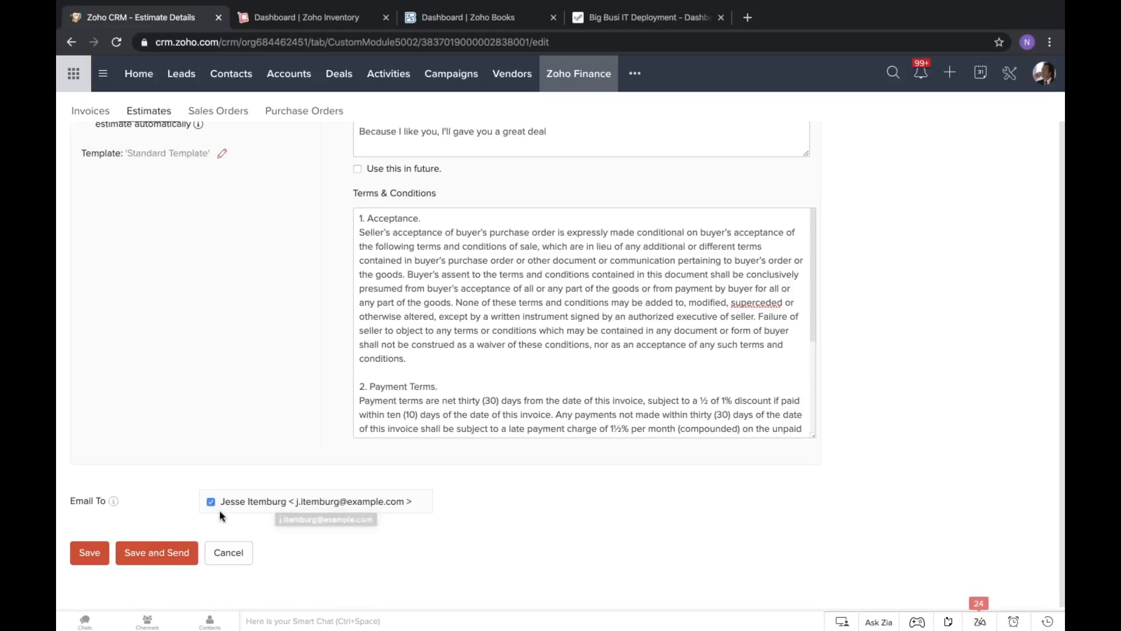
scroll(479, 435, "up", 2)
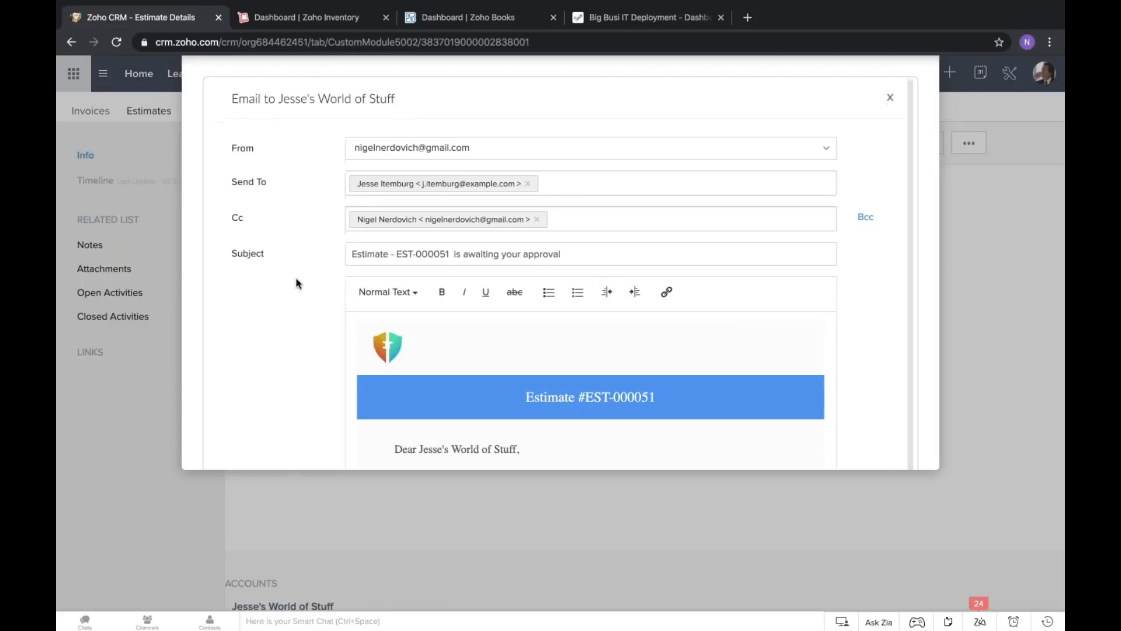
scroll(453, 346, "down", 3)
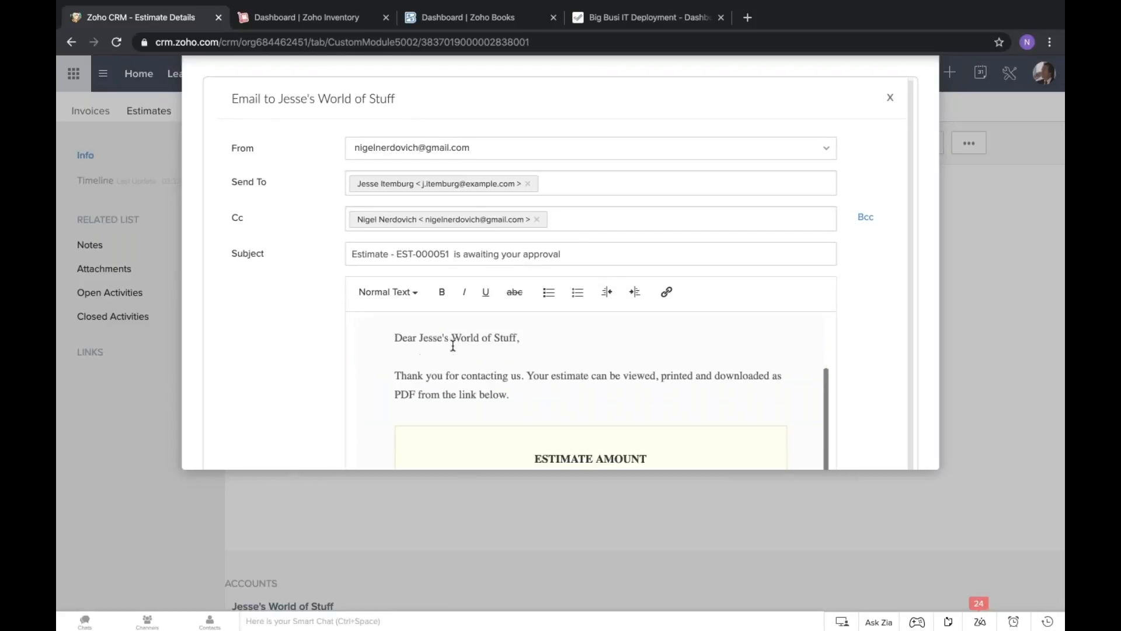
scroll(278, 344, "down", 3)
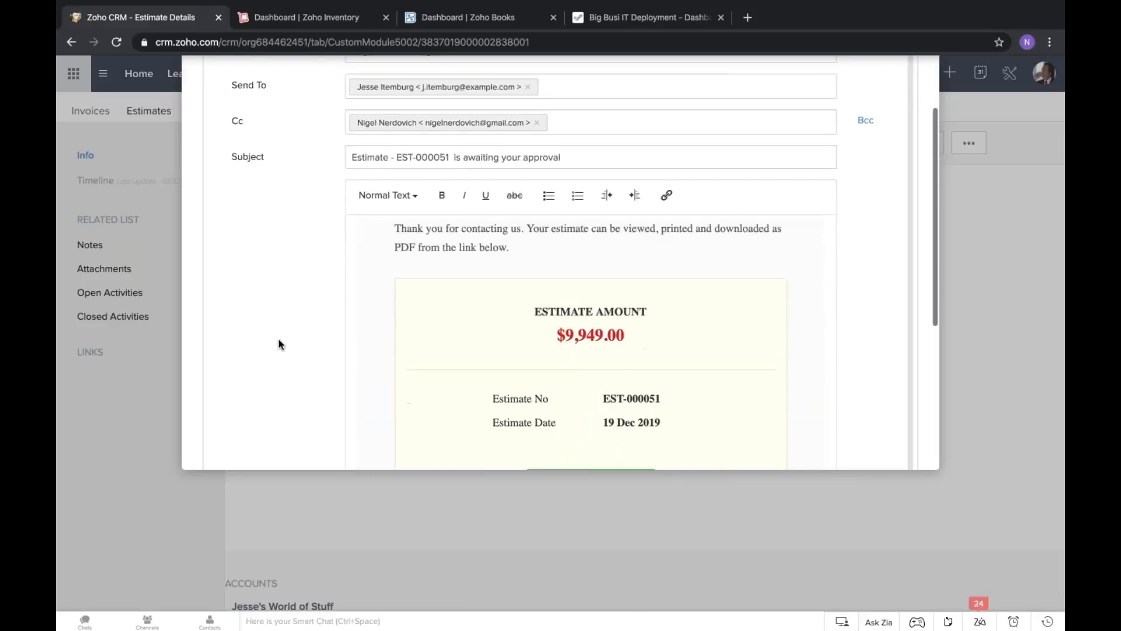
scroll(404, 283, "down", 1)
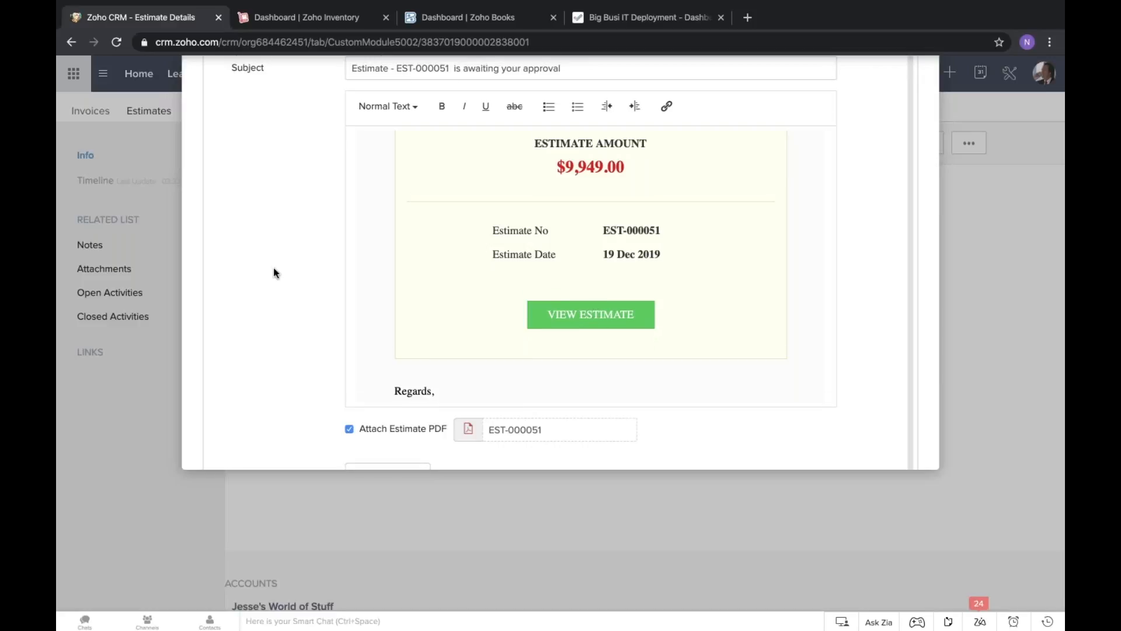
scroll(275, 272, "down", 3)
left_click(363, 351)
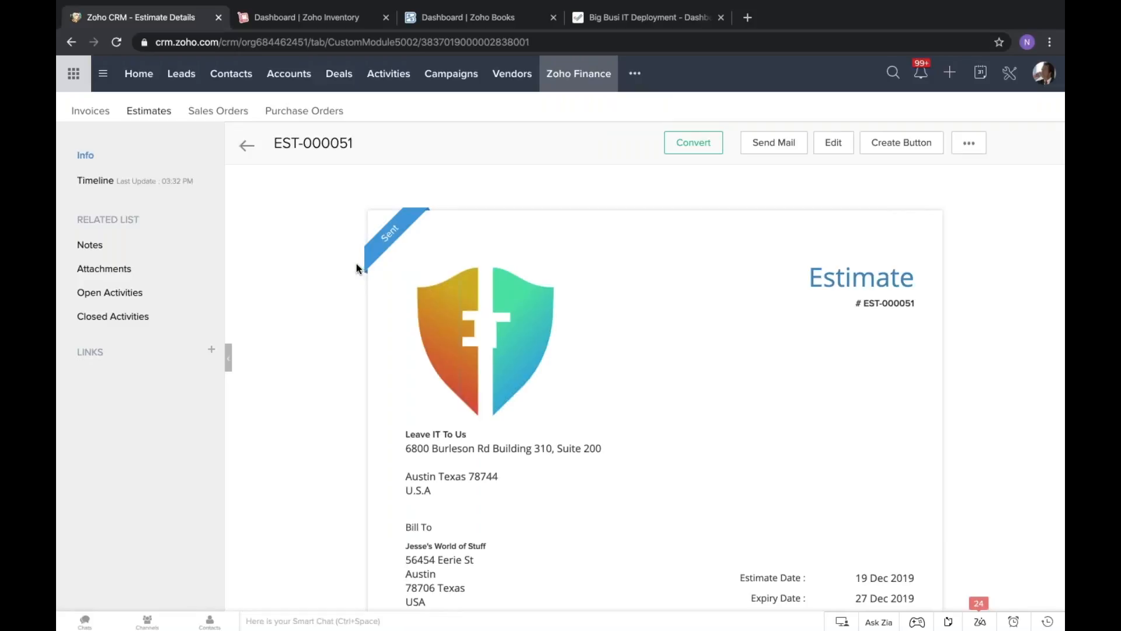
Look through the sent estimate and its notes, attachments and activities sections, including the new task form.
scroll(353, 270, "down", 20)
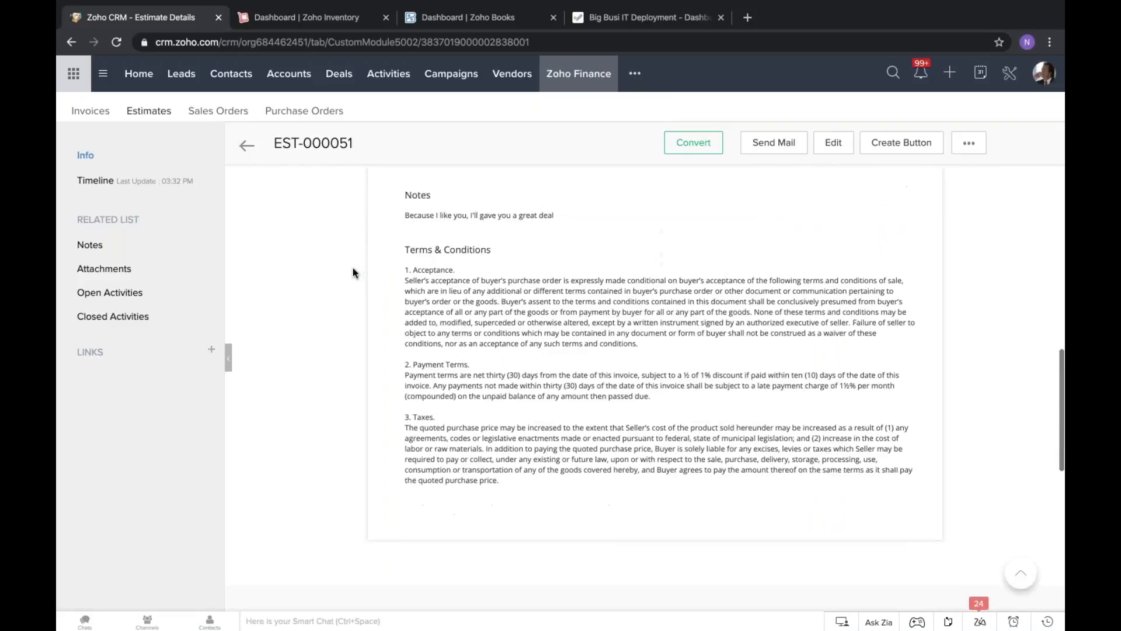
scroll(353, 270, "down", 1)
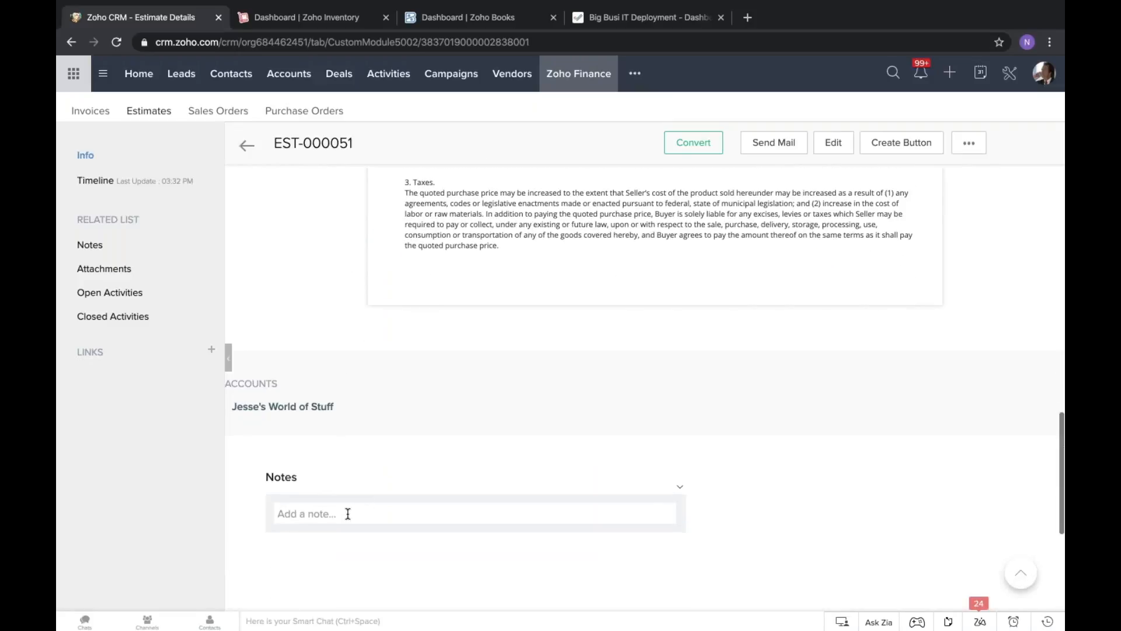
left_click(327, 513)
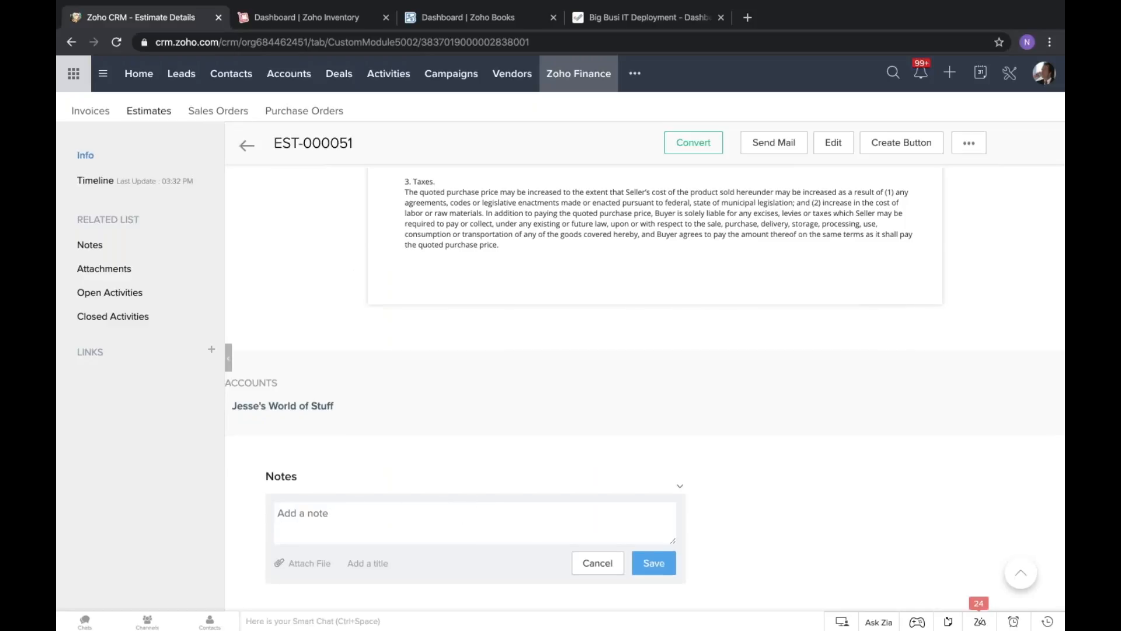
scroll(338, 490, "down", 6)
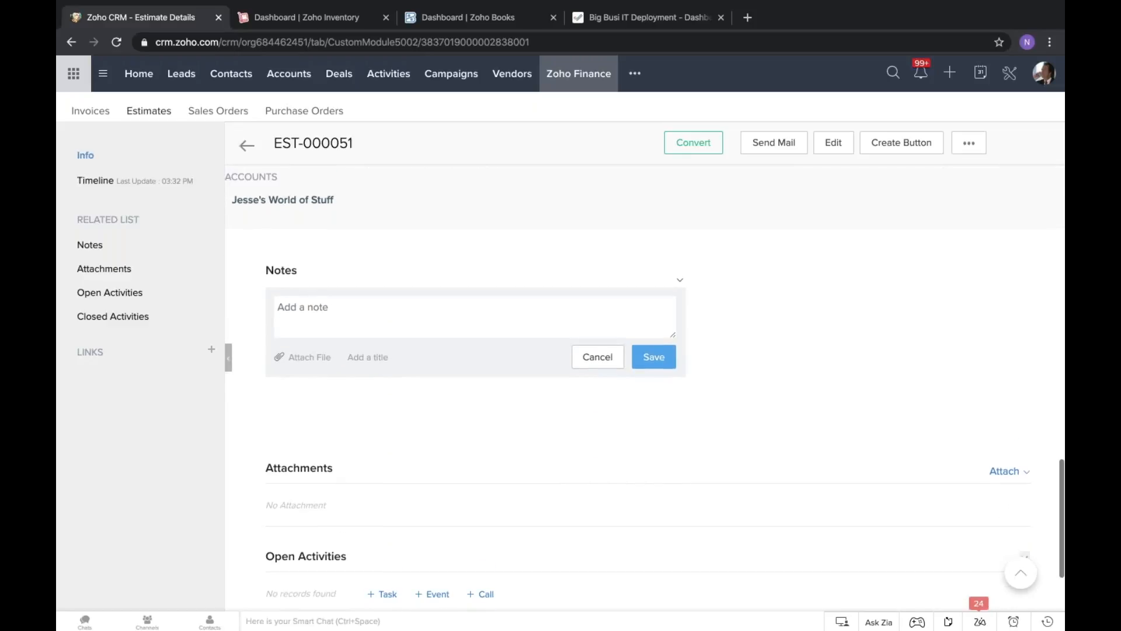
scroll(500, 534, "down", 3)
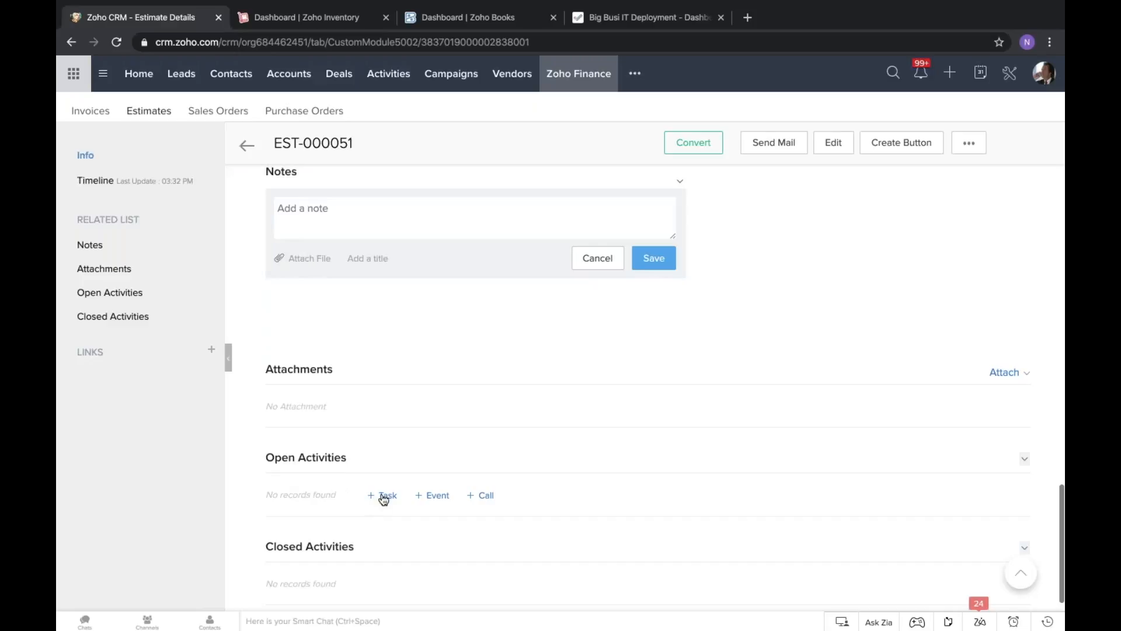
left_click(386, 496)
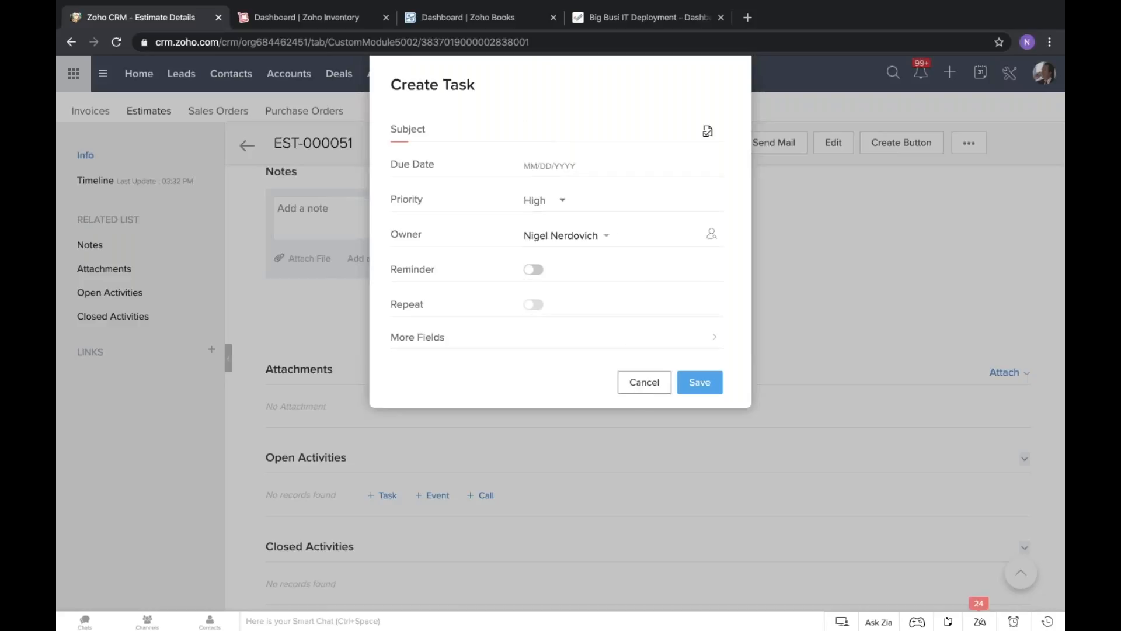
left_click(644, 386)
scroll(583, 376, "up", 7)
scroll(583, 377, "up", 10)
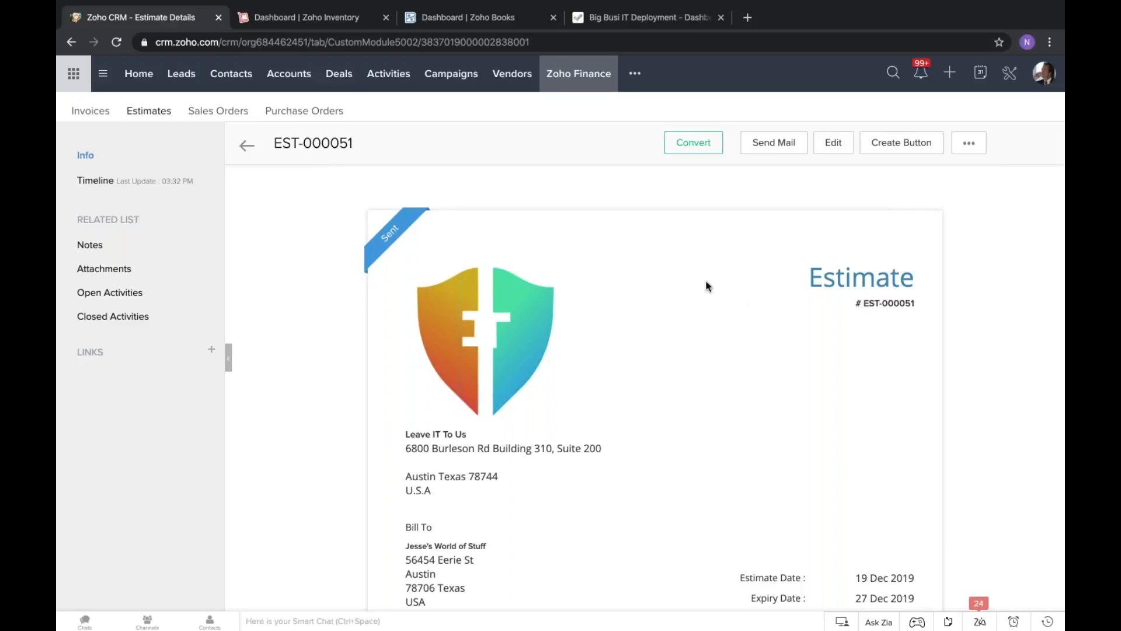
Try to convert the sent estimate to a sales order.
left_click(703, 147)
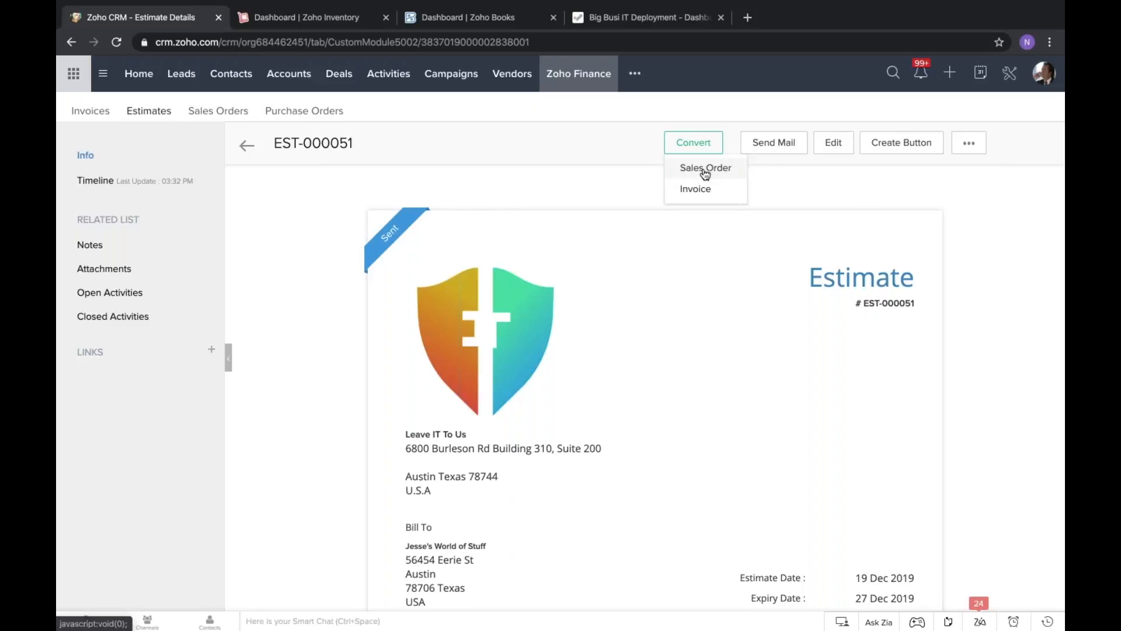
left_click(705, 169)
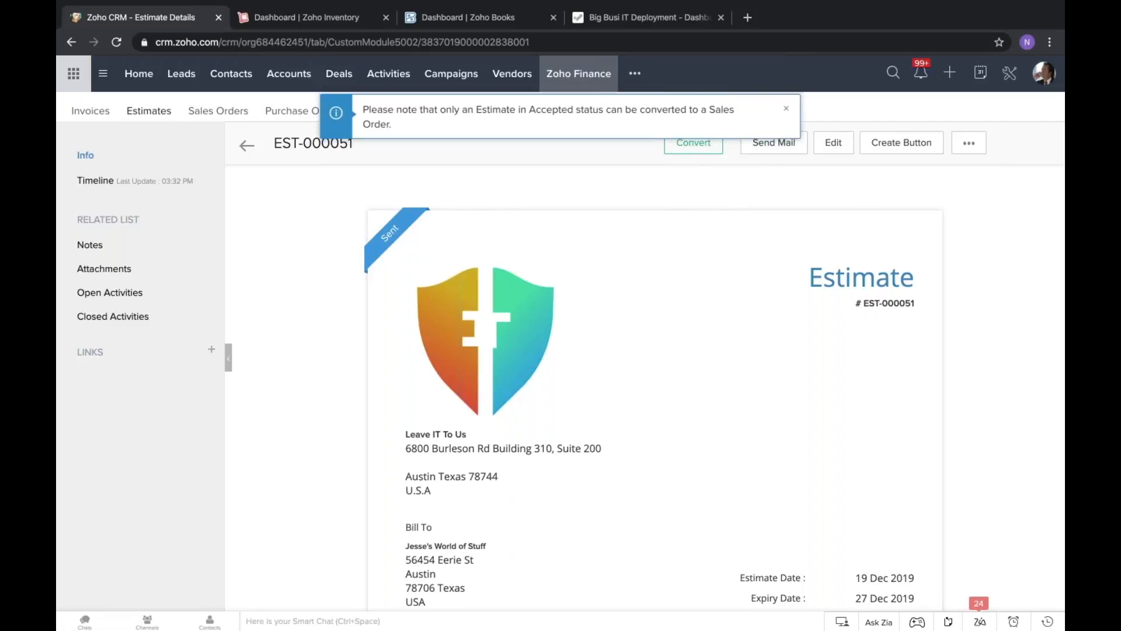
triple_click(504, 109)
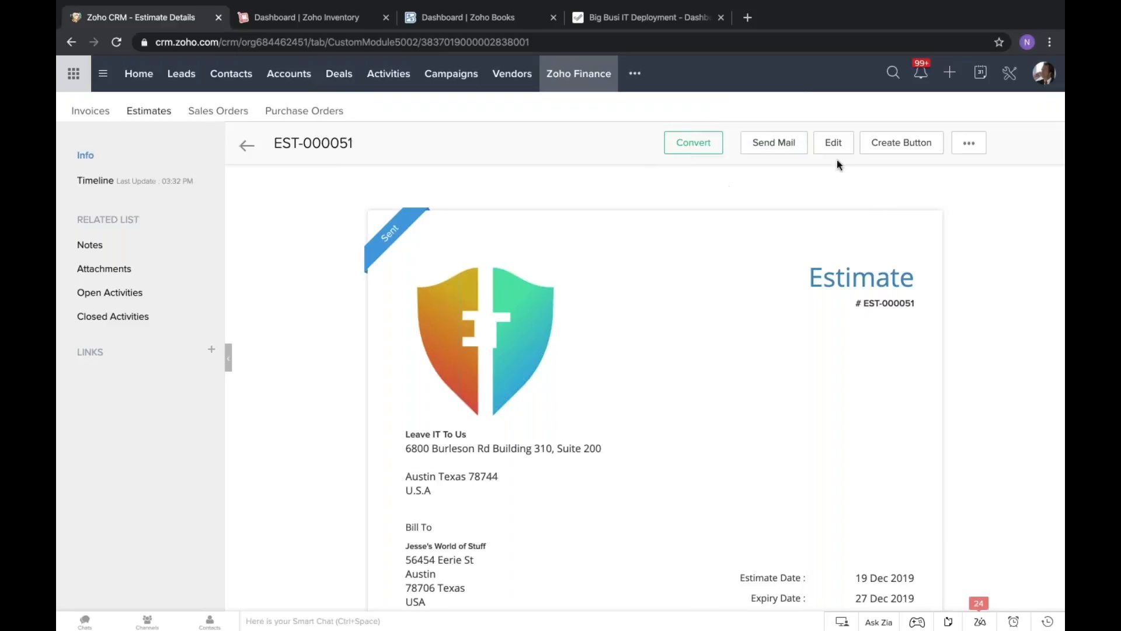
Mark the estimate as sent and as accepted.
left_click(965, 147)
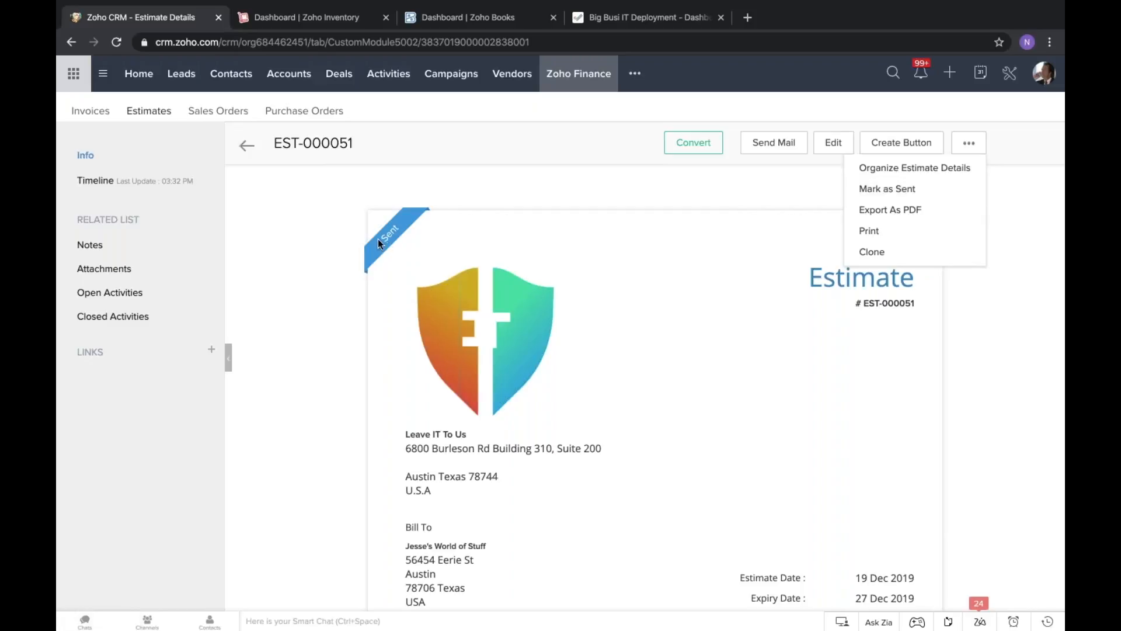
left_click(889, 189)
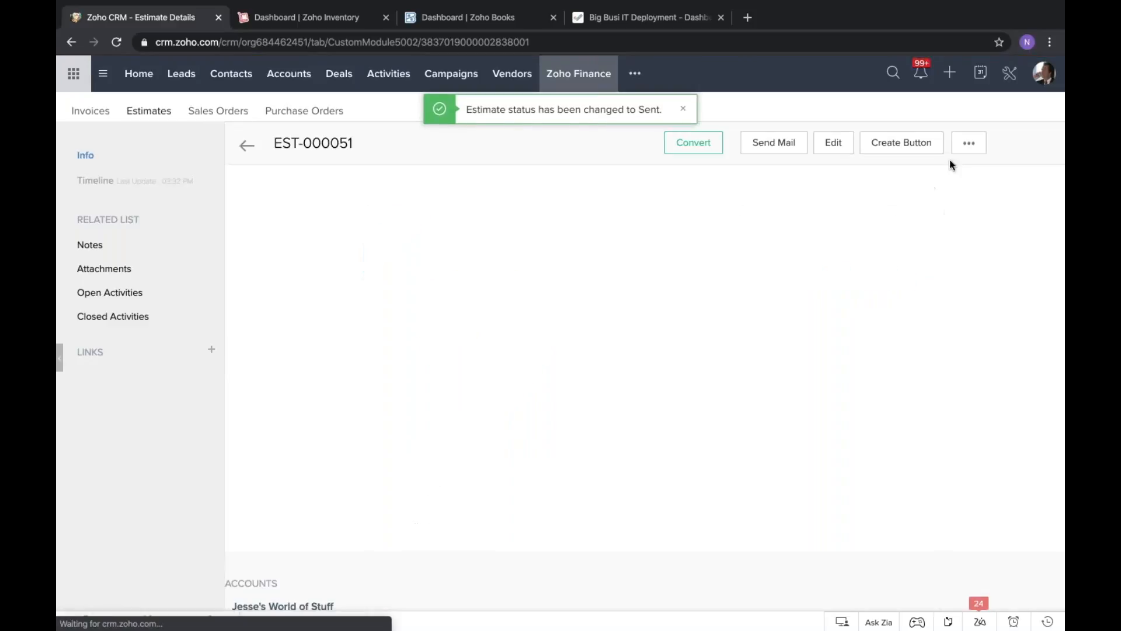
left_click(972, 146)
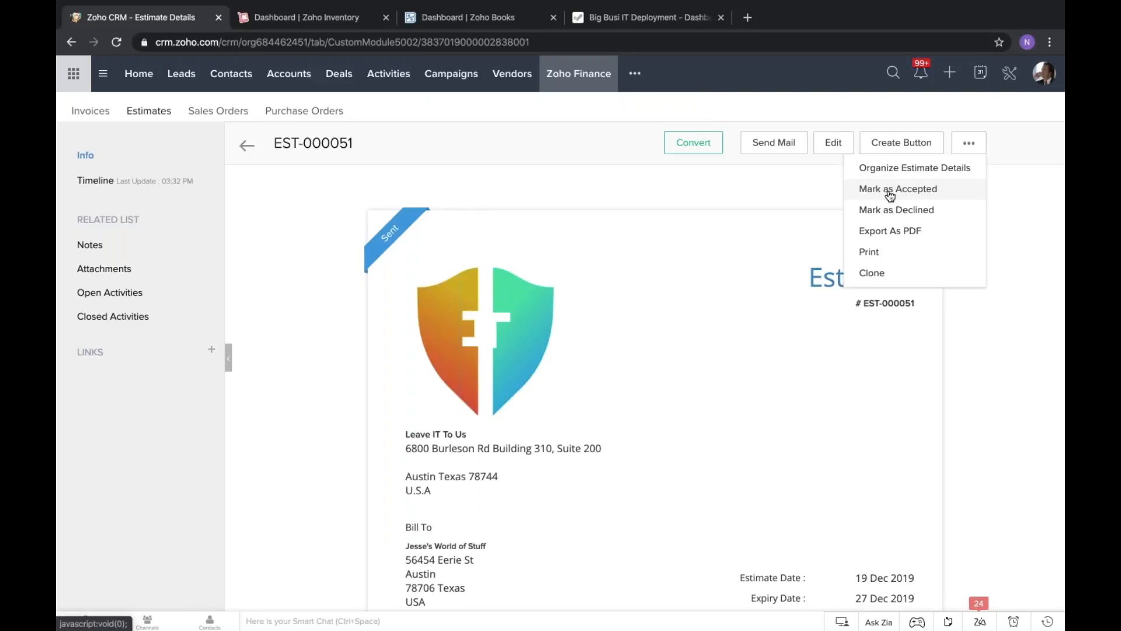
left_click(930, 195)
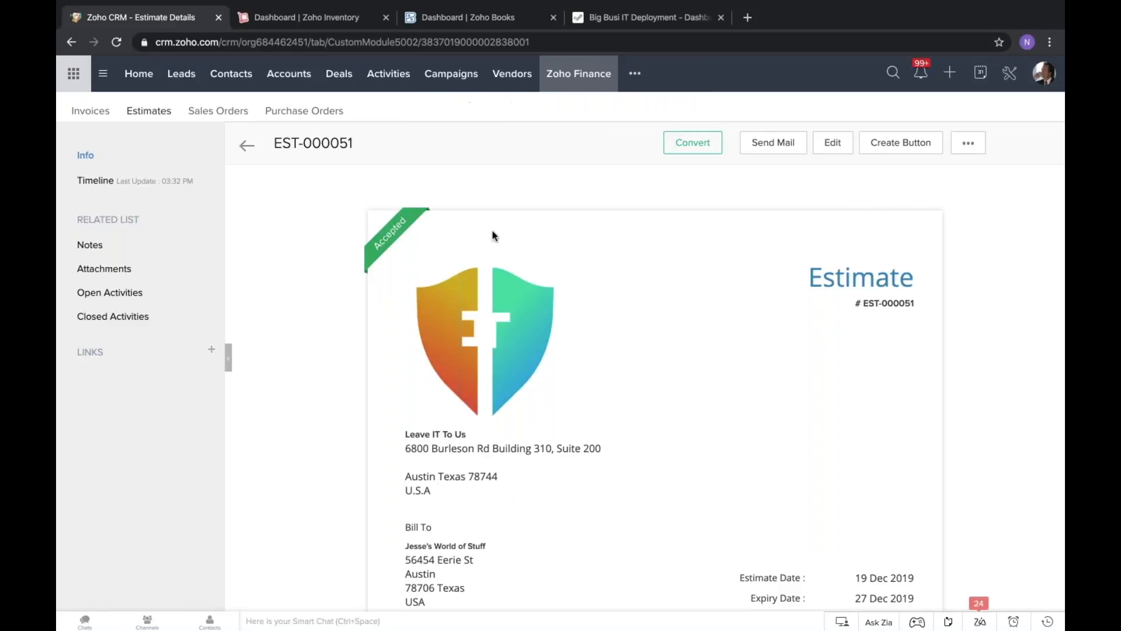
Convert the accepted estimate to a sales order and check its carried-over details, items, totals and price list options.
left_click(708, 153)
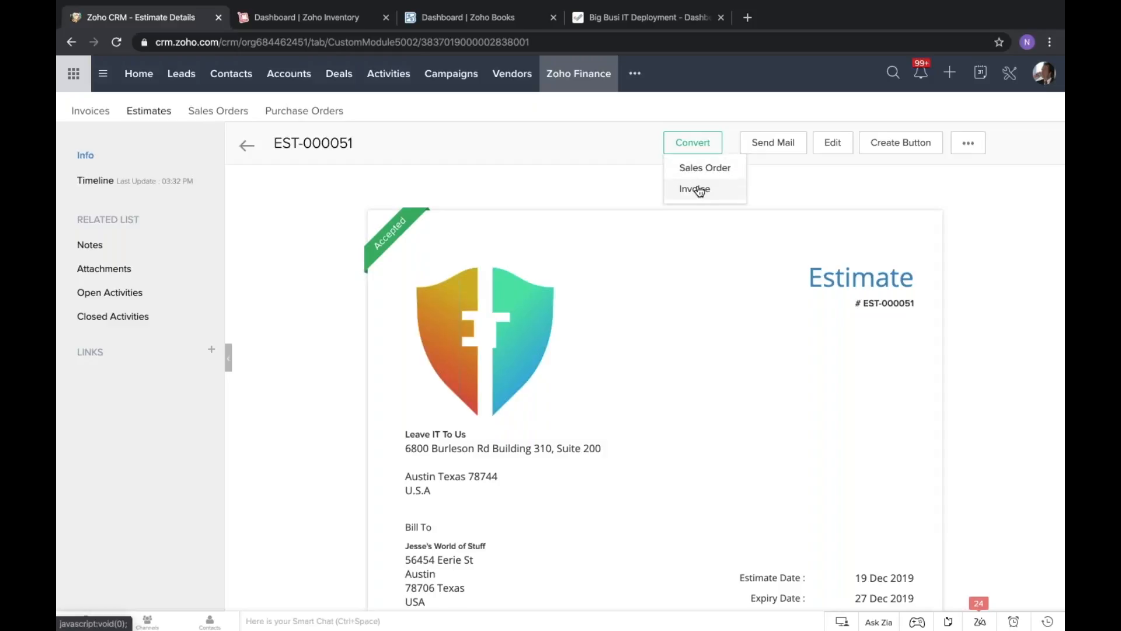
left_click(719, 169)
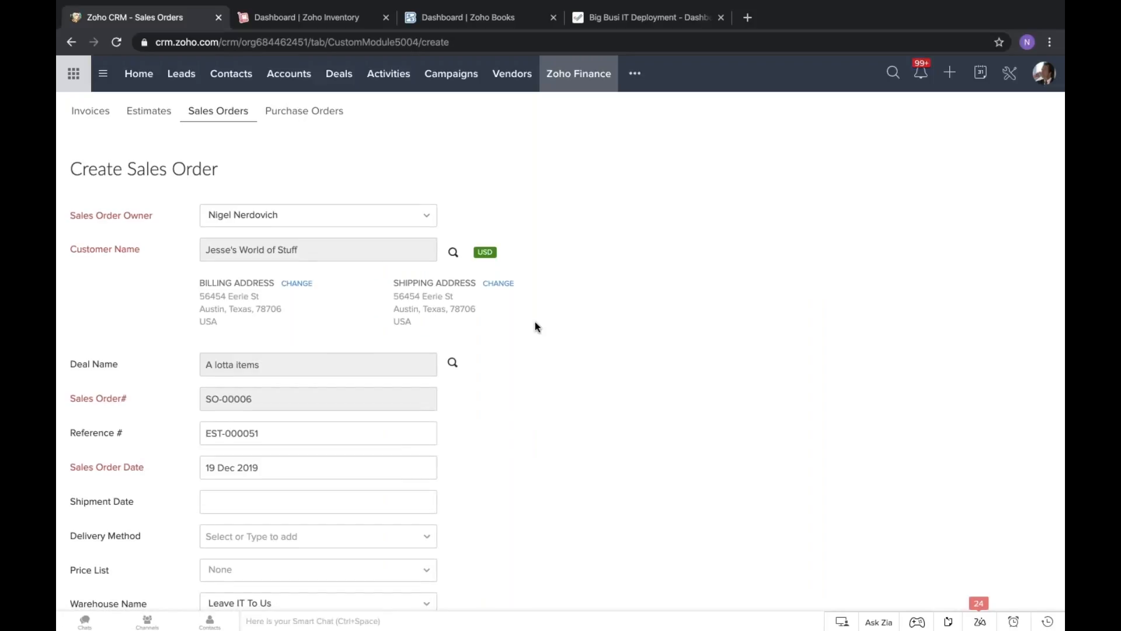
scroll(535, 321, "down", 5)
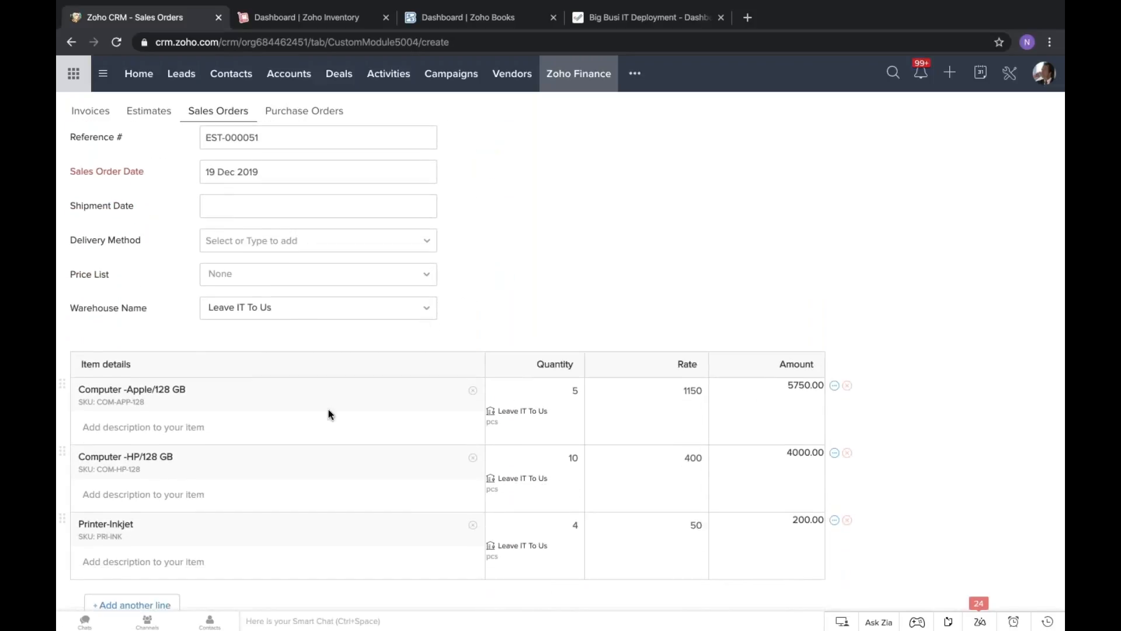
scroll(314, 448, "up", 2)
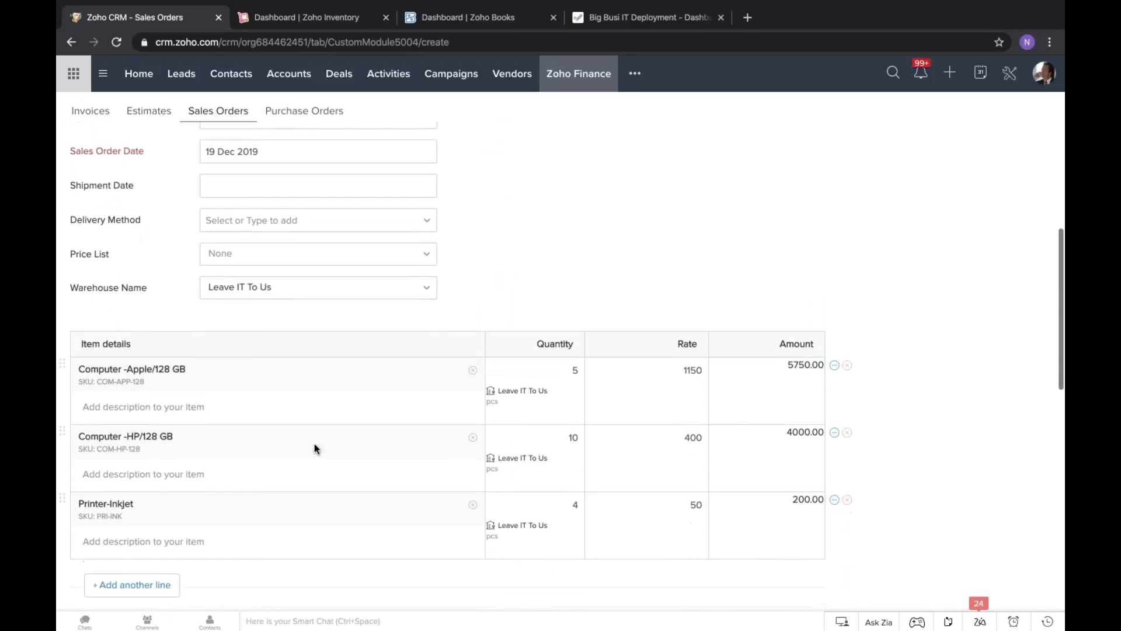
scroll(314, 444, "up", 1)
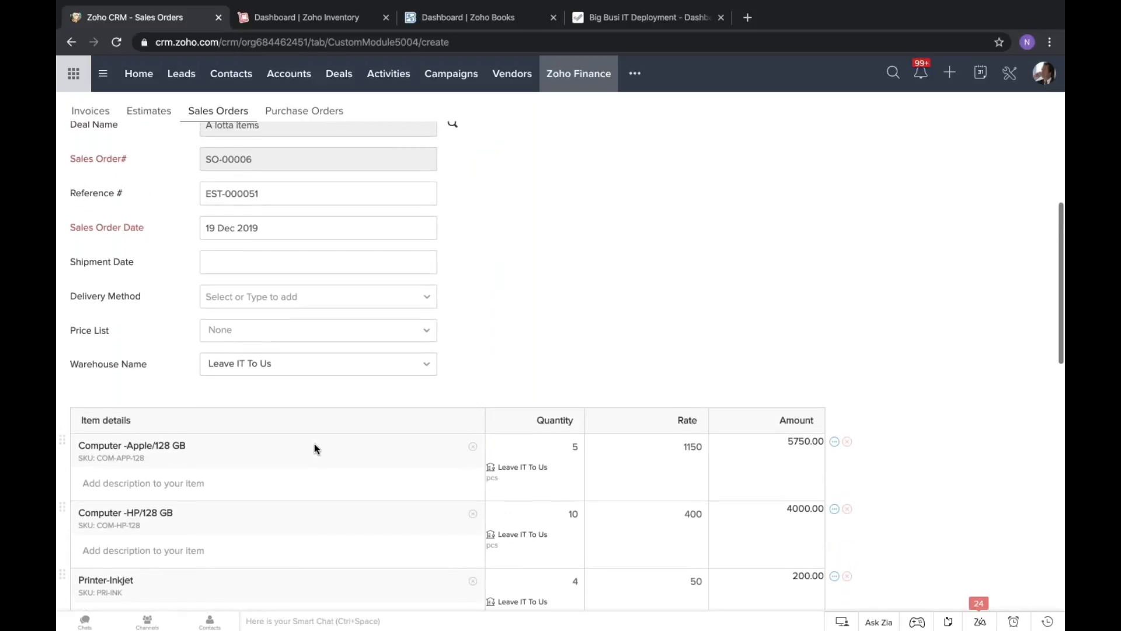
scroll(314, 445, "down", 3)
scroll(315, 448, "down", 8)
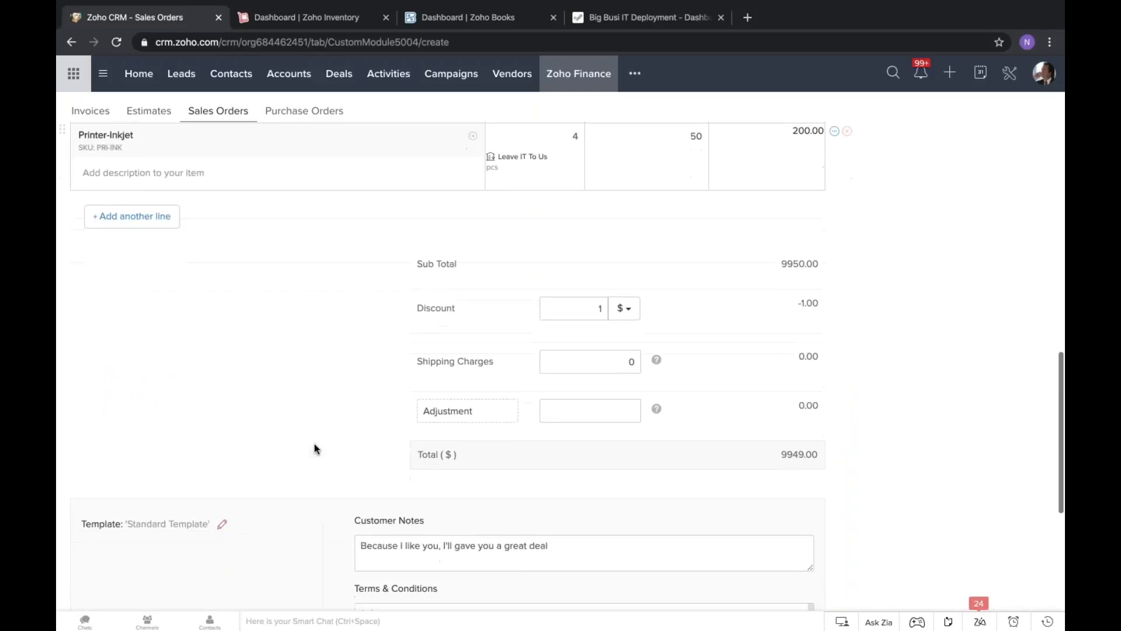
scroll(314, 448, "up", 10)
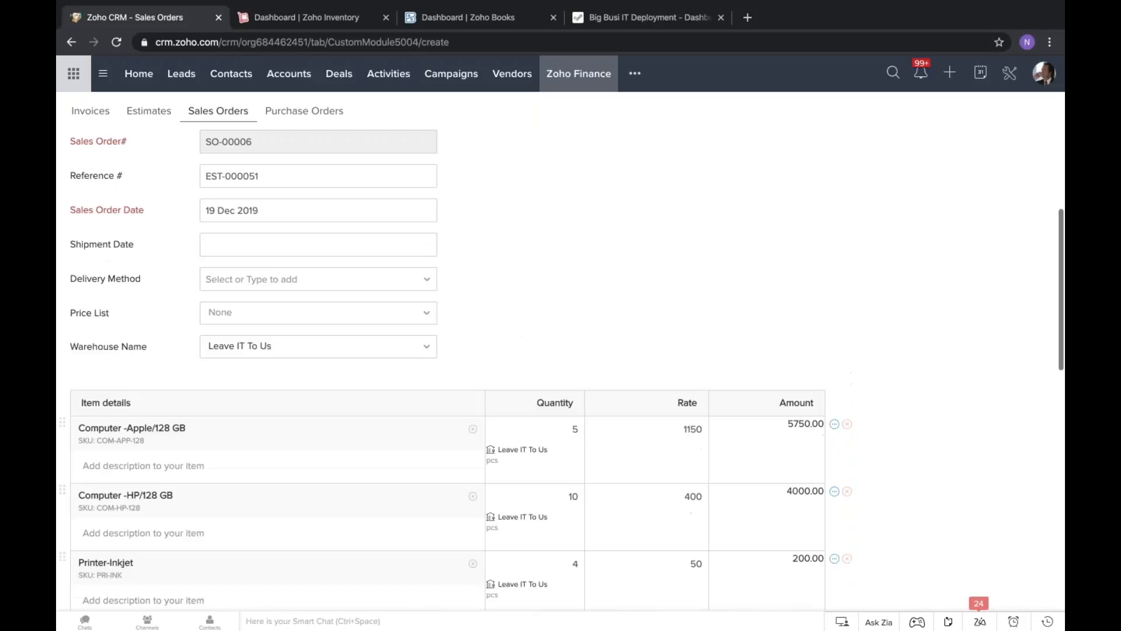
left_click(276, 319)
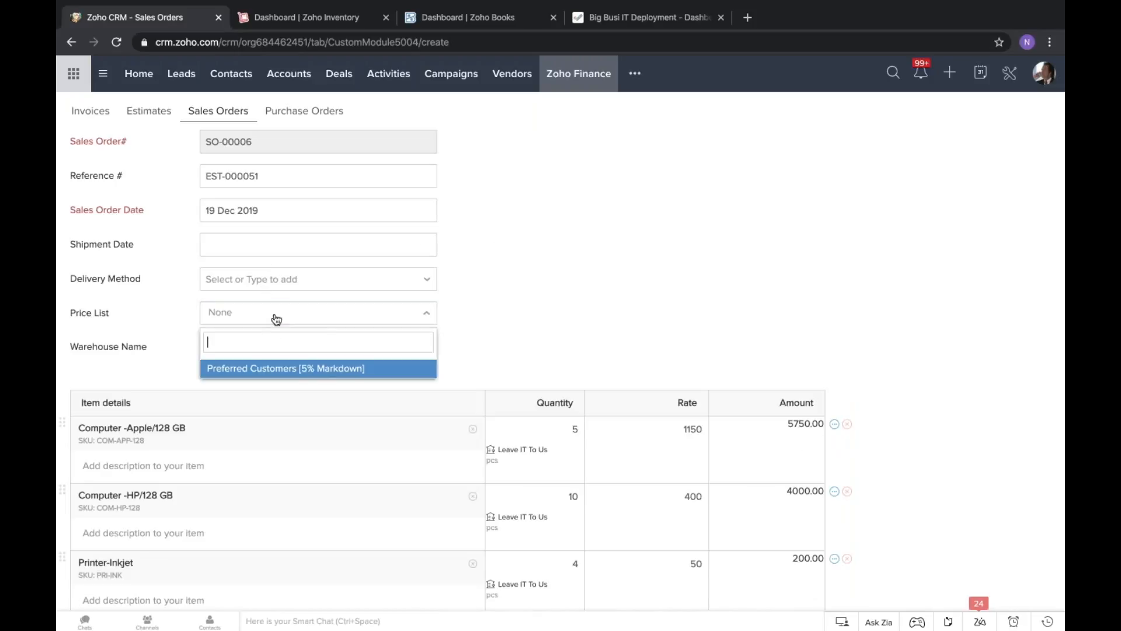
left_click(323, 313)
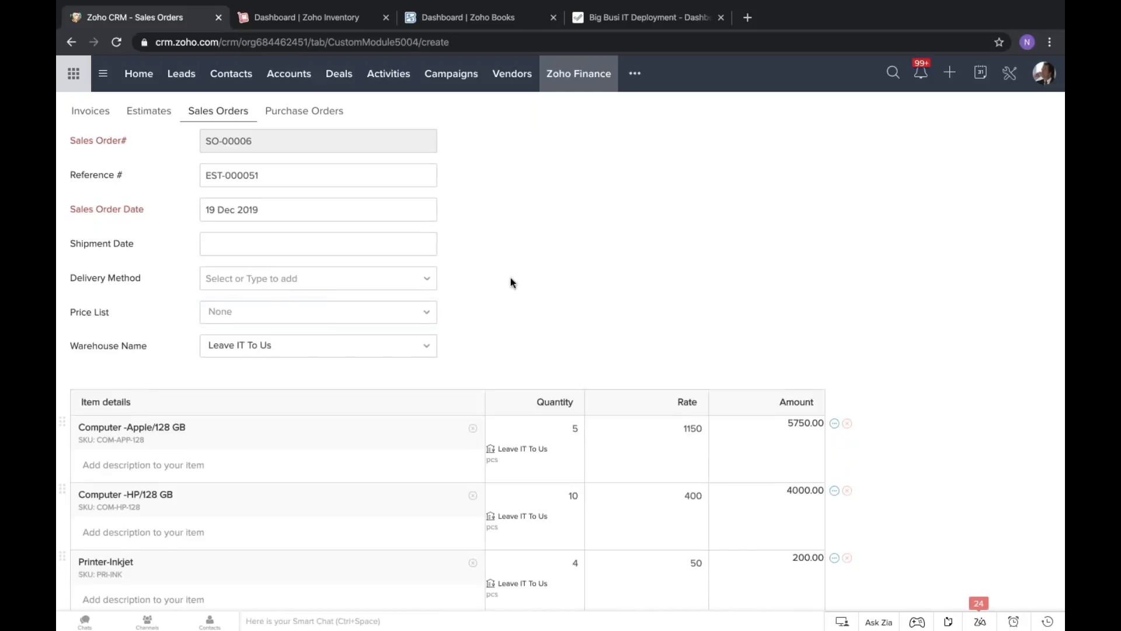
Save the new sales order and email it to the customer's contact.
scroll(510, 281, "down", 5)
scroll(510, 281, "down", 8)
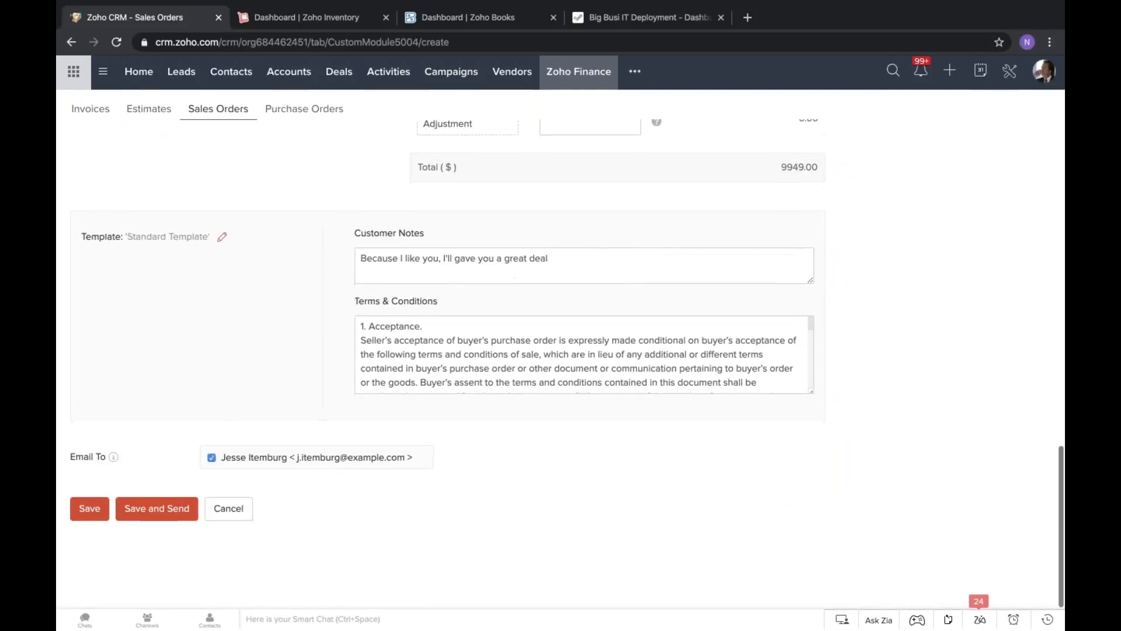
left_click(156, 512)
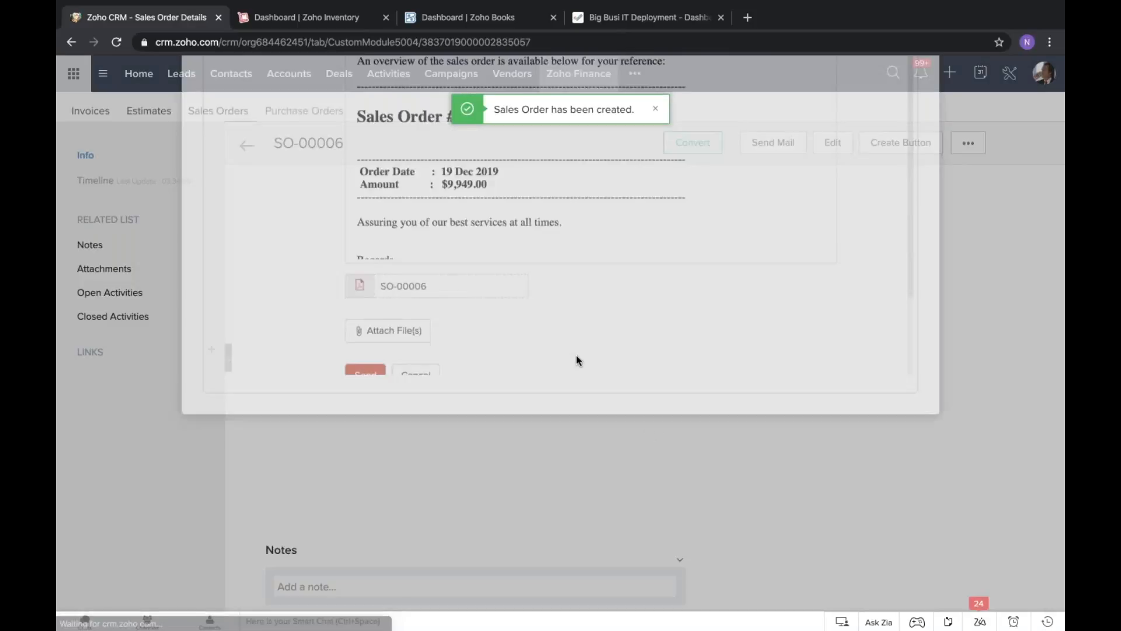
scroll(436, 223, "up", 3)
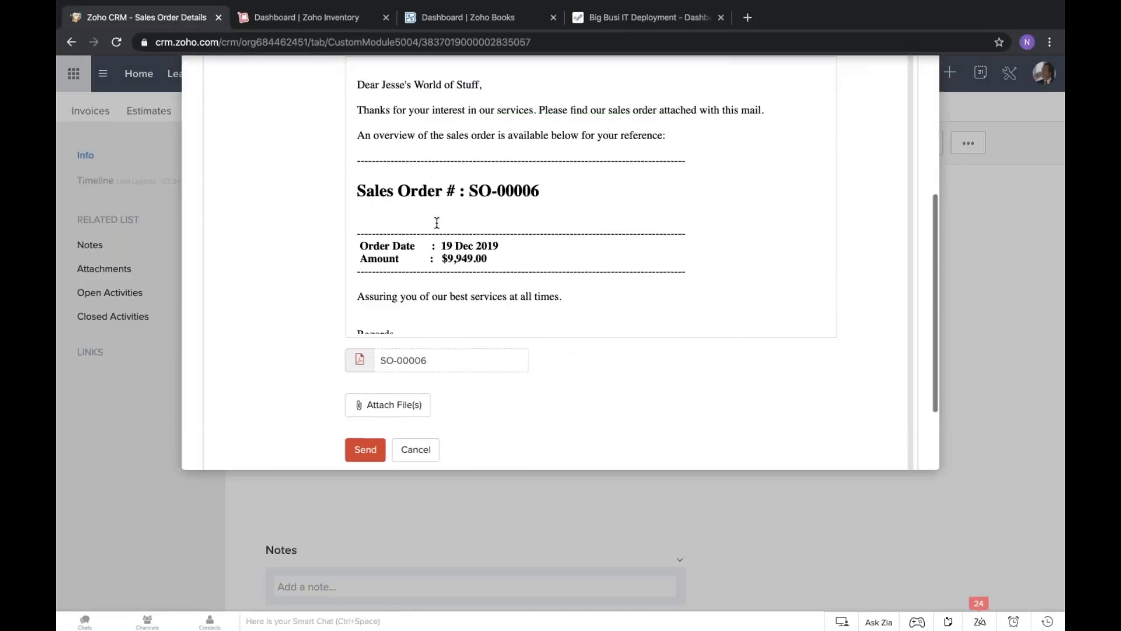
scroll(436, 222, "down", 3)
left_click(375, 431)
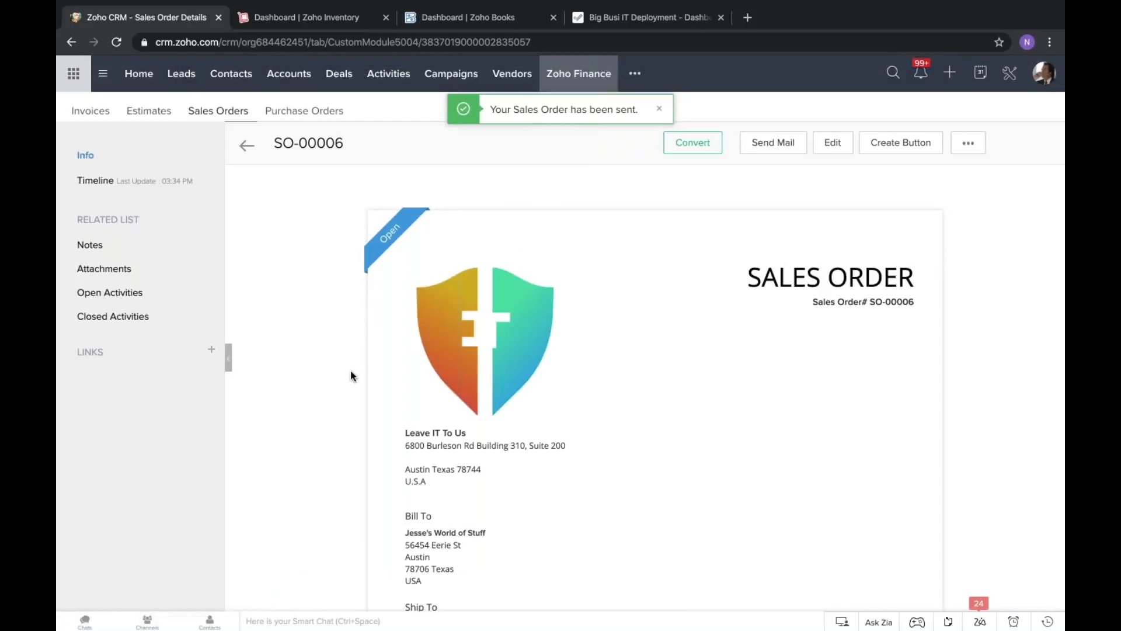
left_click_drag(350, 370, 468, 390)
left_click(607, 364)
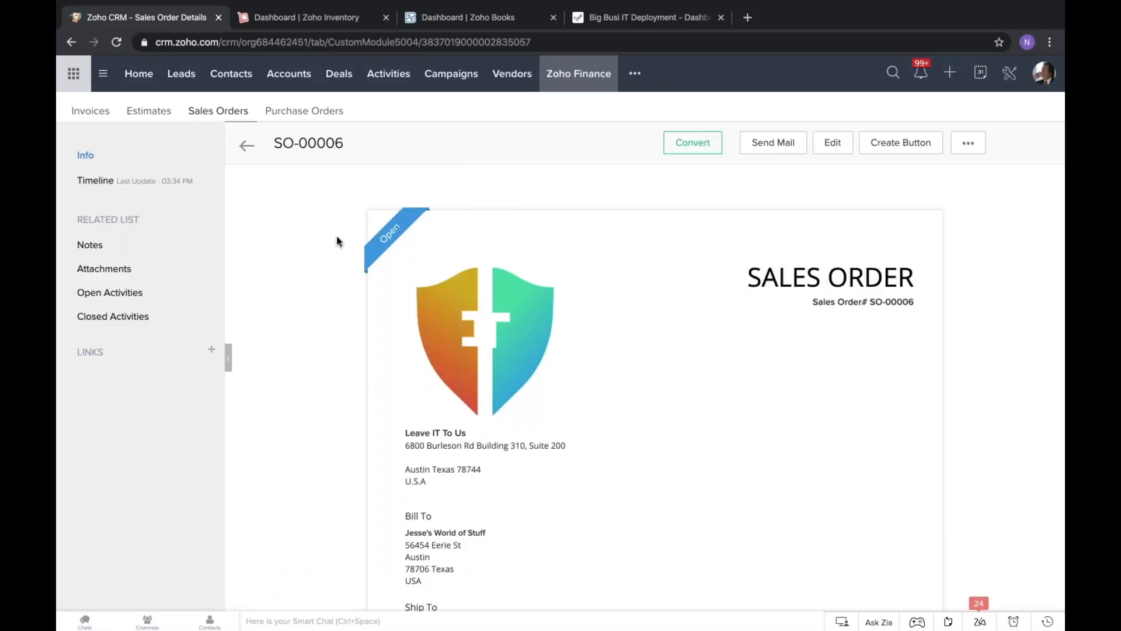
Return from the sales order to the A lotta items deal and review its Zoho Finance estimates, sales orders and invoices.
scroll(336, 244, "down", 1)
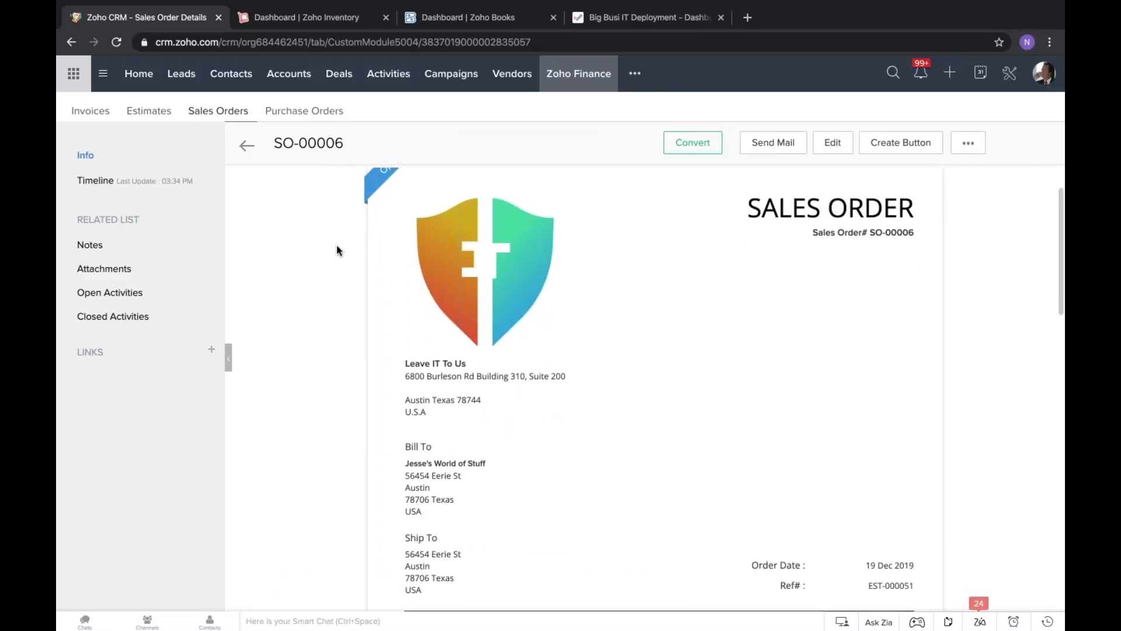
scroll(336, 244, "up", 1)
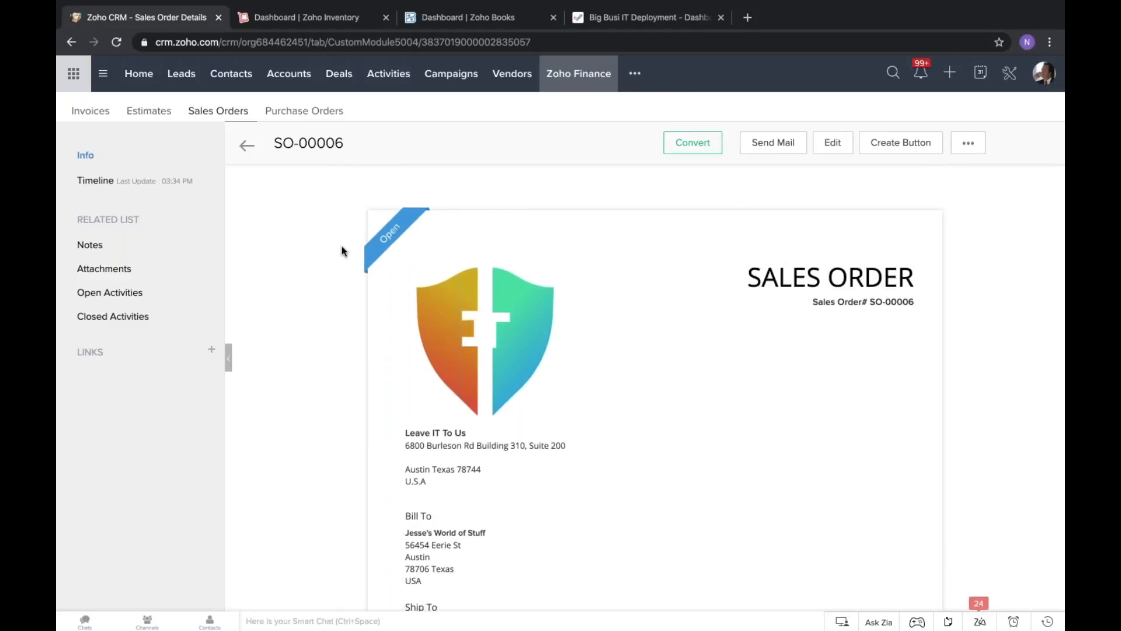
left_click(247, 147)
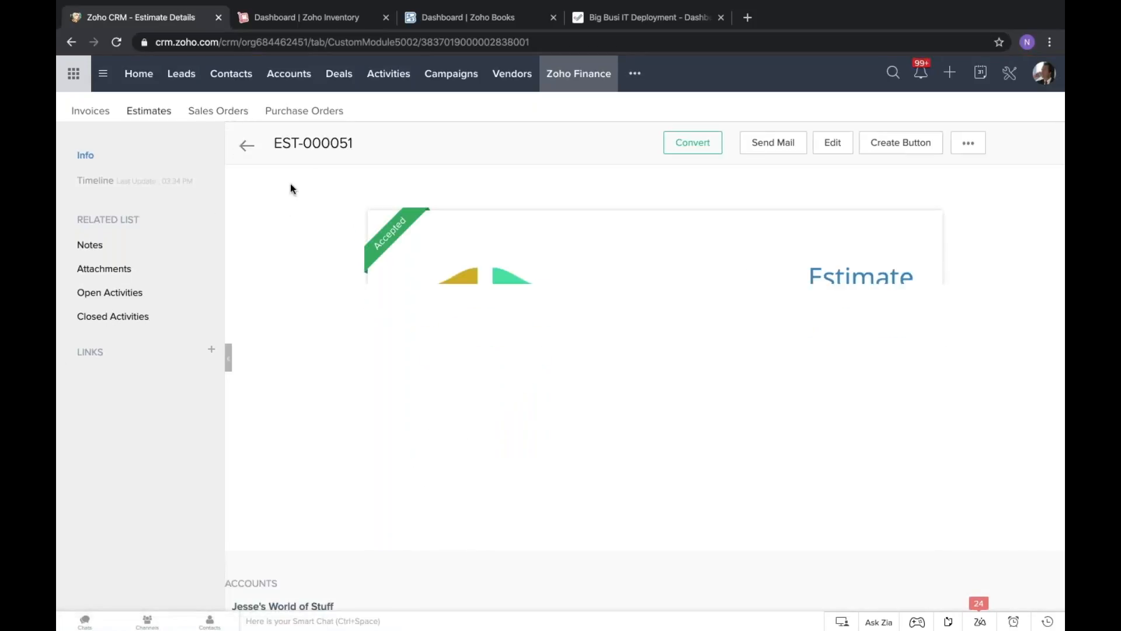
left_click(248, 146)
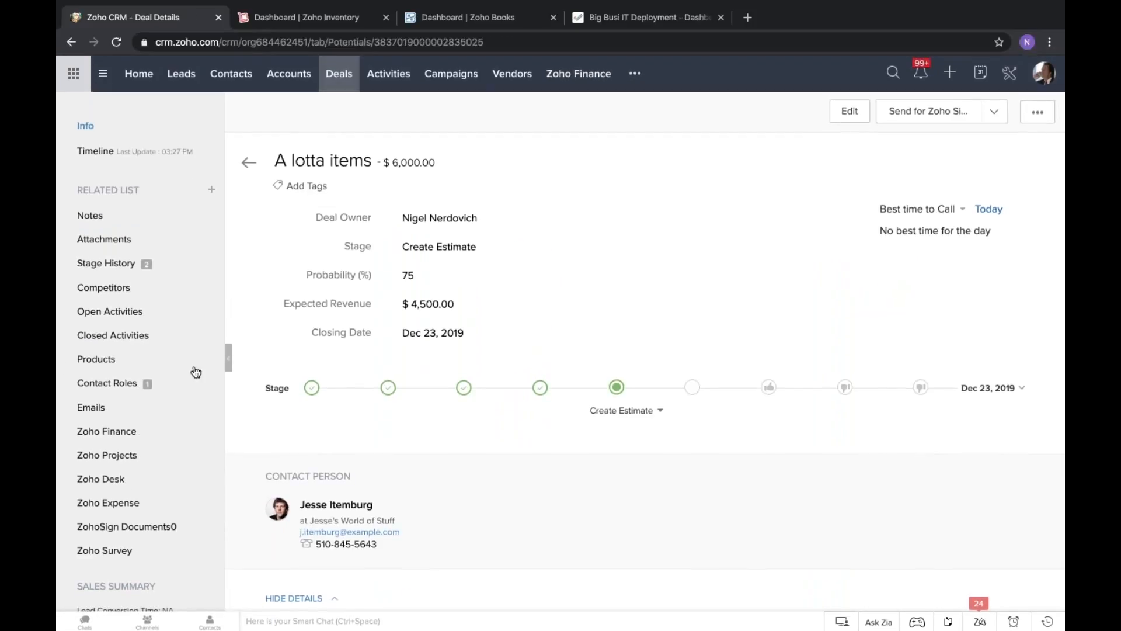
left_click(111, 436)
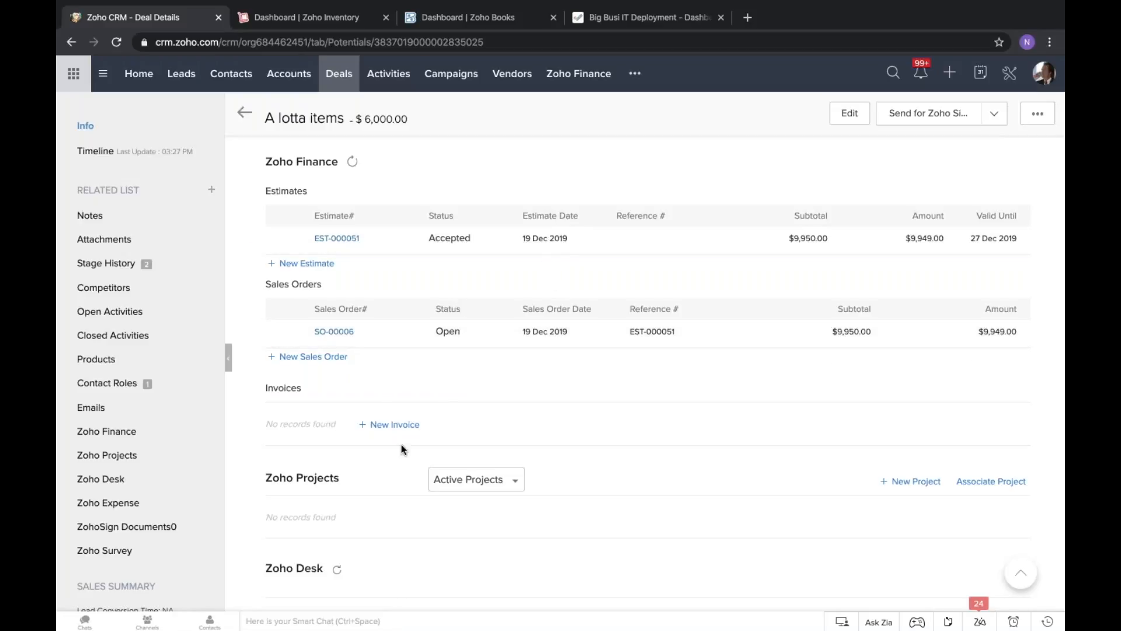
scroll(450, 295, "up", 1)
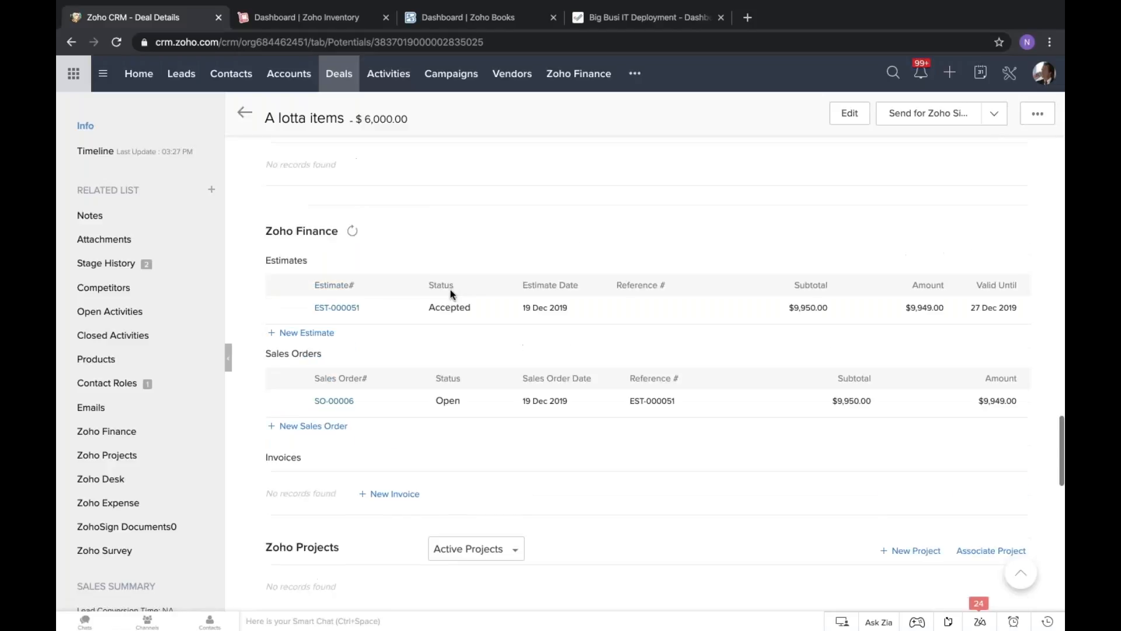
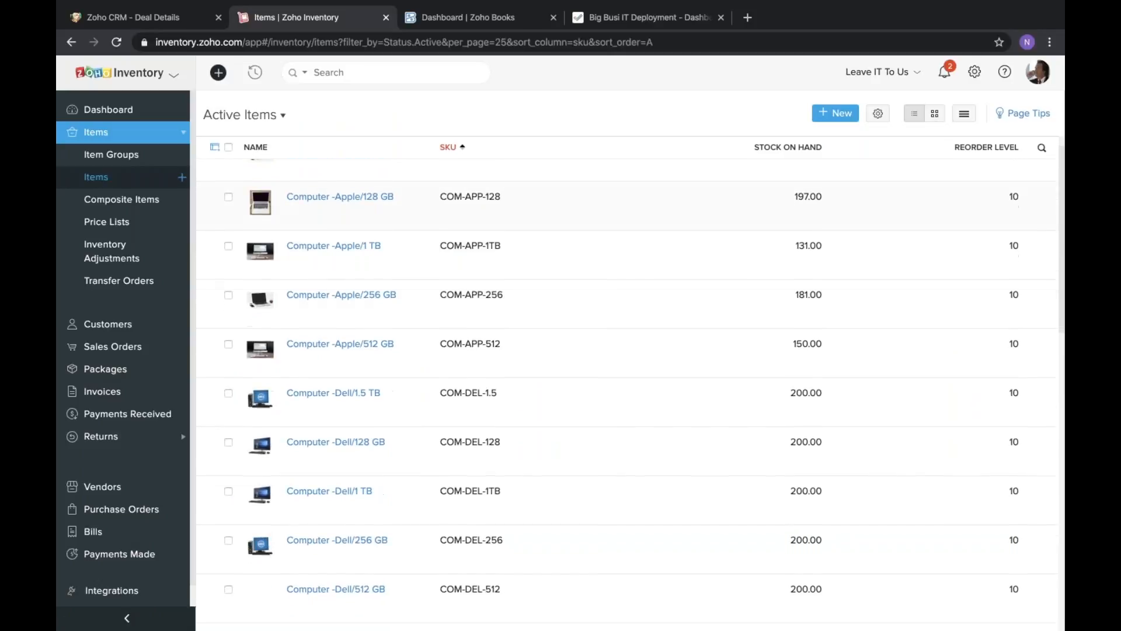
scroll(631, 394, "down", 8)
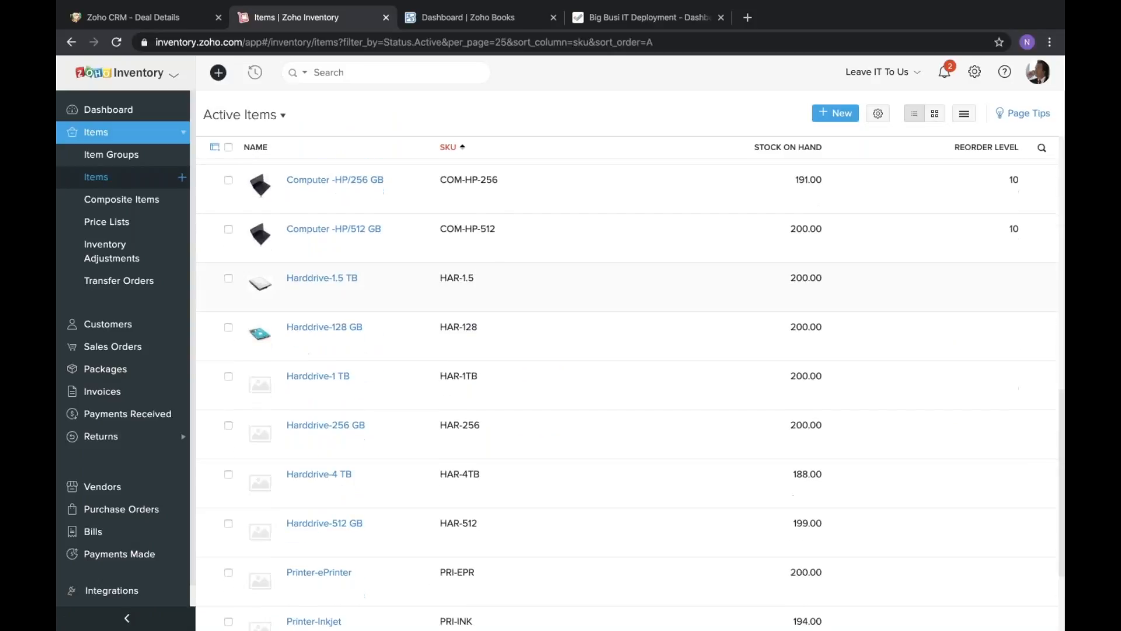
Review the active items list with its SKUs, stock on hand and reorder levels in Zoho Inventory.
scroll(630, 383, "up", 15)
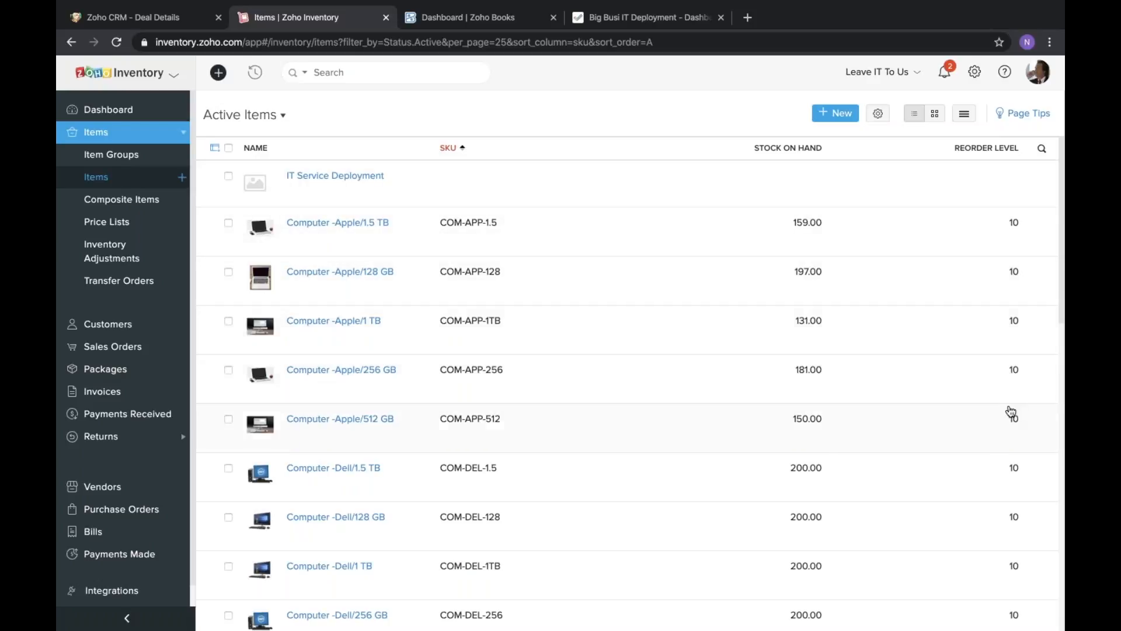
scroll(1014, 413, "down", 2)
scroll(1012, 411, "up", 2)
Open the Computer -Apple/128 GB item and review its overview details, stock figures and sales order transactions.
left_click(359, 272)
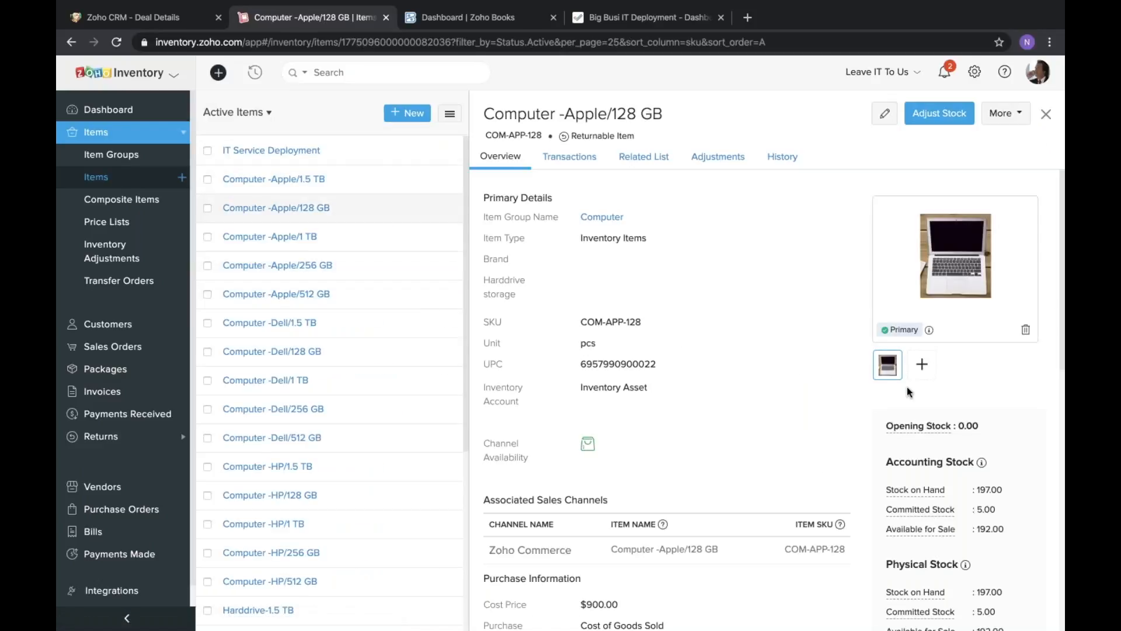
scroll(719, 372, "down", 4)
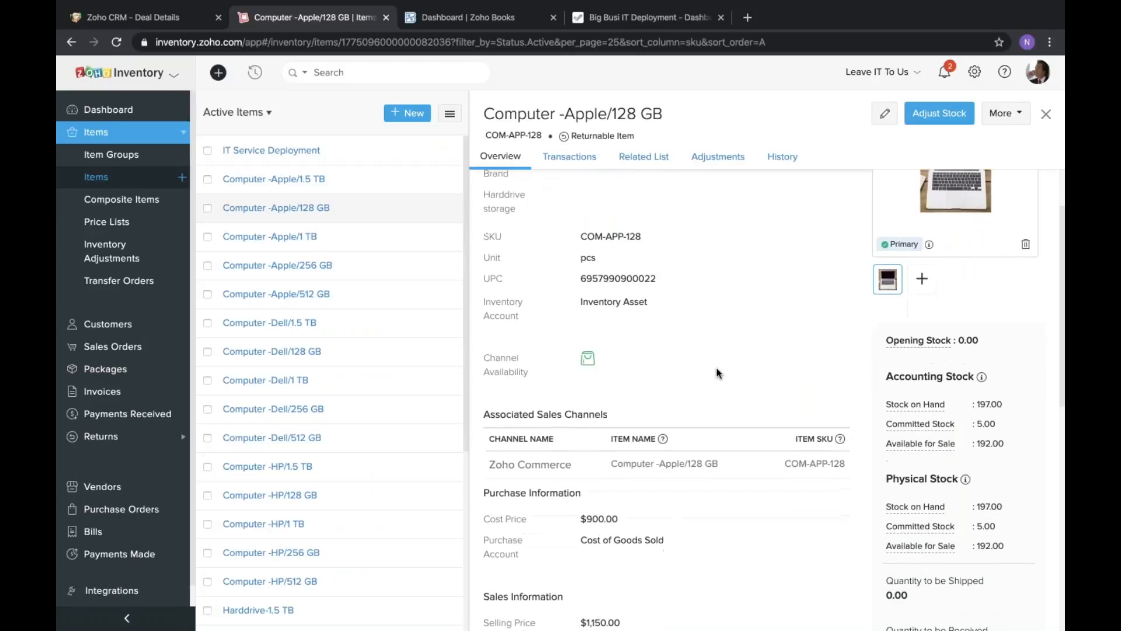
scroll(724, 414, "down", 3)
scroll(723, 409, "up", 8)
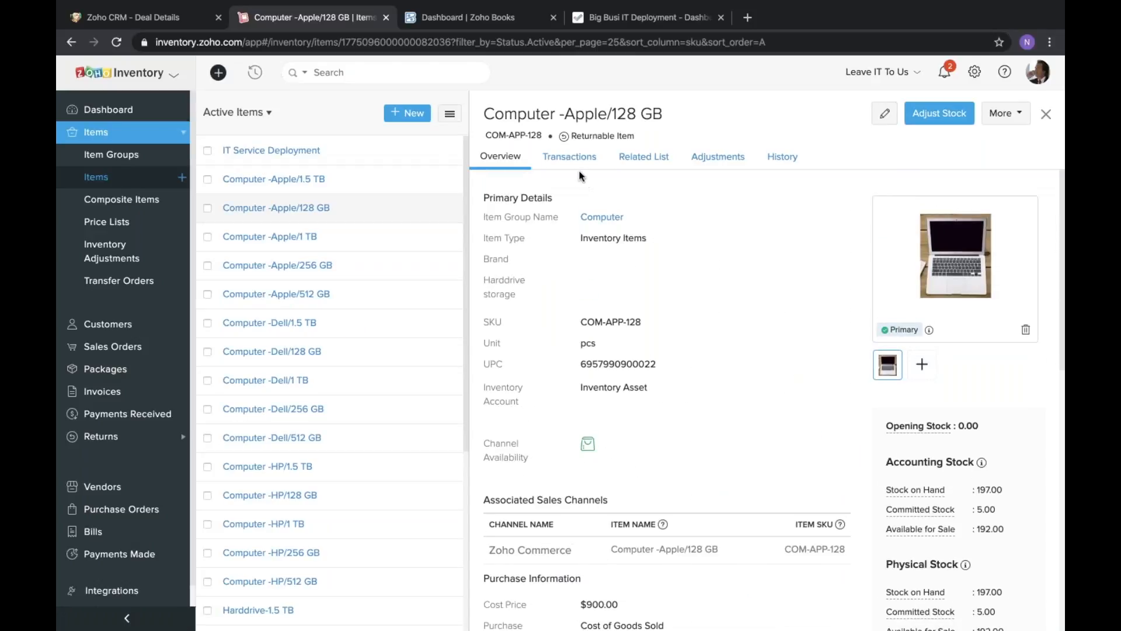
left_click(571, 157)
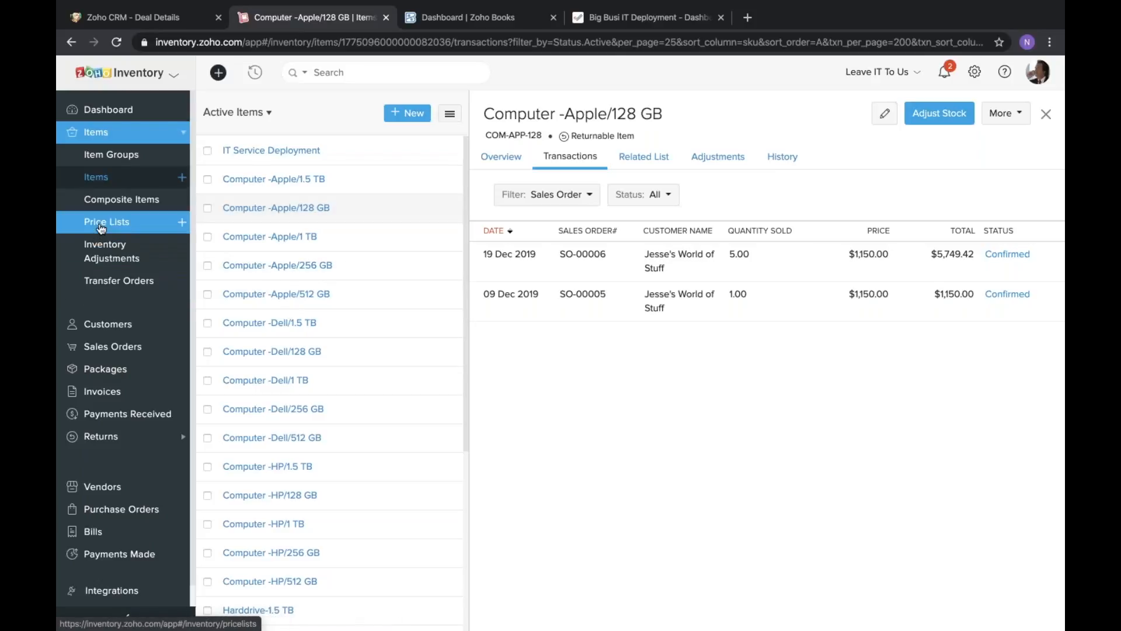
Look through the composite items, the sales orders' invoiced, payment and packed statuses, and the packages board.
left_click(120, 200)
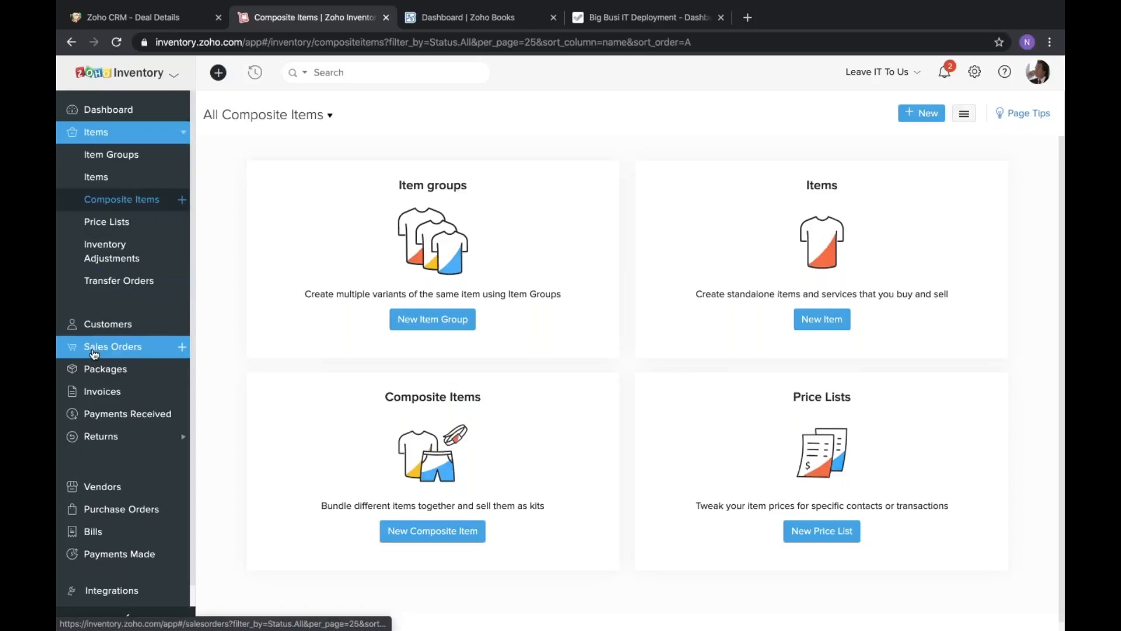
left_click(96, 324)
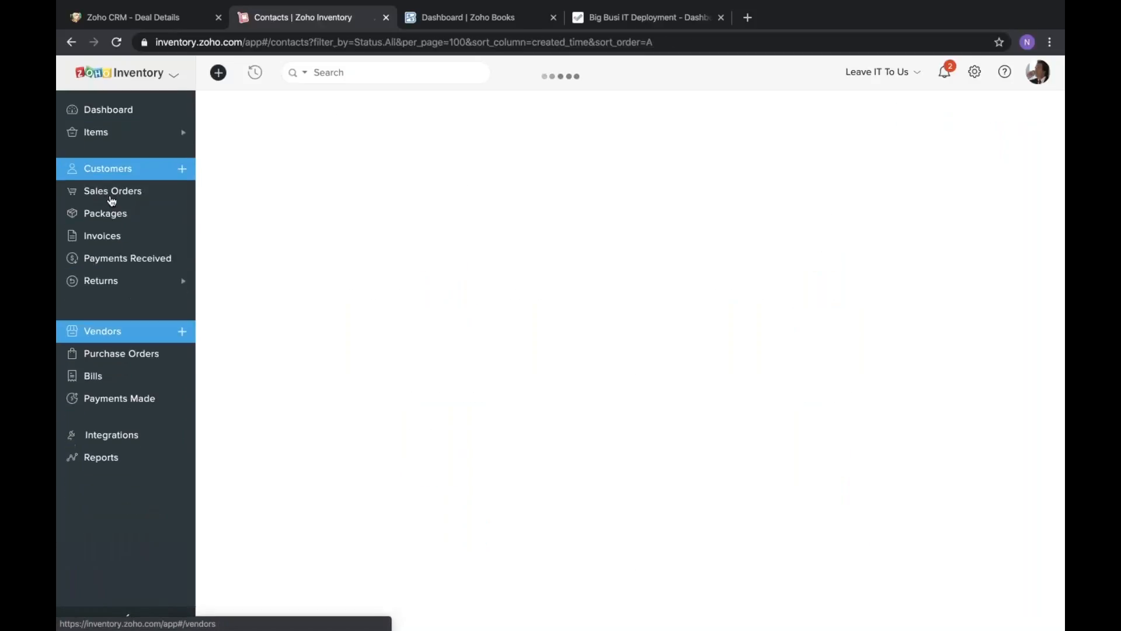
left_click(112, 193)
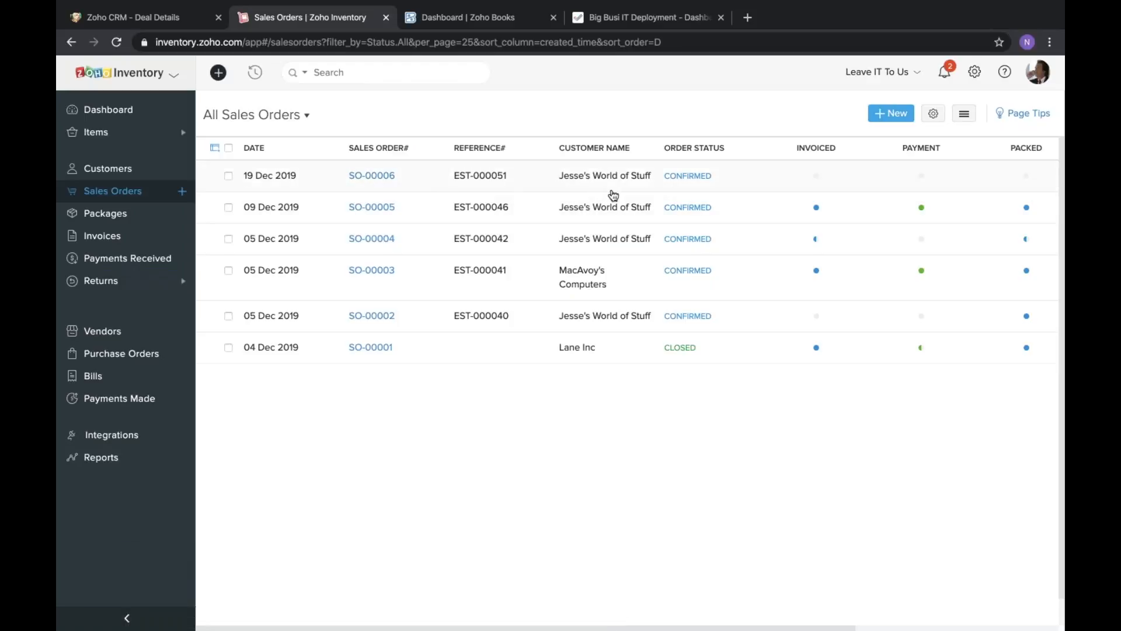
mouse_move(819, 214)
mouse_move(1032, 215)
left_click(106, 220)
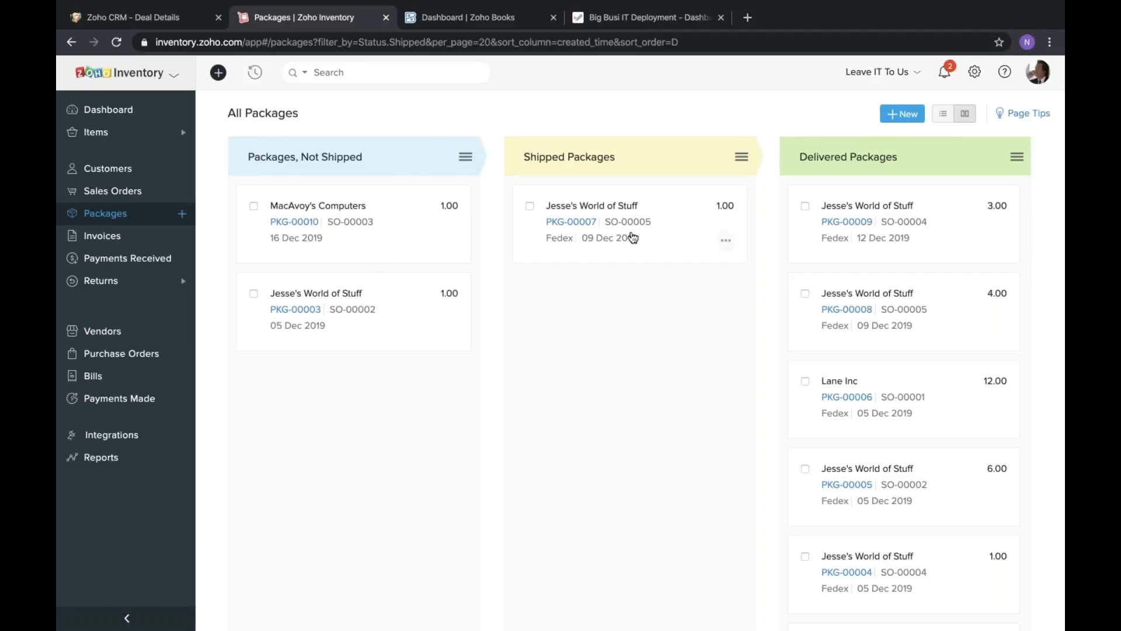
Open the 19 Dec 2019 sales order for Jesse's World of Stuff and examine its items, packed and invoiced quantities and totals.
left_click(105, 198)
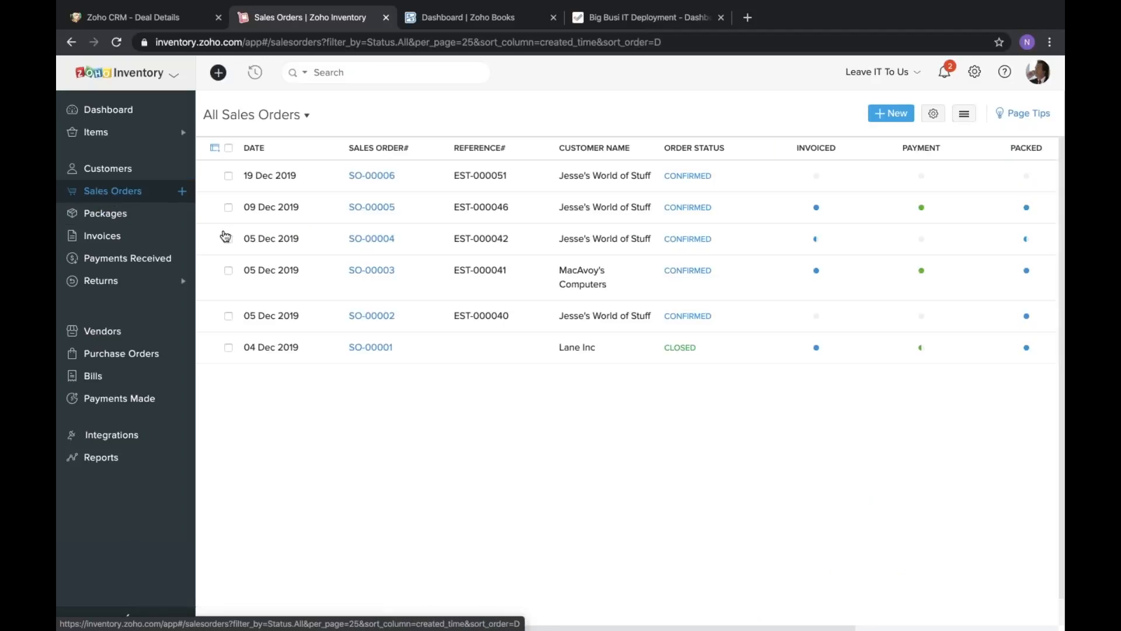
left_click(397, 184)
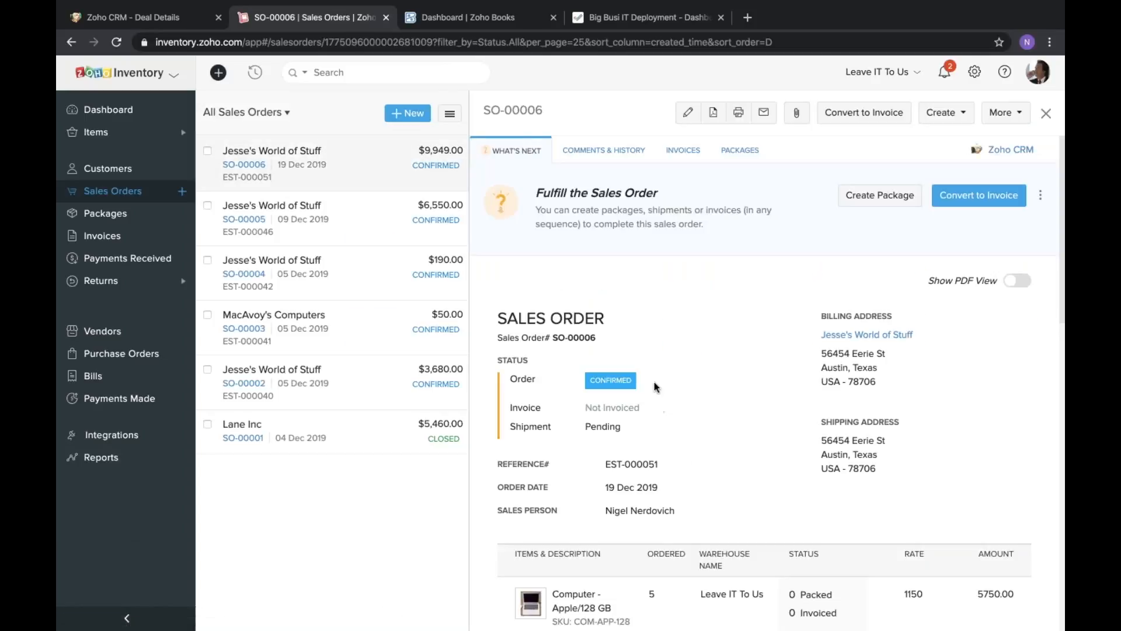
scroll(686, 462, "down", 3)
scroll(764, 383, "down", 3)
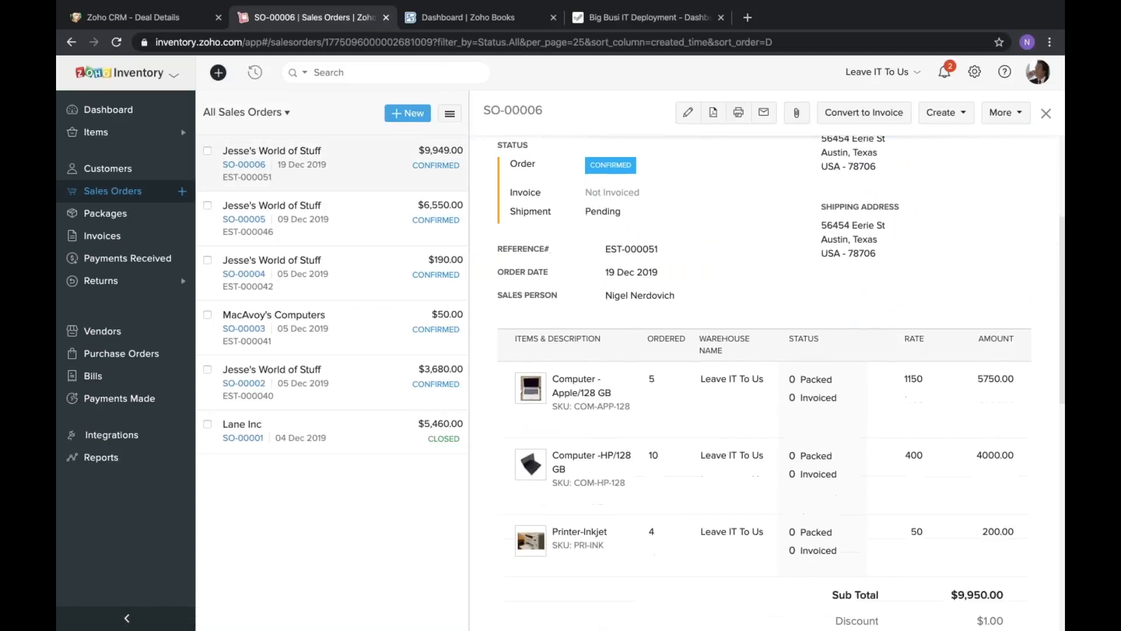
scroll(764, 383, "up", 6)
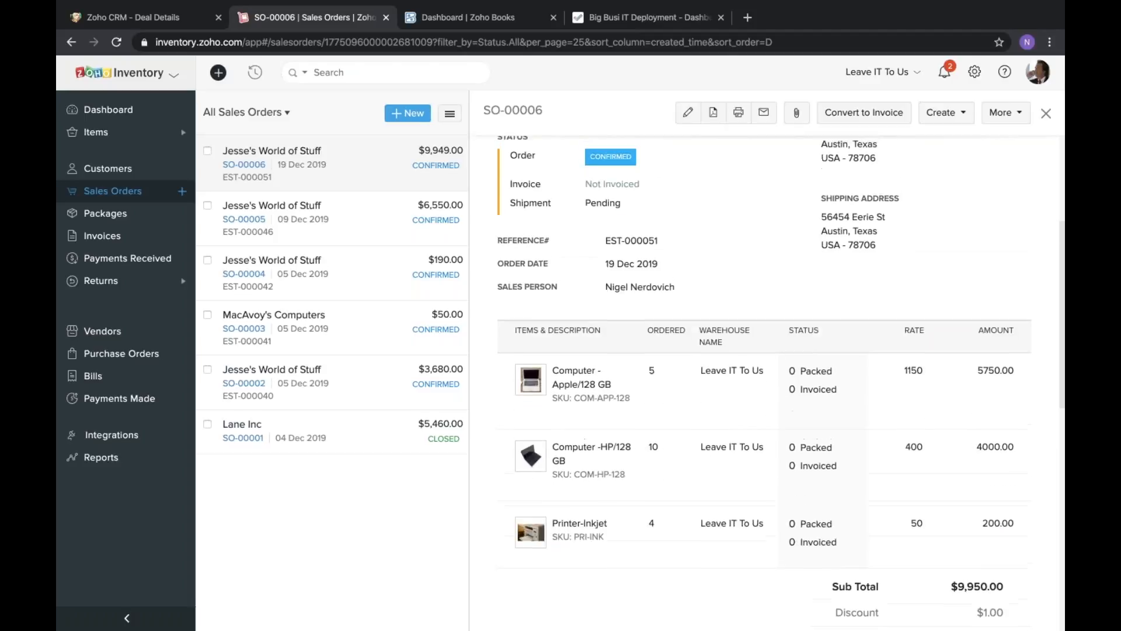
scroll(764, 382, "down", 6)
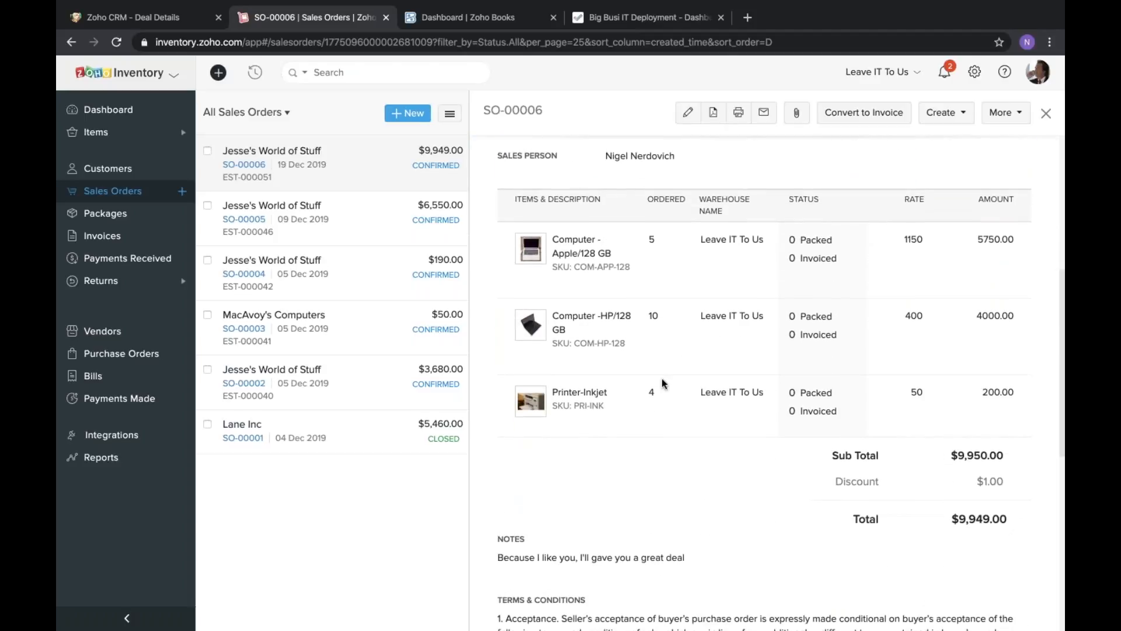
scroll(662, 383, "up", 1)
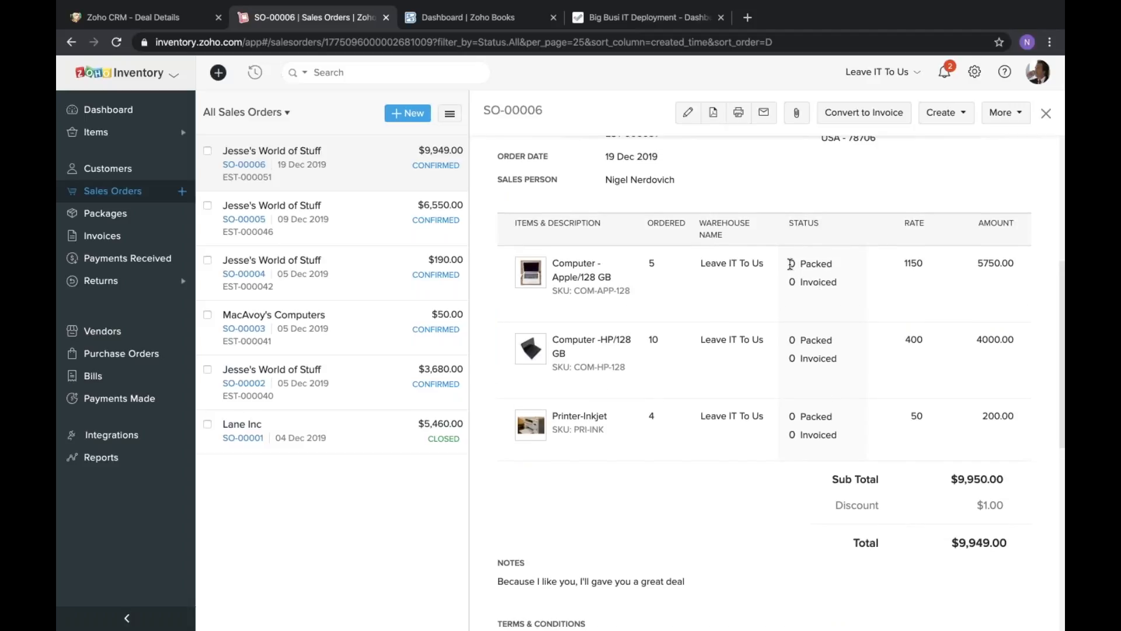
left_click_drag(788, 264, 853, 288)
left_click(853, 292)
scroll(853, 292, "up", 6)
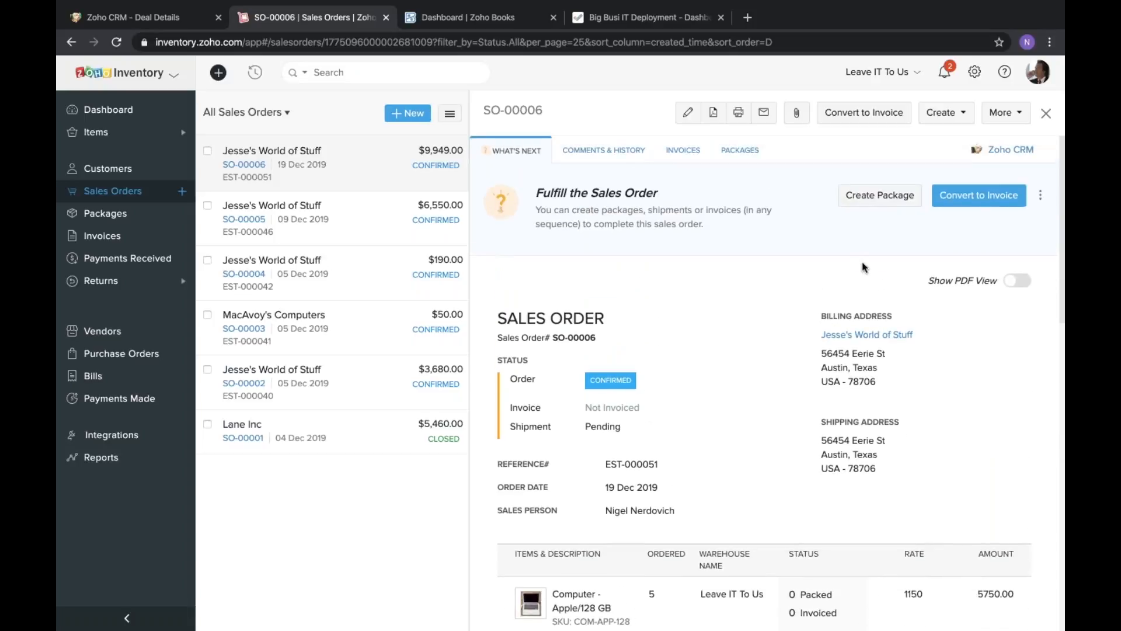
Read the sales order's fulfilment guidance and start a new package for the order.
triple_click(586, 207)
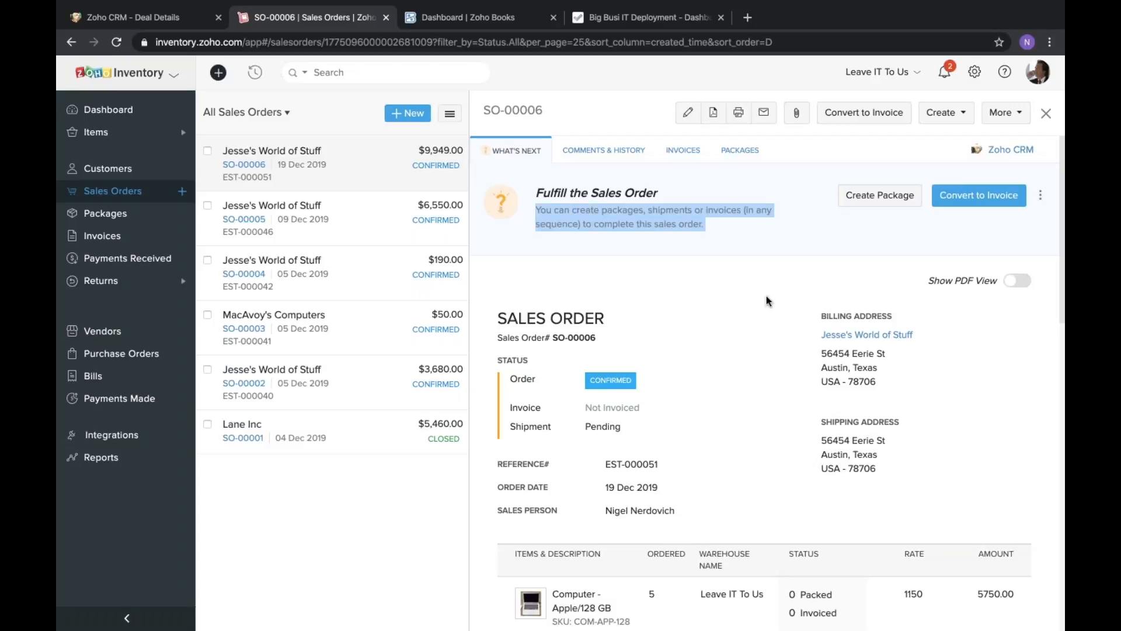
left_click(563, 197)
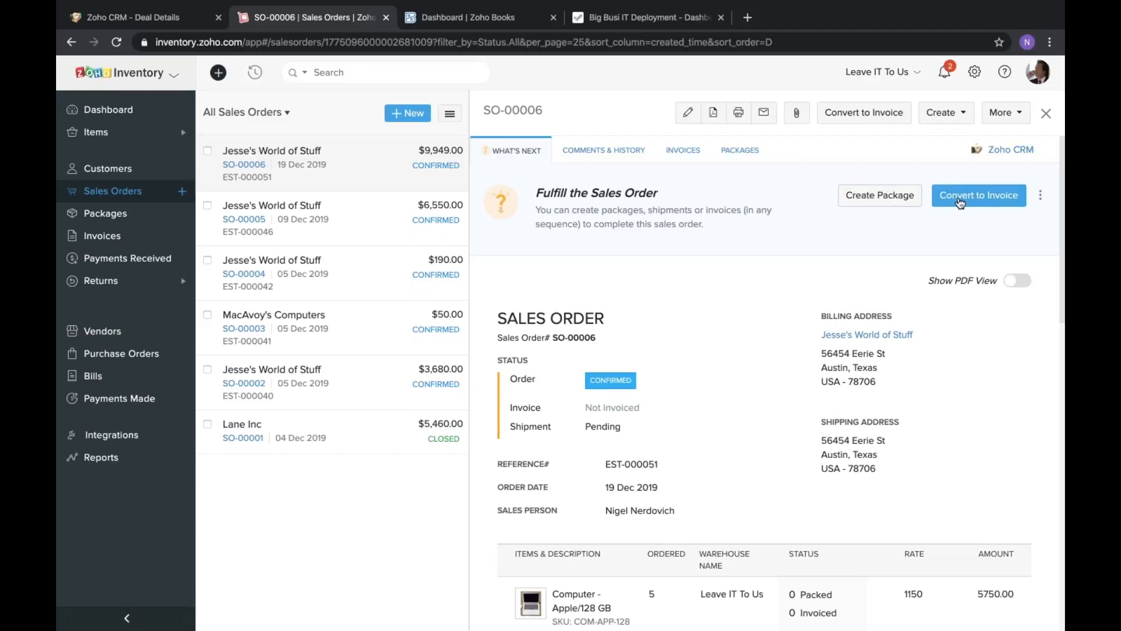
triple_click(755, 205)
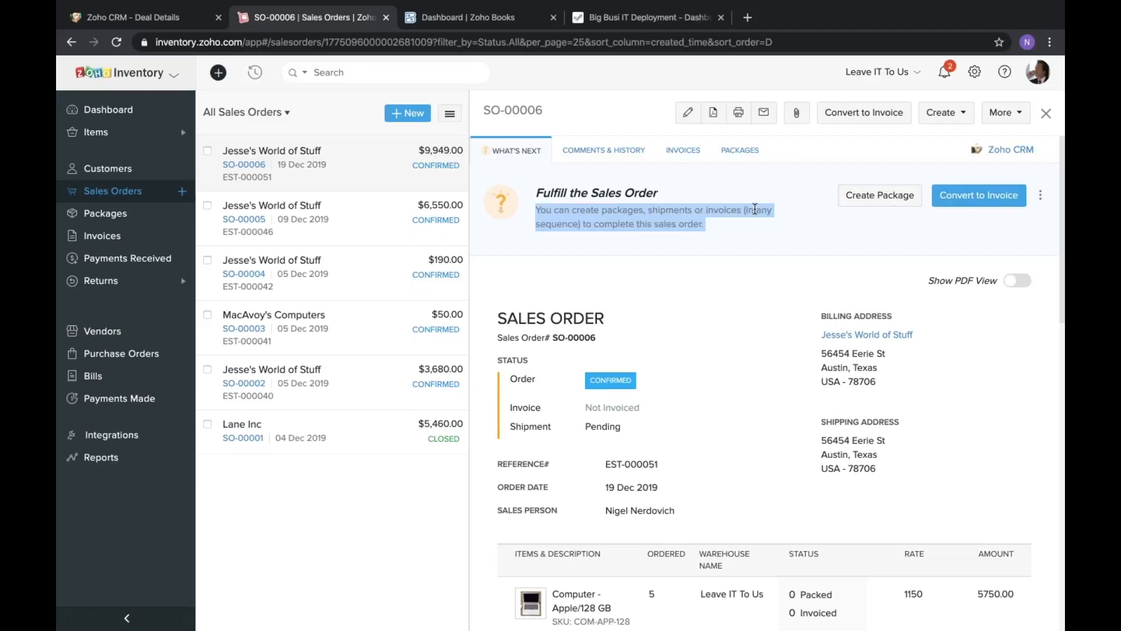
left_click(747, 226)
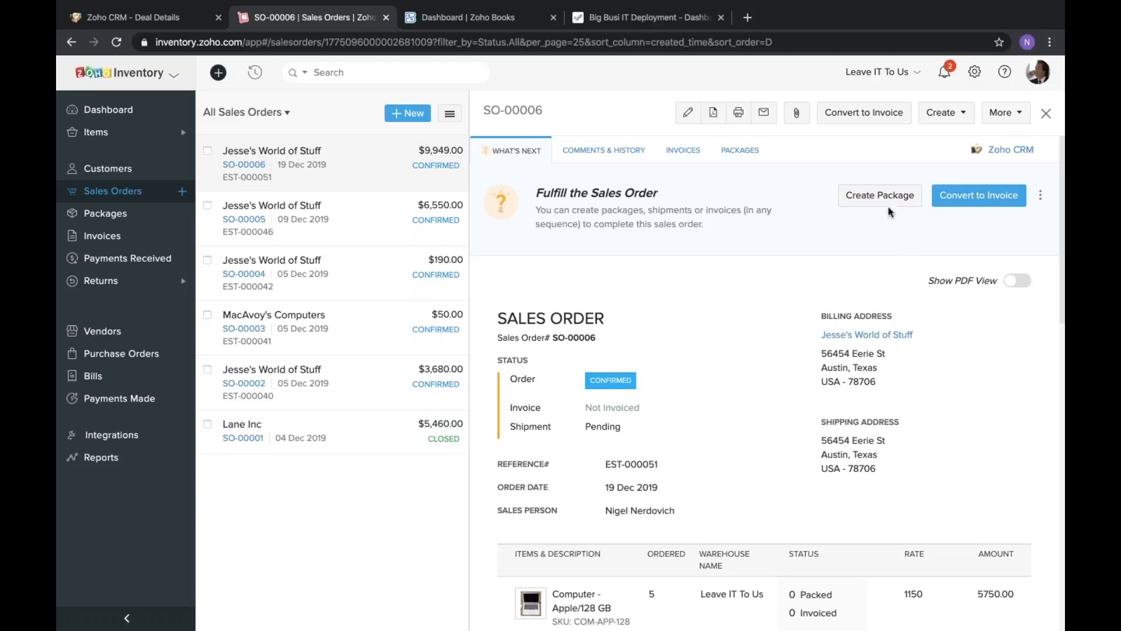
left_click(868, 195)
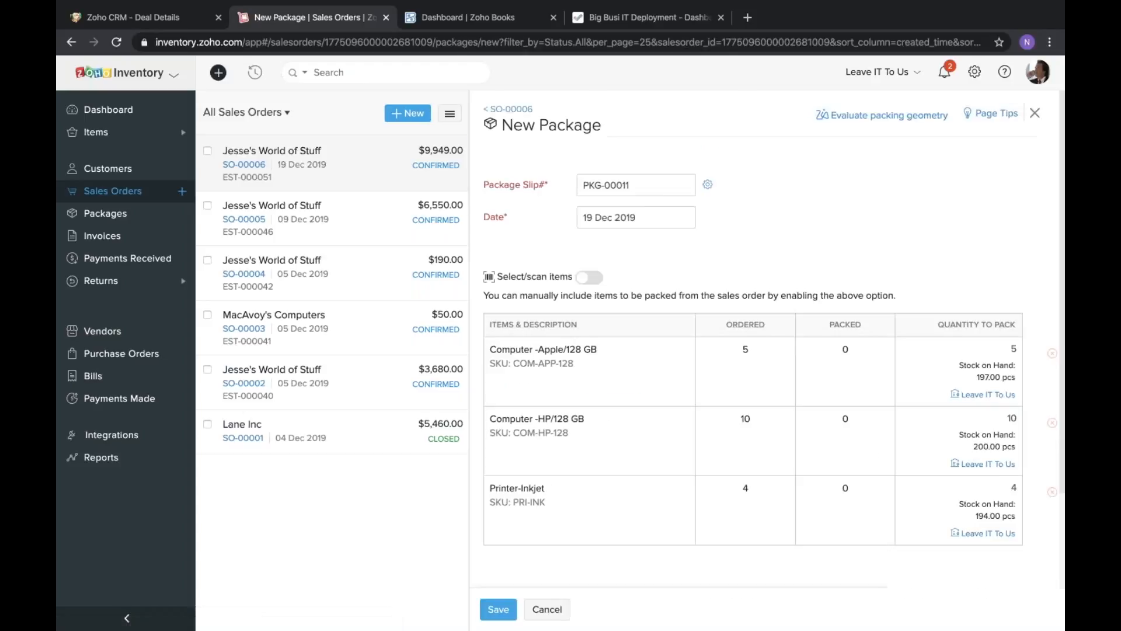
Remove the Computer -HP/128 GB and Printer-Inkjet lines from the new package.
scroll(854, 255, "down", 1)
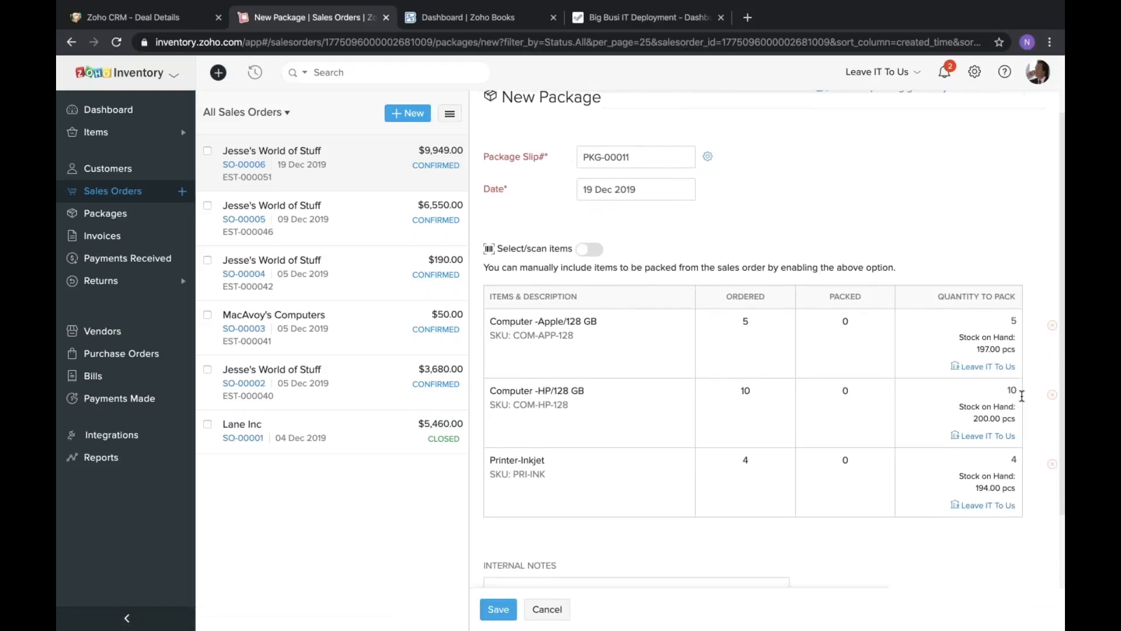
double_click(549, 323)
left_click(888, 365)
left_click(1052, 398)
left_click(1052, 399)
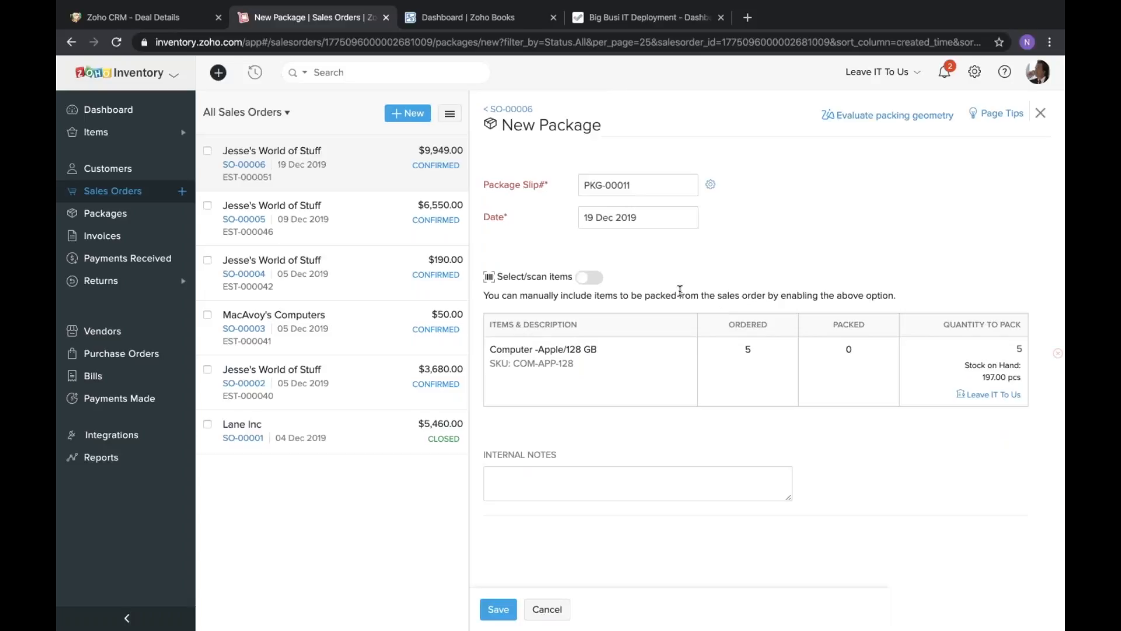
Enable manual item selection for the package and add Computer -Apple/128 GB as its item.
left_click(586, 281)
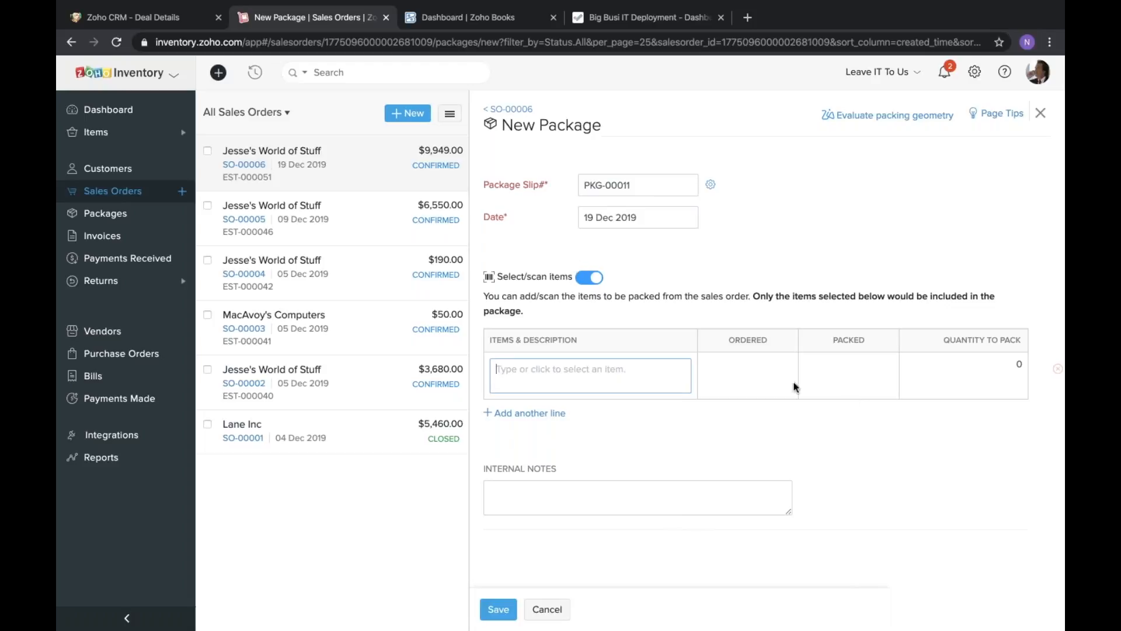
left_click(639, 375)
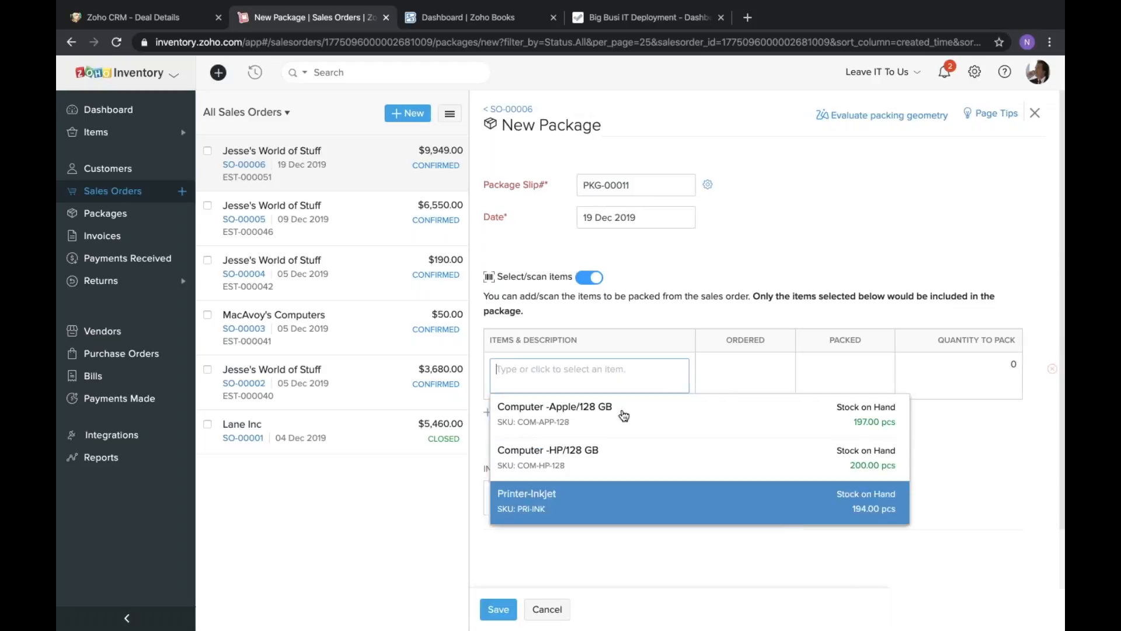
left_click(593, 293)
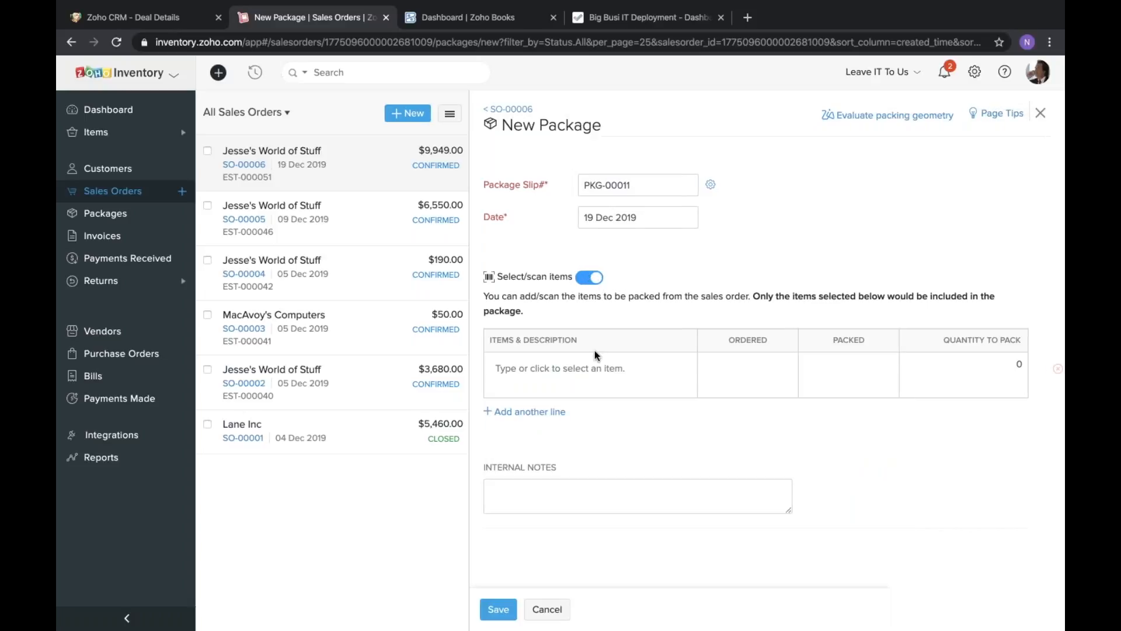
left_click(596, 365)
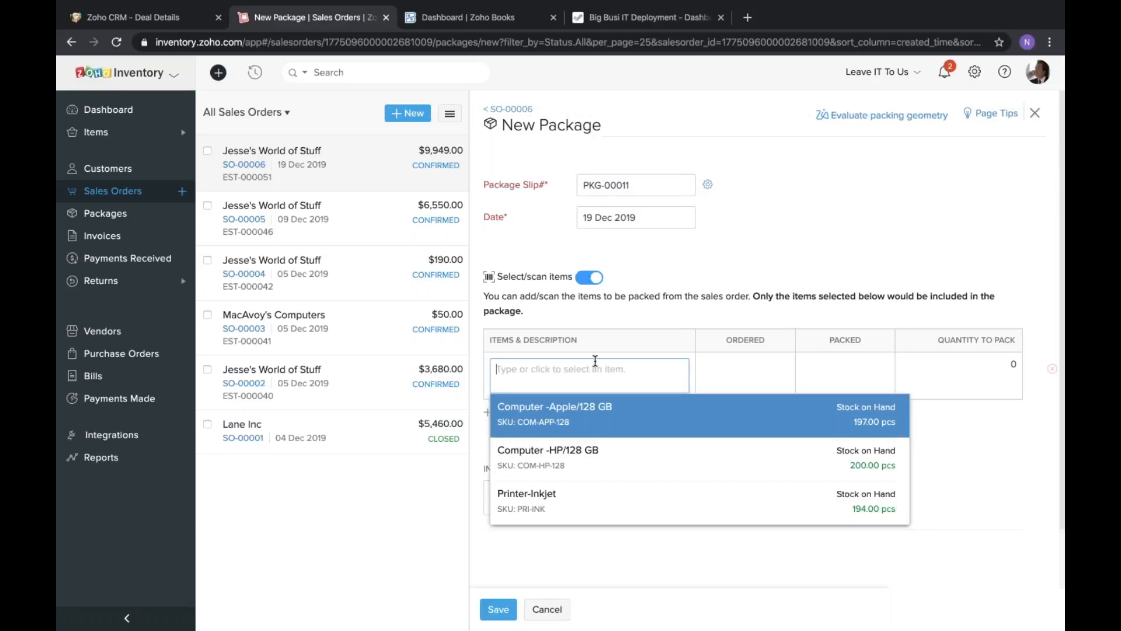
left_click(582, 425)
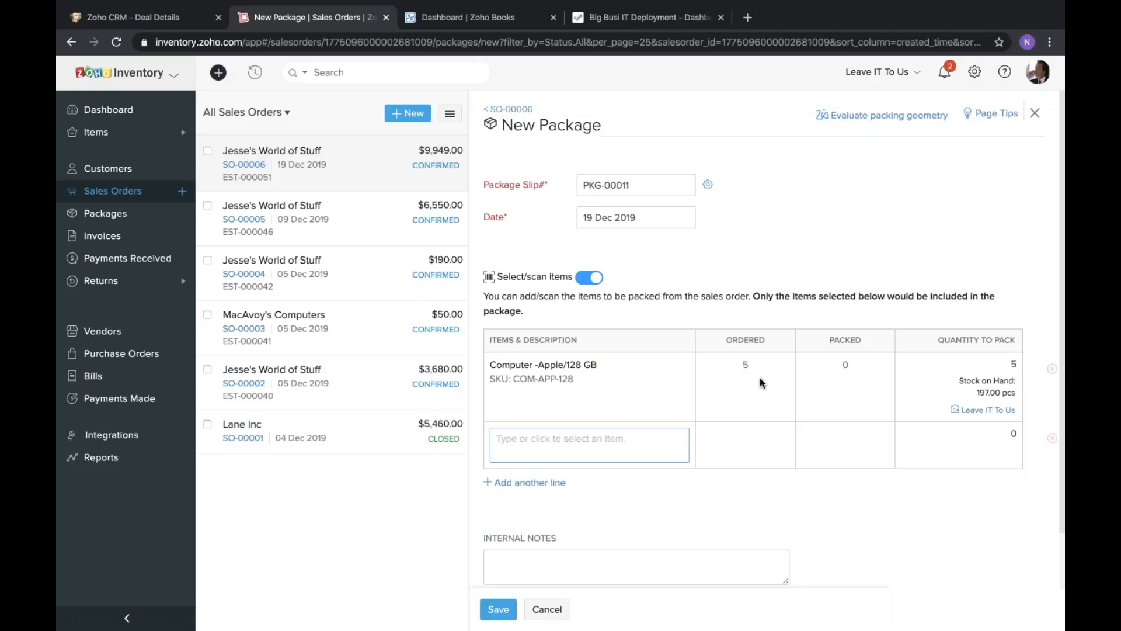
Check the ordered and to-pack quantities of Computer -Apple/128 GB, save the package and review its packing slip.
double_click(744, 363)
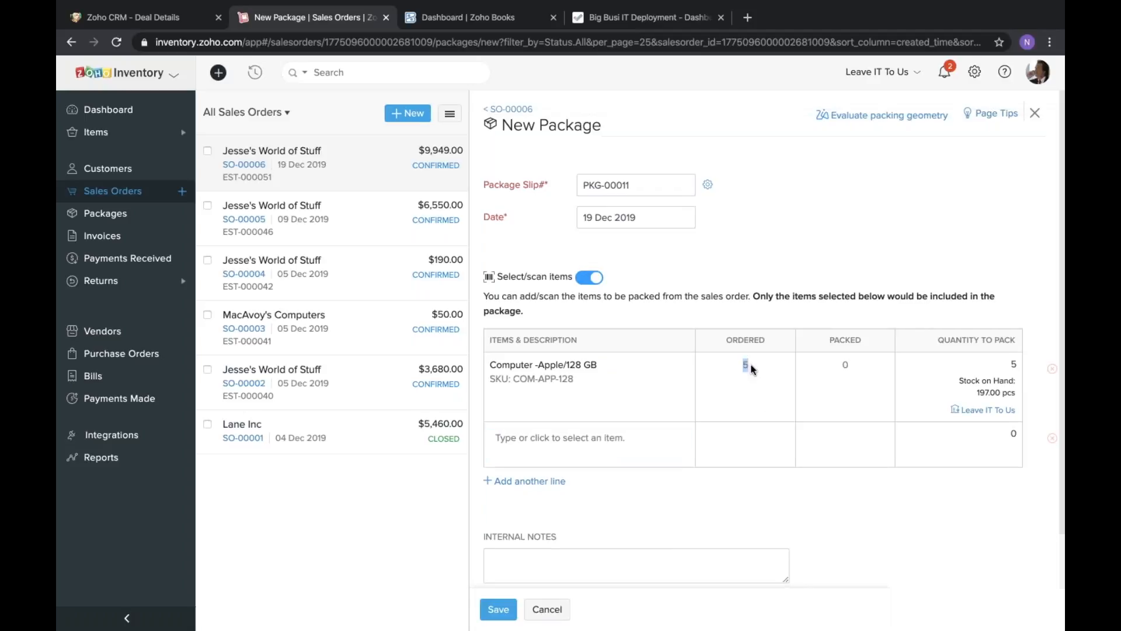
double_click(1019, 364)
left_click(933, 254)
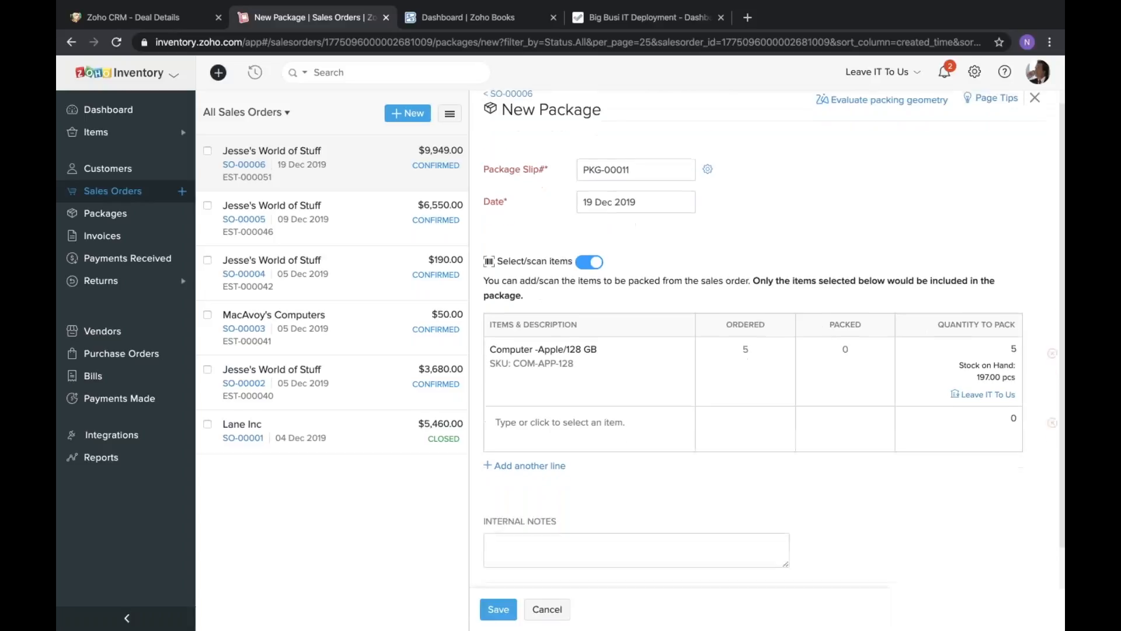
scroll(711, 352, "down", 1)
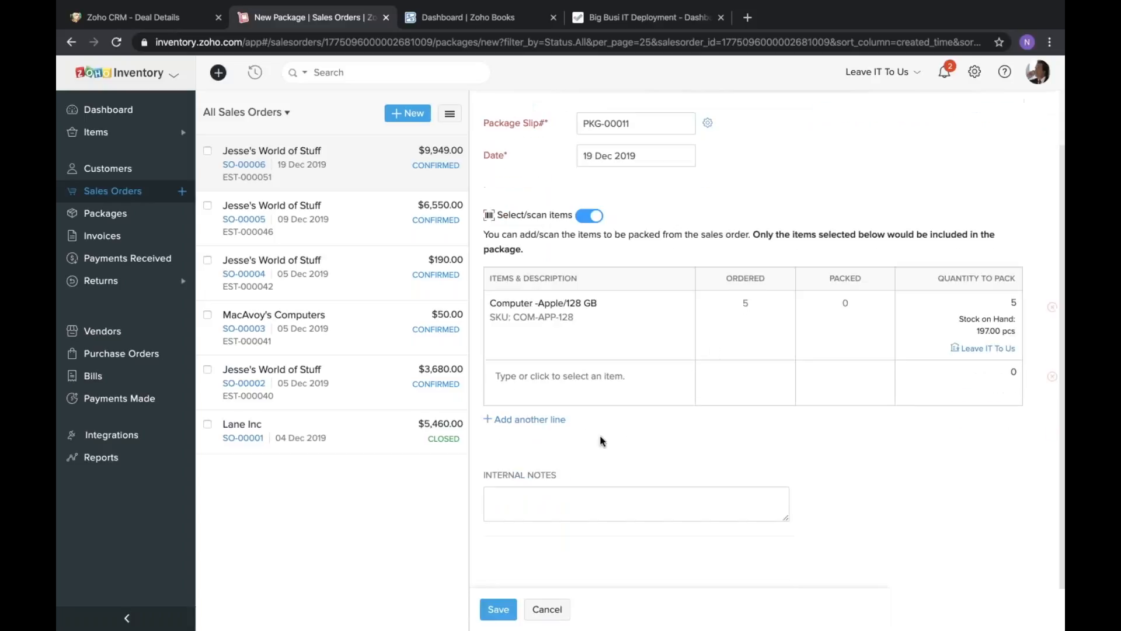
left_click(502, 605)
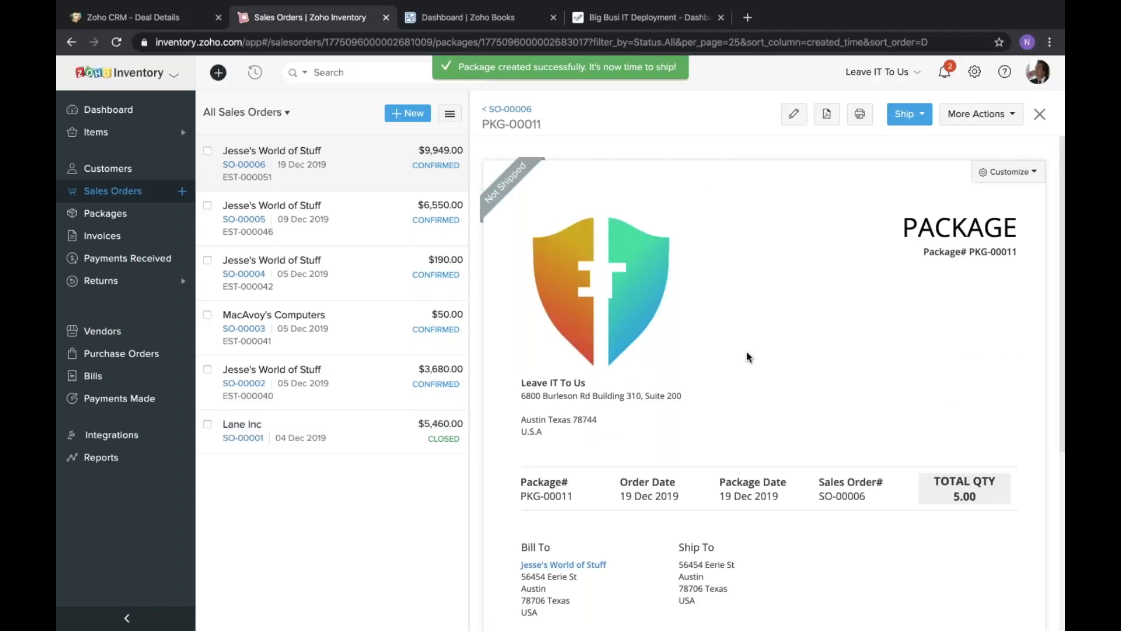
scroll(747, 353, "down", 1)
scroll(747, 356, "up", 1)
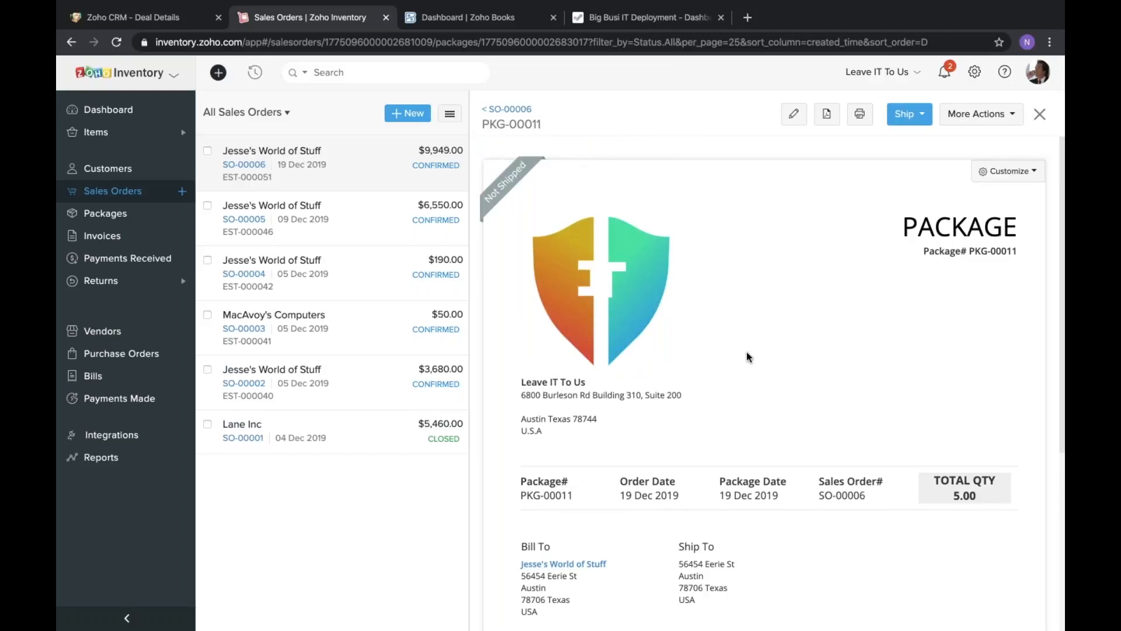
Review the packing slip's item line, quantity, order details and shipping address.
scroll(747, 353, "down", 3)
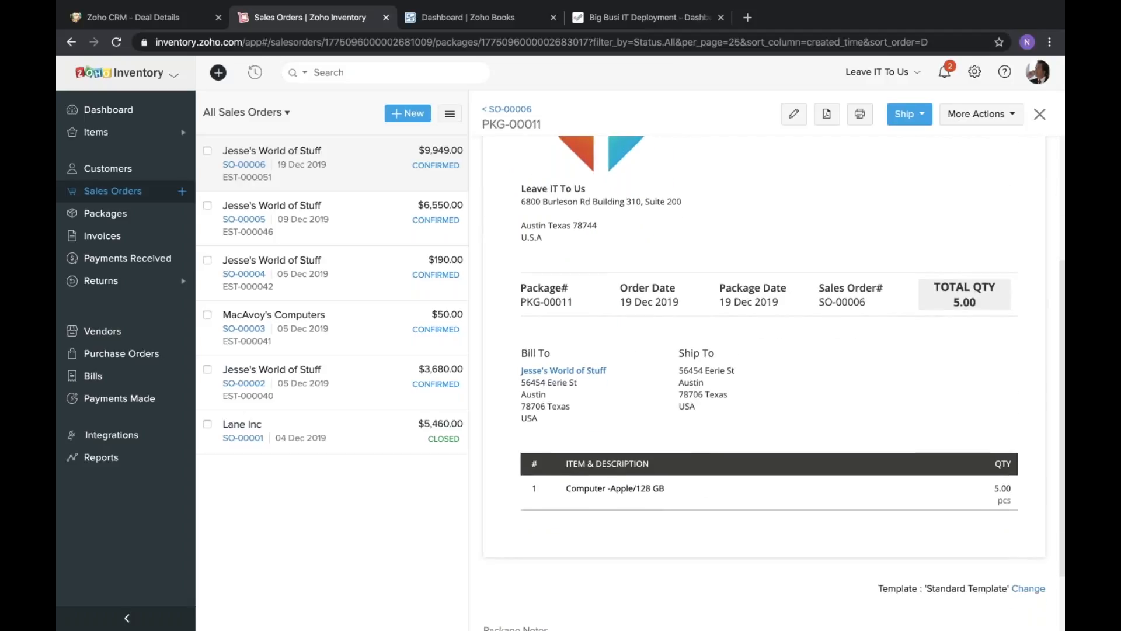
triple_click(668, 494)
left_click(669, 491)
triple_click(650, 494)
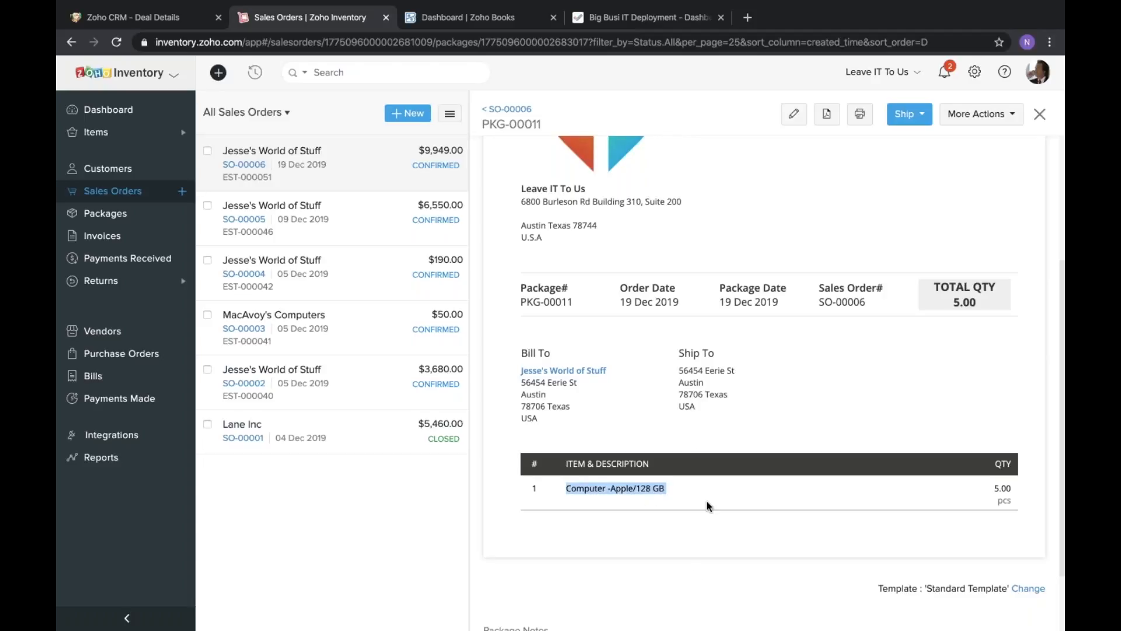
scroll(708, 489, "up", 1)
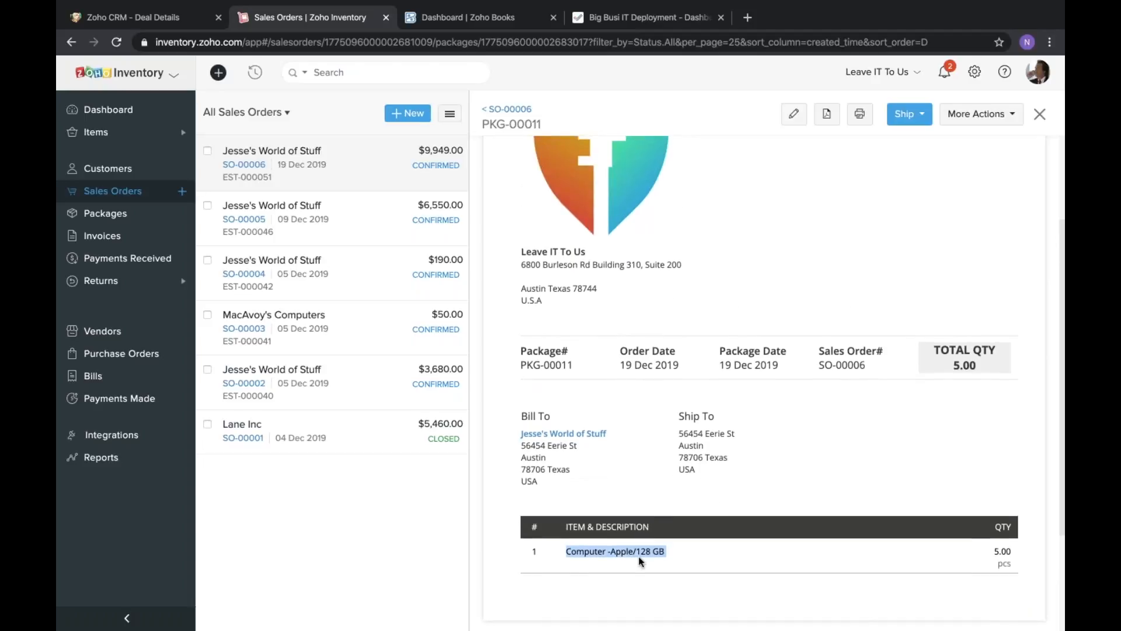
double_click(640, 552)
left_click(641, 554)
triple_click(640, 553)
left_click(705, 570)
scroll(652, 534, "down", 1)
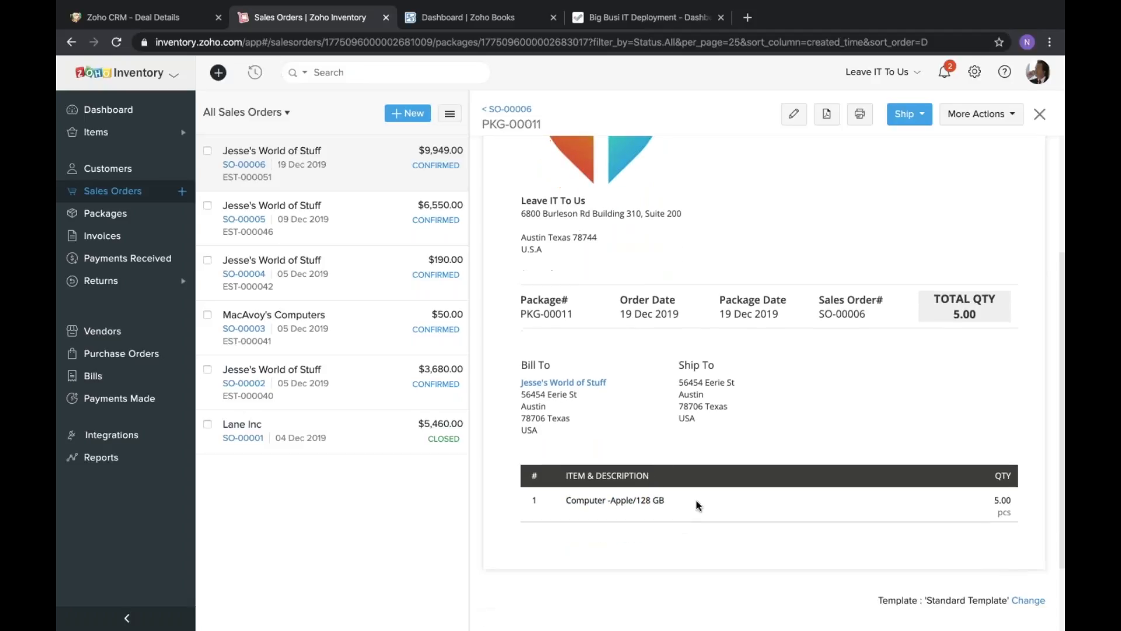
scroll(696, 500, "up", 1)
scroll(697, 500, "down", 3)
scroll(696, 500, "up", 1)
scroll(697, 500, "up", 3)
scroll(696, 500, "down", 2)
scroll(696, 500, "up", 2)
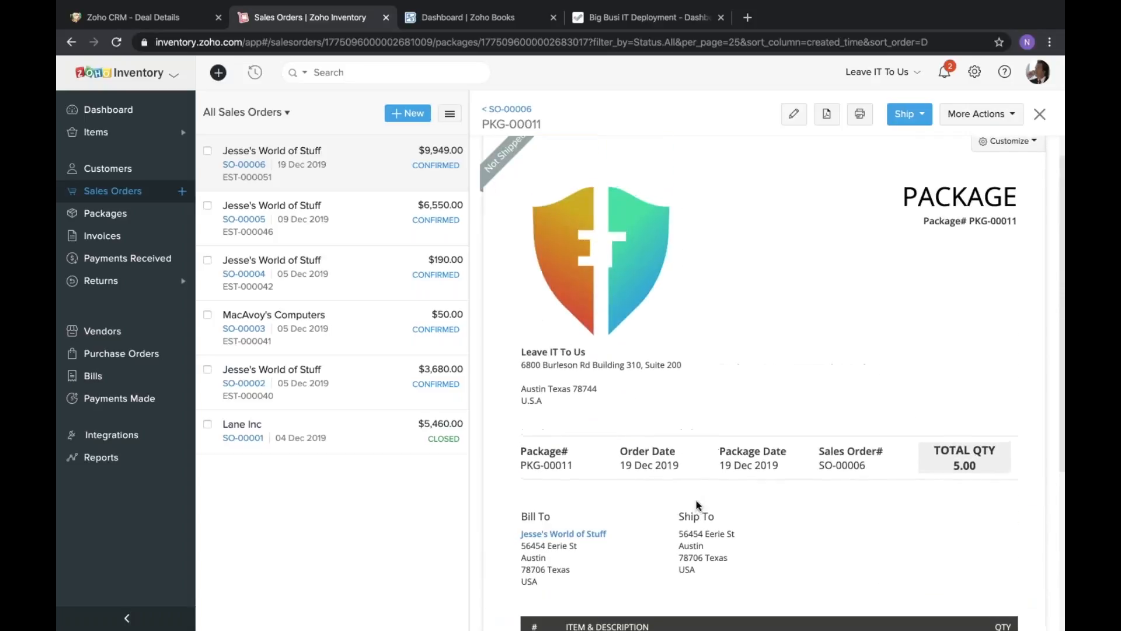
scroll(696, 500, "down", 3)
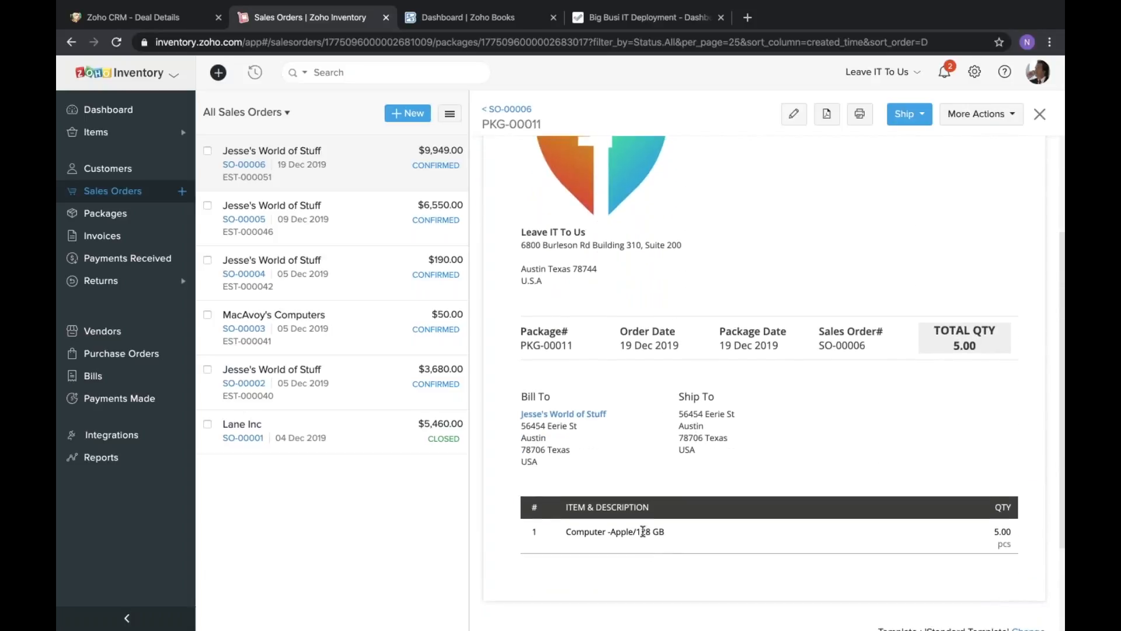
triple_click(643, 531)
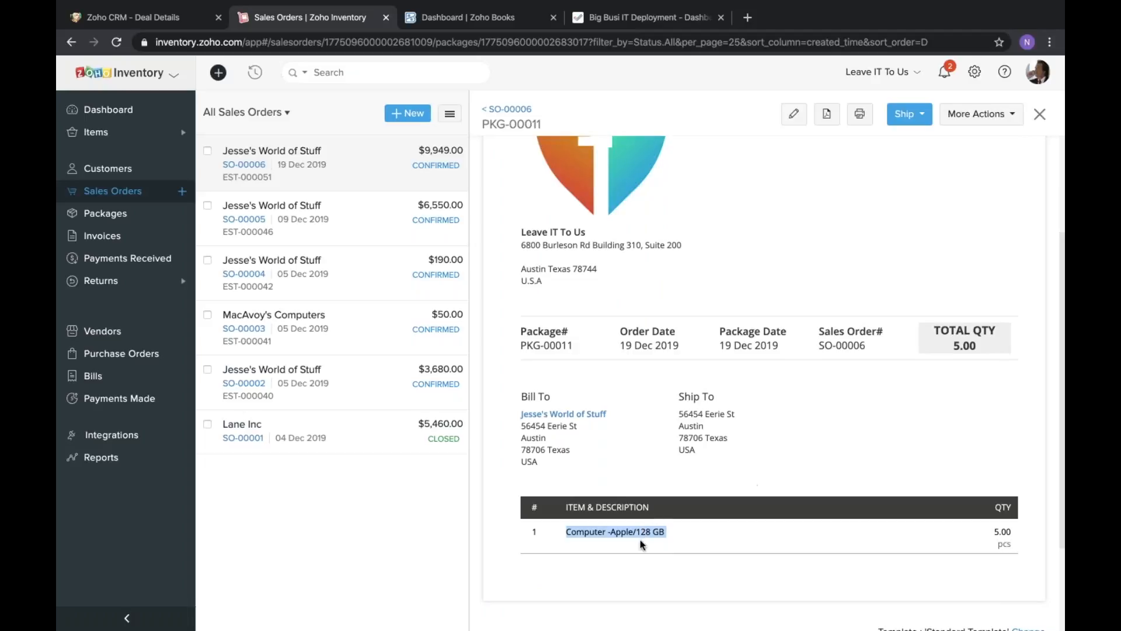
left_click(736, 426)
scroll(899, 307, "up", 2)
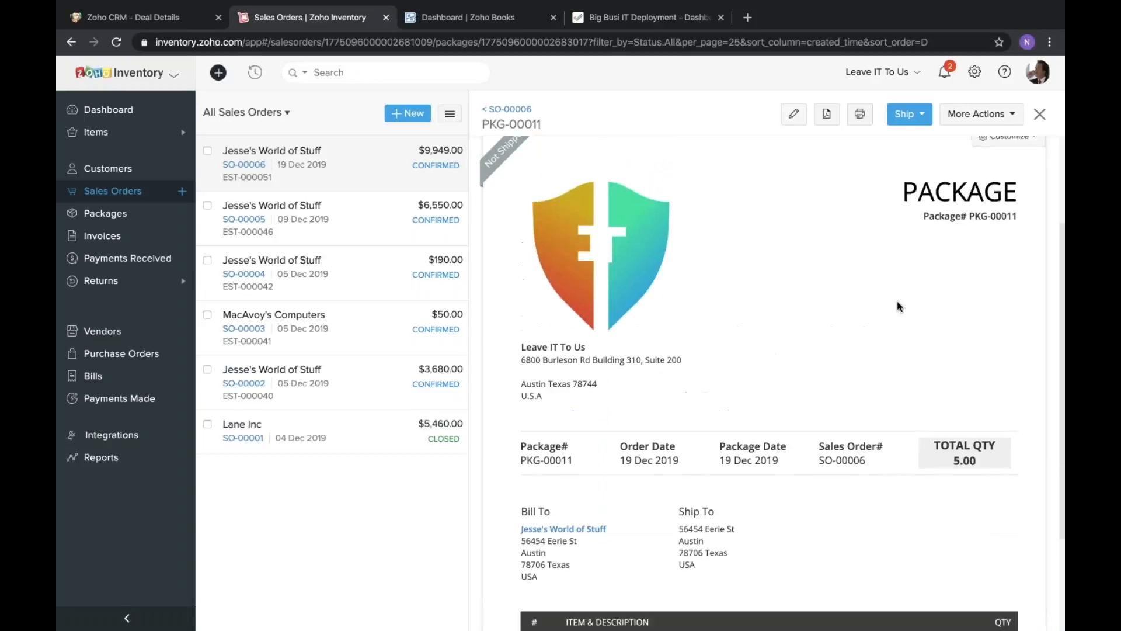
scroll(900, 307, "up", 1)
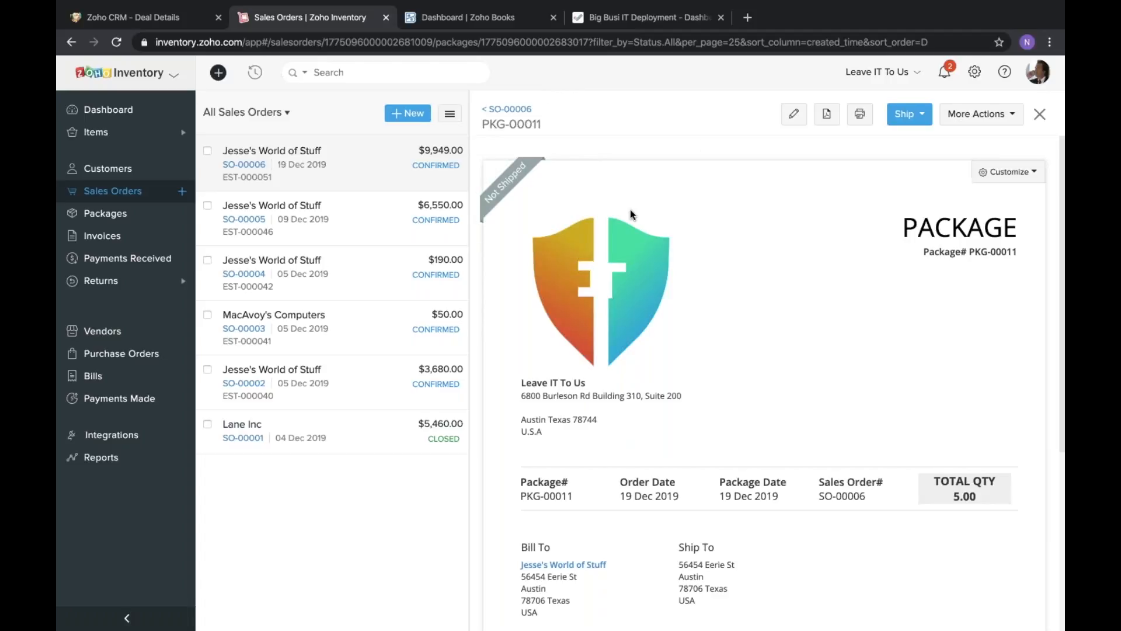
left_click(922, 120)
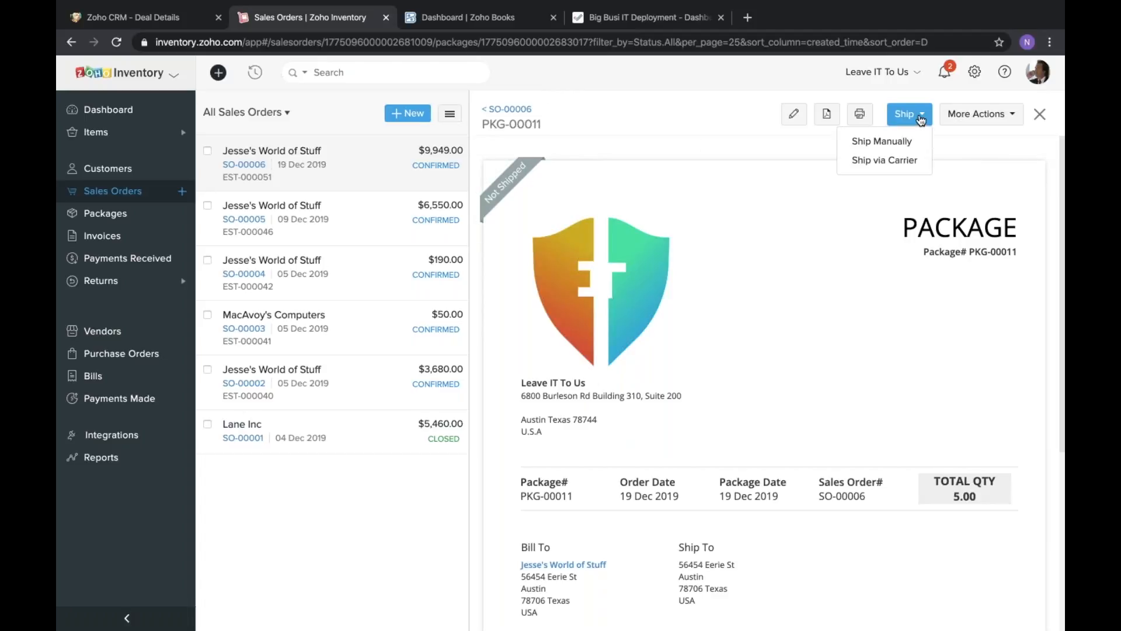
left_click(875, 145)
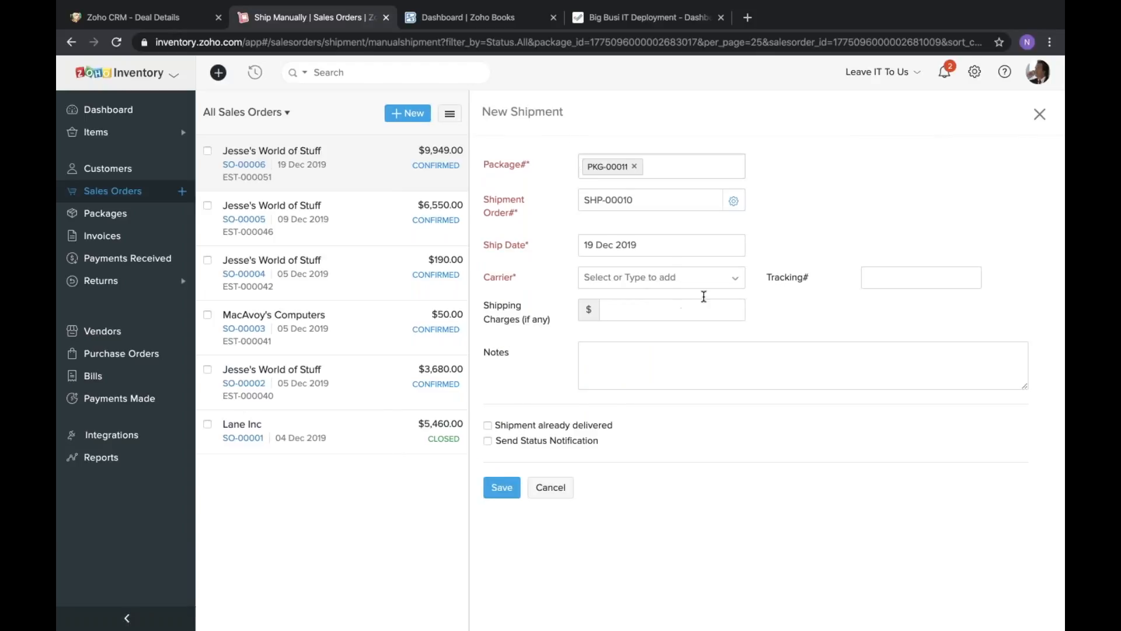
left_click(551, 487)
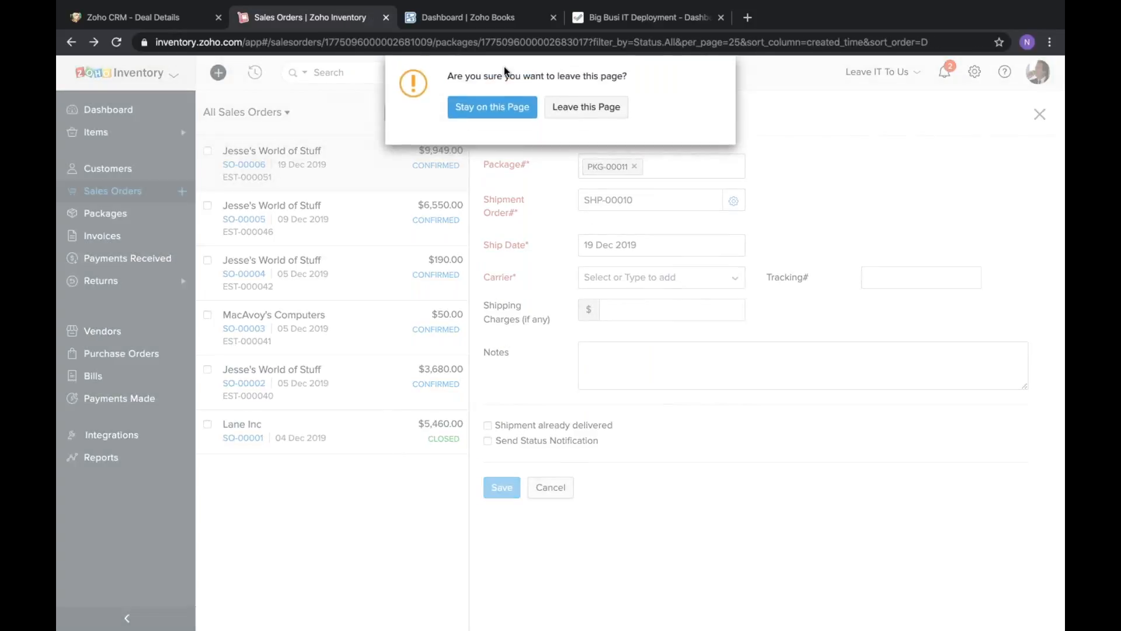
left_click(567, 108)
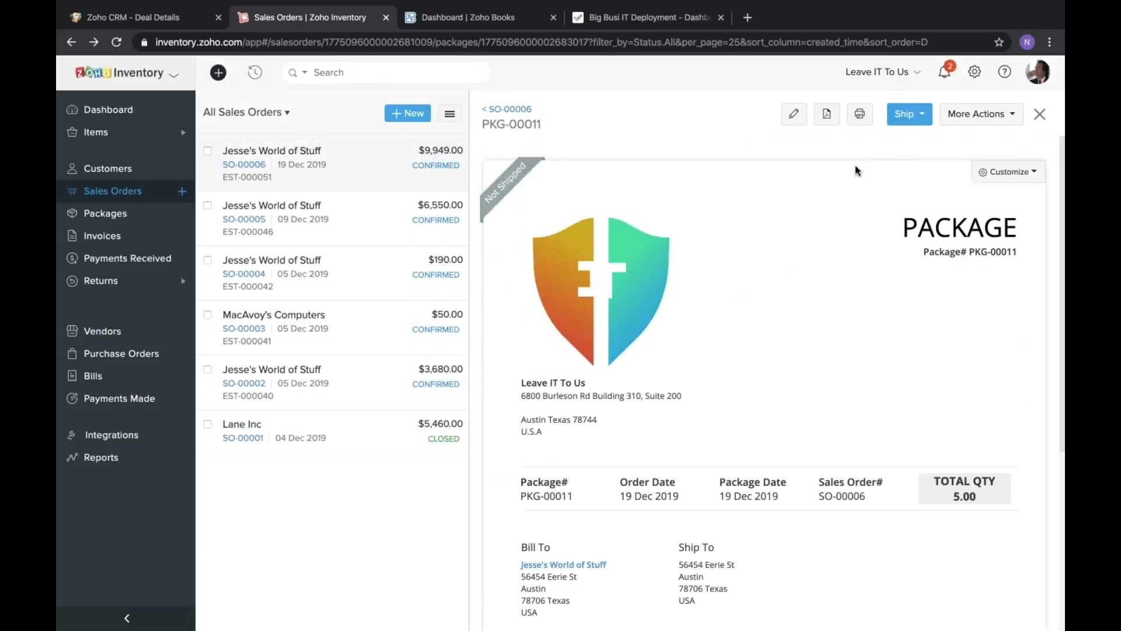
Start a shipment via carrier for the package and choose FedEx as the carrier.
left_click(914, 119)
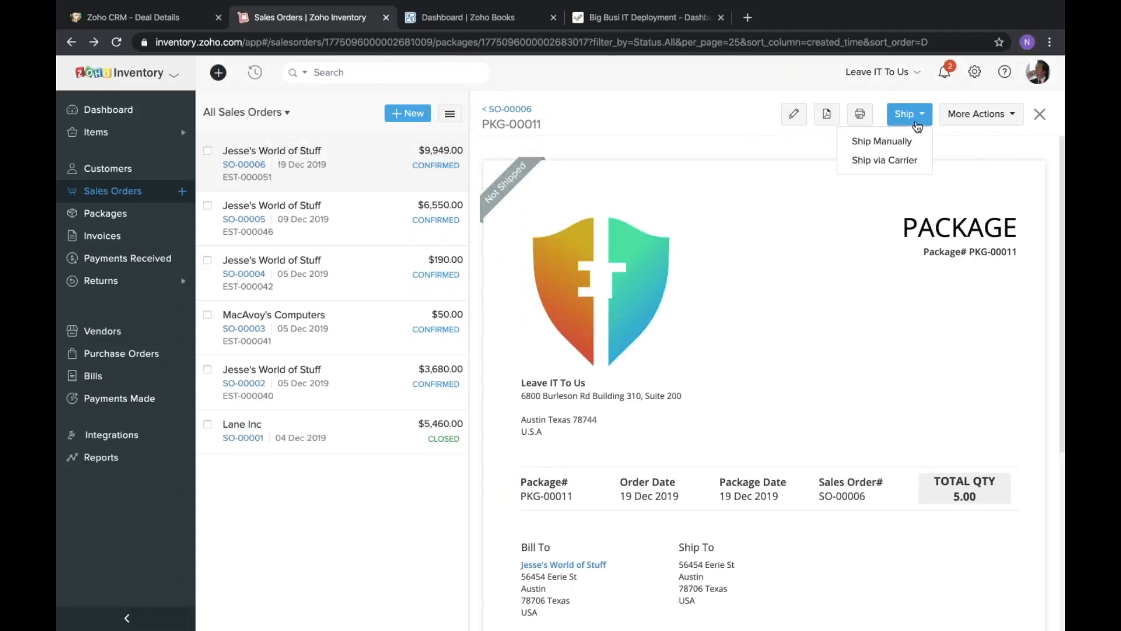
left_click(891, 163)
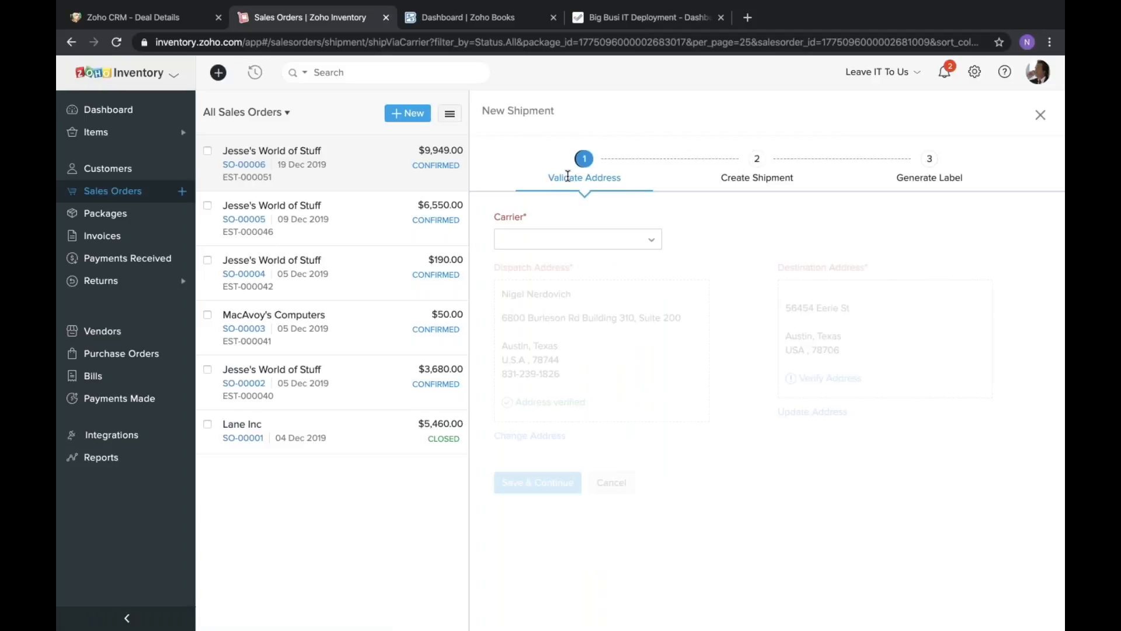
left_click(590, 242)
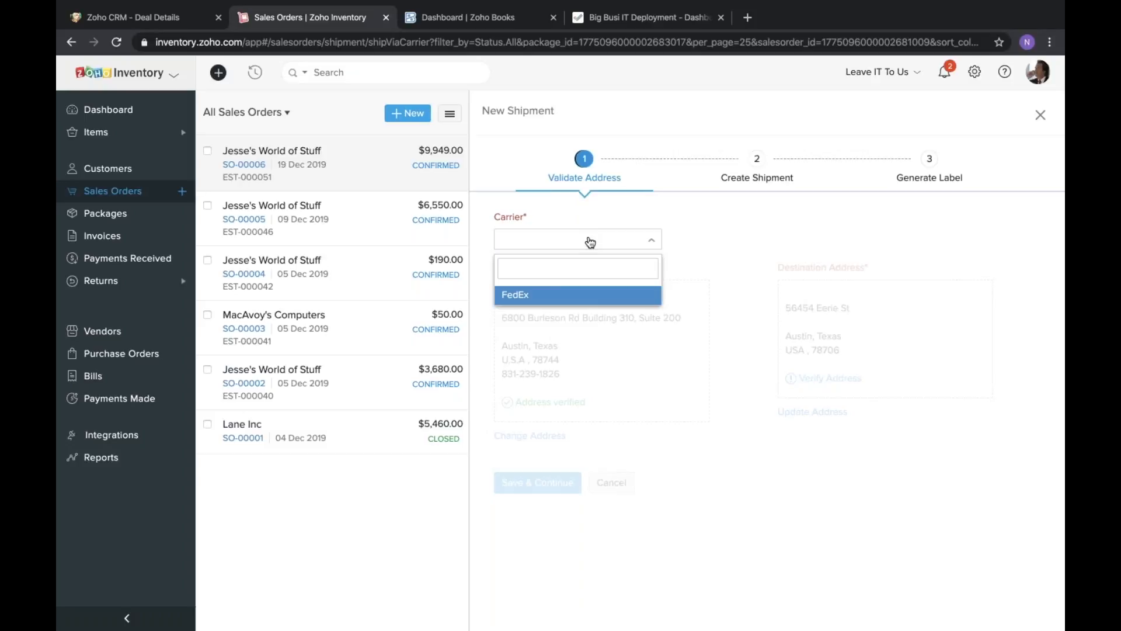
left_click(766, 180)
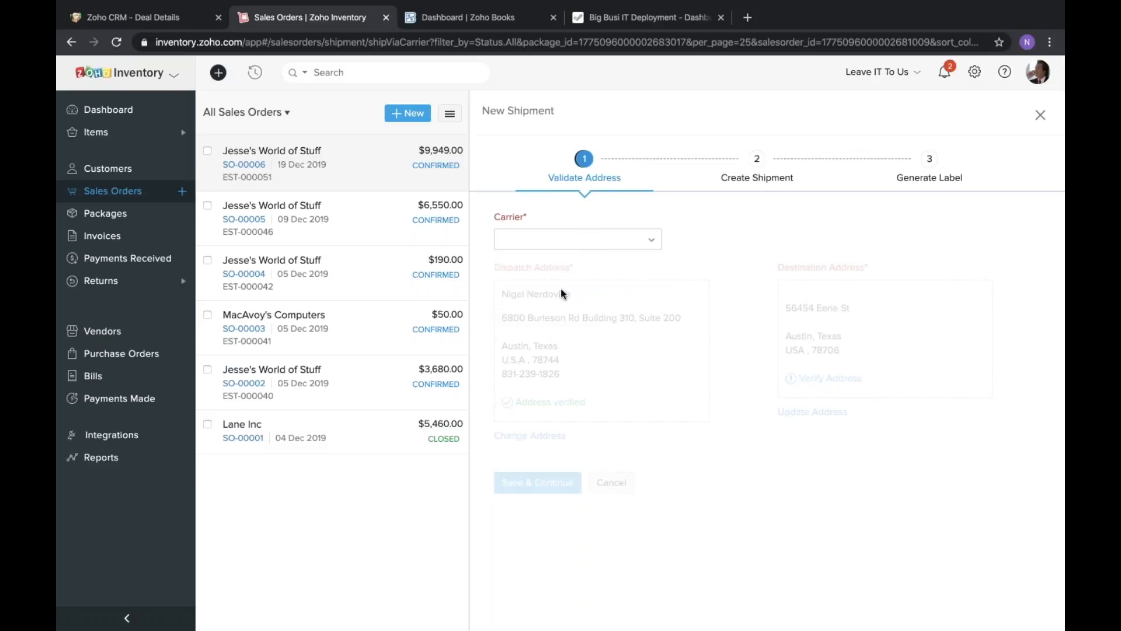
left_click(592, 251)
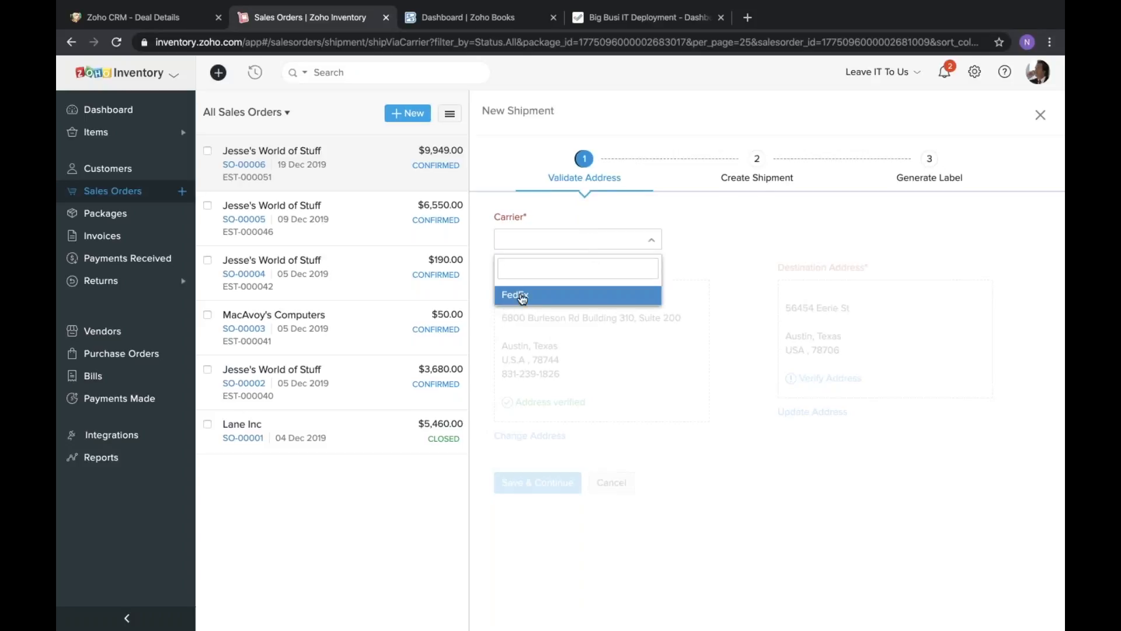
left_click(510, 294)
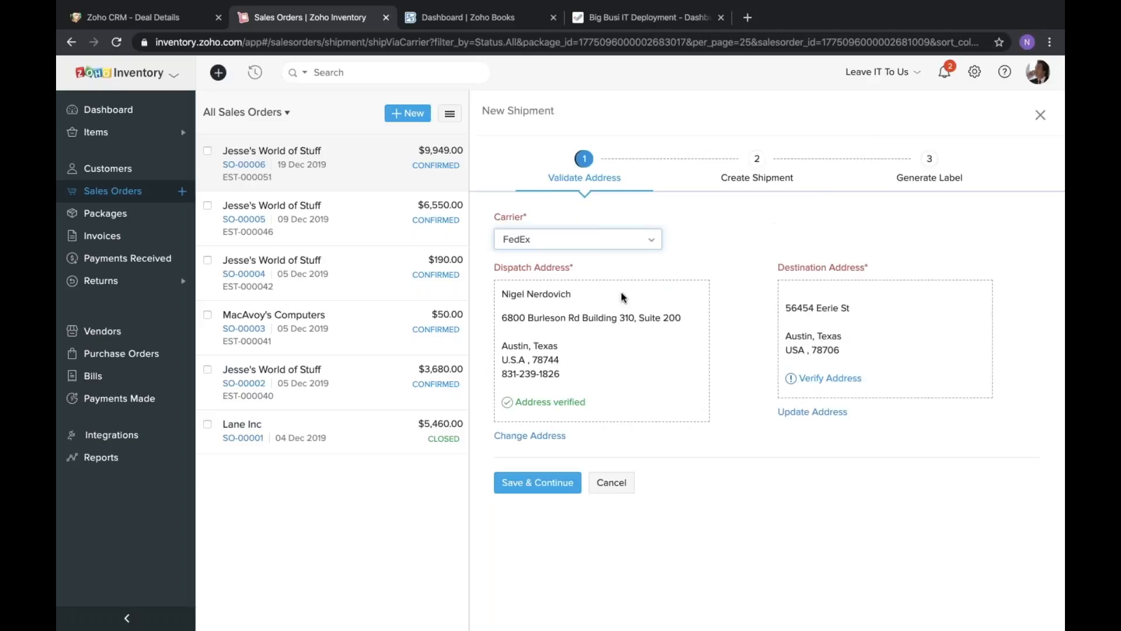
Try to verify the shipment's destination address, and continue to the shipment creation stage.
left_click(710, 265)
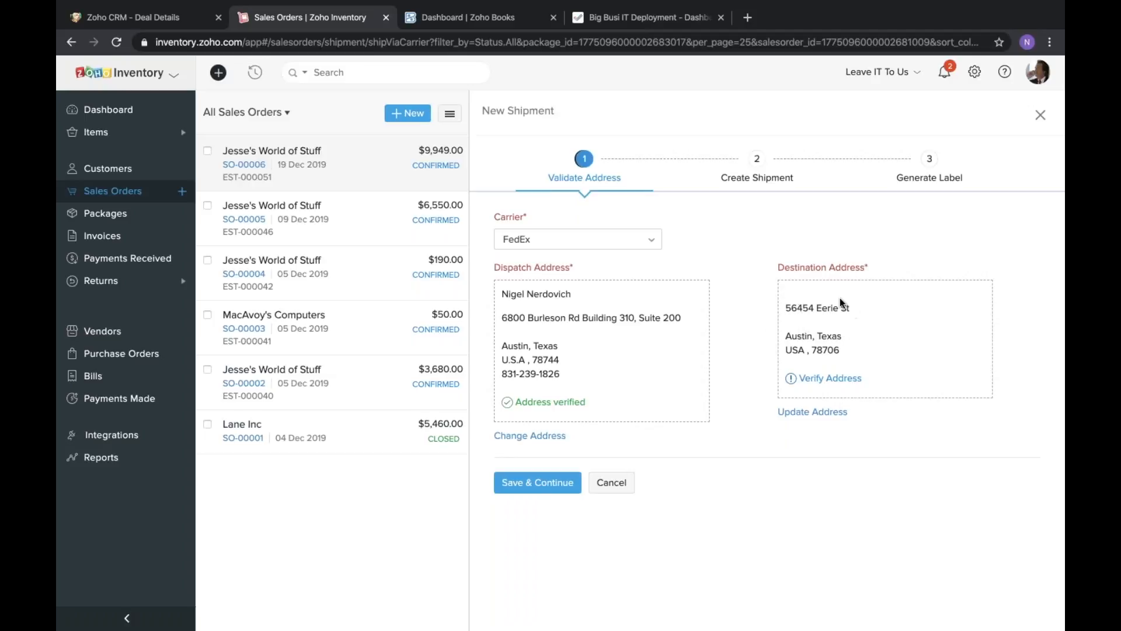
left_click(814, 383)
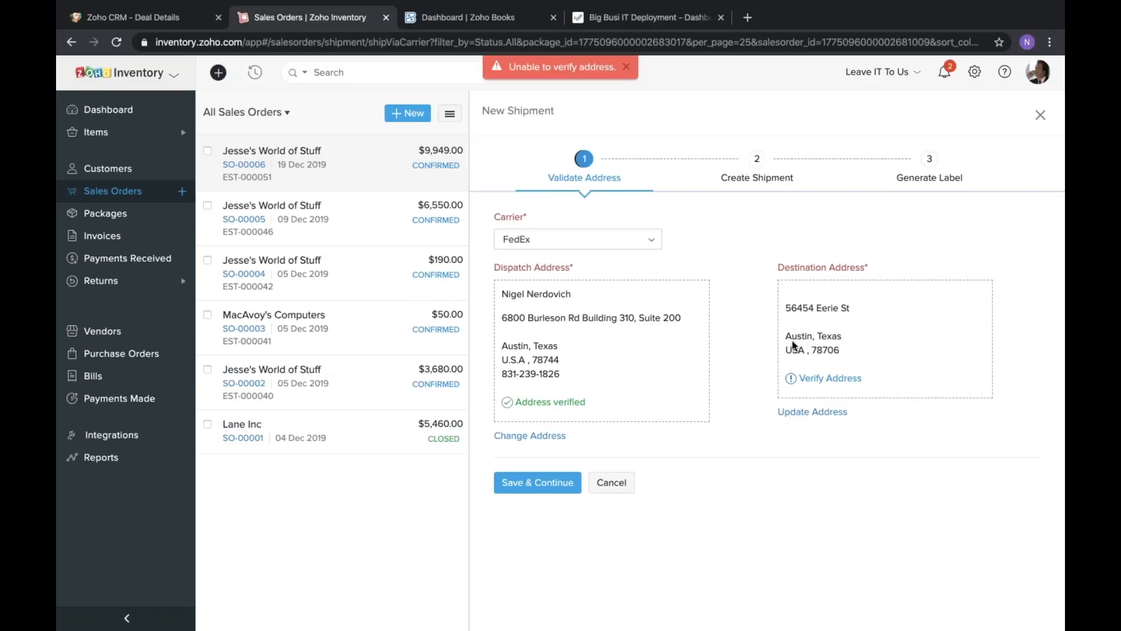
left_click(627, 68)
left_click(550, 491)
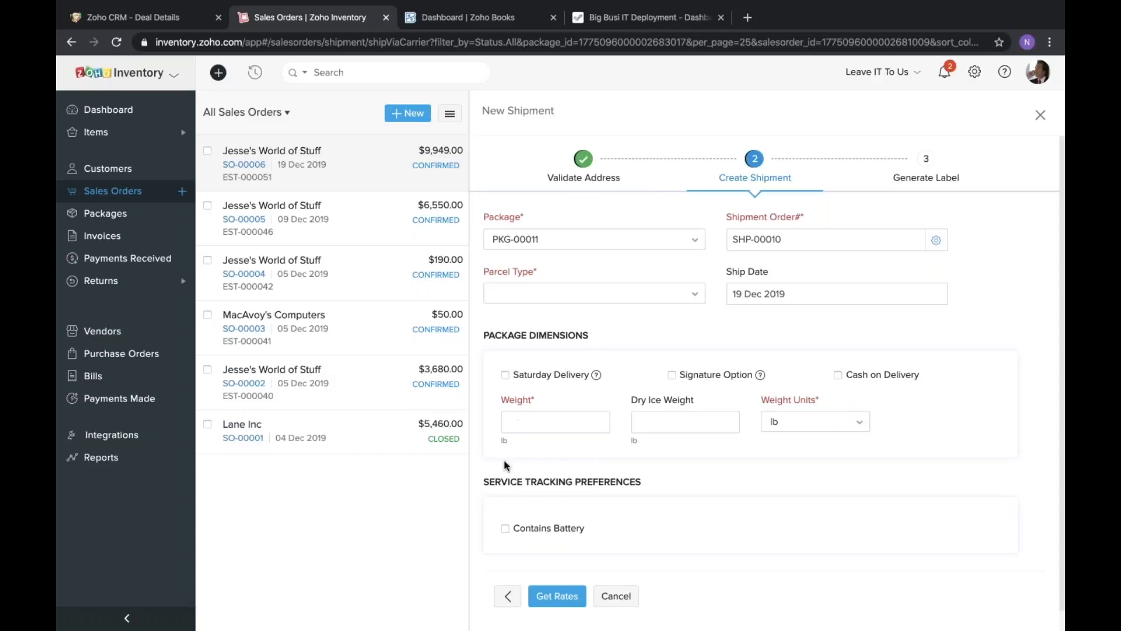
Set the parcel weight to 2 lb and the parcel type to FedExBox, and try to get the shipping rates.
scroll(480, 469, "down", 1)
left_click(562, 400)
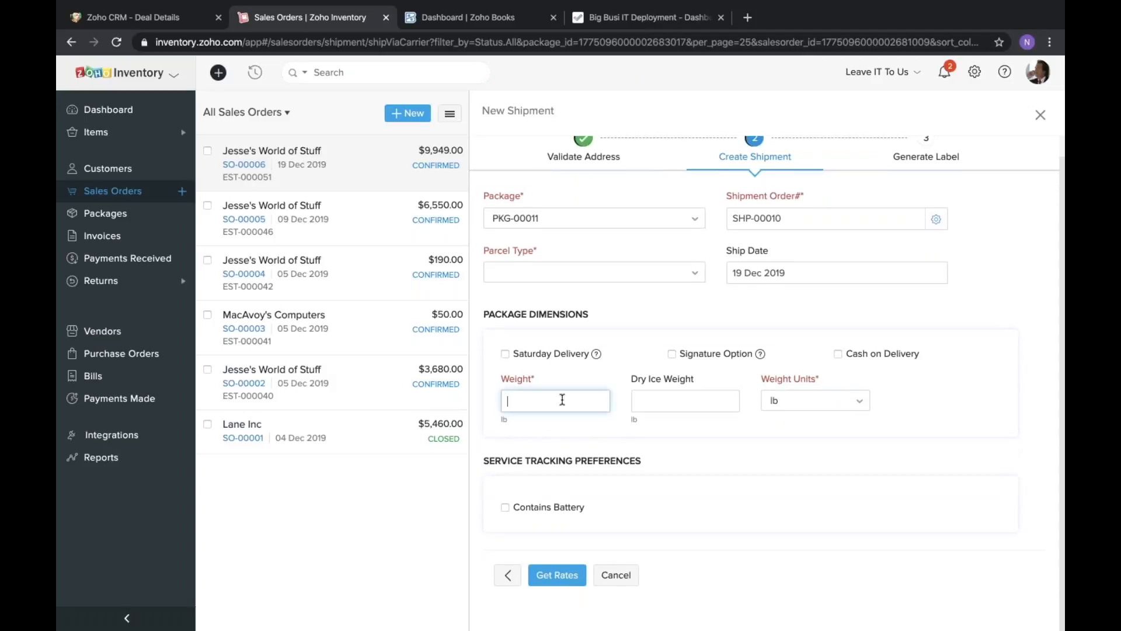
type("2")
left_click(615, 306)
left_click(627, 276)
scroll(565, 397, "down", 2)
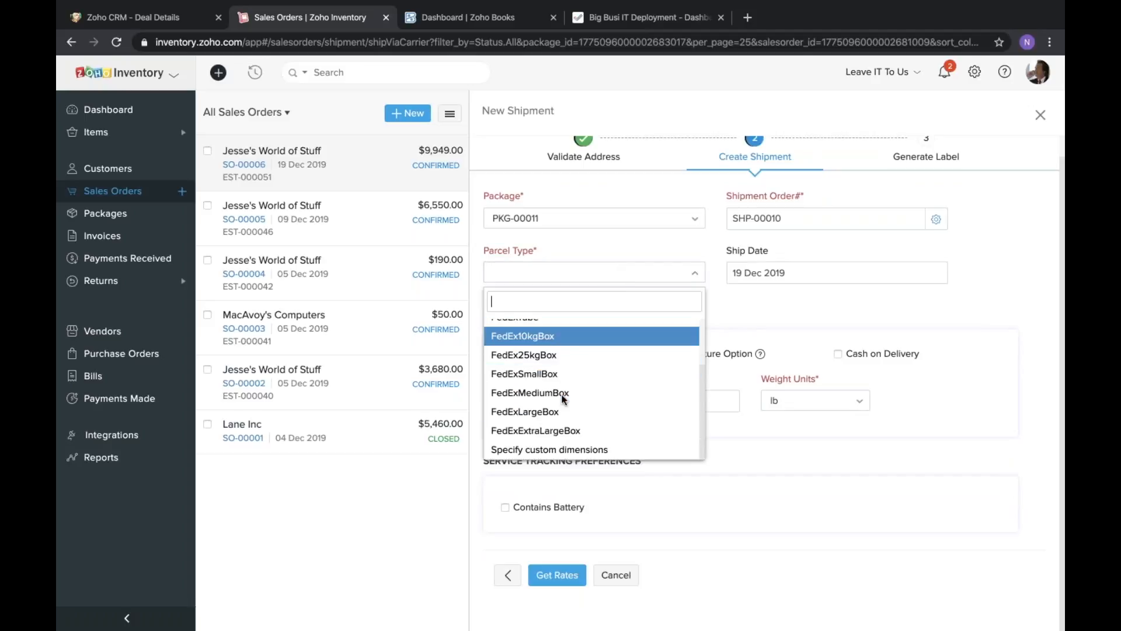
scroll(565, 394, "up", 2)
left_click(538, 347)
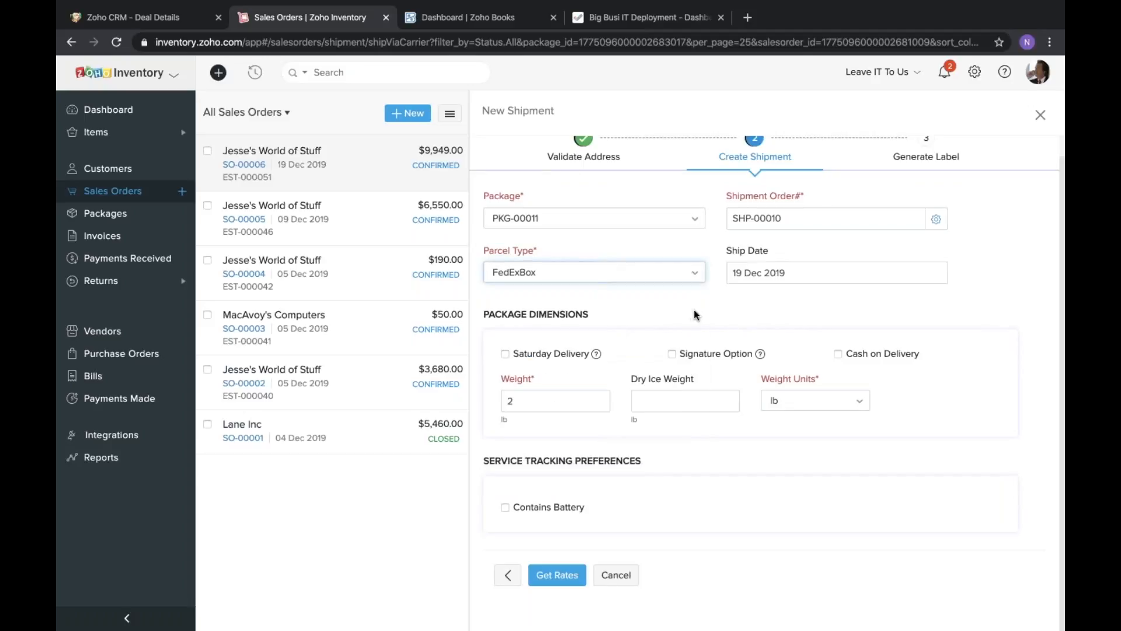
left_click(578, 571)
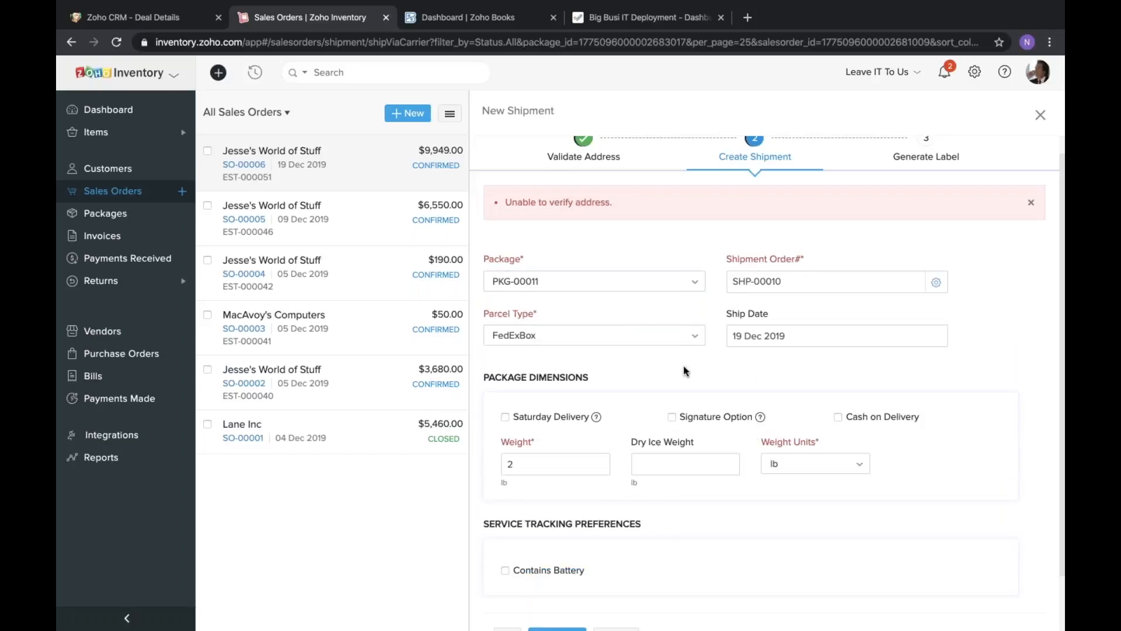
Read the address verification error and abandon the carrier shipment without saving it.
triple_click(581, 200)
left_click(688, 212)
scroll(823, 311, "down", 1)
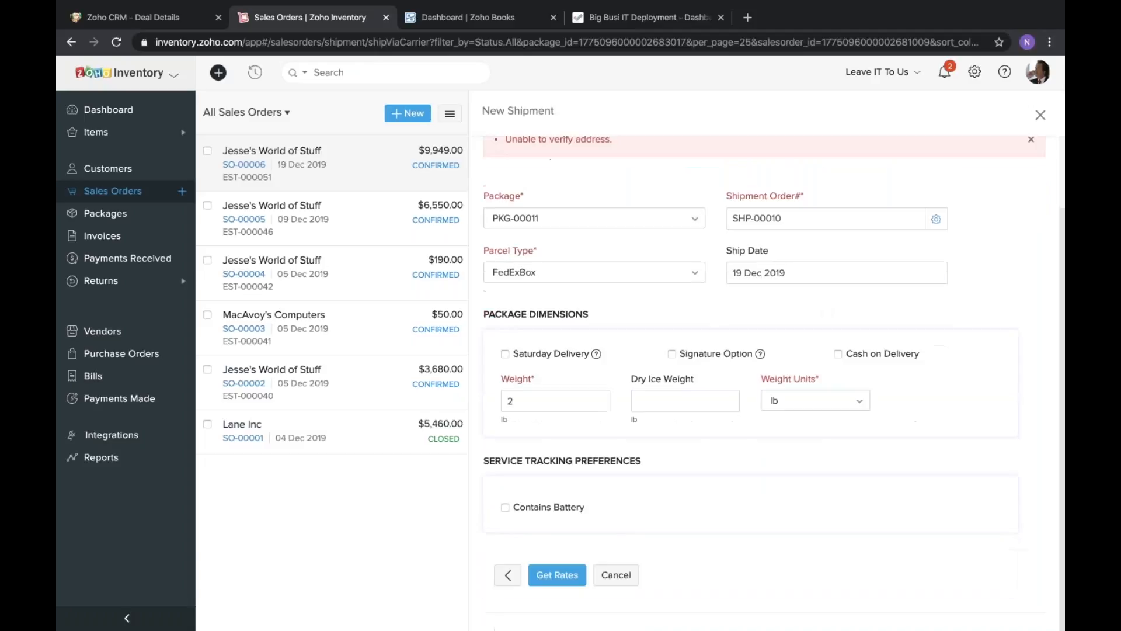
scroll(719, 301, "up", 2)
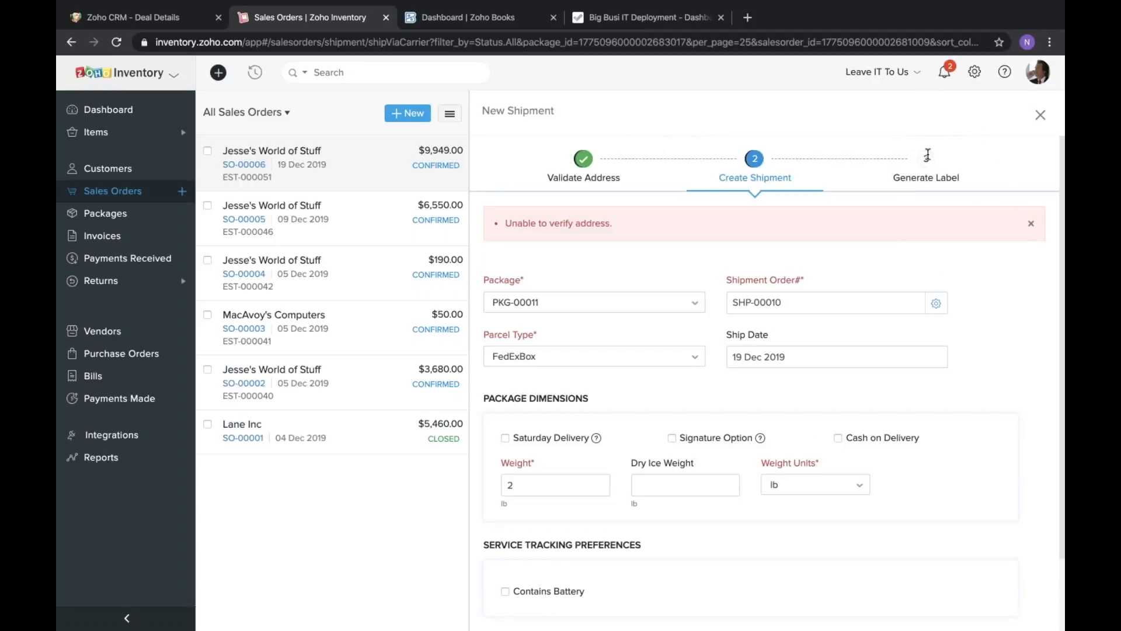
left_click(1040, 116)
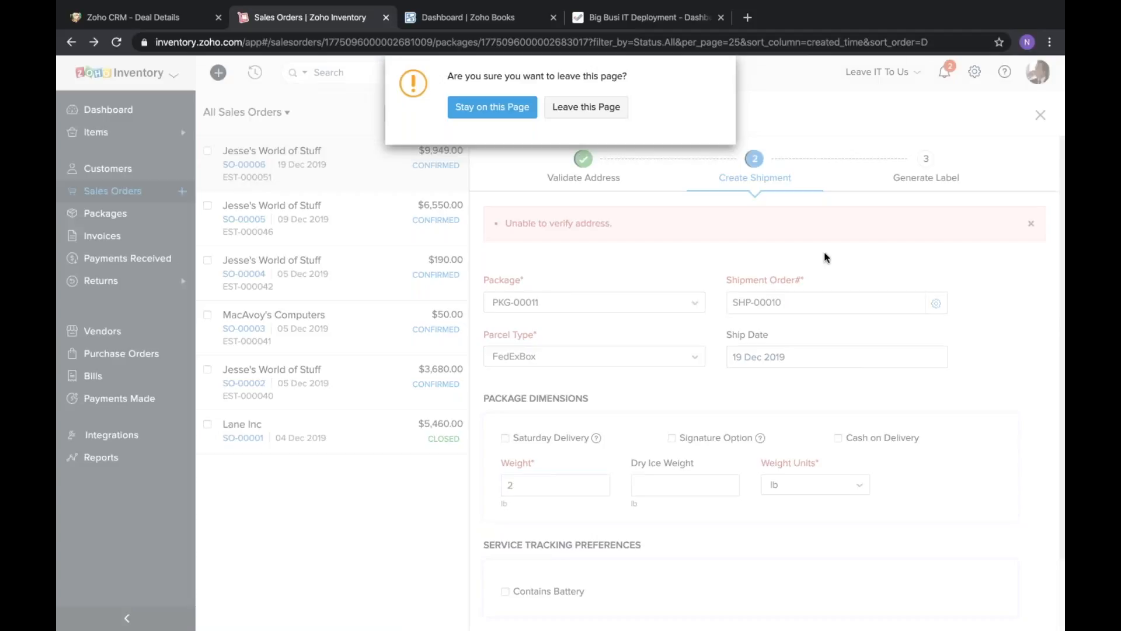
left_click(560, 109)
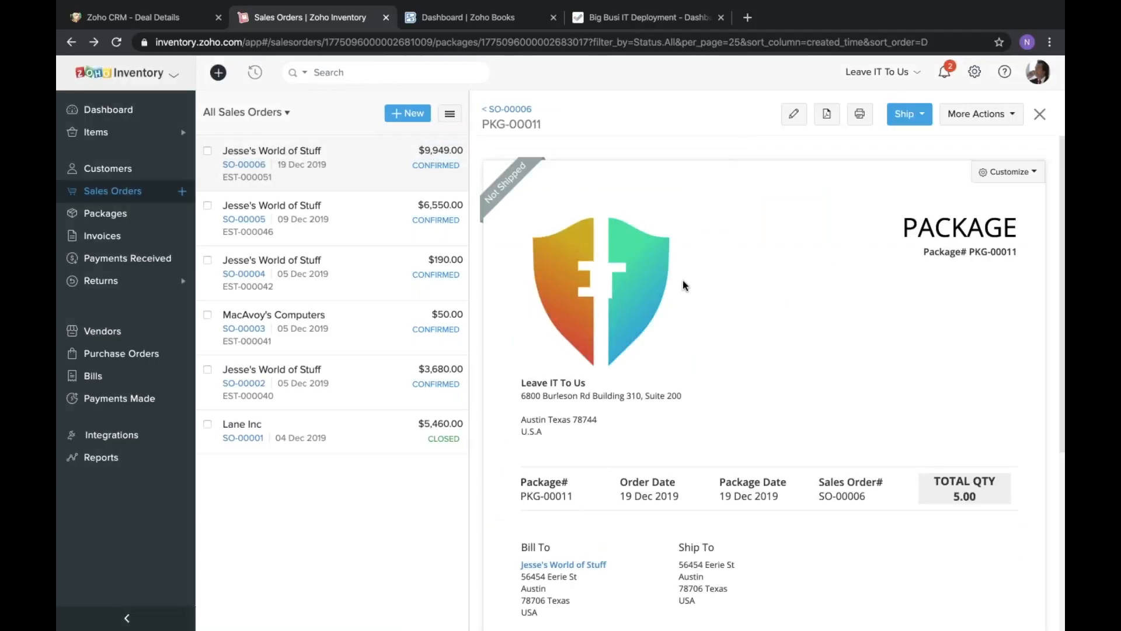
Start a manual shipment for the package and select Fedex as its carrier.
scroll(685, 285, "down", 4)
scroll(683, 283, "up", 5)
left_click(923, 115)
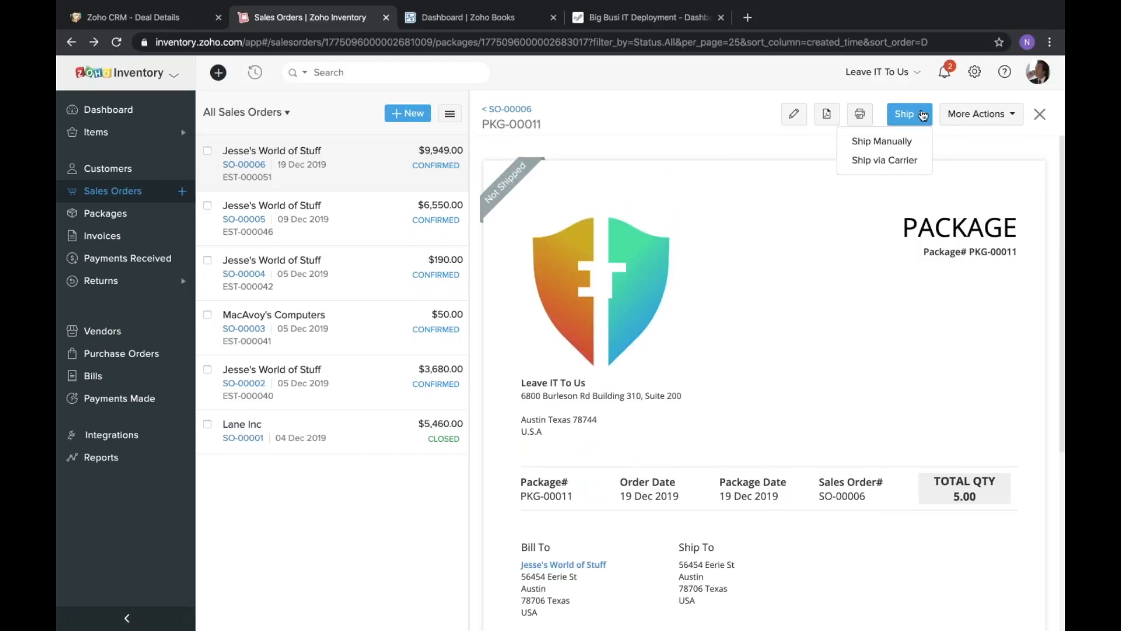
left_click(882, 141)
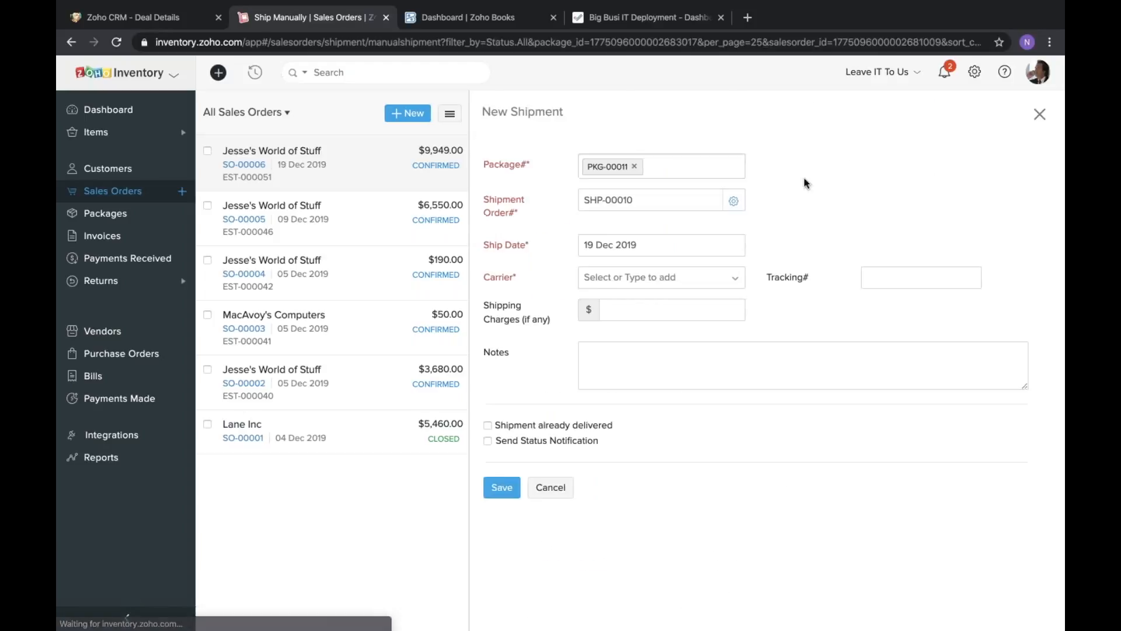
left_click(622, 277)
left_click(608, 298)
Set the manual shipment's shipping charges to $6.99 and fill in the tracking number.
left_click(633, 312)
type("6")
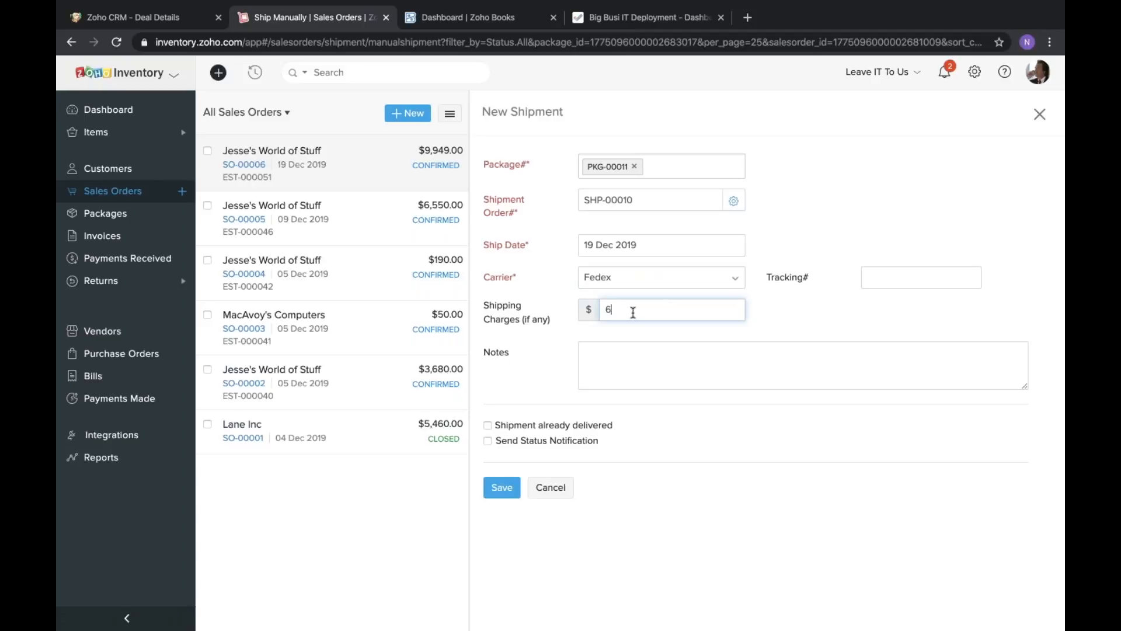
type(".99")
left_click(935, 275)
type("6578658765")
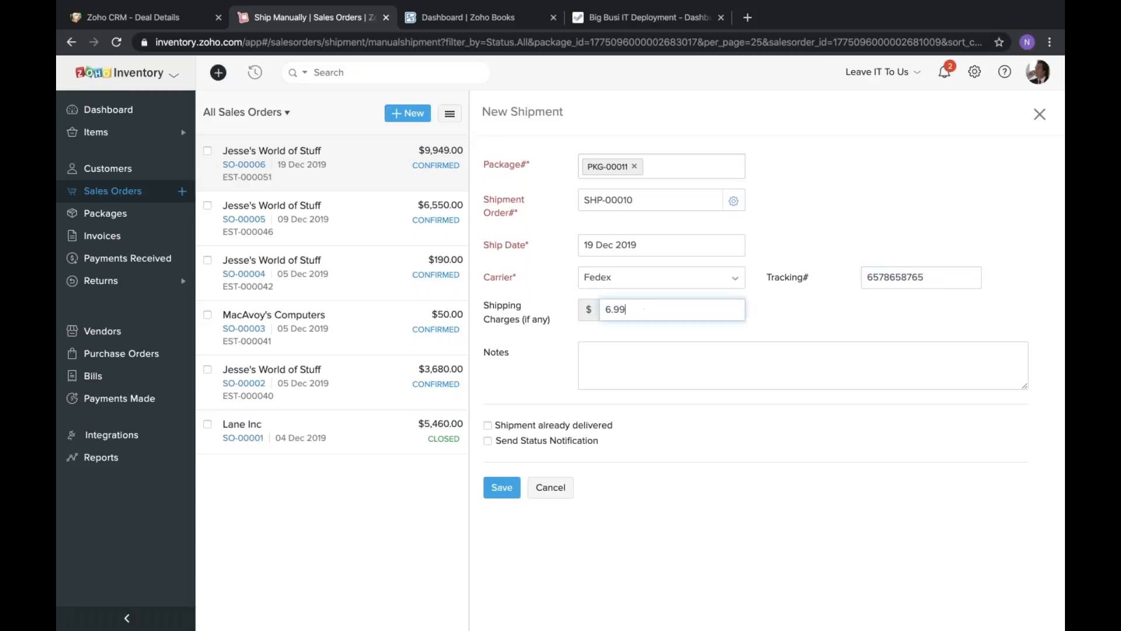
left_click(636, 379)
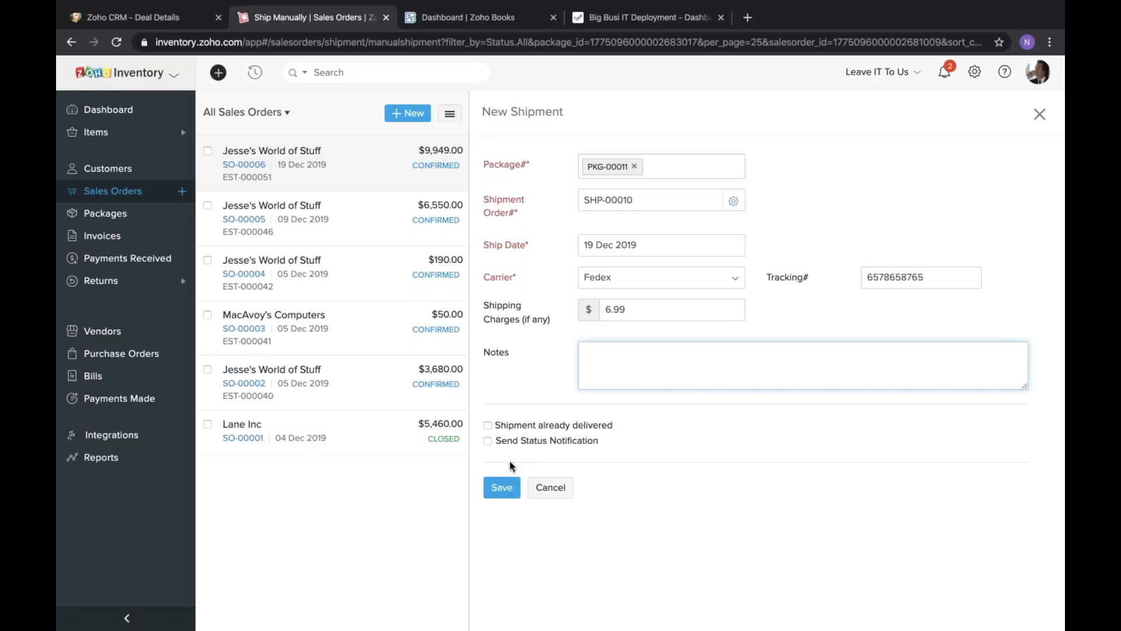
Save the manual Fedex shipment and review the shipment details and package slip.
left_click(502, 487)
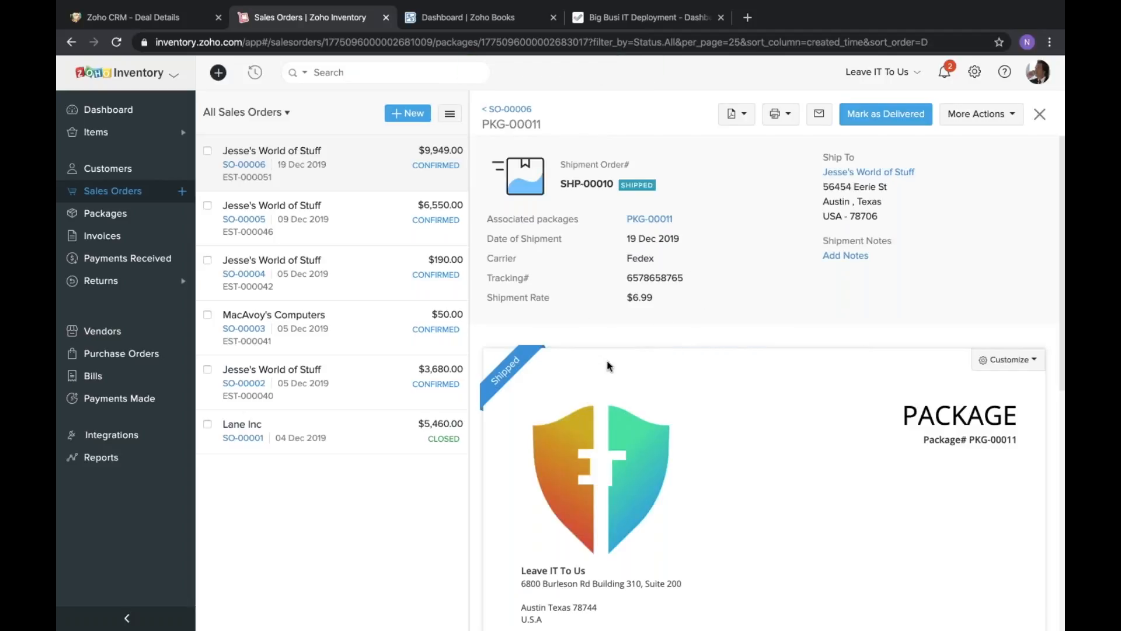
left_click_drag(627, 239, 680, 239)
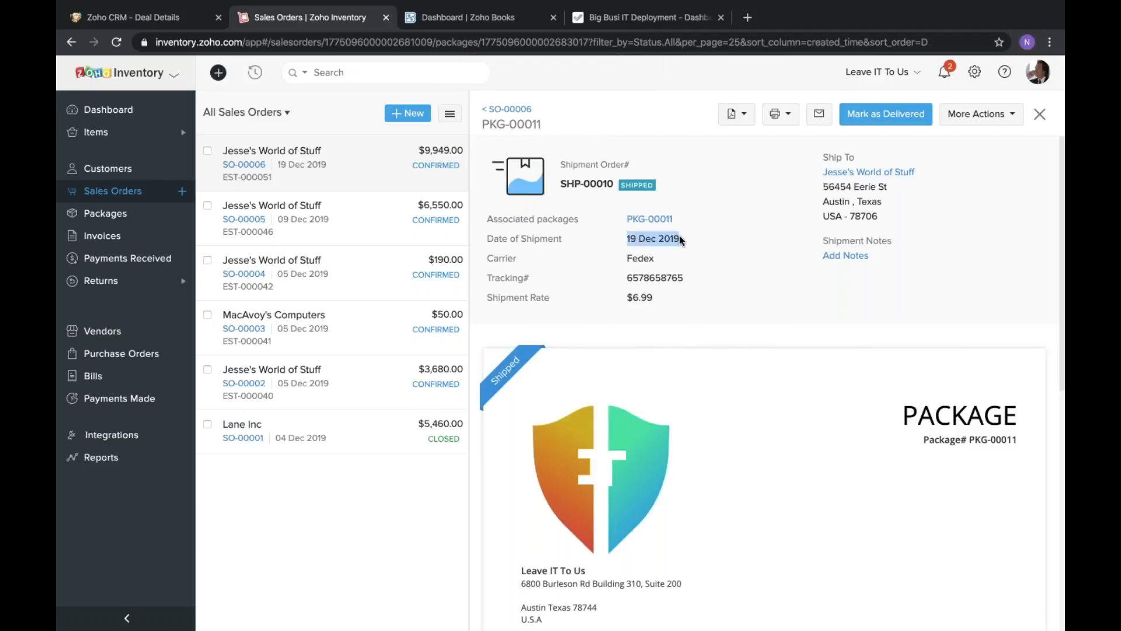
scroll(720, 278, "down", 6)
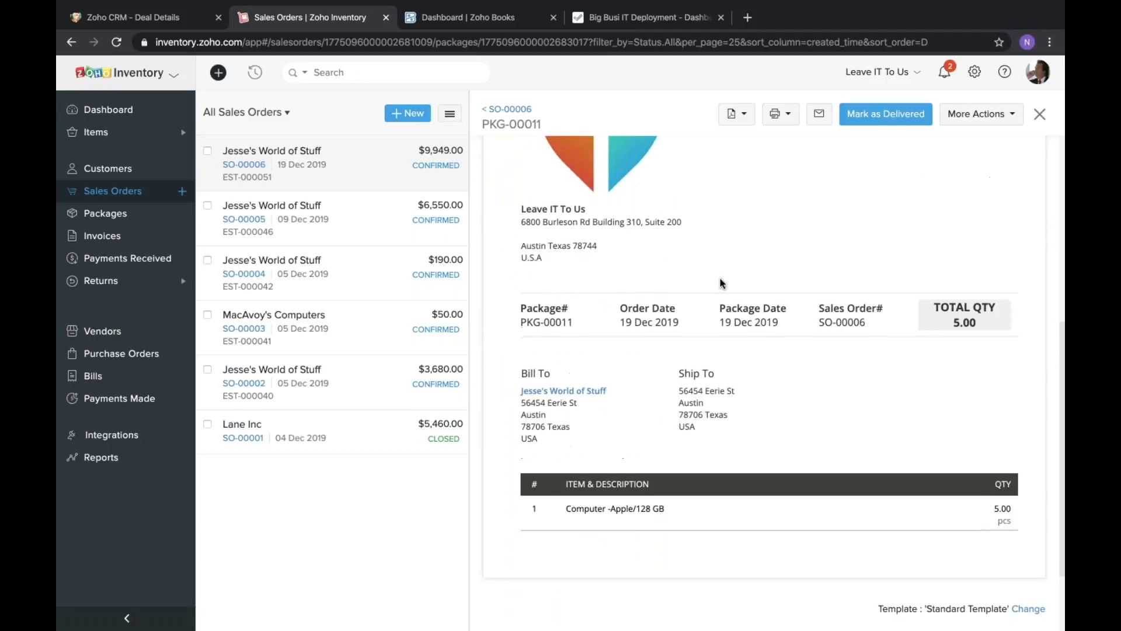
scroll(720, 278, "up", 6)
From the packages overview, open the shipped 19 Dec 2019 package for Jesse's World of Stuff and mark it as delivered with a customer delivery notification.
left_click(712, 261)
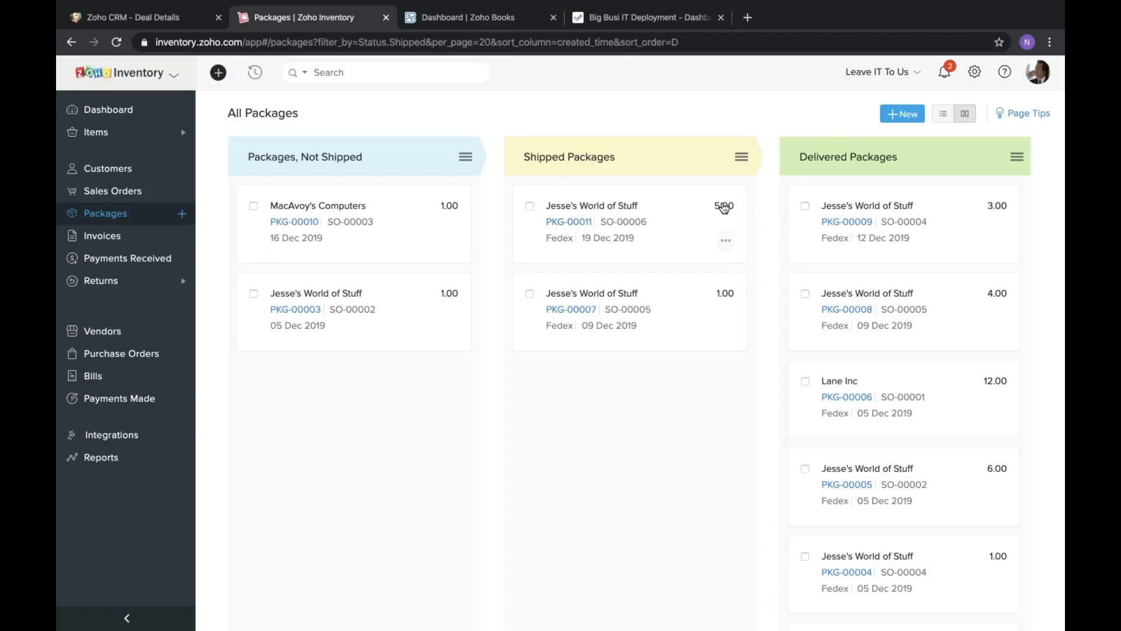
left_click(638, 224)
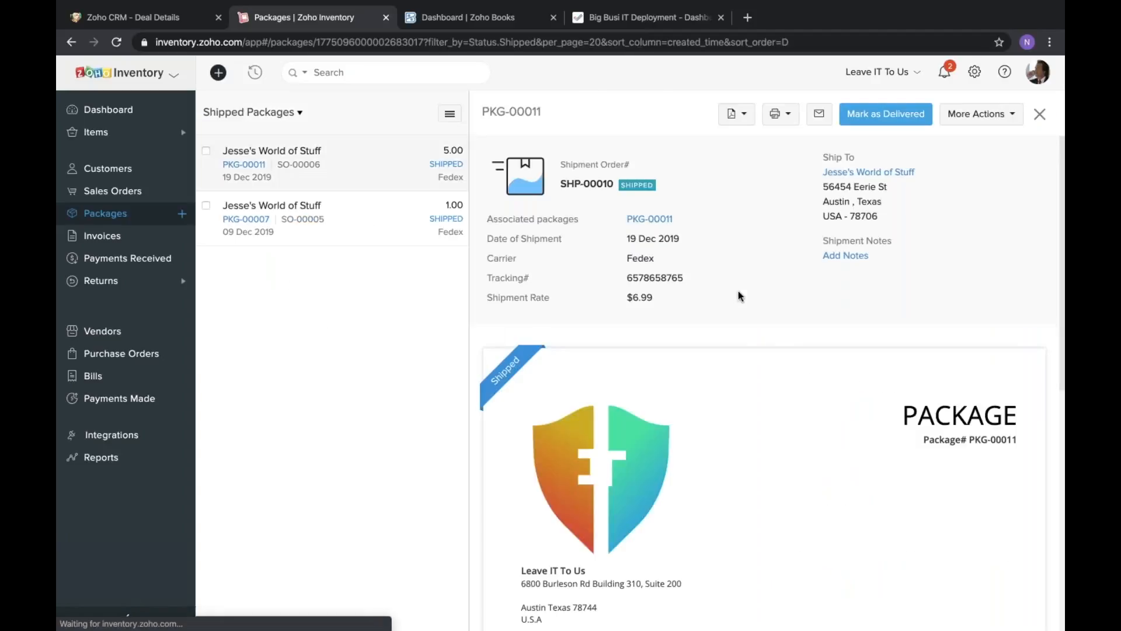
scroll(563, 468, "down", 3)
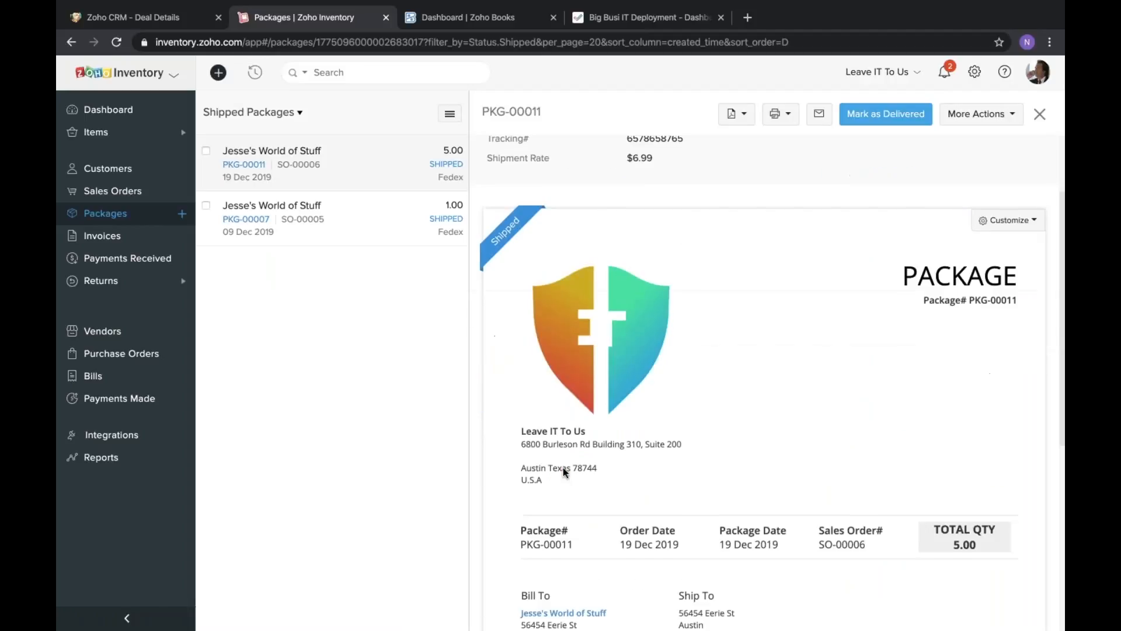
scroll(563, 467, "up", 3)
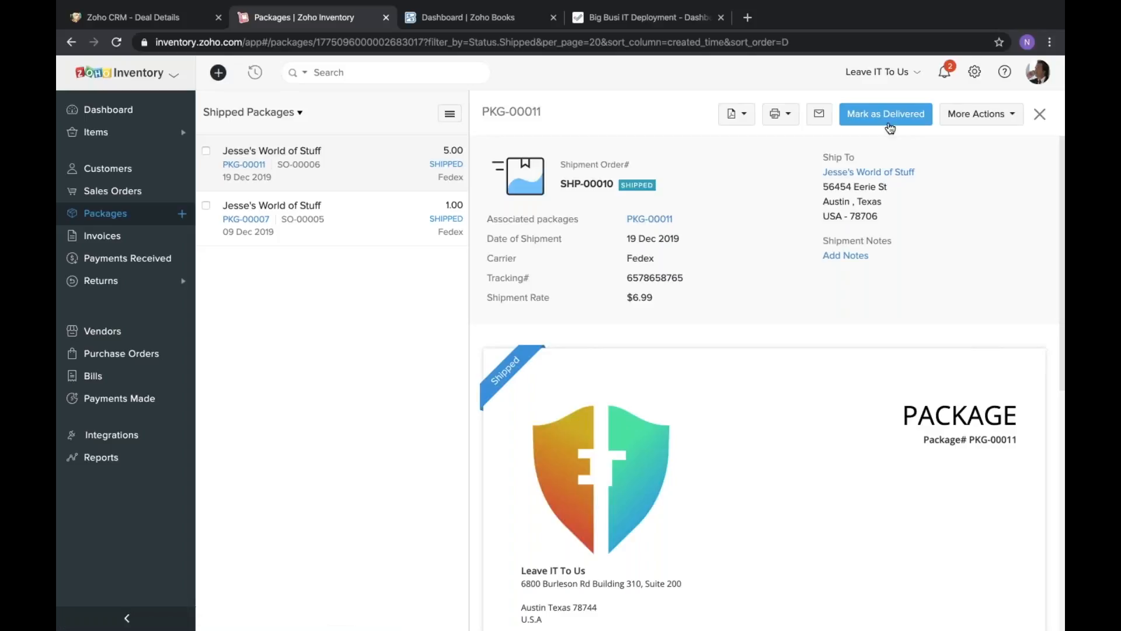
left_click(870, 115)
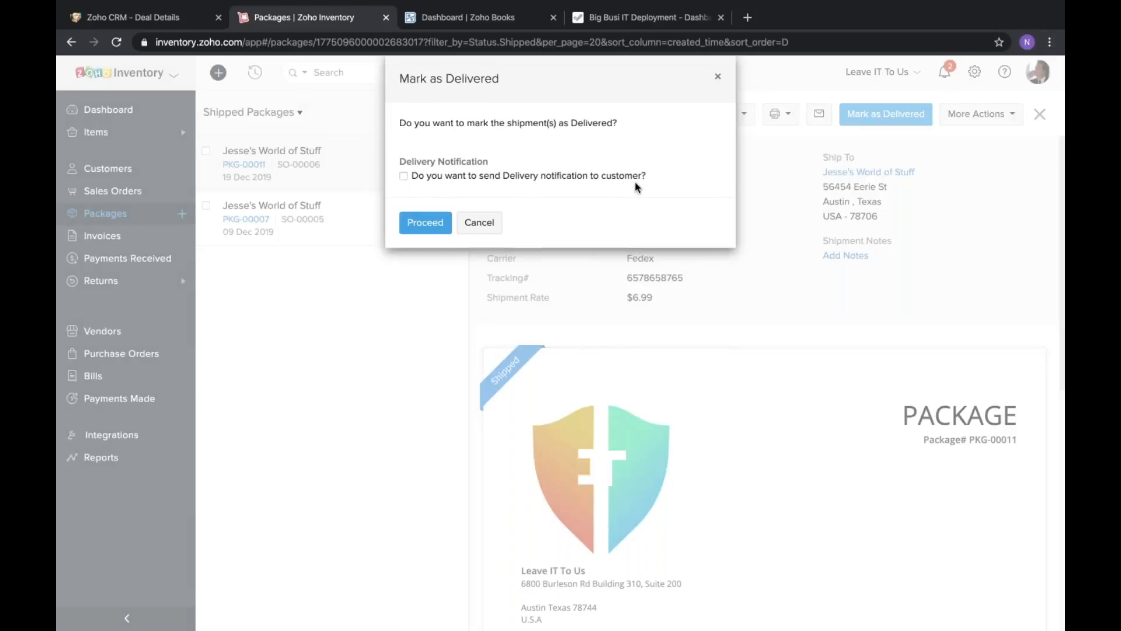
left_click(404, 176)
left_click(438, 232)
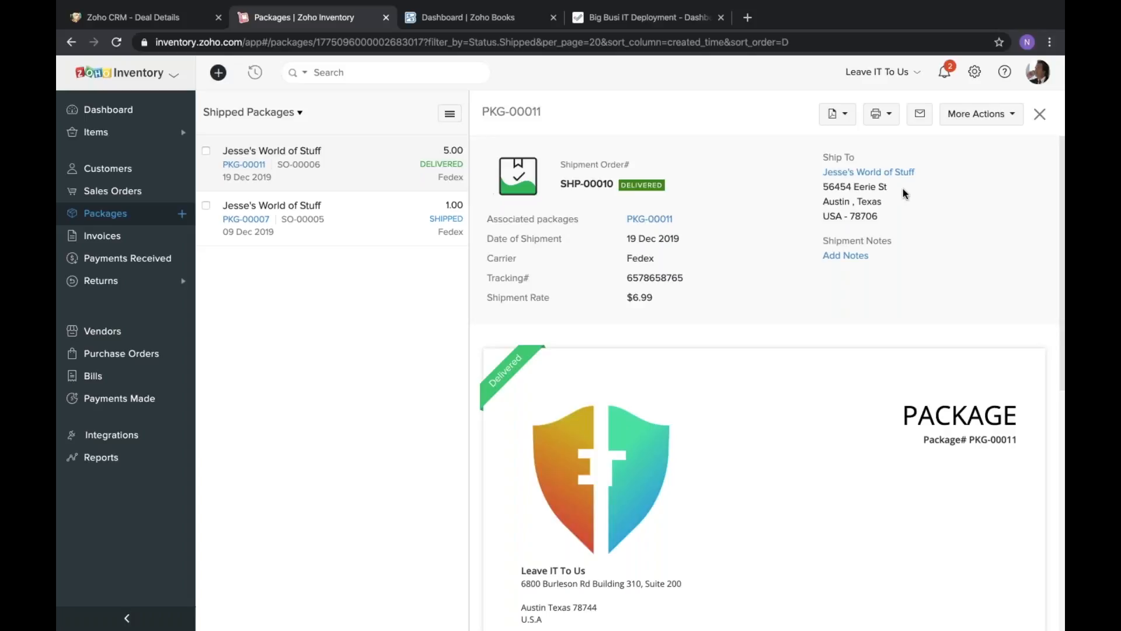
Open the integration settings and examine how Aftership automates tracking for manual shipments.
left_click(976, 74)
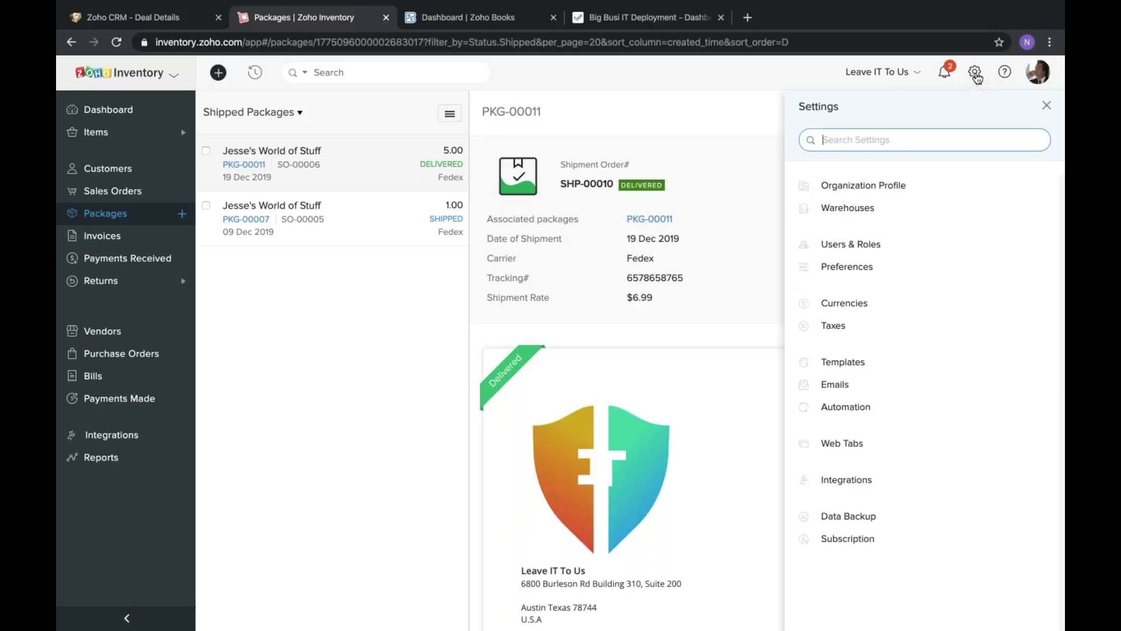
left_click(850, 479)
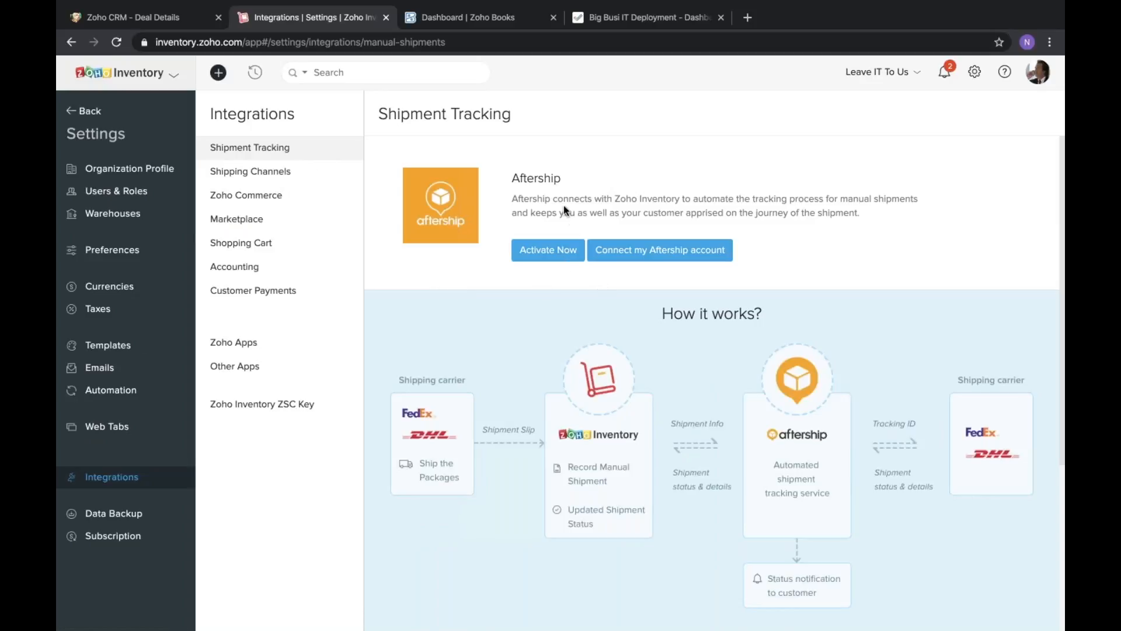
scroll(679, 303, "down", 1)
scroll(706, 331, "down", 2)
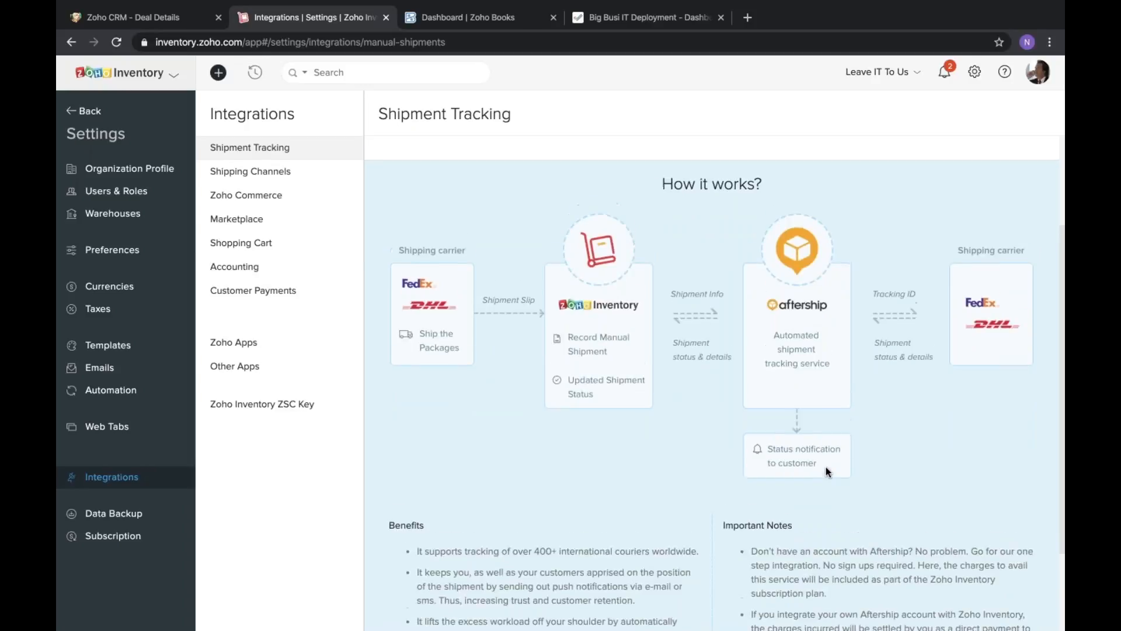
scroll(826, 472, "up", 3)
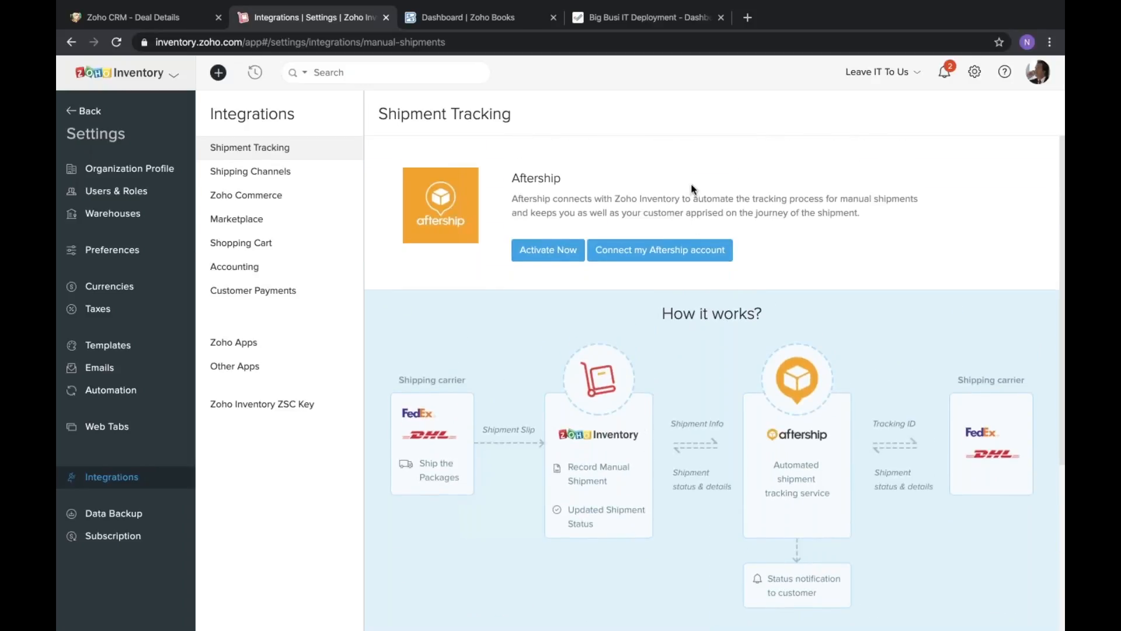
triple_click(693, 201)
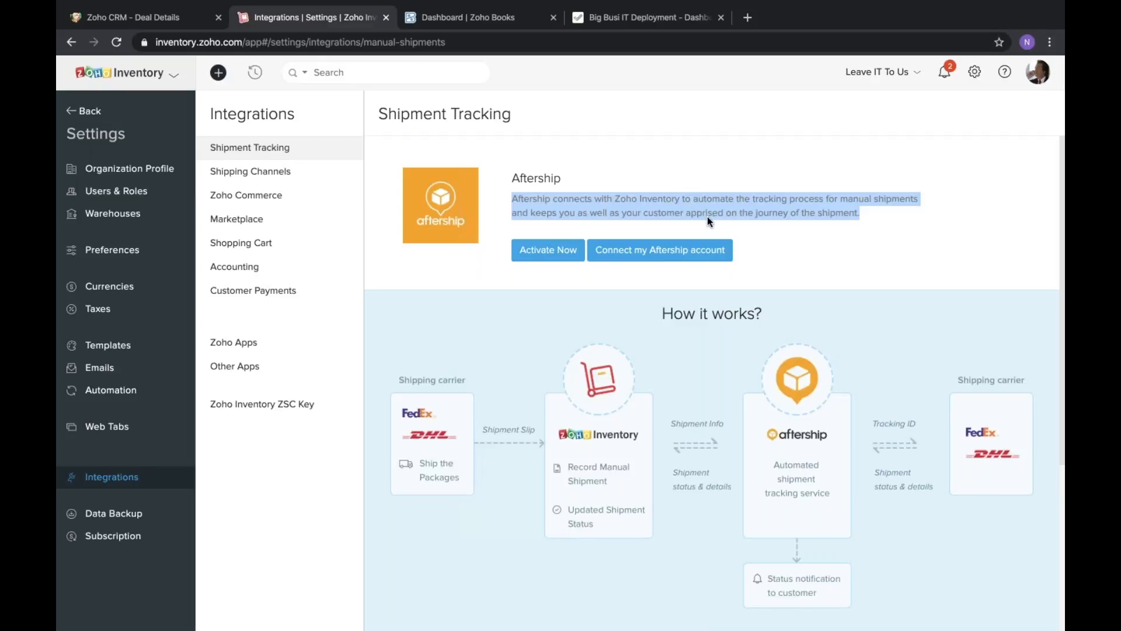
triple_click(731, 206)
triple_click(559, 211)
left_click(515, 203)
left_click(518, 202)
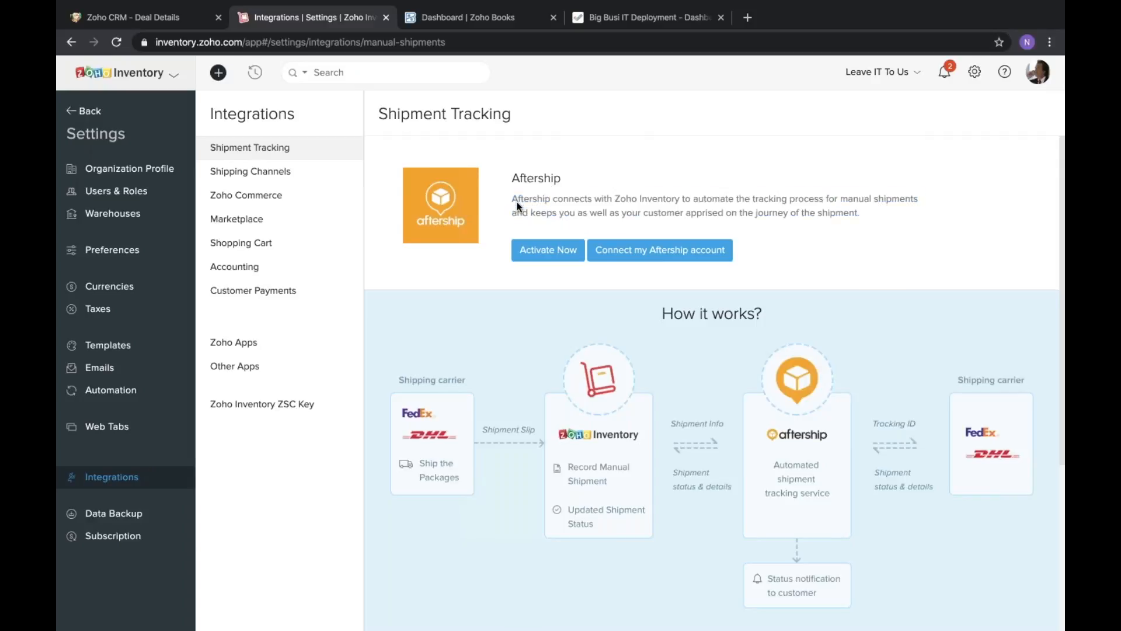
Look through the shipping channels that can be integrated, including UPS, USPS and the easypost carriers.
left_click(249, 174)
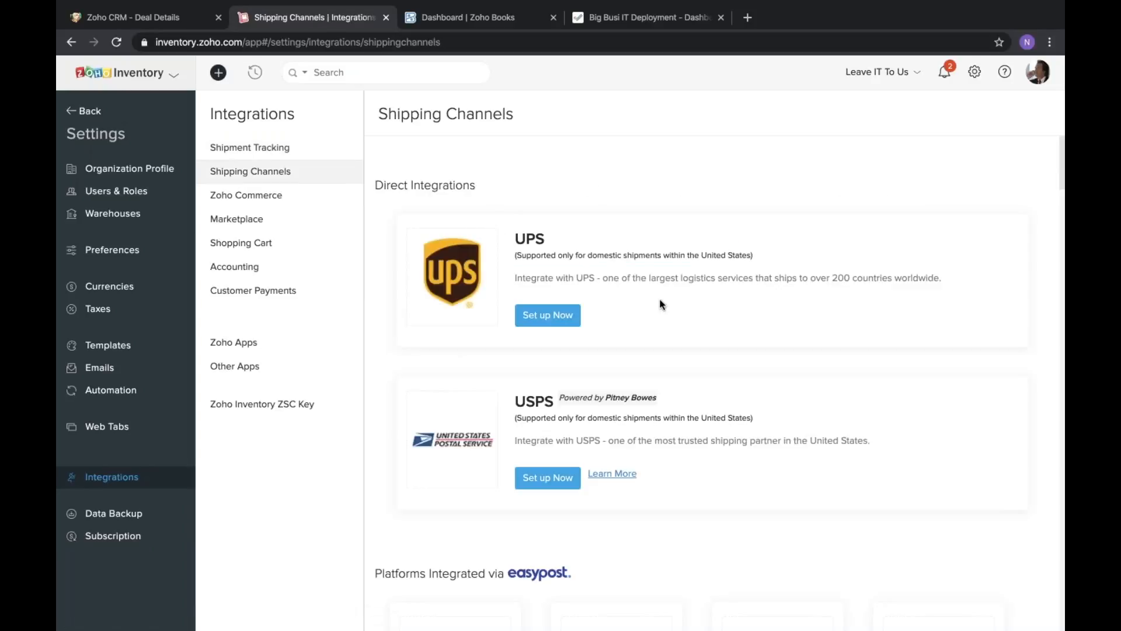
scroll(662, 305, "down", 18)
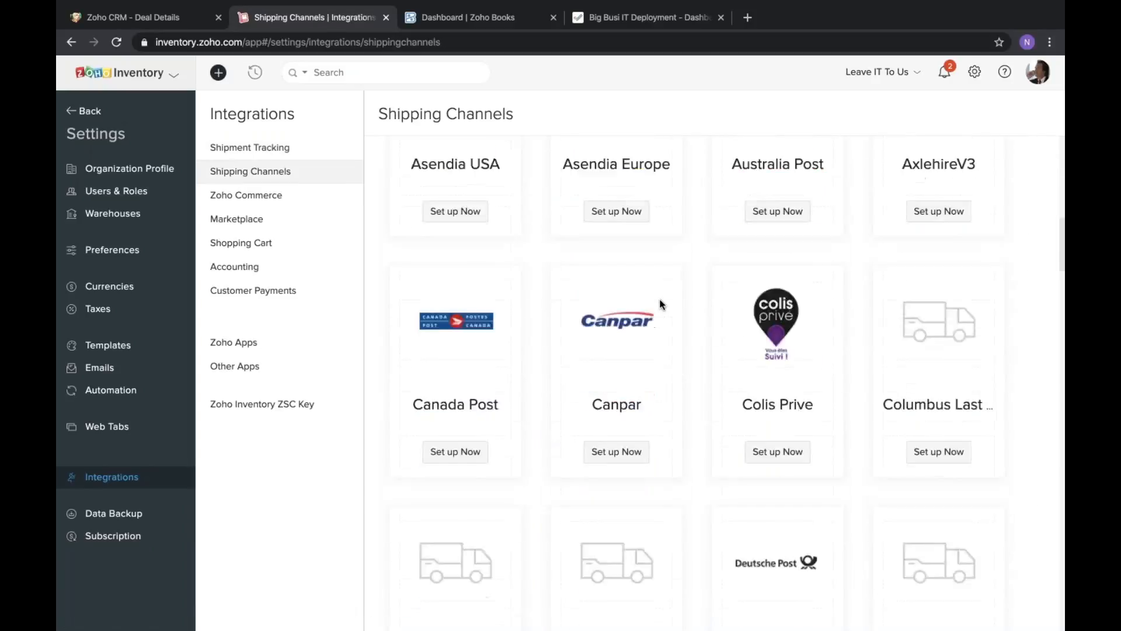
scroll(662, 304, "down", 20)
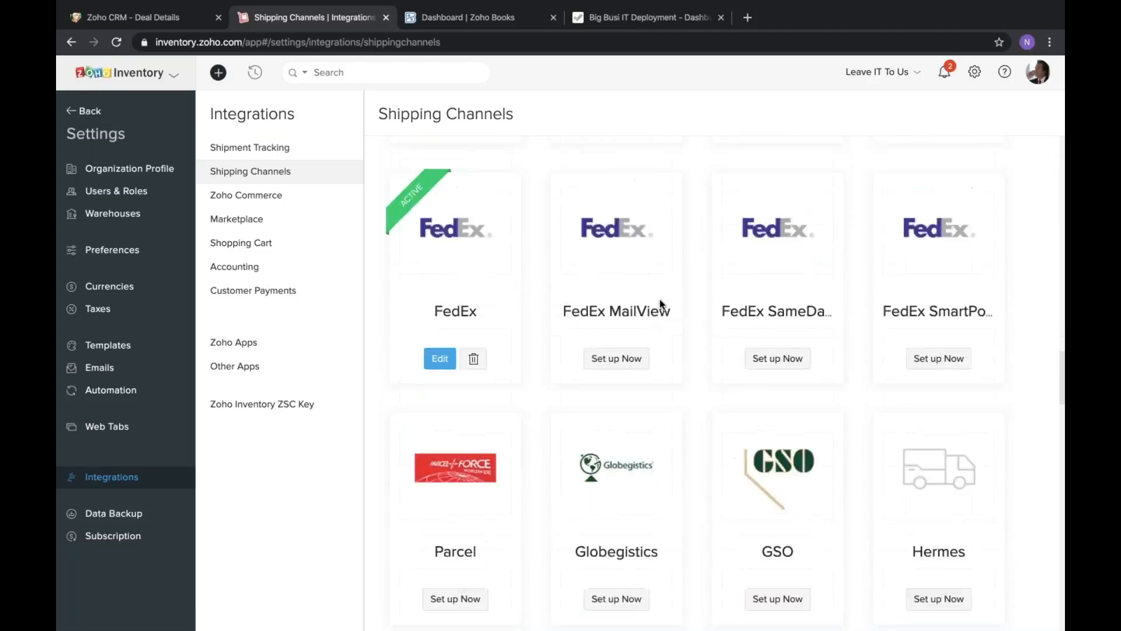
scroll(662, 304, "down", 20)
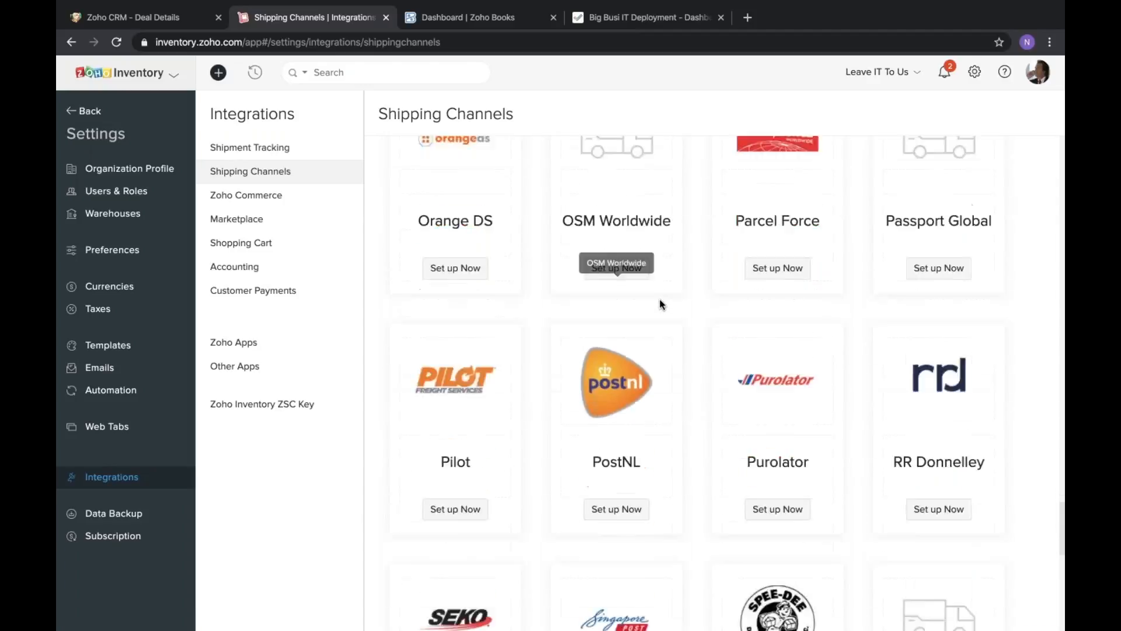
scroll(661, 304, "down", 4)
scroll(662, 304, "up", 20)
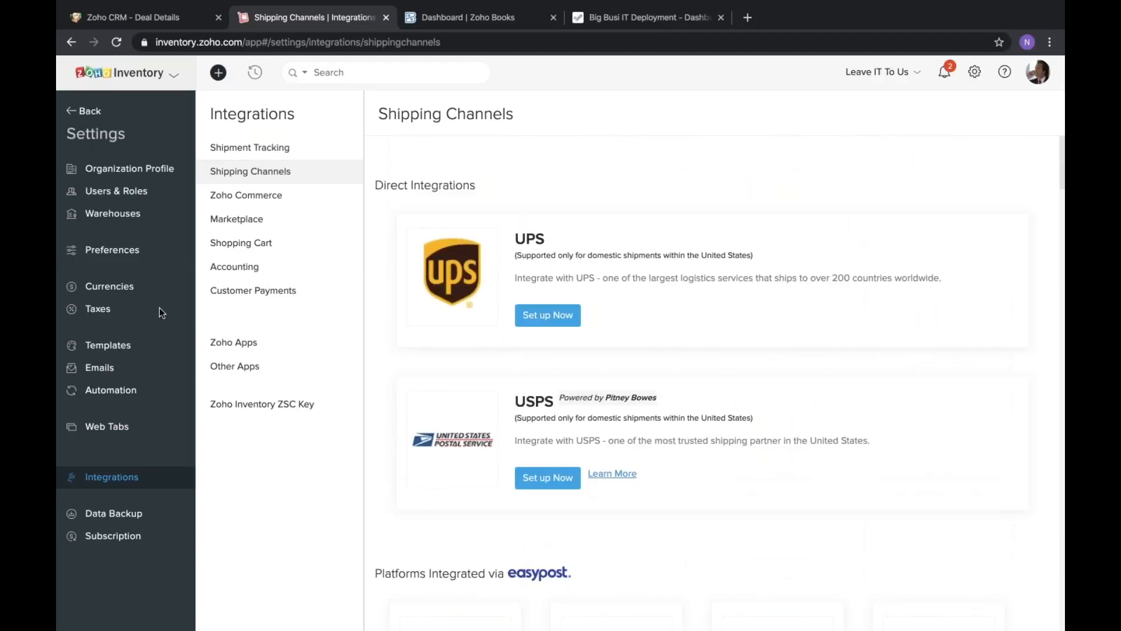
Leave the settings, review the delivered package and check where it sits in the packages overview.
left_click(94, 112)
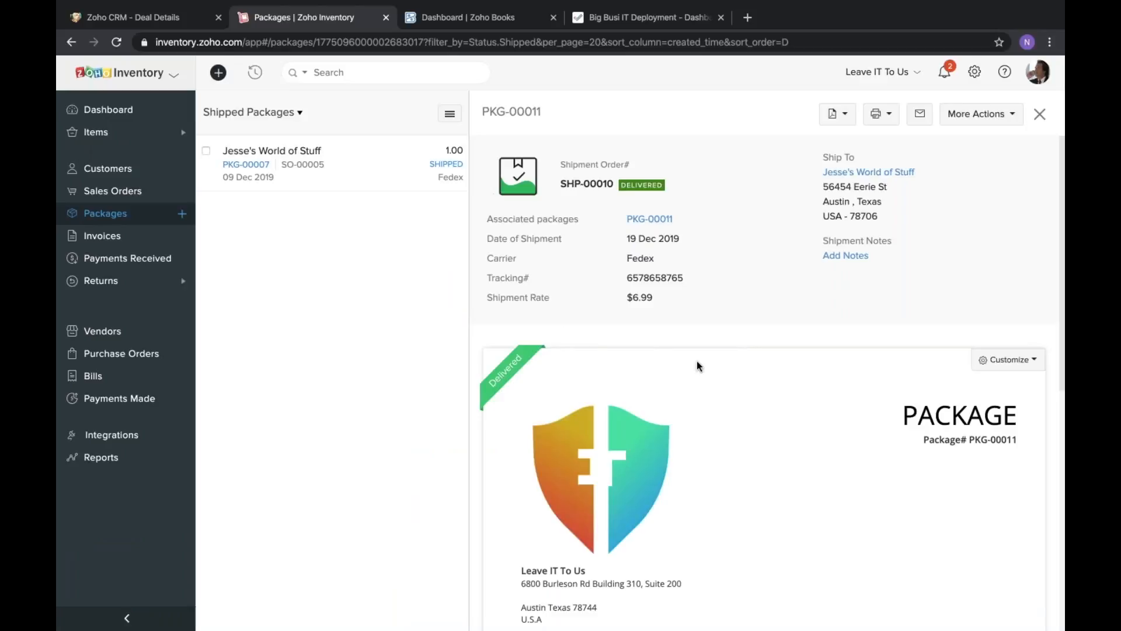
left_click(973, 115)
left_click(973, 115)
scroll(661, 348, "down", 1)
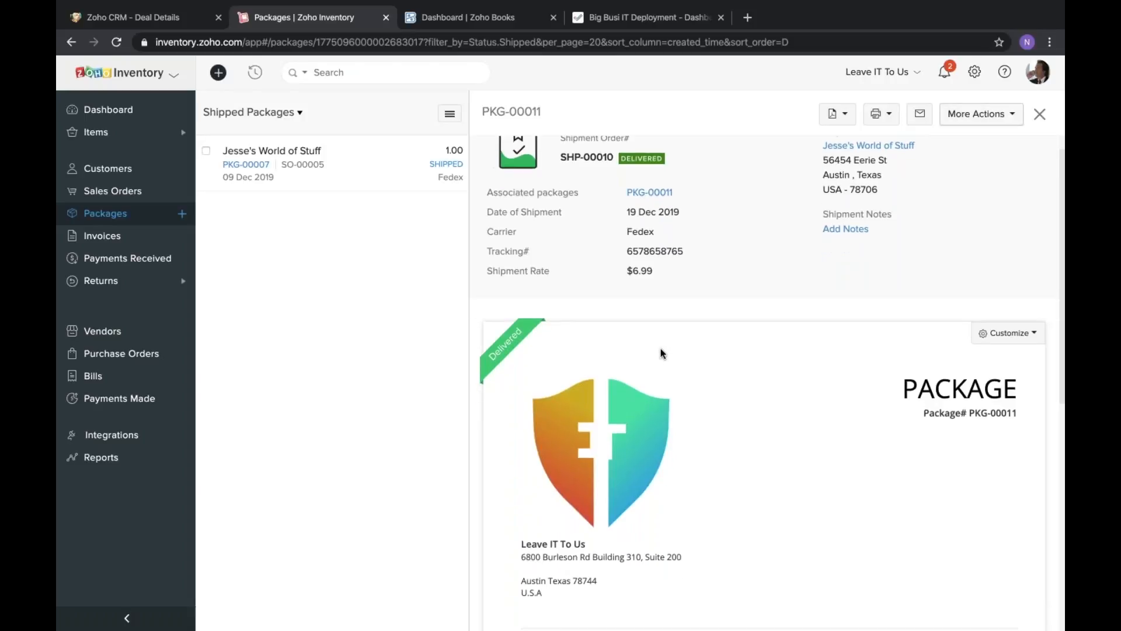
left_click(91, 216)
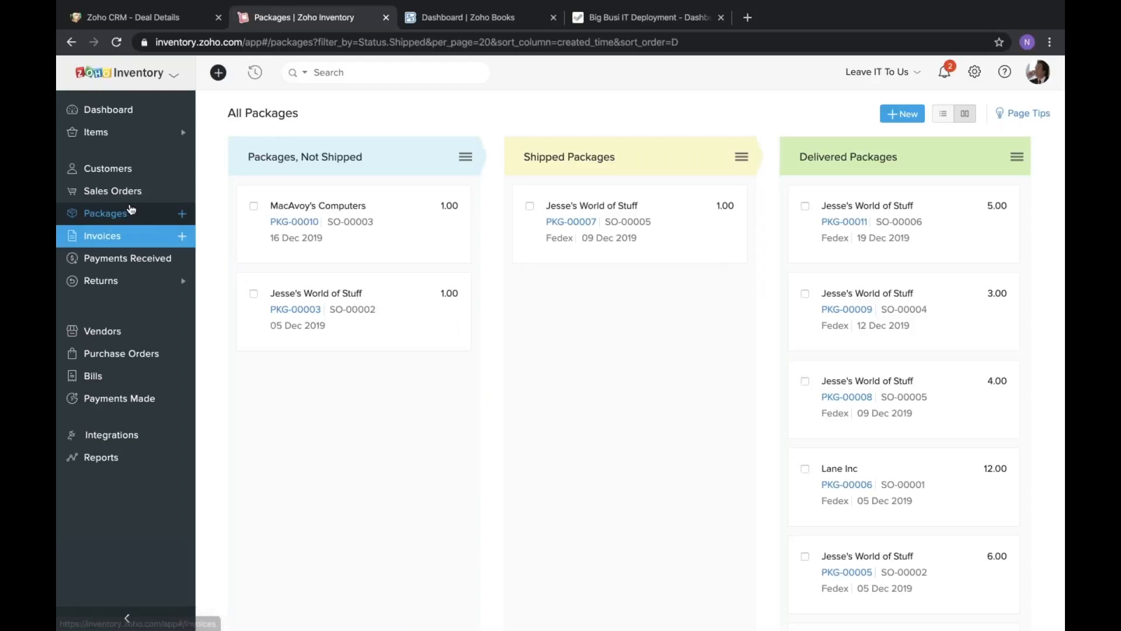
Open the 19 Dec 2019 sales order for Jesse's World of Stuff and start converting it to an invoice.
left_click(149, 193)
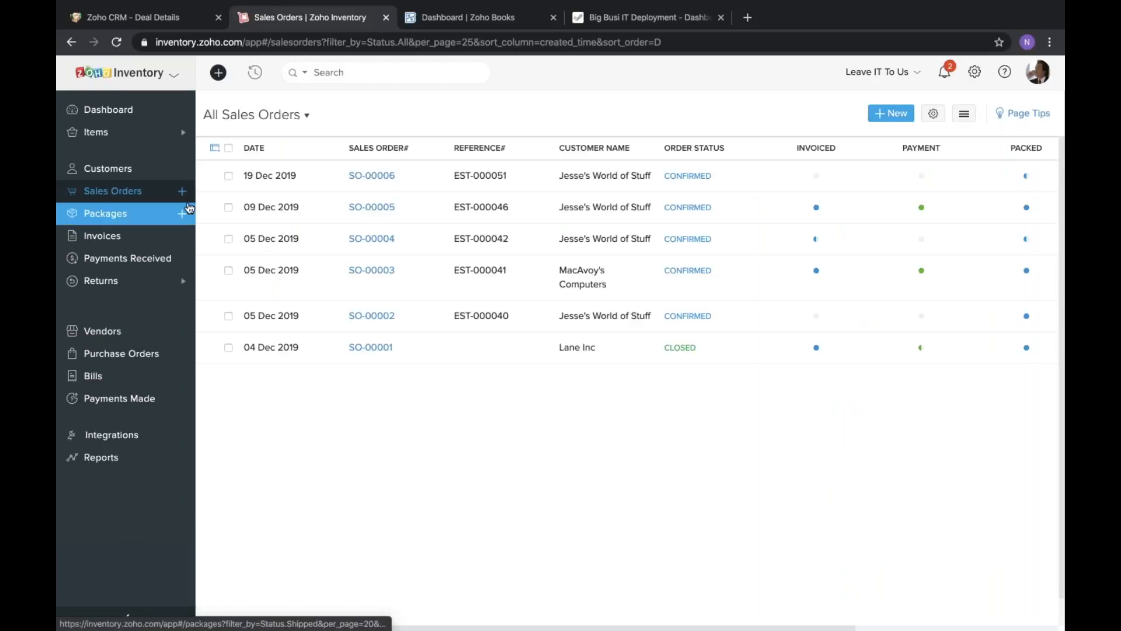
mouse_move(1029, 183)
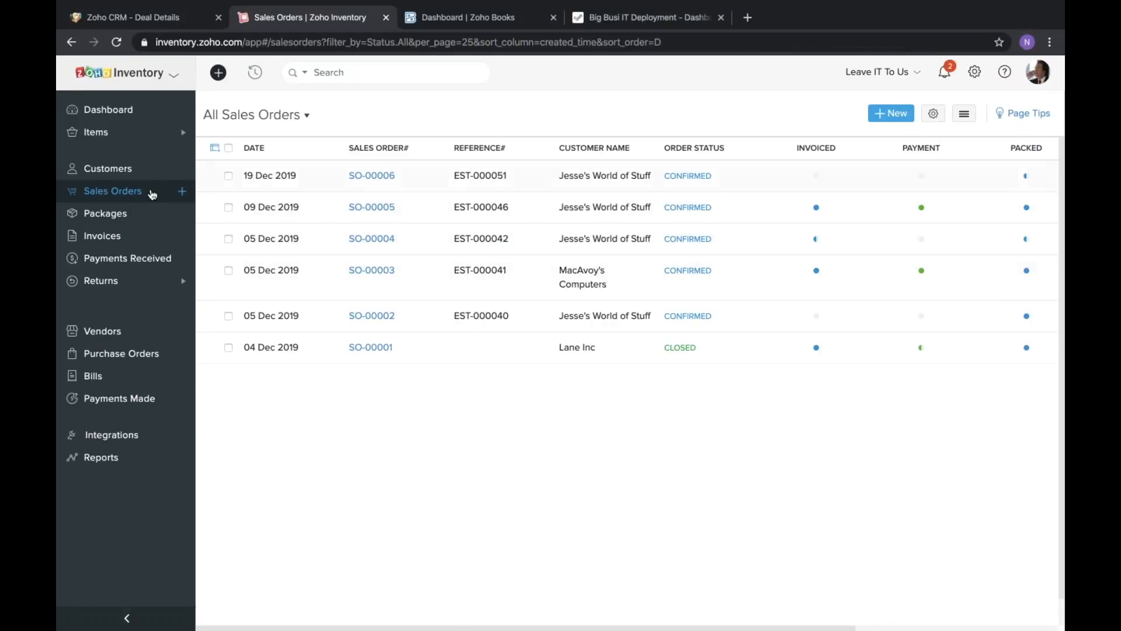
left_click(384, 175)
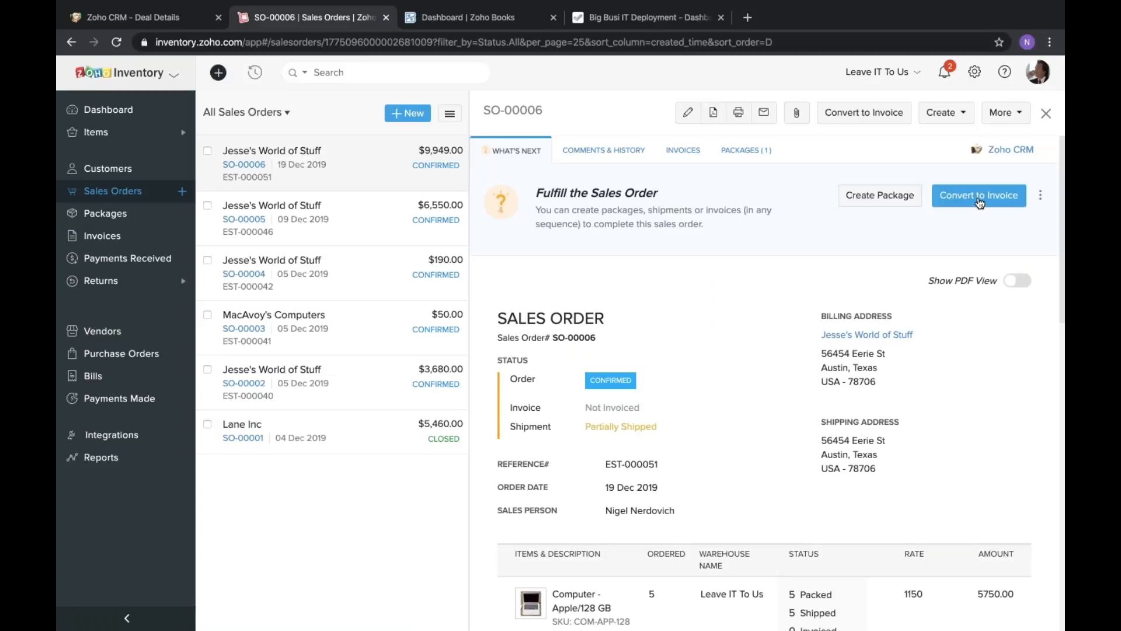
left_click(980, 199)
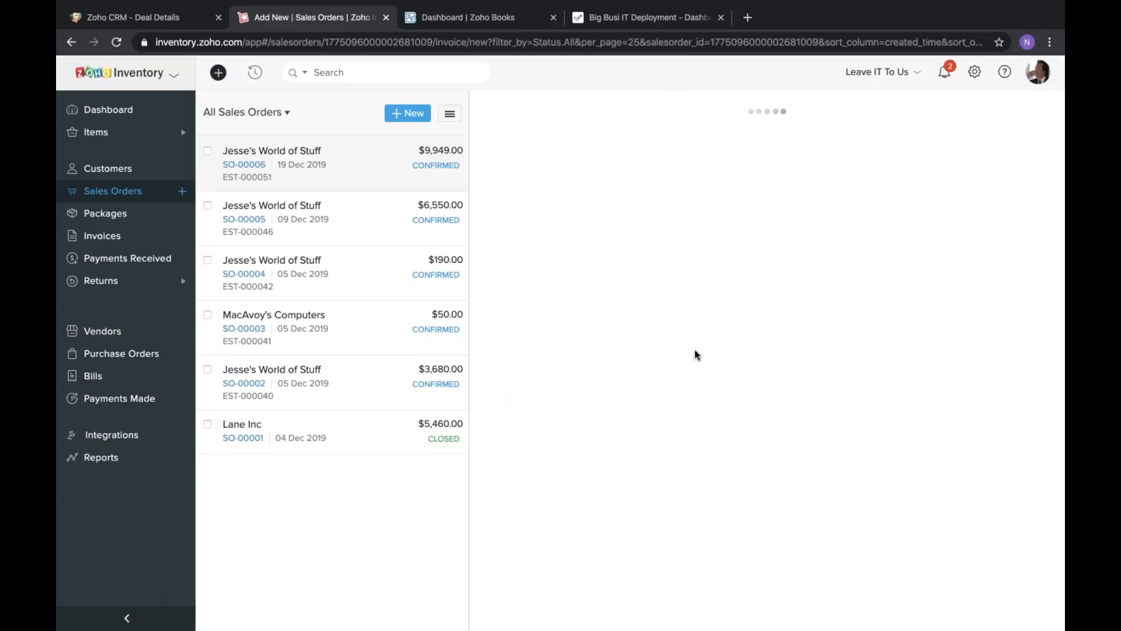
Remove the Computer -HP/128 GB and Printer-Inkjet line items from the new invoice.
scroll(695, 354, "down", 4)
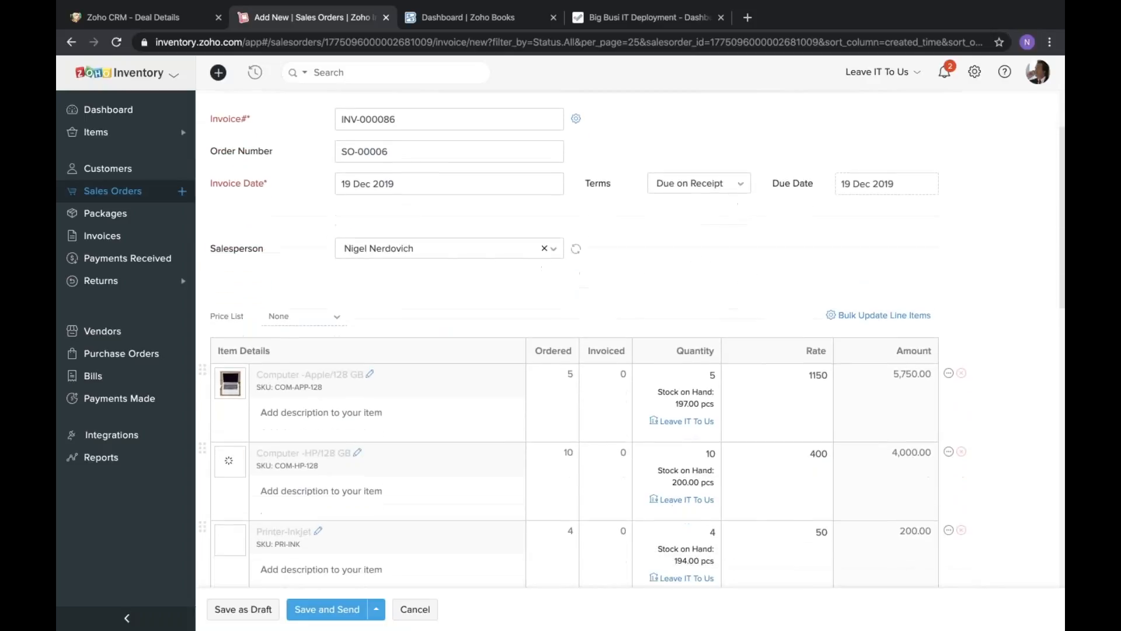
scroll(945, 403, "down", 1)
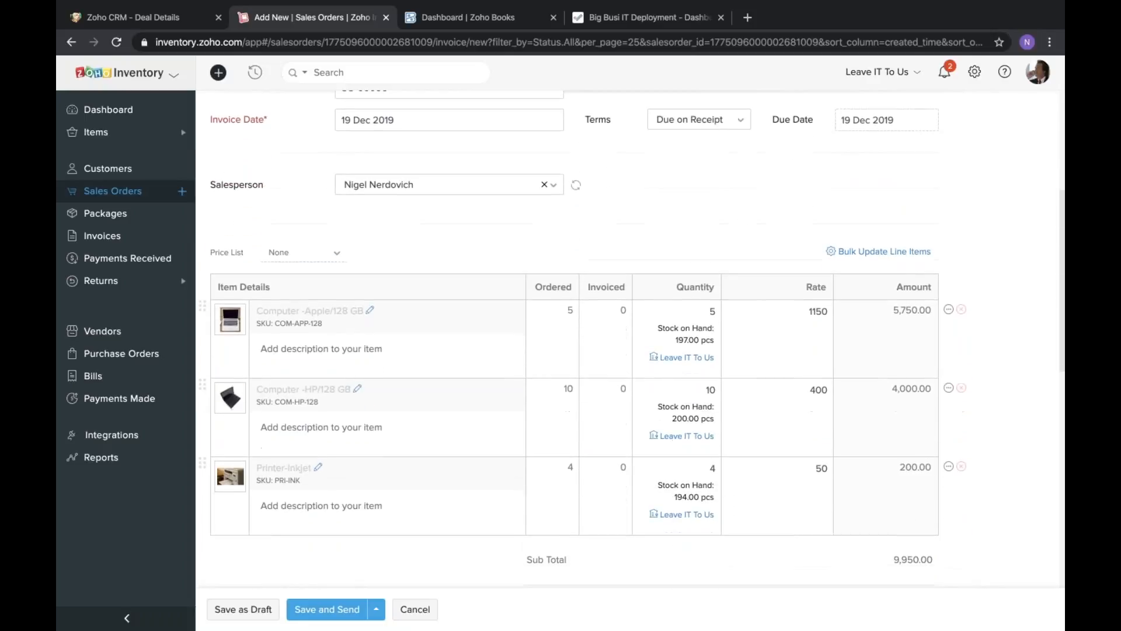
left_click(963, 390)
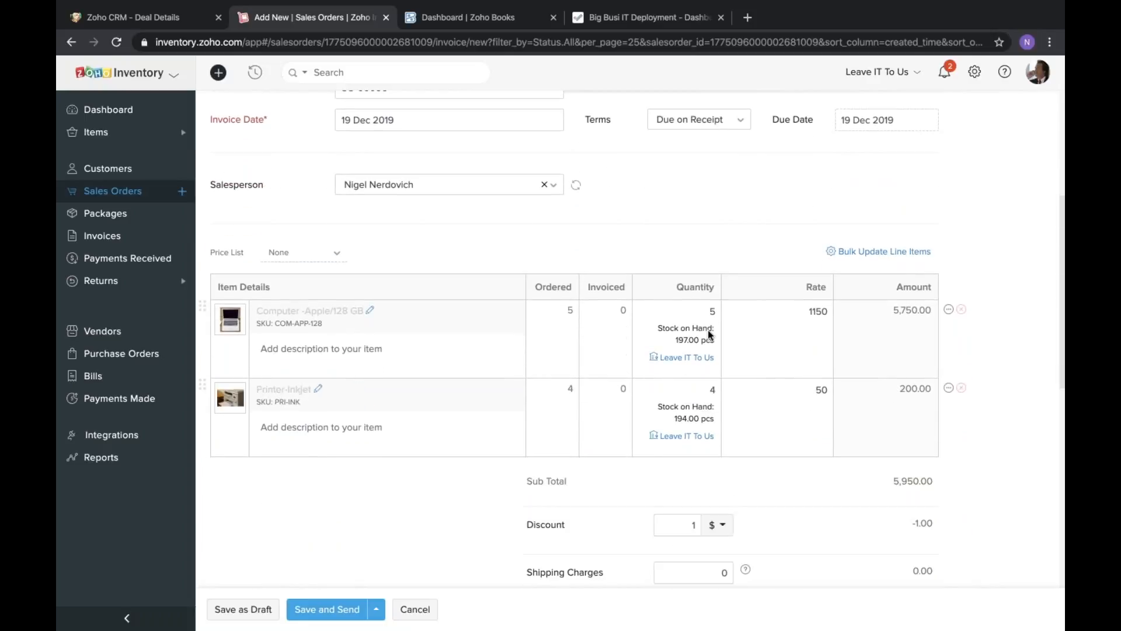
left_click(963, 390)
Set the invoice's payment terms to Net 30 and review its discount and charges section.
scroll(531, 313, "up", 3)
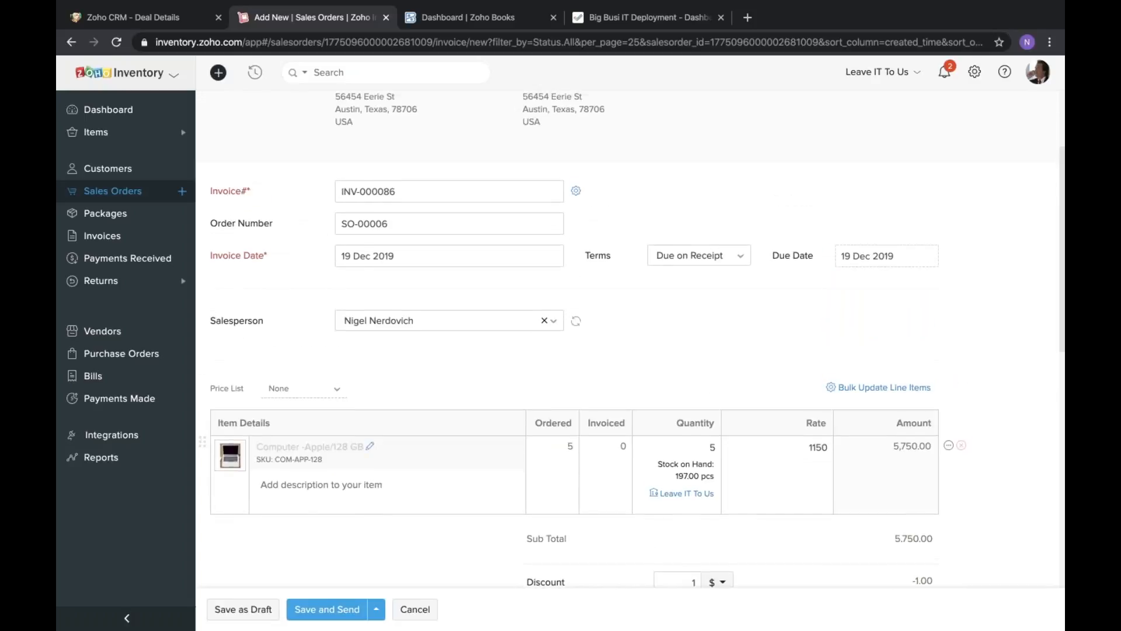
left_click(706, 291)
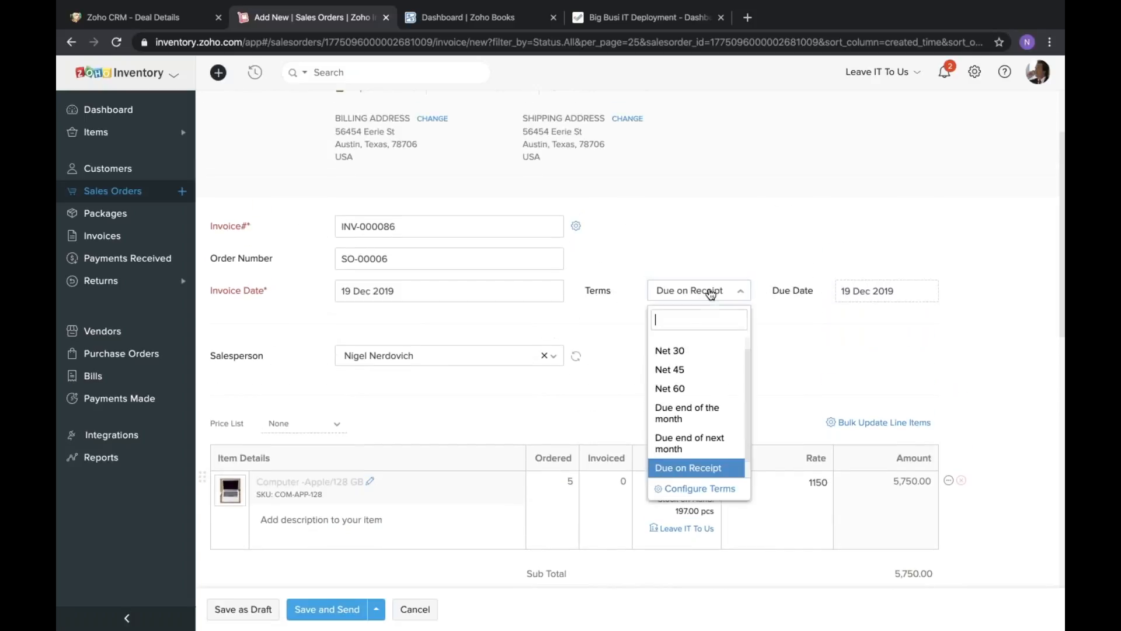
scroll(701, 474, "down", 1)
scroll(703, 436, "up", 1)
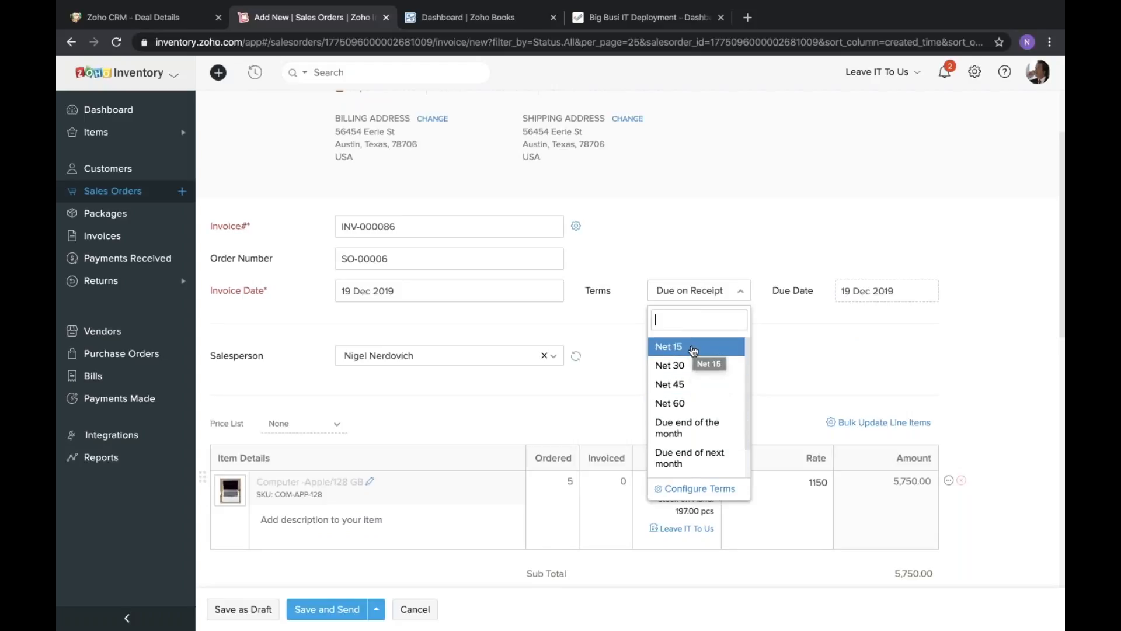
left_click(670, 365)
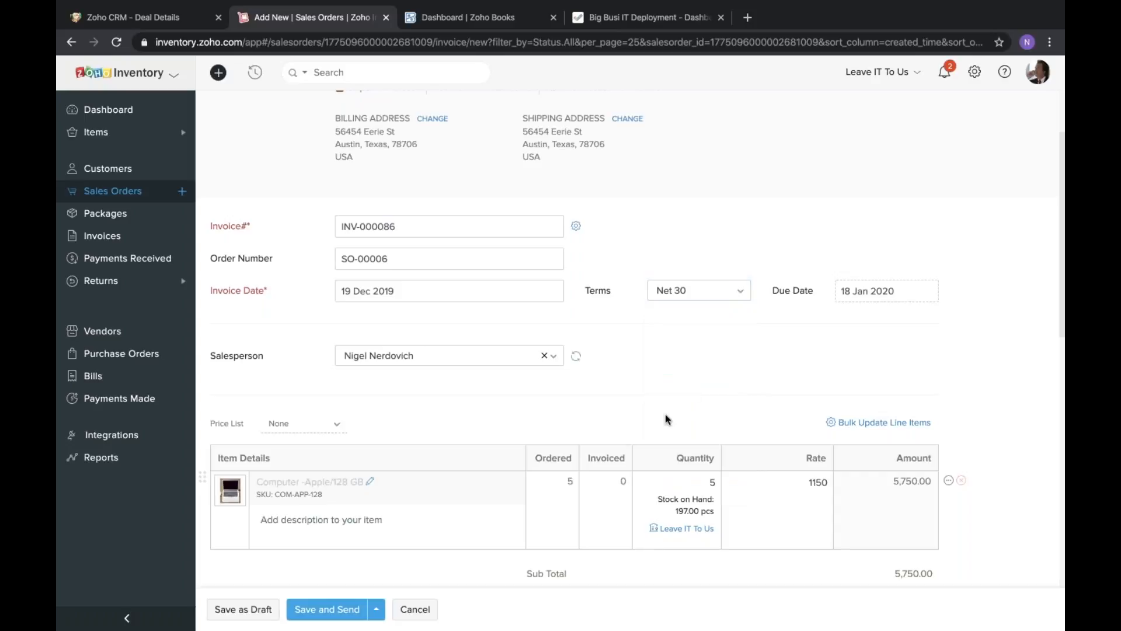
scroll(664, 415, "down", 6)
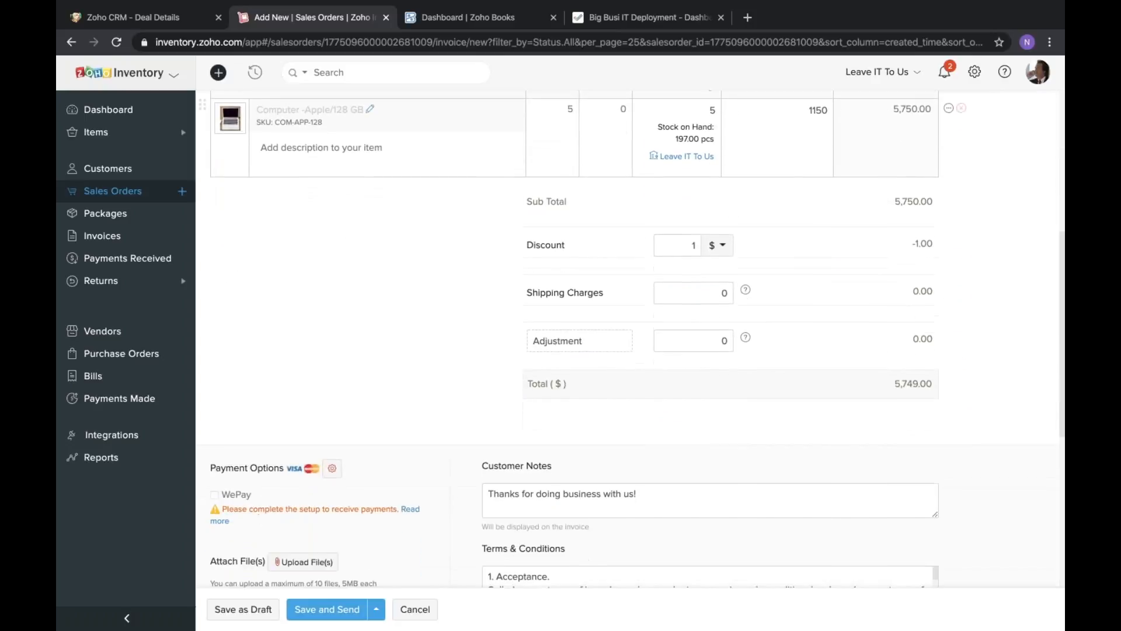
Review the invoice's payment options, customer notes, terms and email recipient, and save the invoice for sending.
scroll(486, 403, "down", 5)
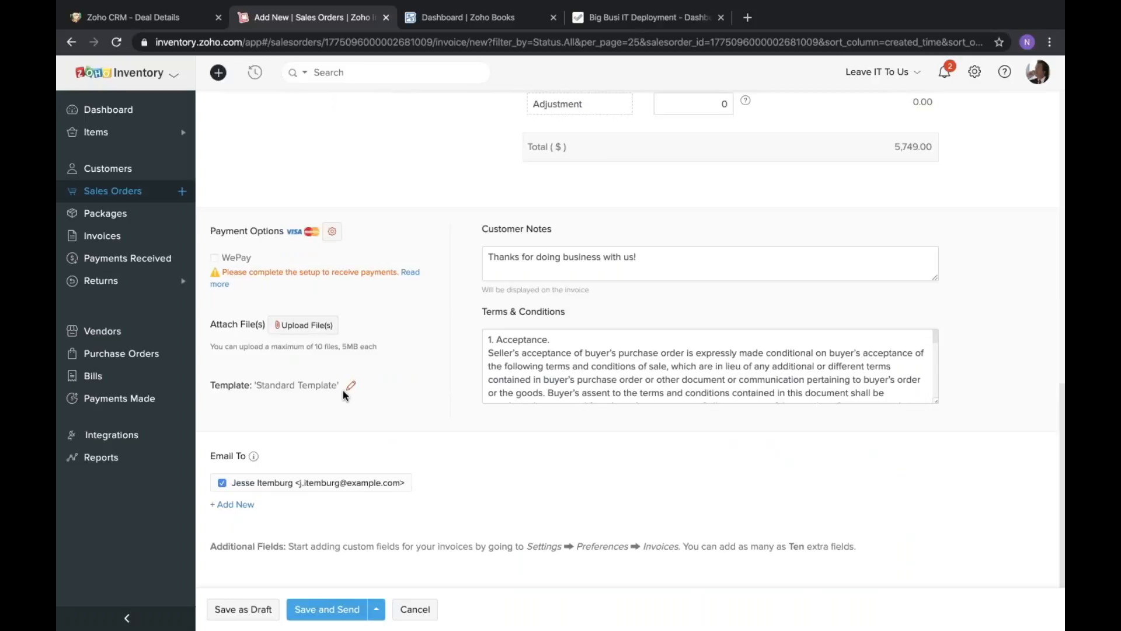
scroll(268, 236, "up", 2)
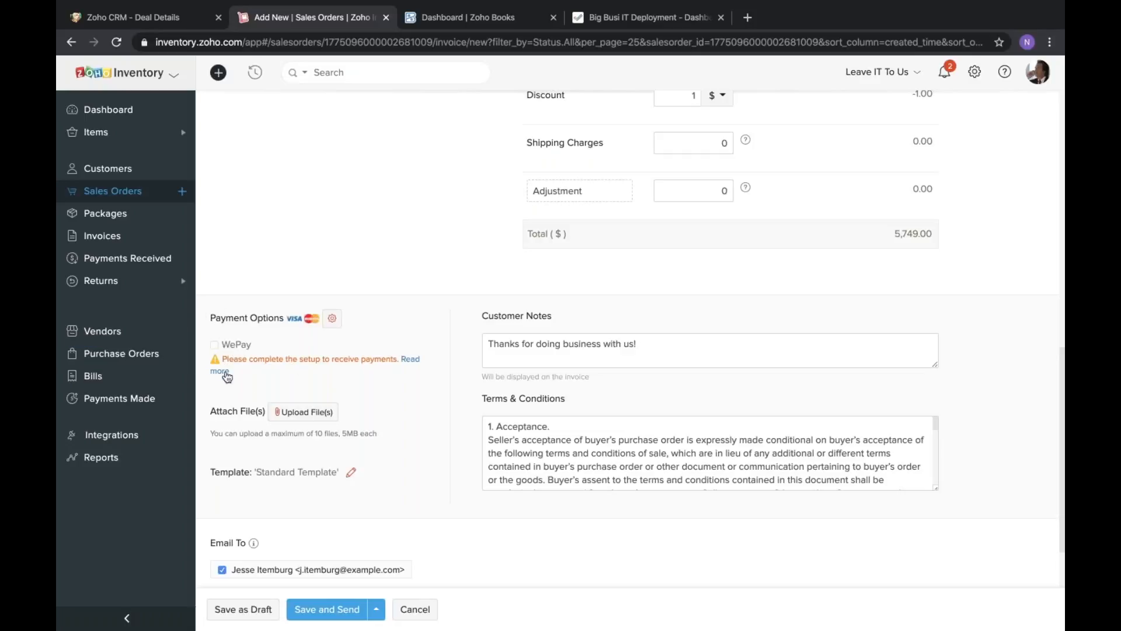
scroll(378, 366, "down", 1)
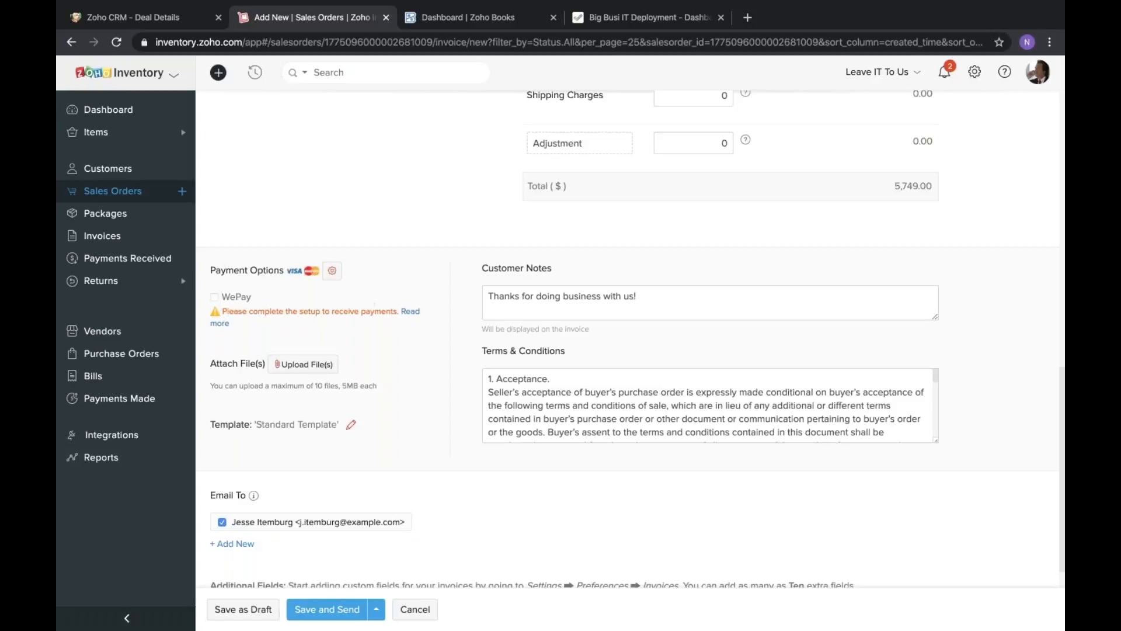
scroll(406, 296, "down", 1)
scroll(406, 296, "down", 1)
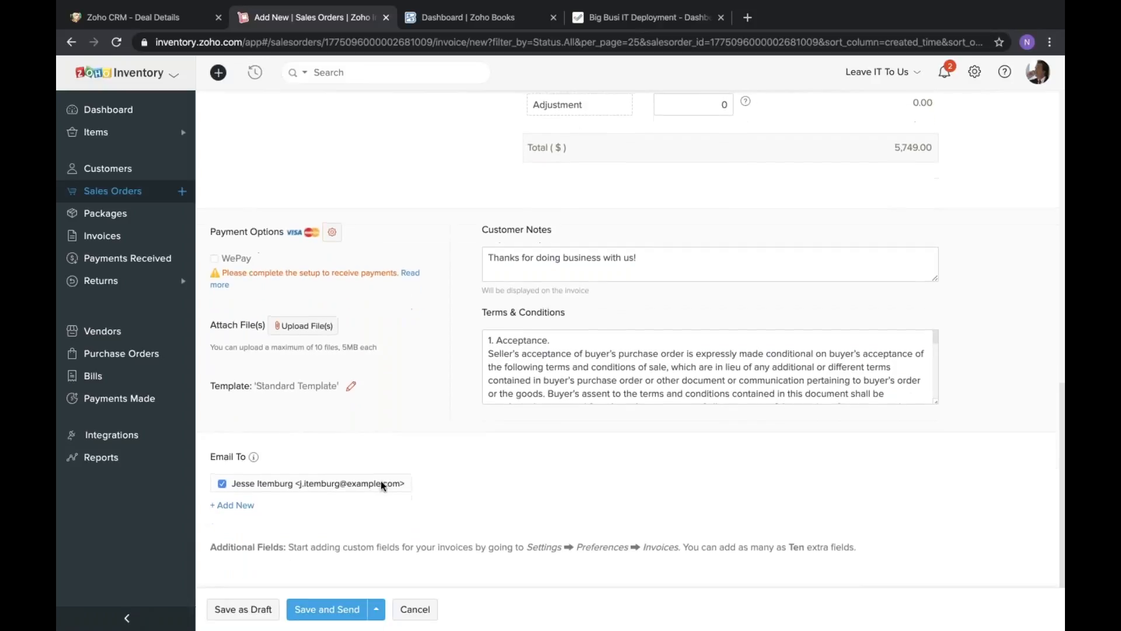
left_click(325, 611)
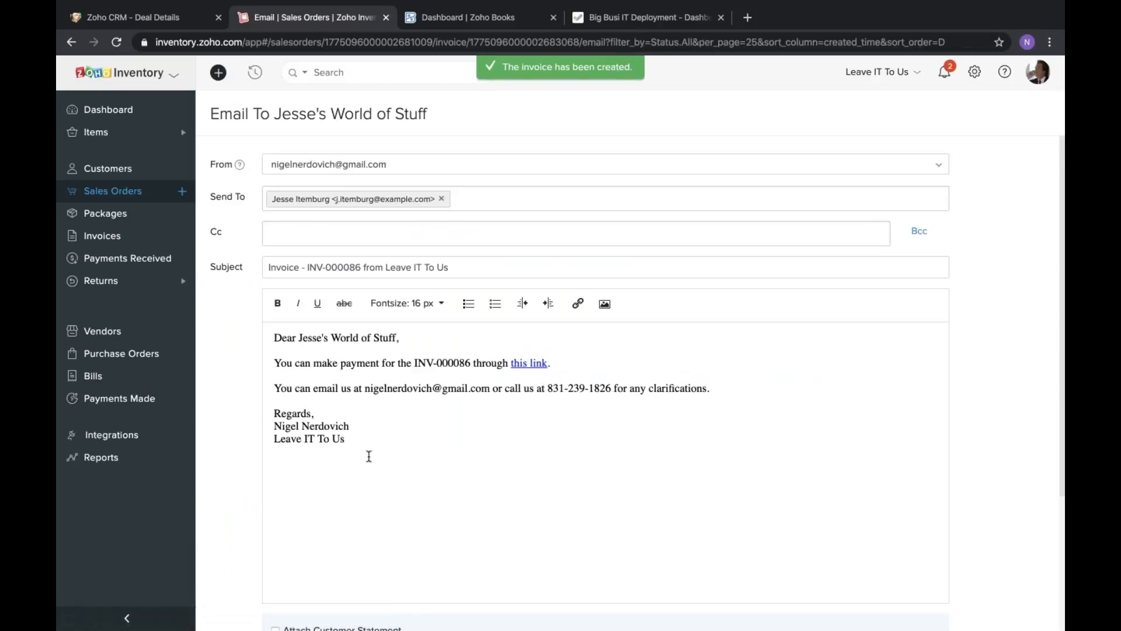
Email the invoice to Jesse's World of Stuff with the invoice PDF attached.
scroll(228, 445, "down", 2)
scroll(228, 445, "down", 1)
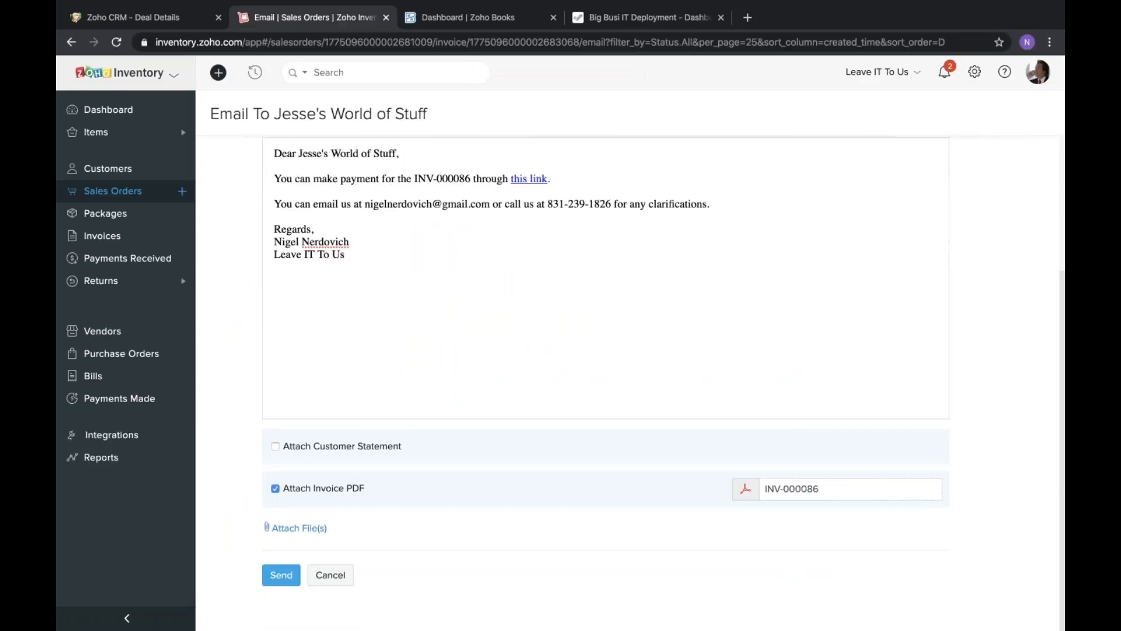
left_click(289, 575)
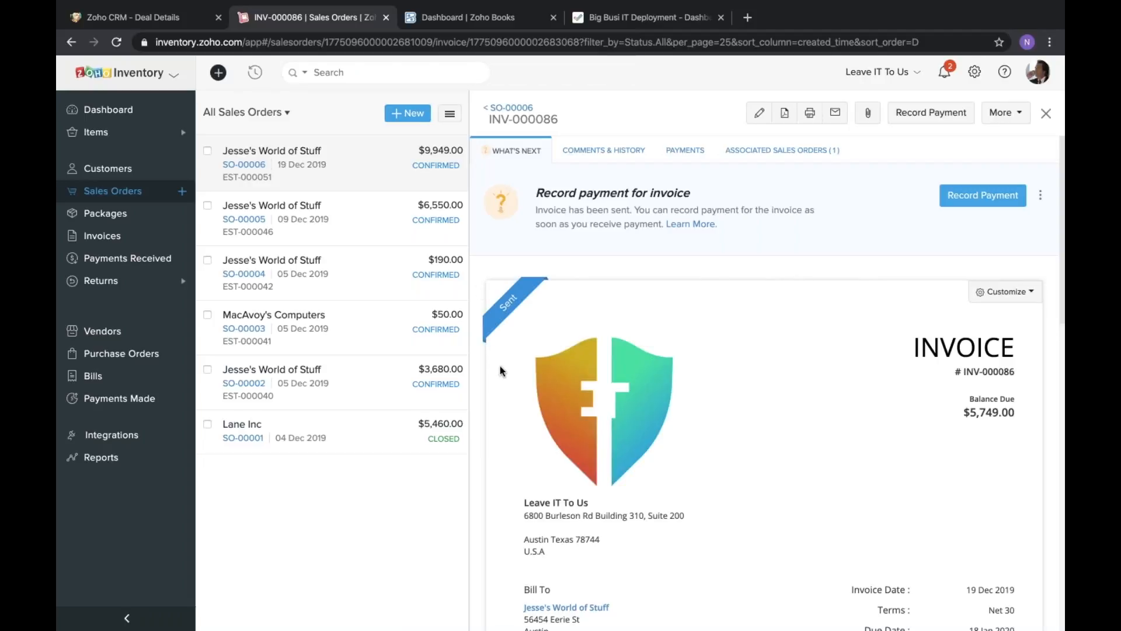
Look over the sent invoice and record its full payment of 5749 USD with Check as the payment mode.
scroll(500, 367, "down", 4)
scroll(500, 371, "up", 4)
left_click(969, 207)
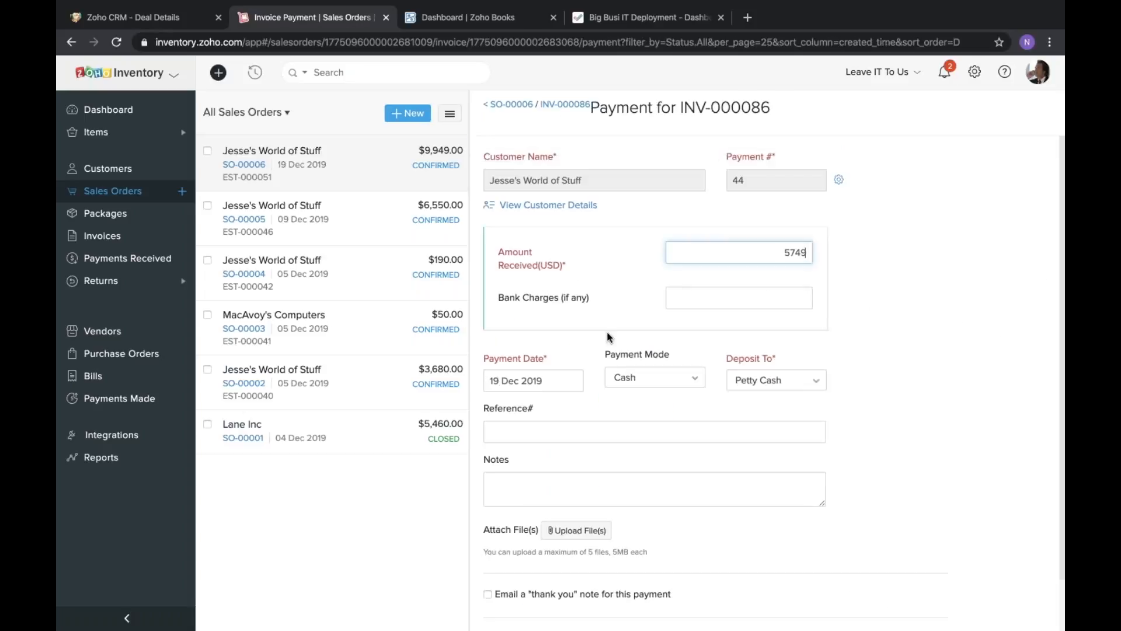
scroll(608, 338, "down", 1)
left_click(654, 347)
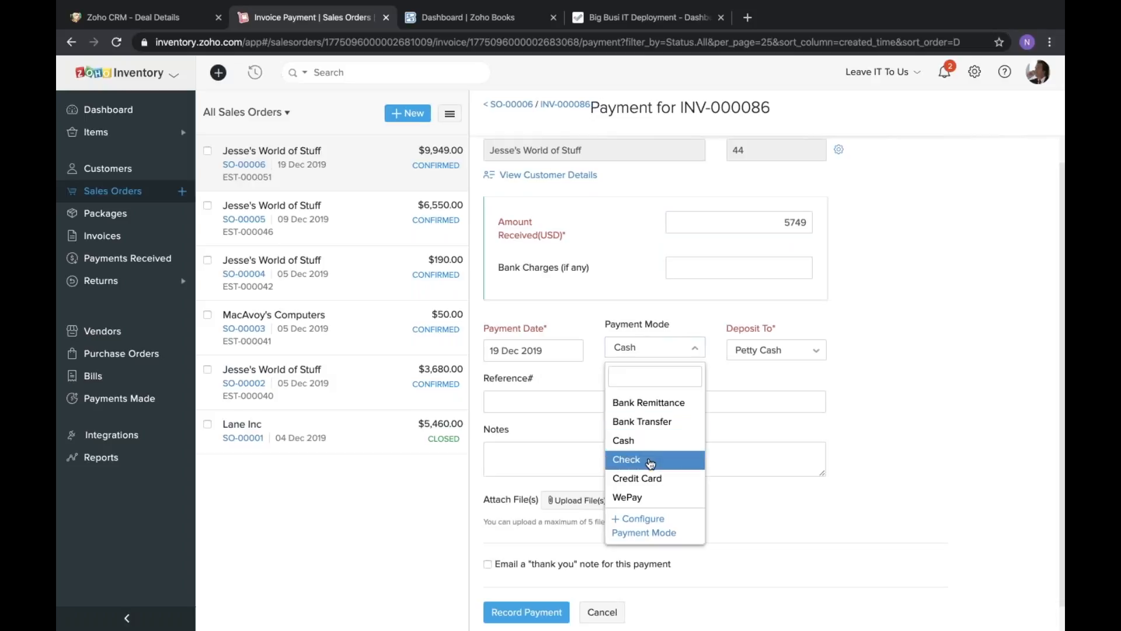
left_click(642, 455)
scroll(542, 446, "down", 1)
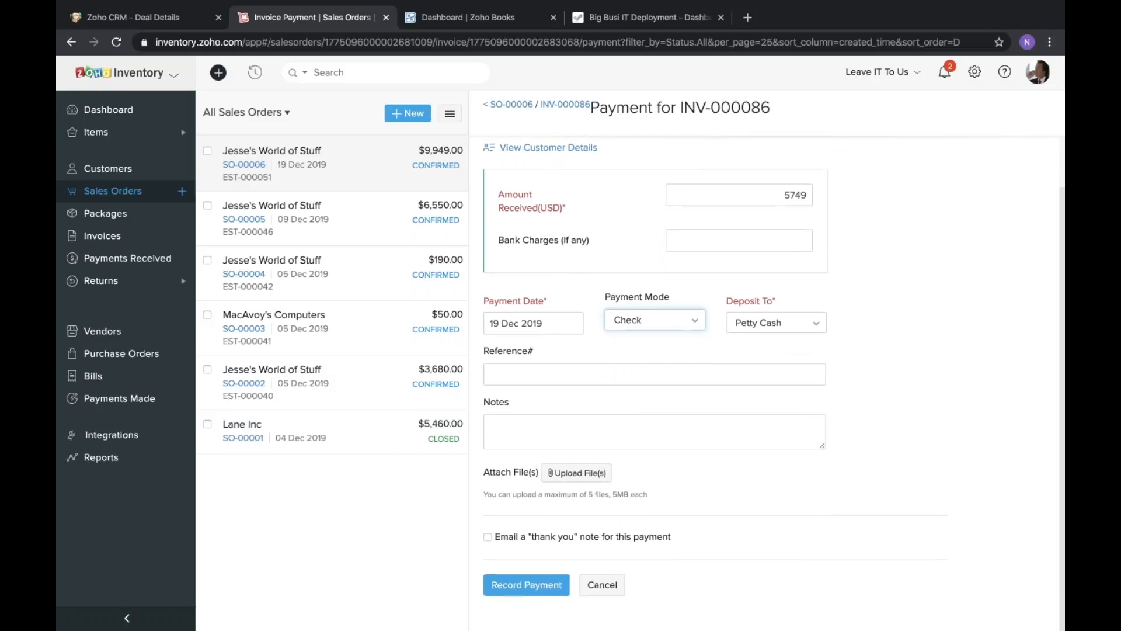
left_click(526, 585)
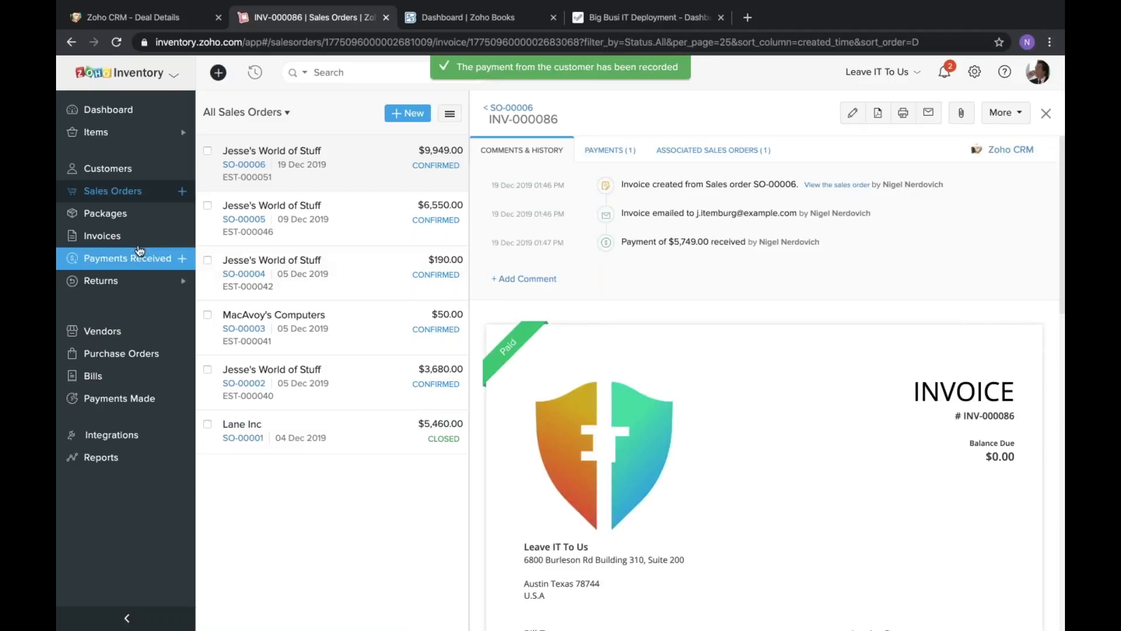
Return to the refreshed sales orders list and open the 19 Dec 2019 order for Jesse's World of Stuff.
left_click(117, 193)
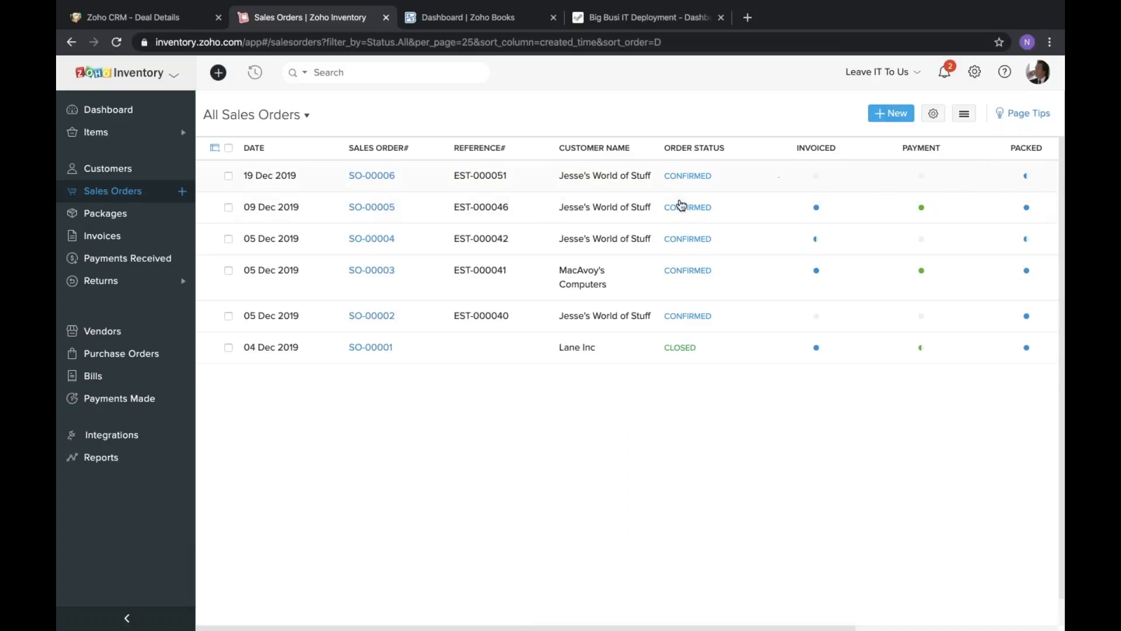
key("super+r")
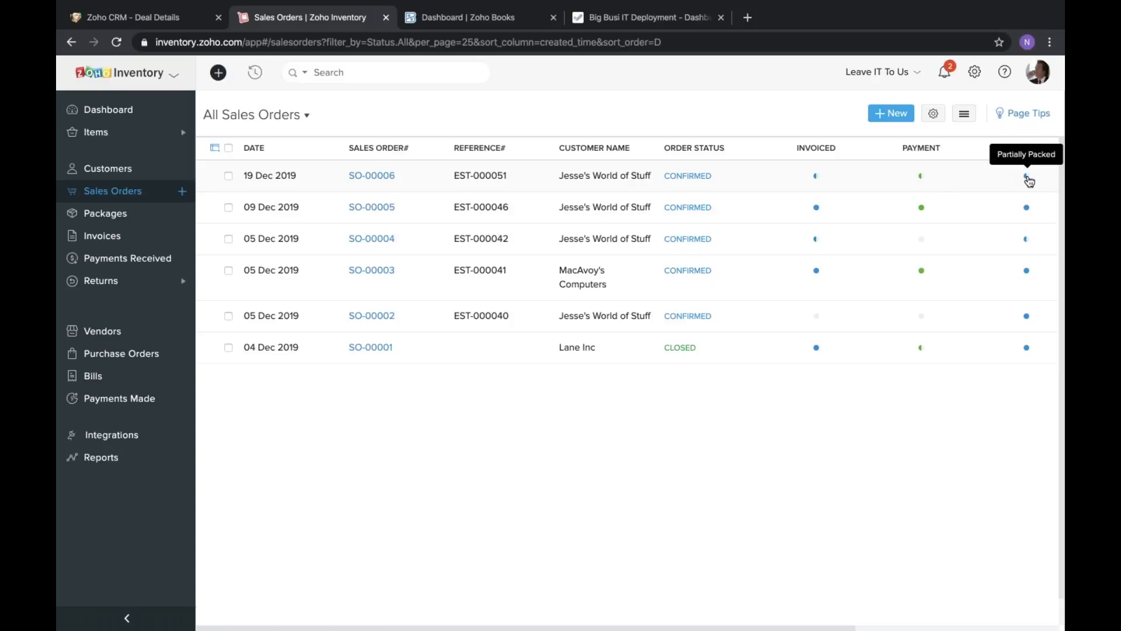
left_click(734, 178)
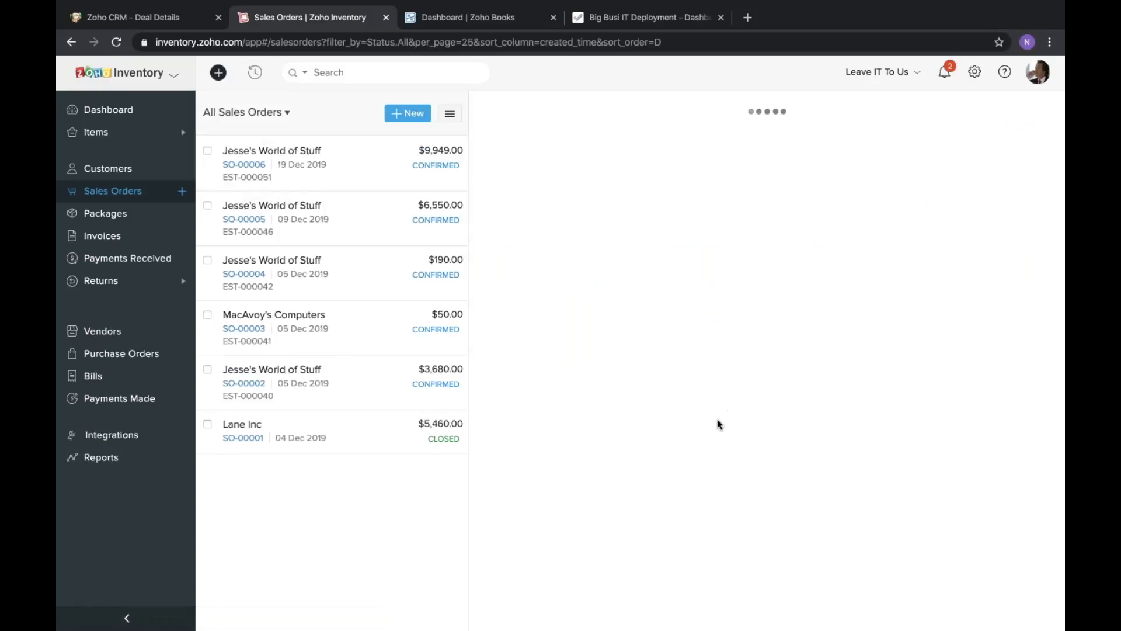
Examine the sales order's overall status and the packed, shipped and invoiced quantities of each line item.
scroll(718, 419, "down", 4)
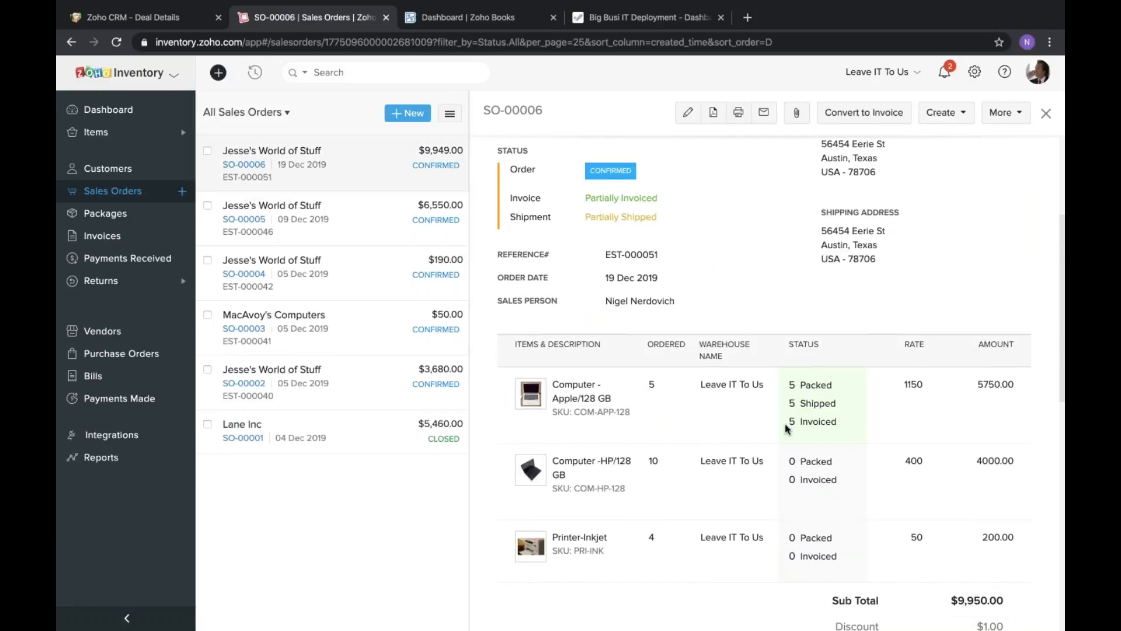
scroll(754, 440, "down", 1)
scroll(801, 288, "down", 2)
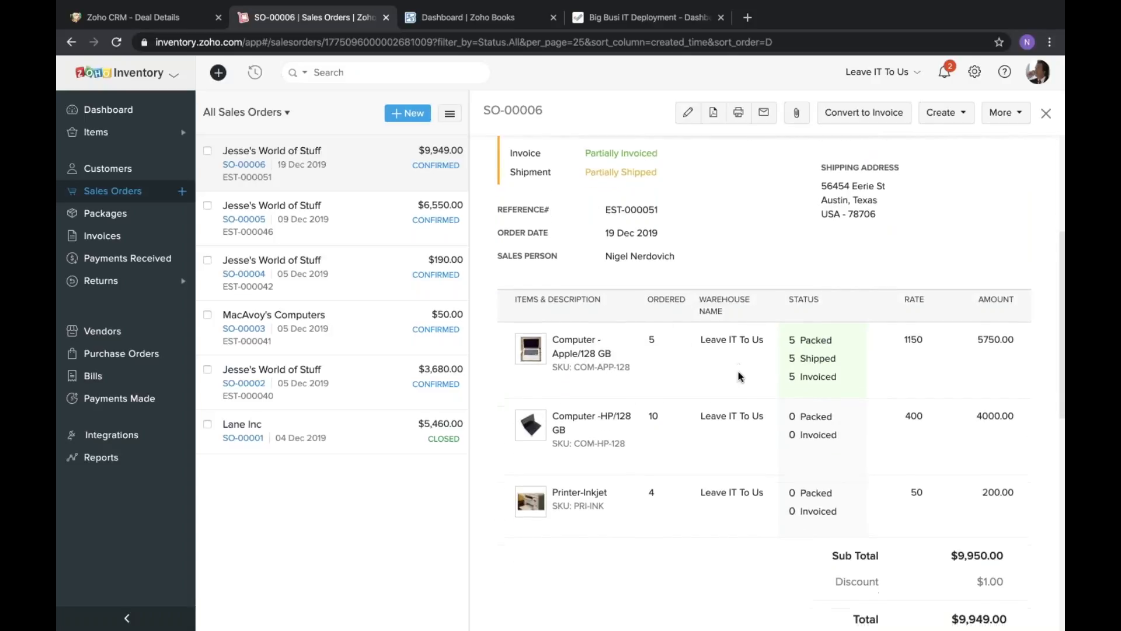
triple_click(801, 288)
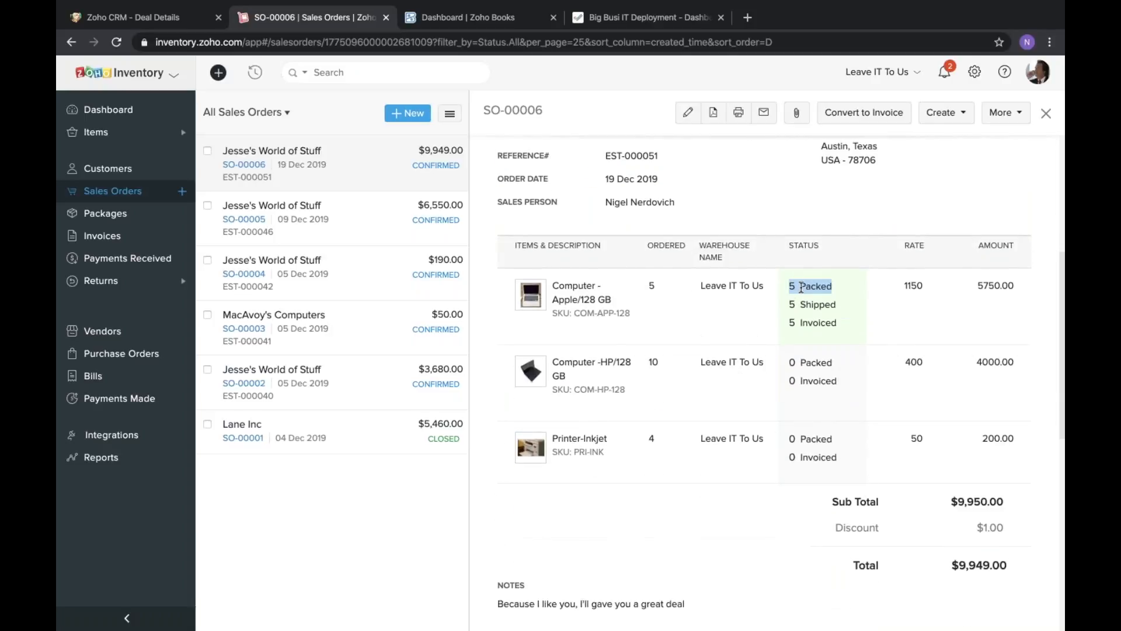
triple_click(799, 304)
left_click(791, 420)
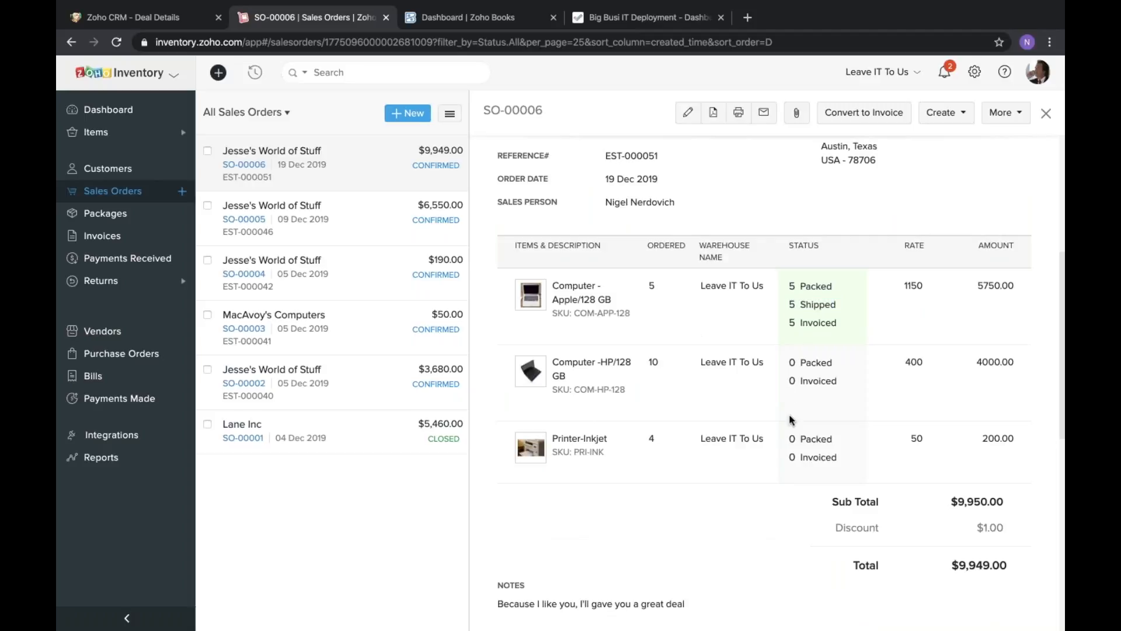
scroll(792, 428, "up", 1)
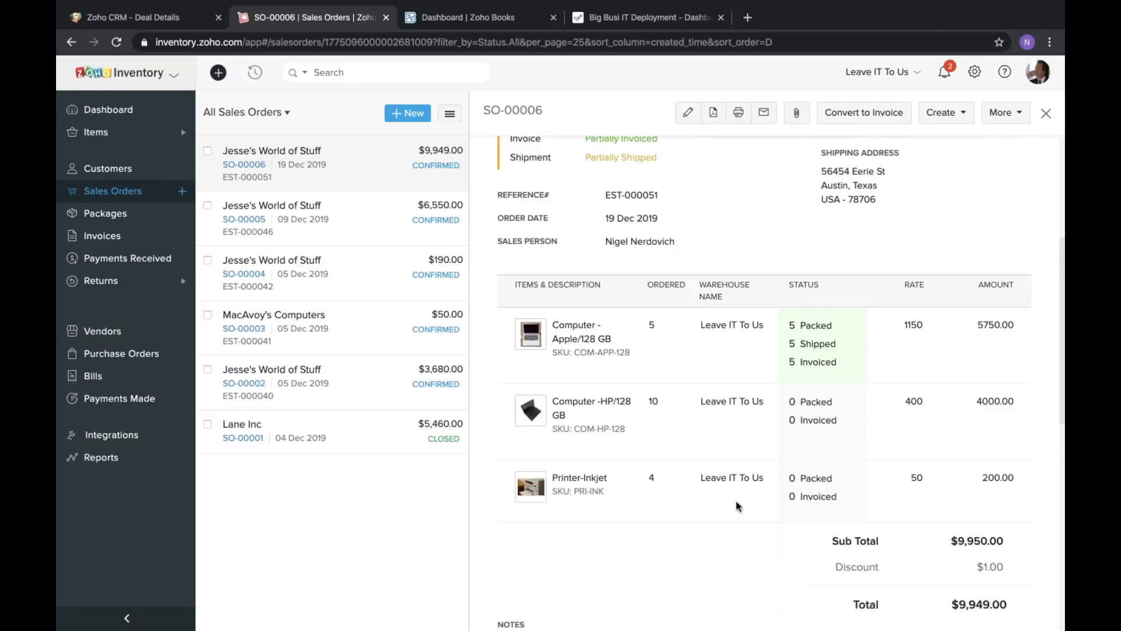
scroll(736, 500, "down", 2)
scroll(738, 498, "up", 7)
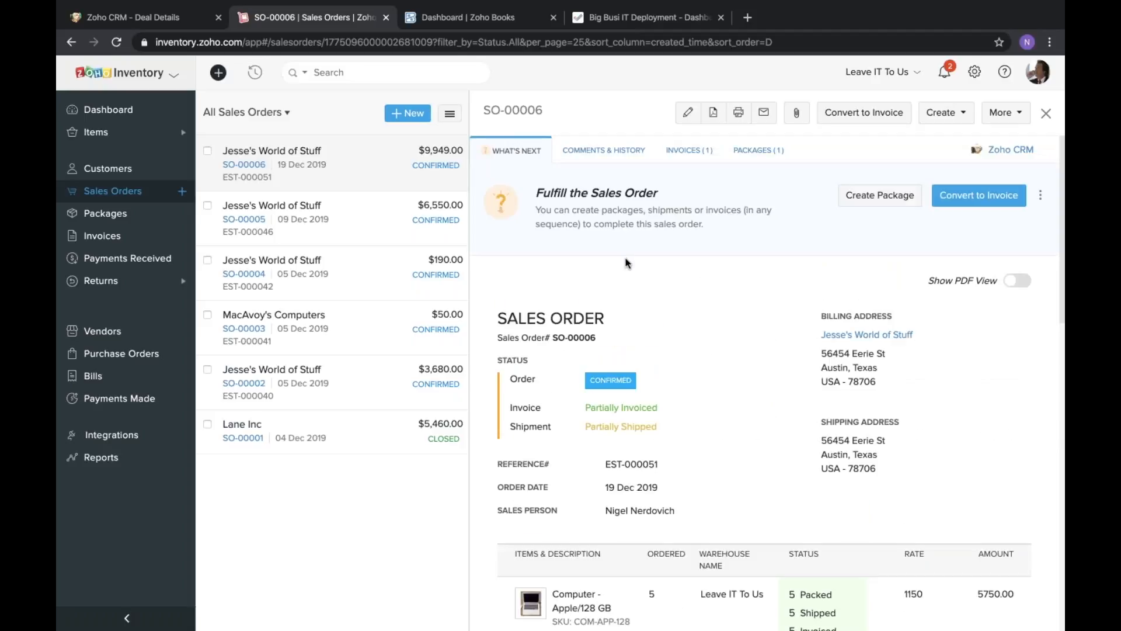
scroll(626, 264, "down", 3)
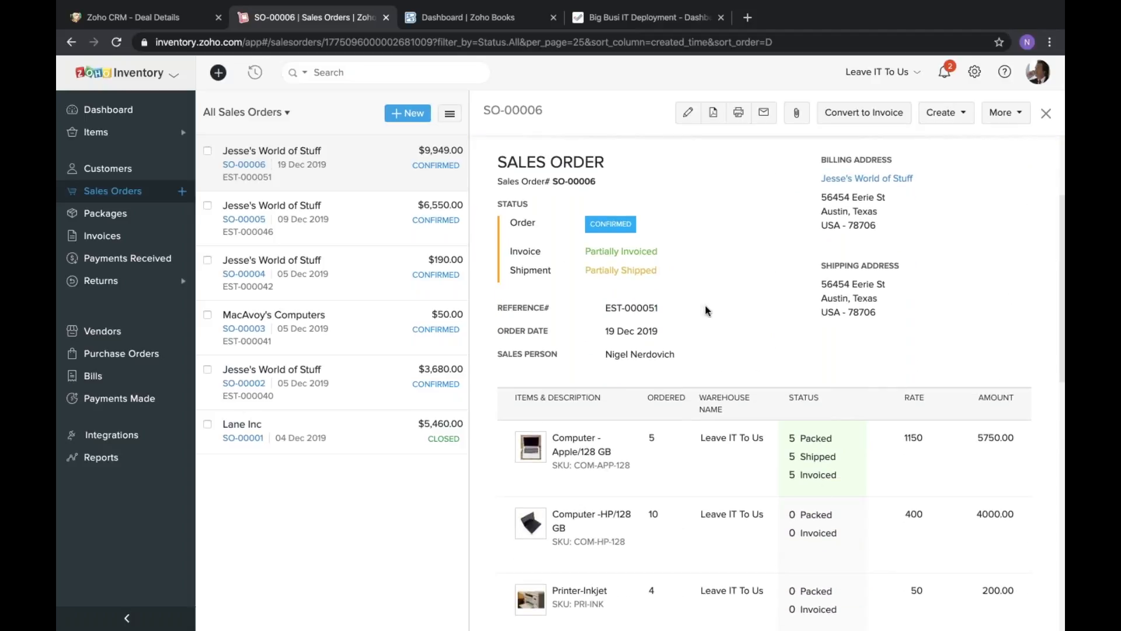
scroll(704, 296, "up", 4)
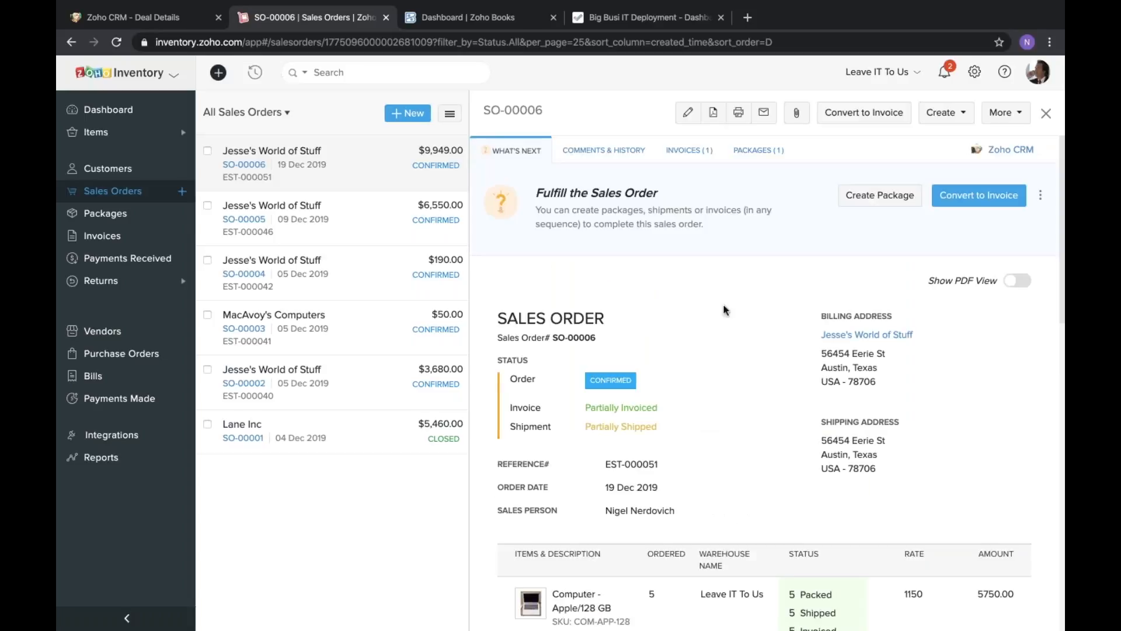
scroll(739, 323, "down", 2)
scroll(739, 323, "up", 2)
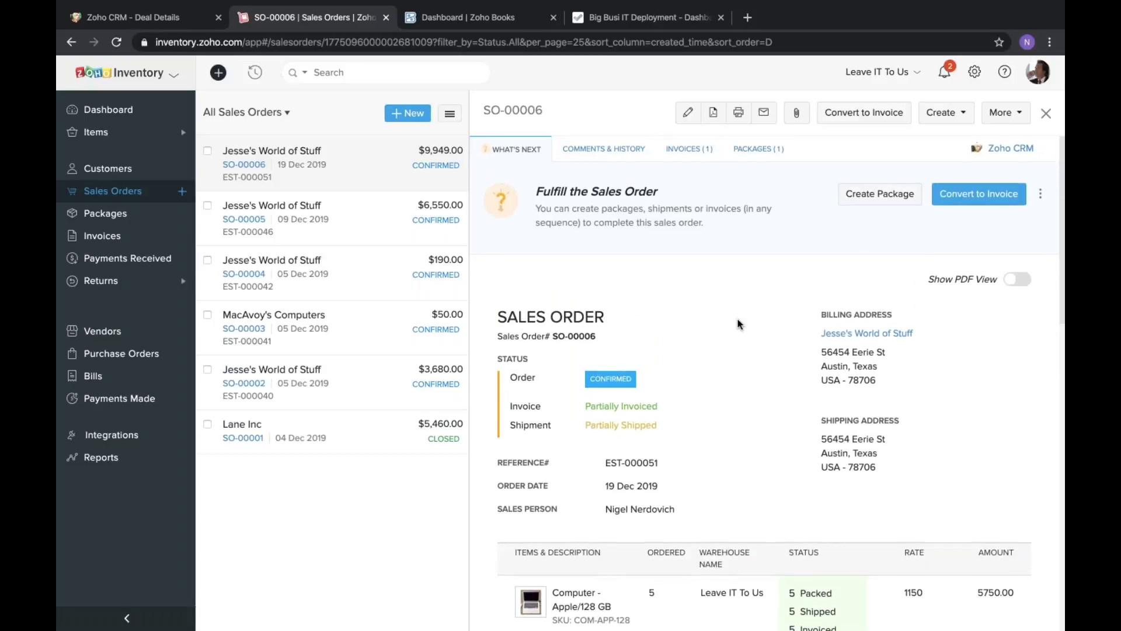
Switch to the "A lotta items" deal in Zoho CRM, refresh its Zoho Finance records and review the sales order and invoice.
left_click(162, 19)
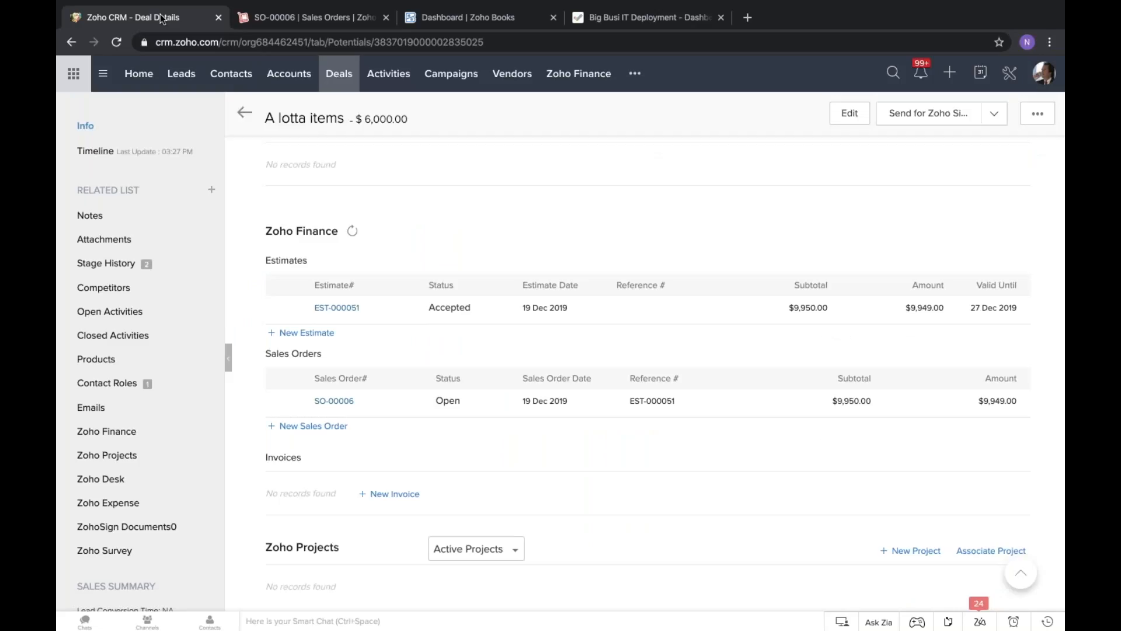
left_click(352, 232)
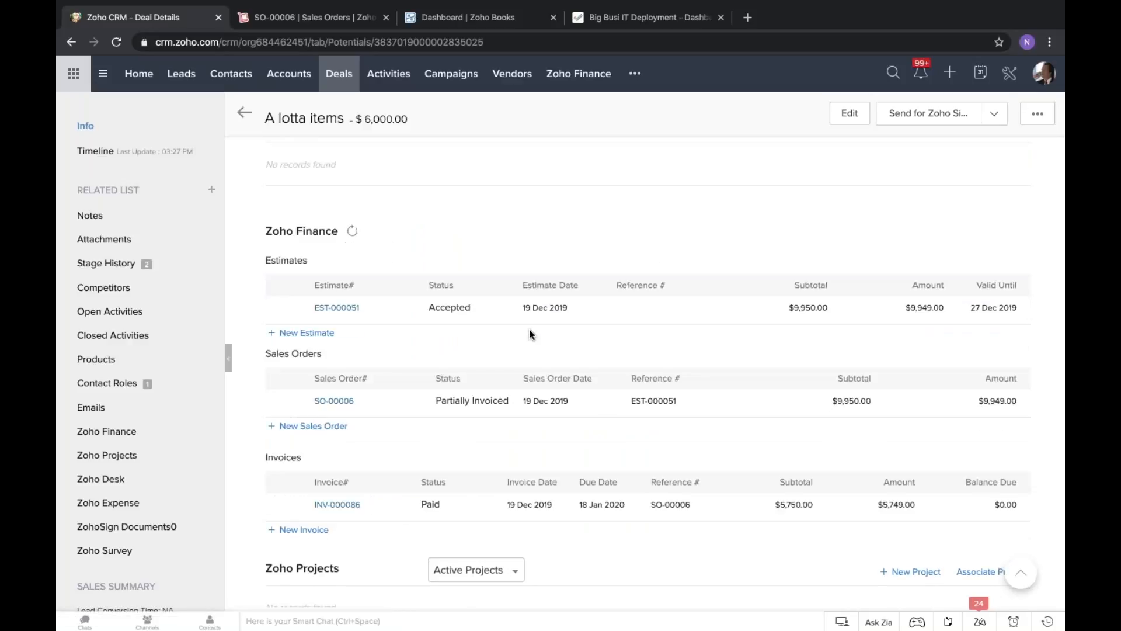
scroll(511, 327, "down", 1)
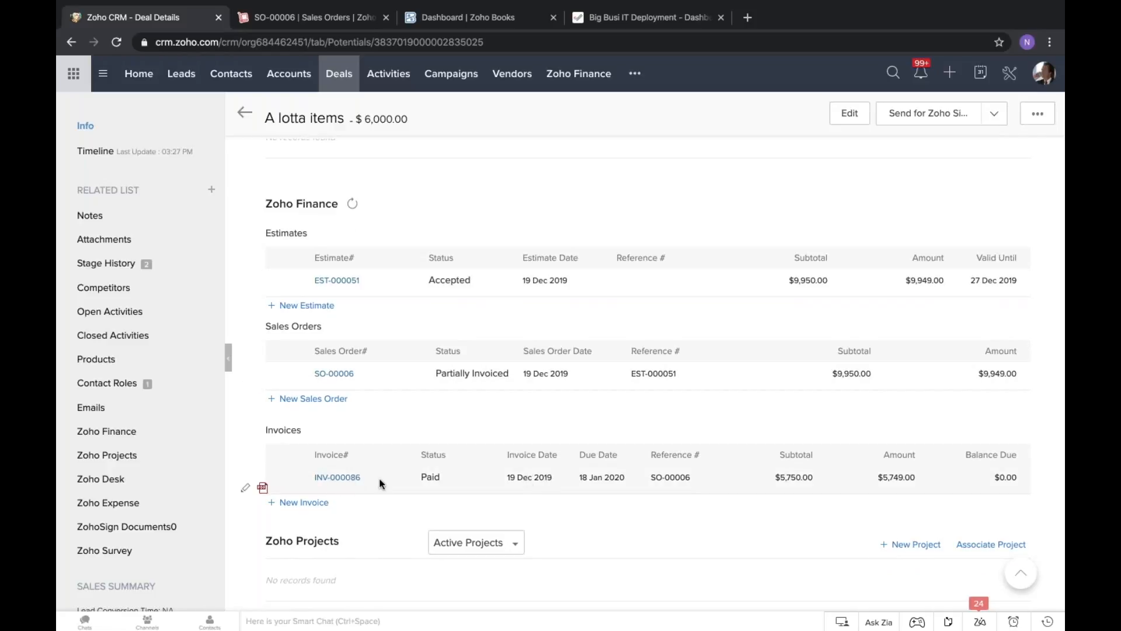
scroll(546, 409, "up", 10)
scroll(548, 412, "up", 10)
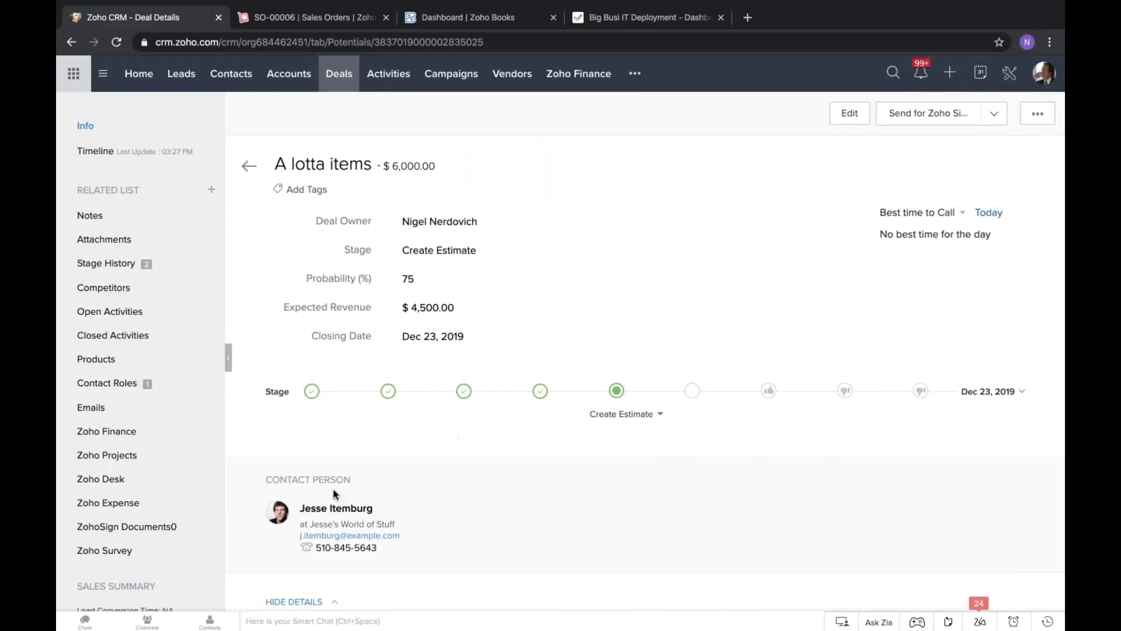
Open the deal's contact person and examine the contact's ordered items, shipments in progress, and receivables and payables.
left_click(350, 512)
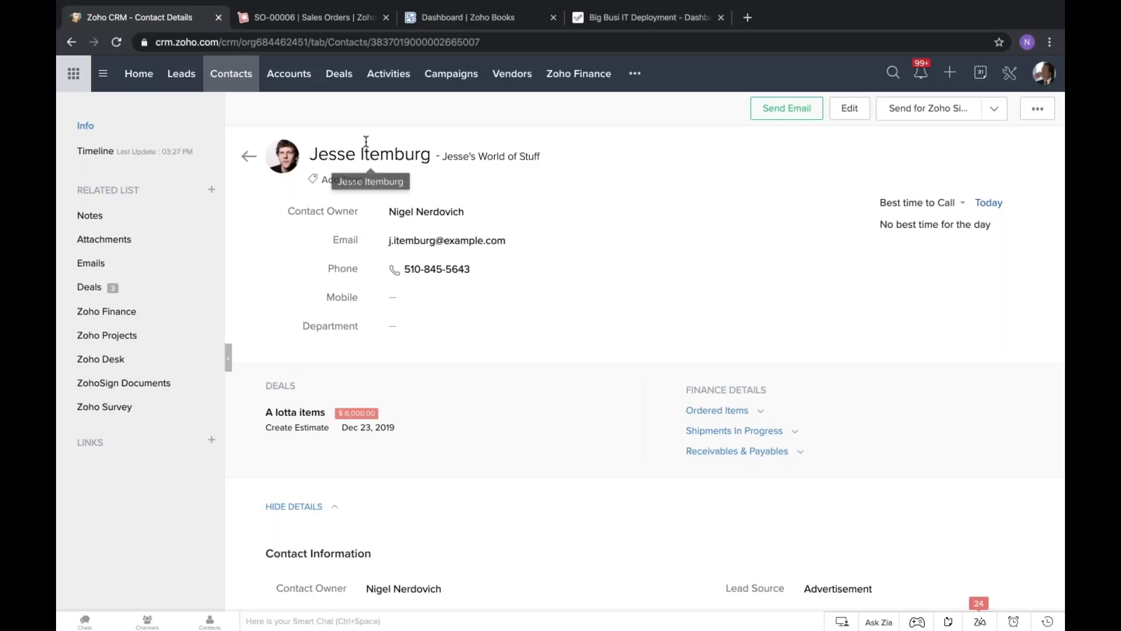
left_click(738, 418)
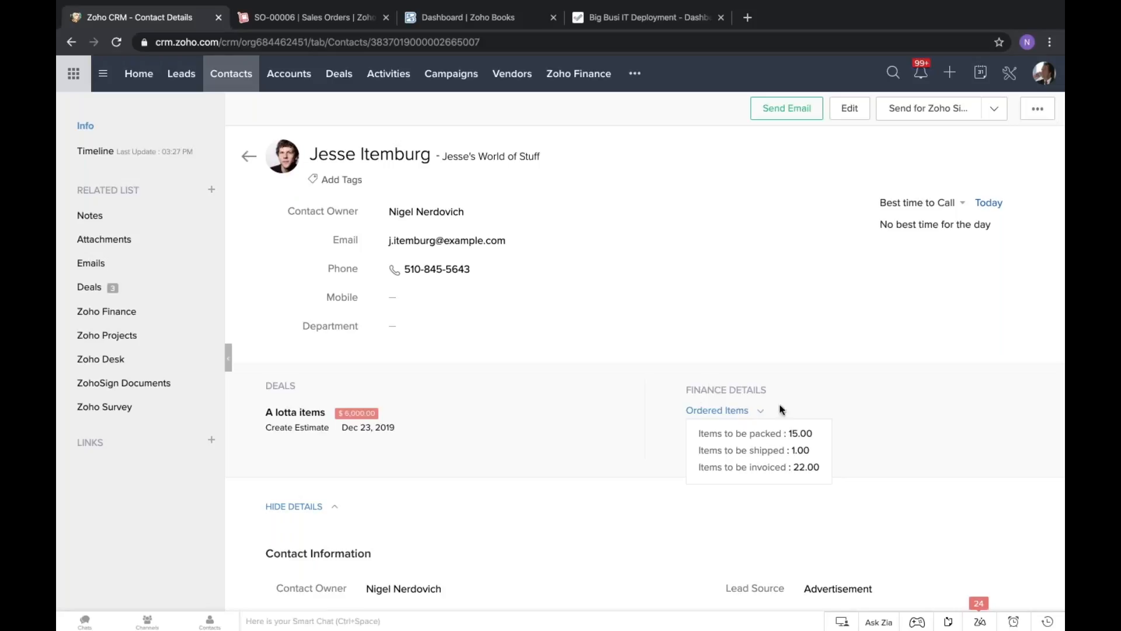
left_click(644, 448)
left_click(716, 437)
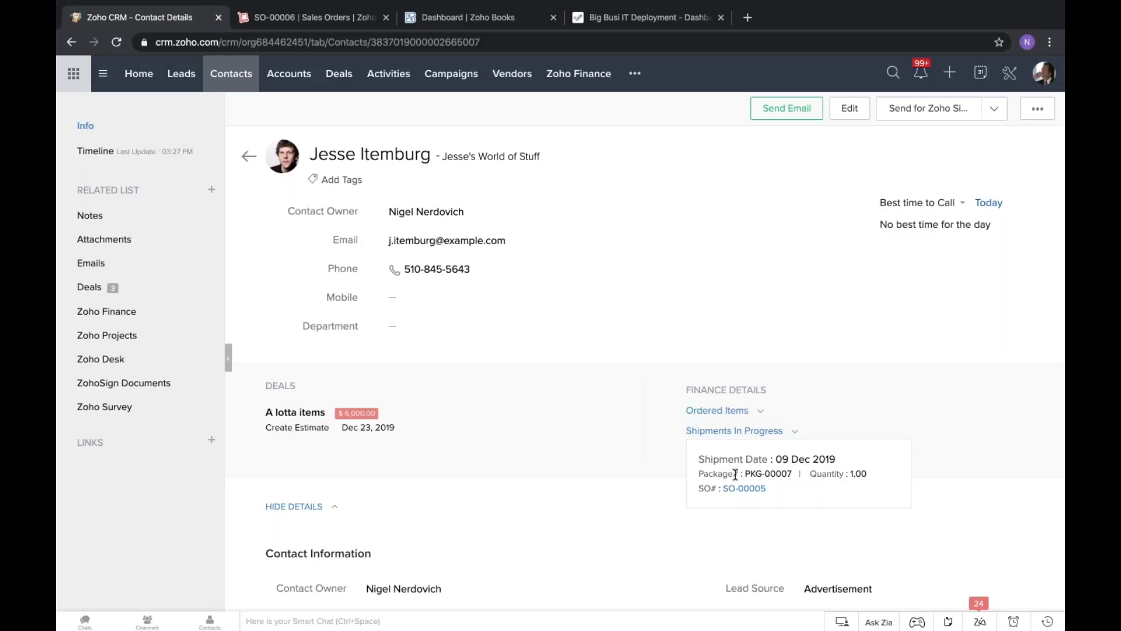
left_click(667, 450)
left_click(724, 451)
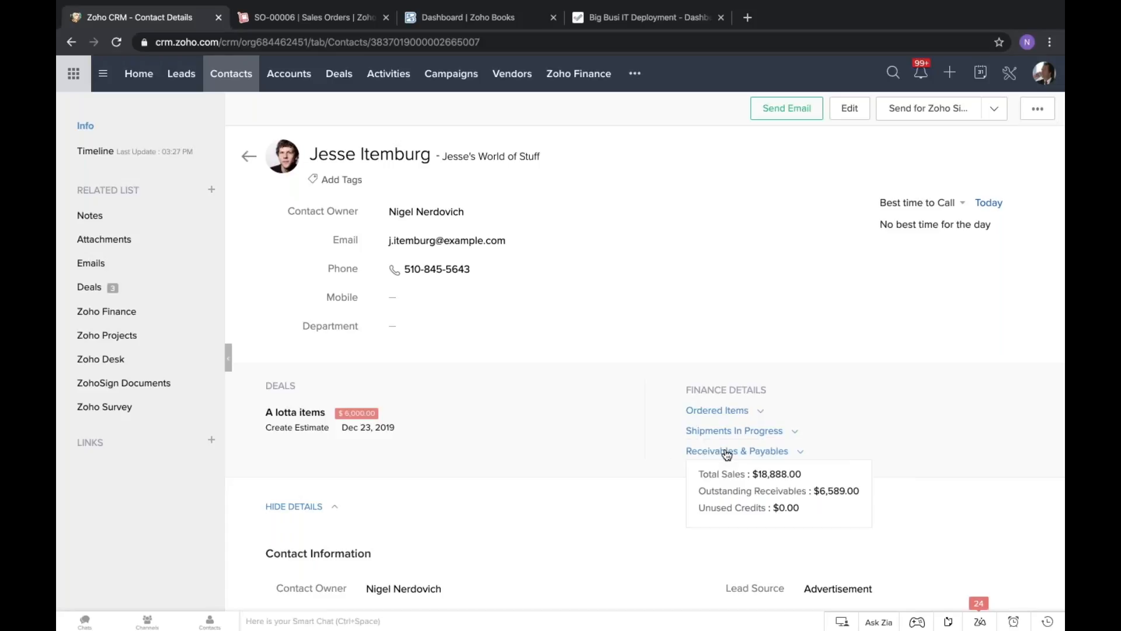
left_click(781, 474)
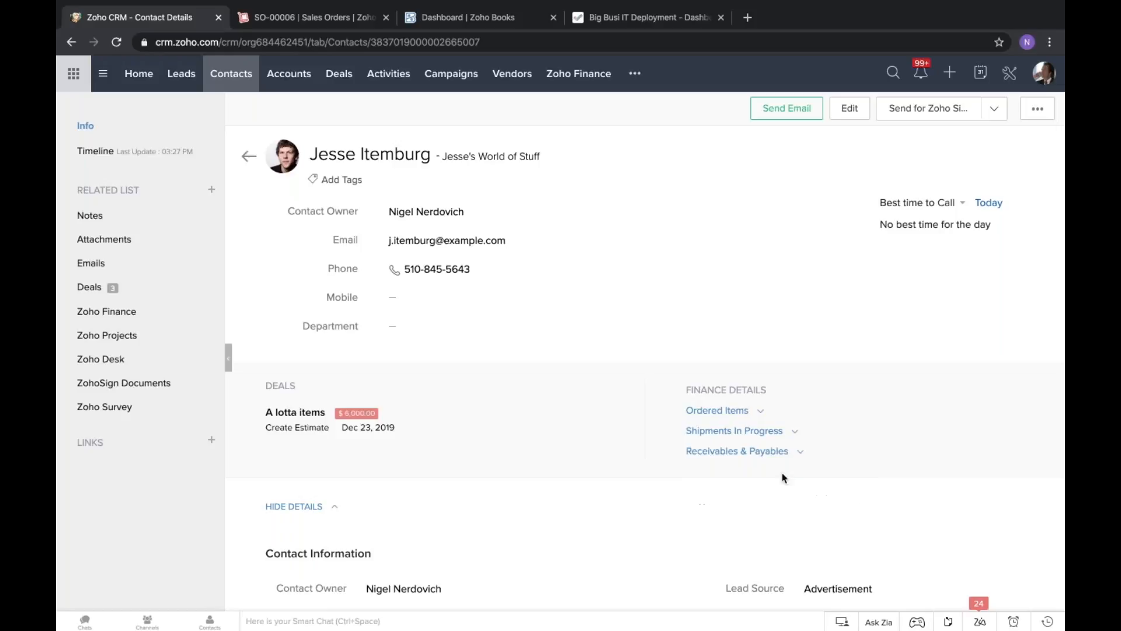
left_click(776, 455)
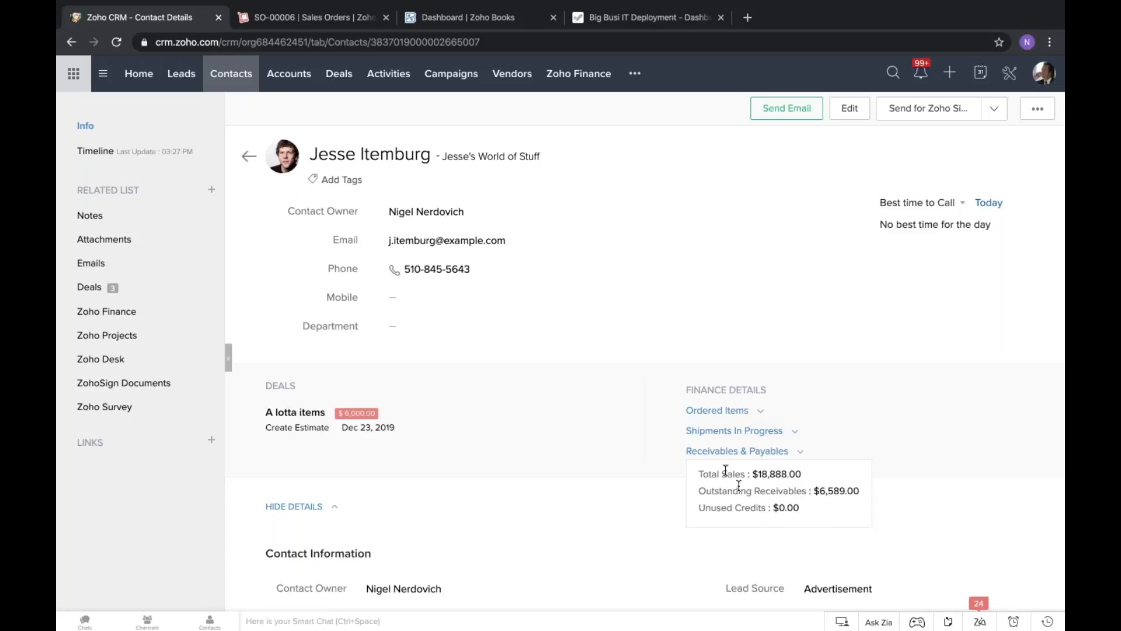
left_click(621, 431)
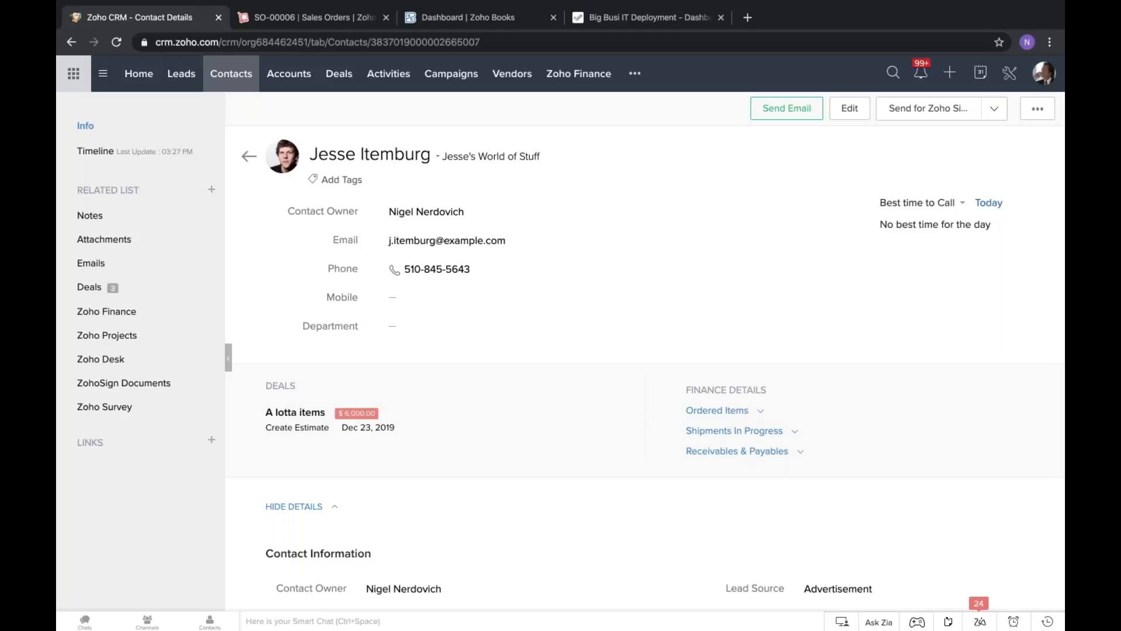
left_click(752, 451)
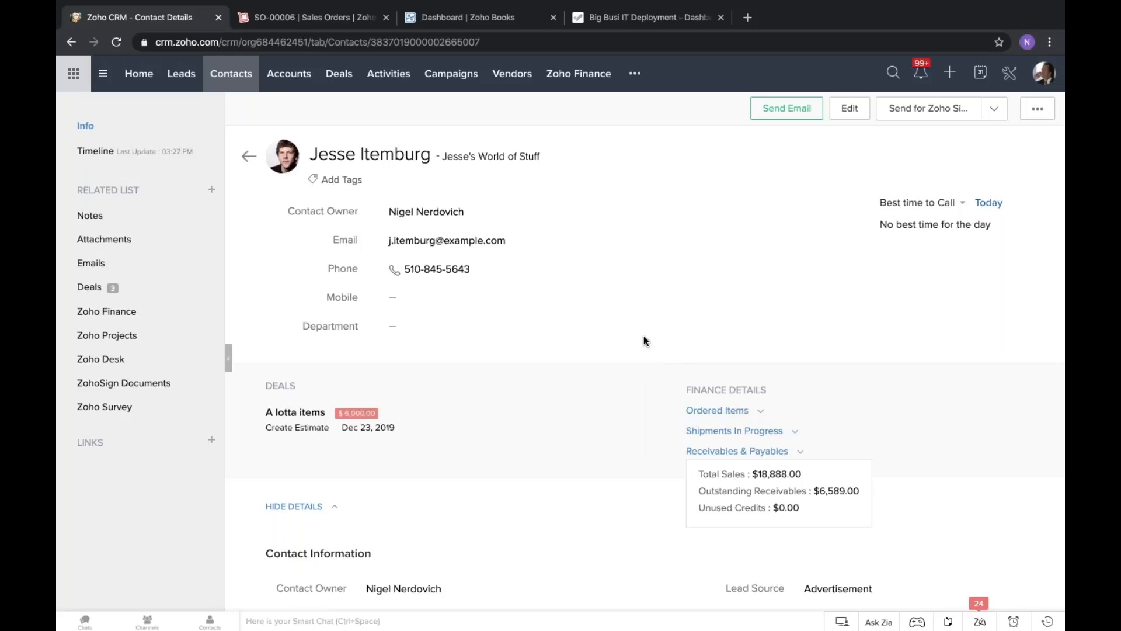
left_click(753, 433)
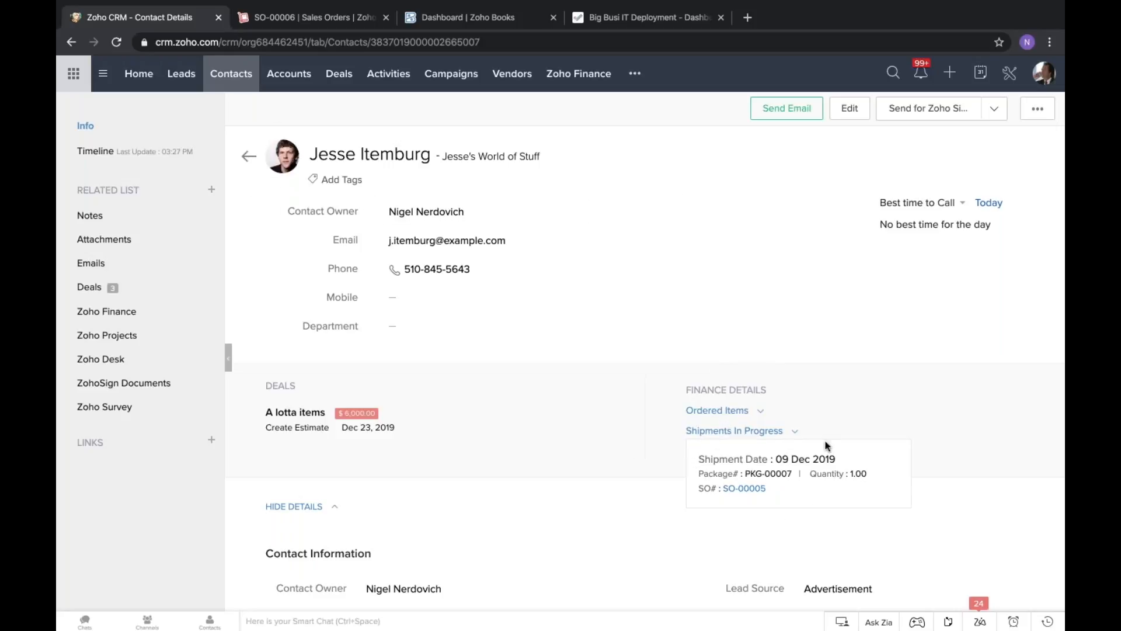
left_click(645, 289)
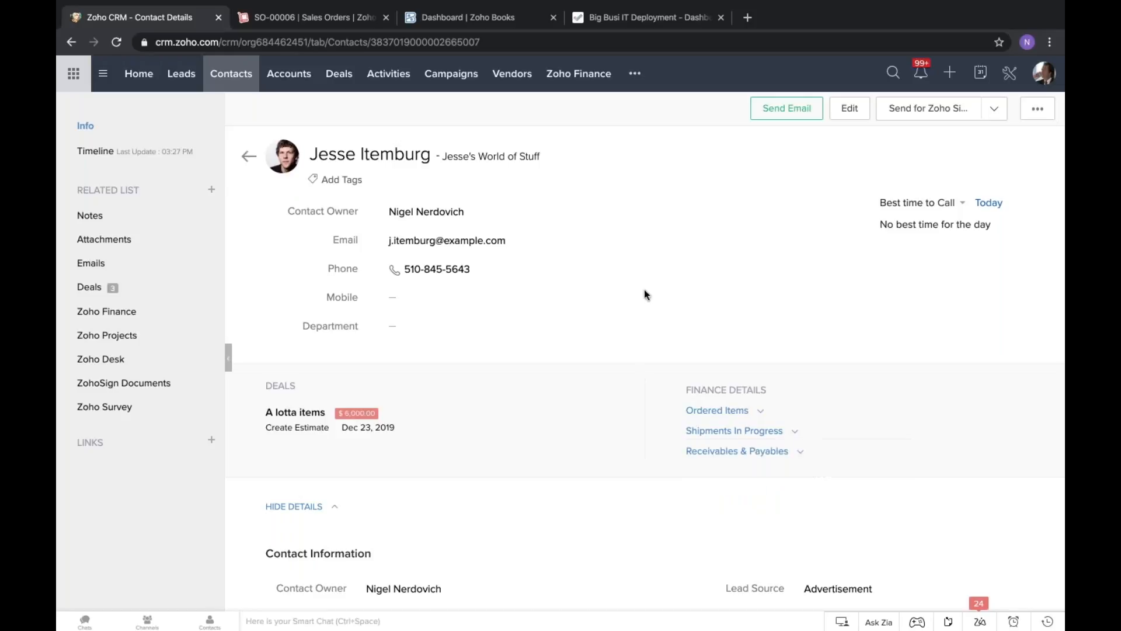
key("ctrl+Left")
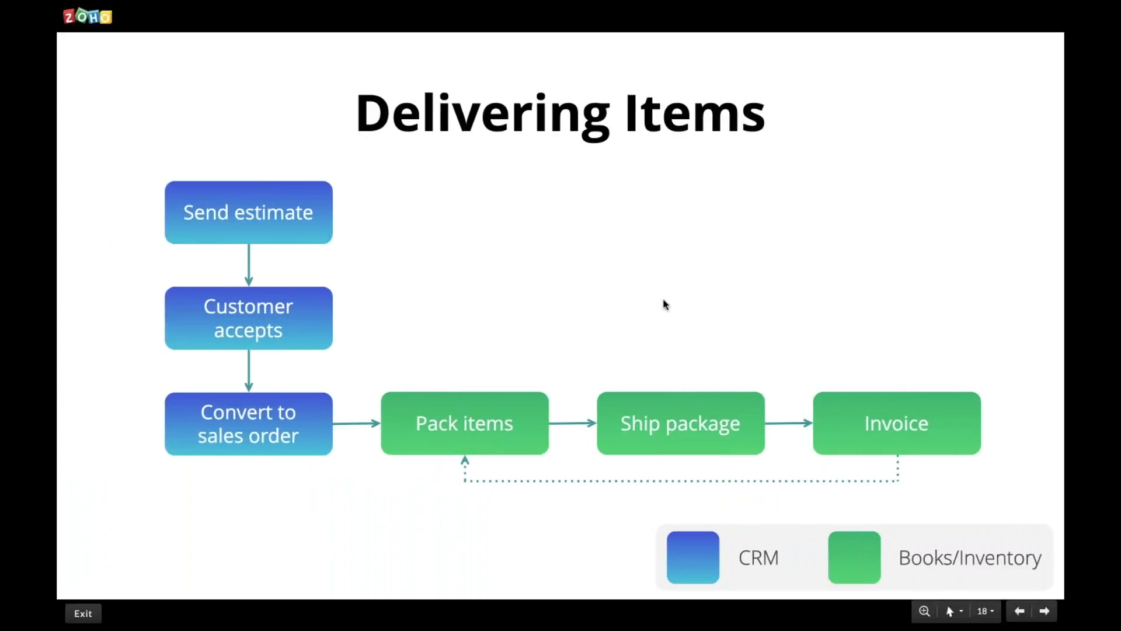
left_click(1045, 613)
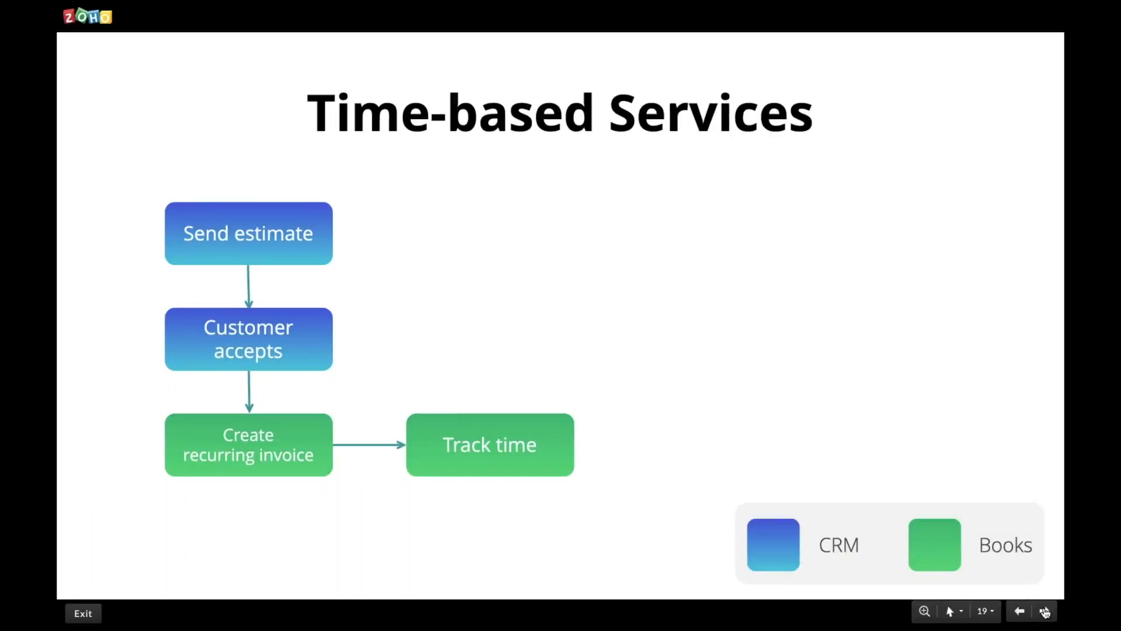
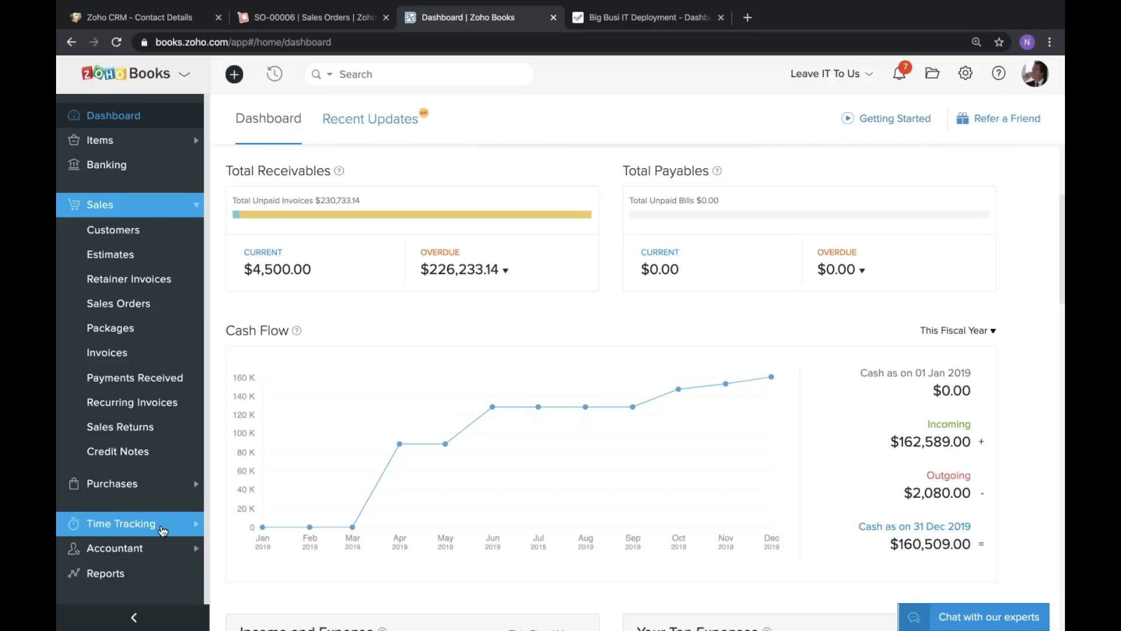
Start a new project in Zoho Books for the customer Curtis Co and name it "Hourly Work for Curtis".
left_click(163, 529)
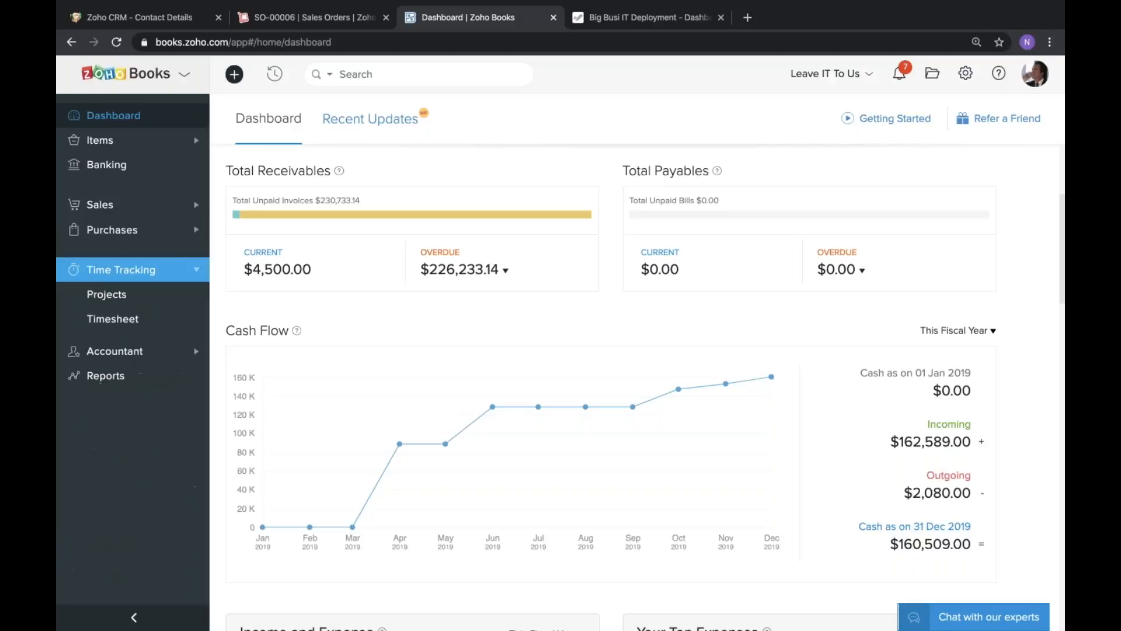
left_click(98, 297)
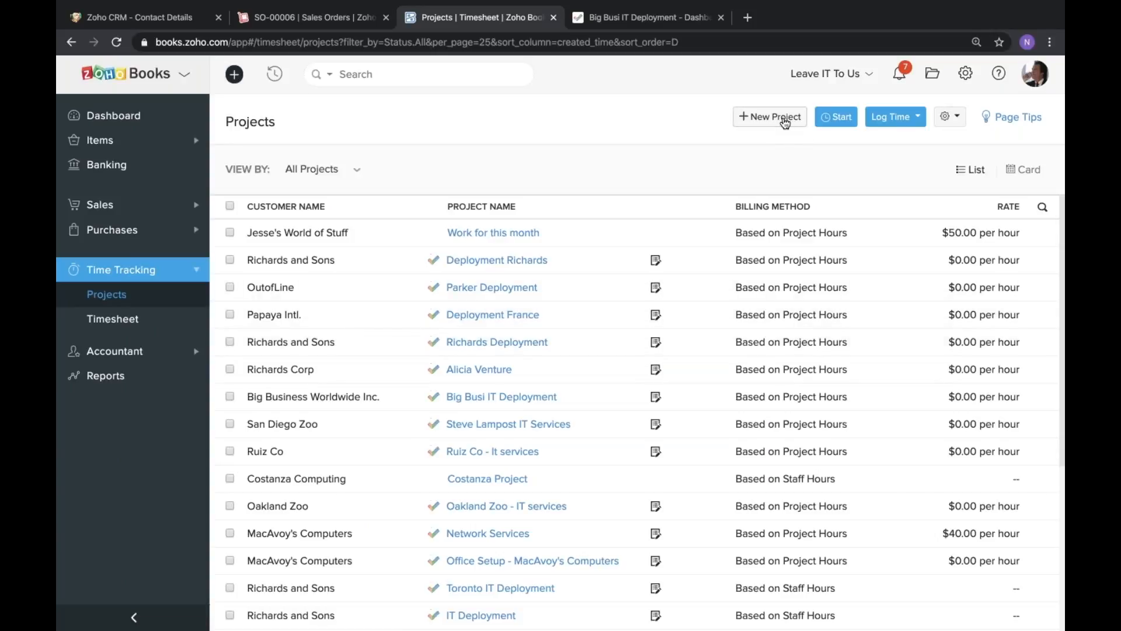
left_click(787, 120)
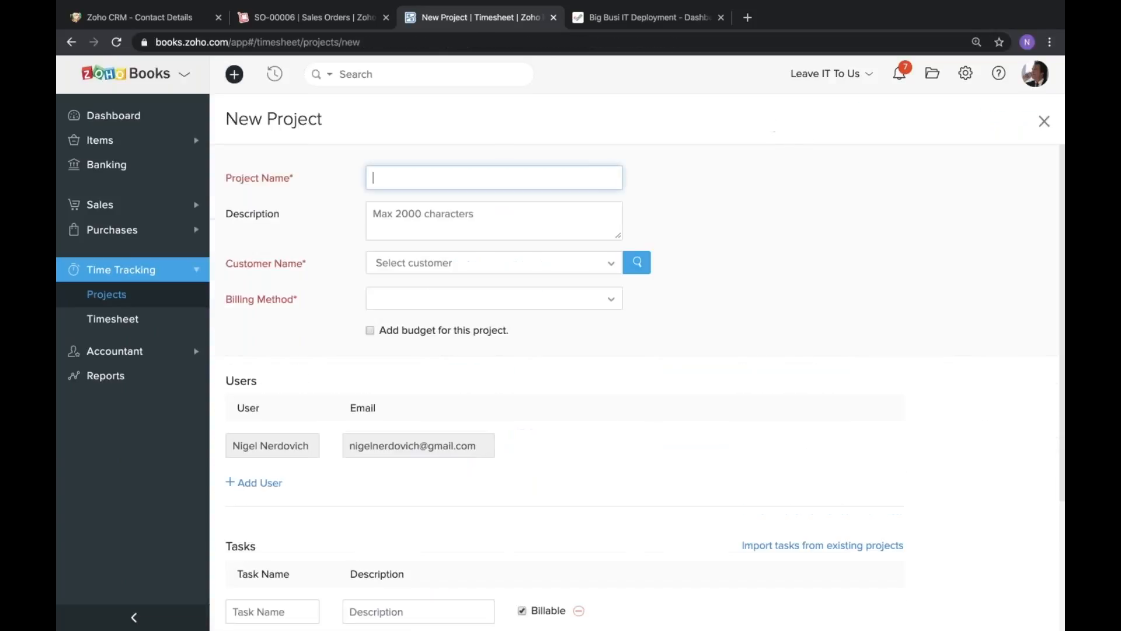
left_click(431, 264)
scroll(449, 365, "down", 5)
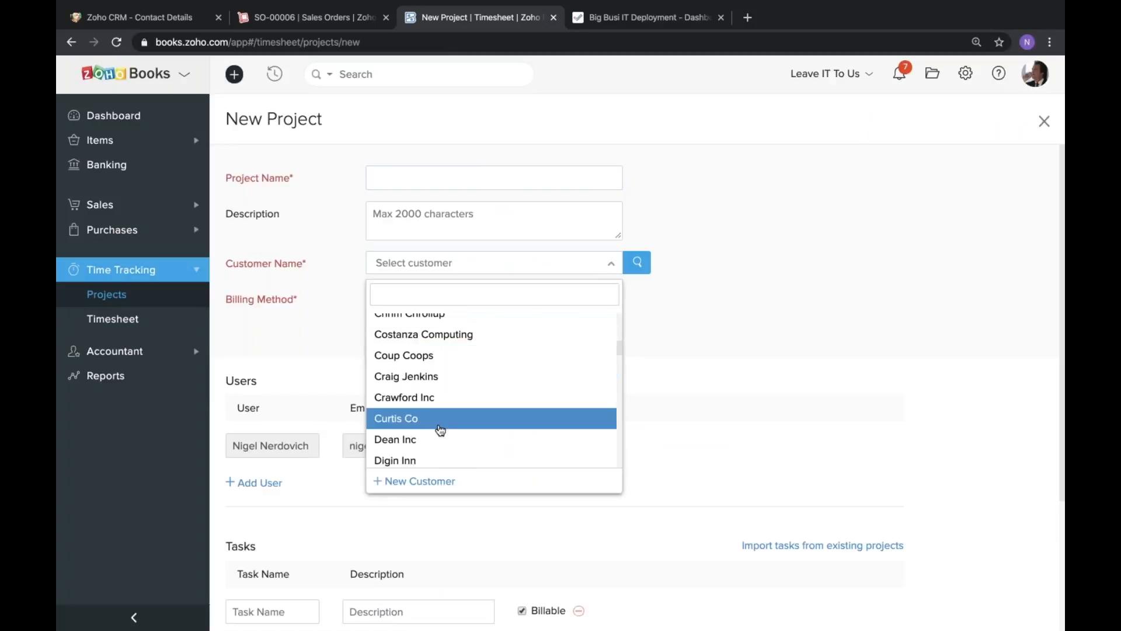
left_click(403, 419)
left_click(421, 176)
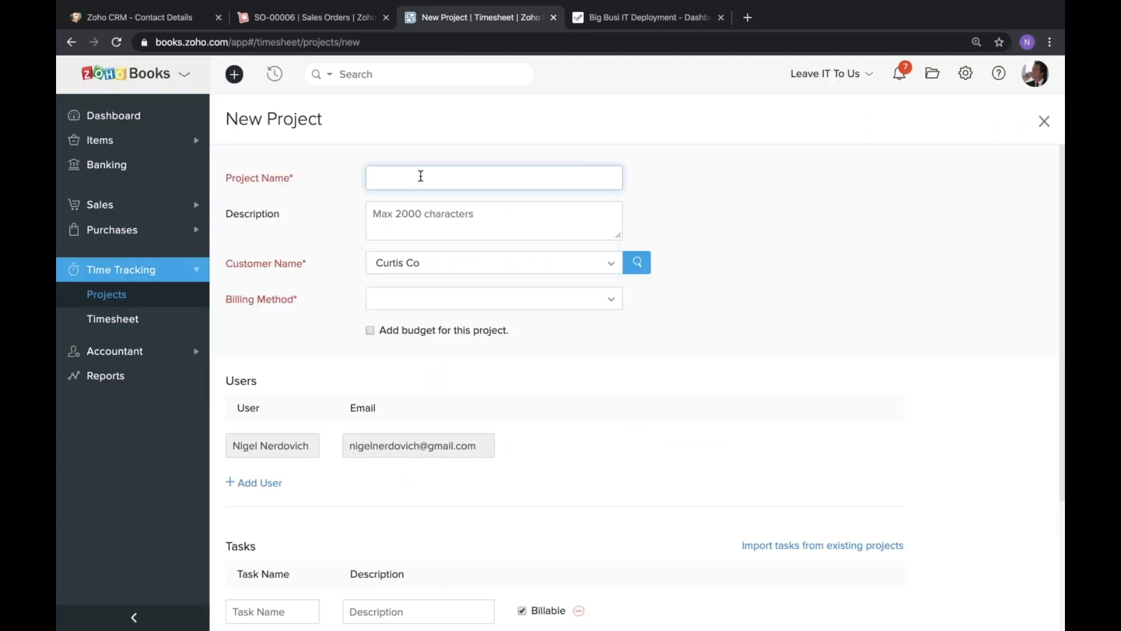
type("Hourly Work for Curtis")
key("Tab")
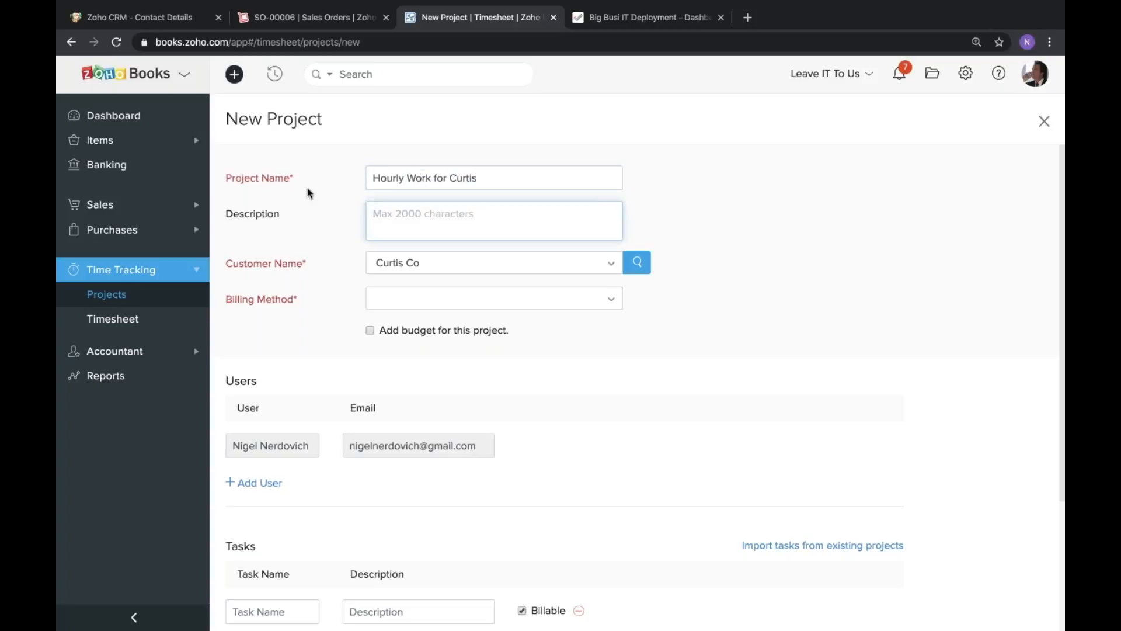
Set the project's billing method to Based on Project Hours with a rate of 50 USD per hour.
scroll(307, 188, "down", 1)
left_click(425, 264)
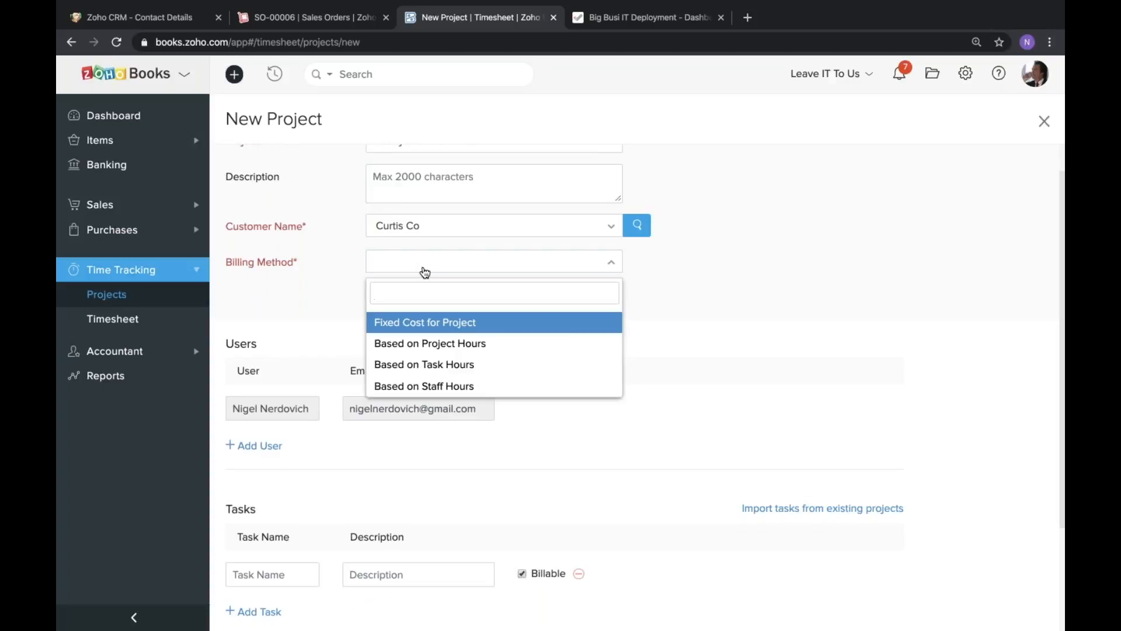
scroll(426, 280, "up", 1)
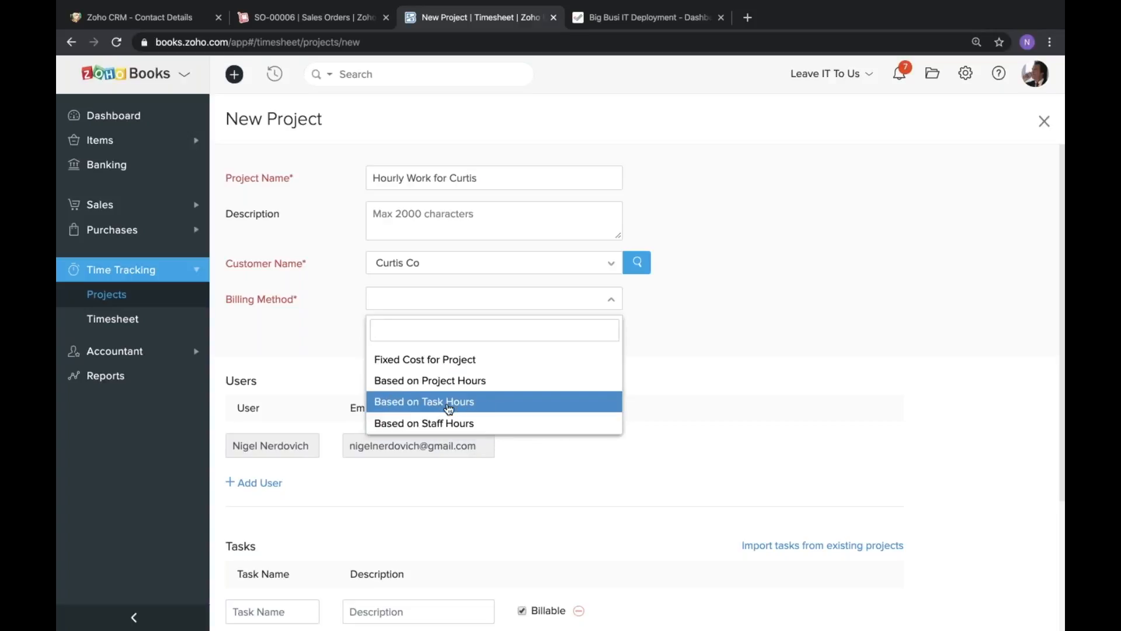
key("Up")
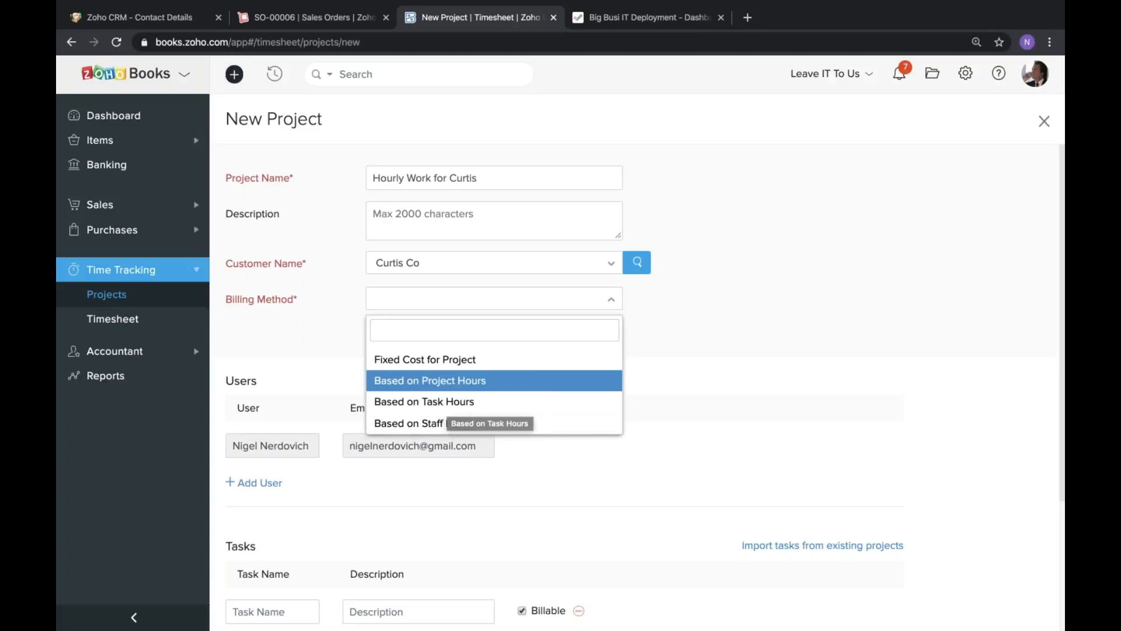
key("Return")
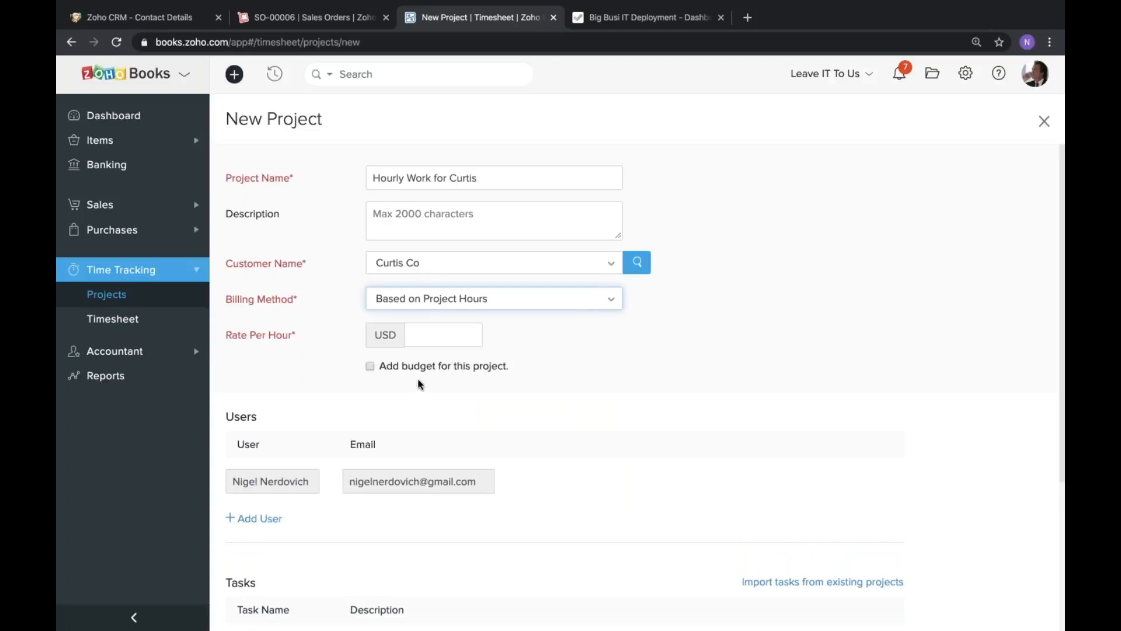
scroll(432, 321, "down", 1)
left_click(438, 267)
type("50")
left_click(697, 274)
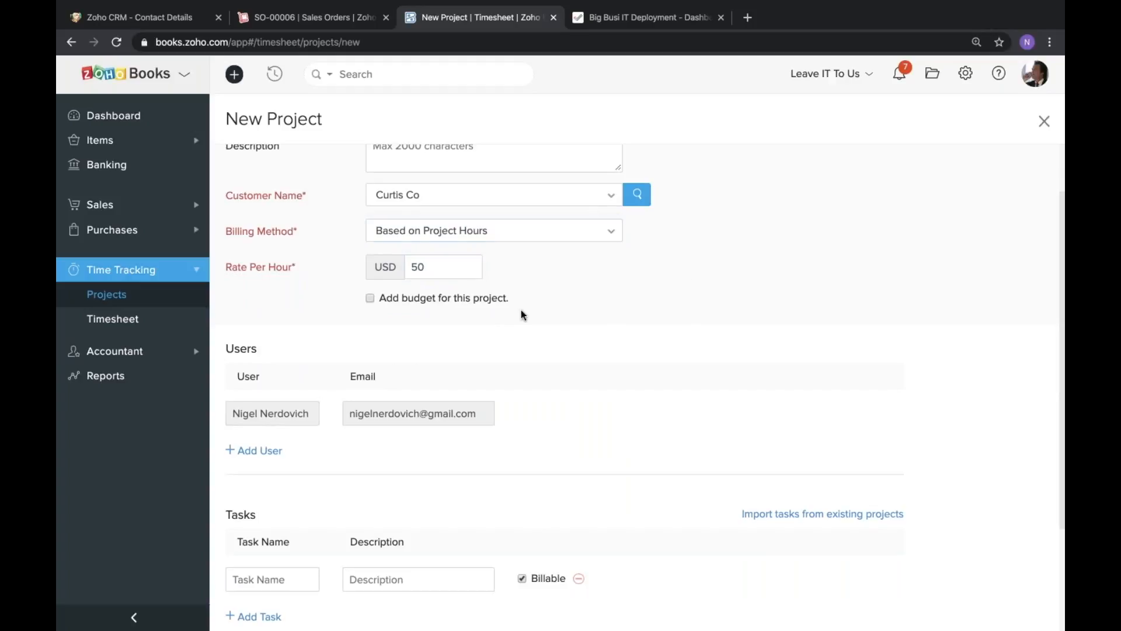
Name the project's first task "Doin Stuff for you".
scroll(526, 304, "down", 2)
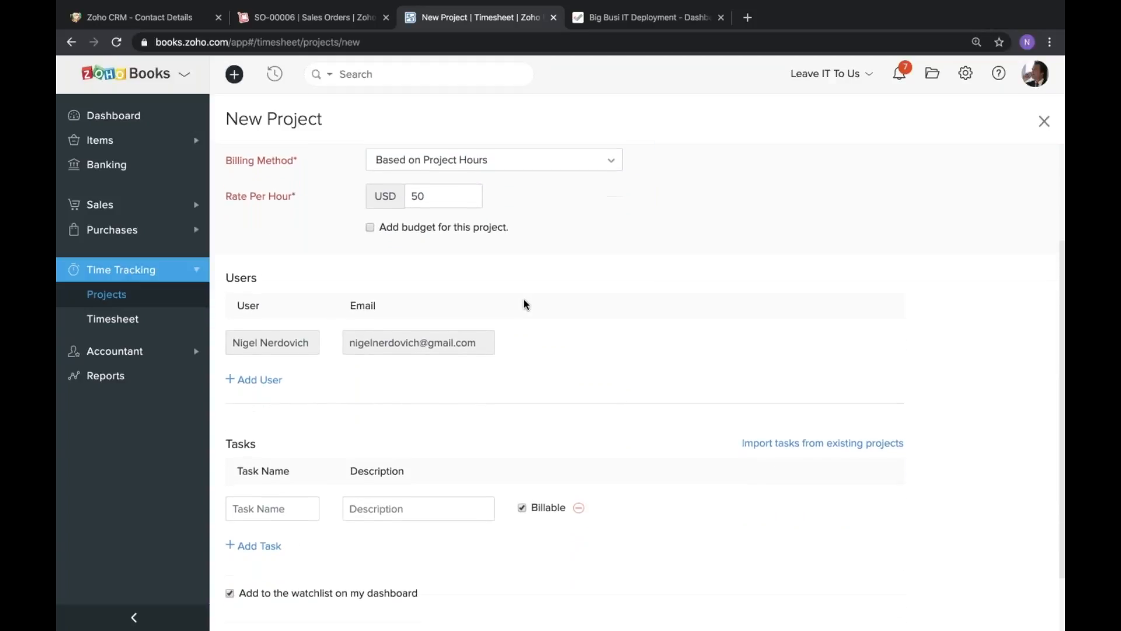
scroll(308, 391, "down", 1)
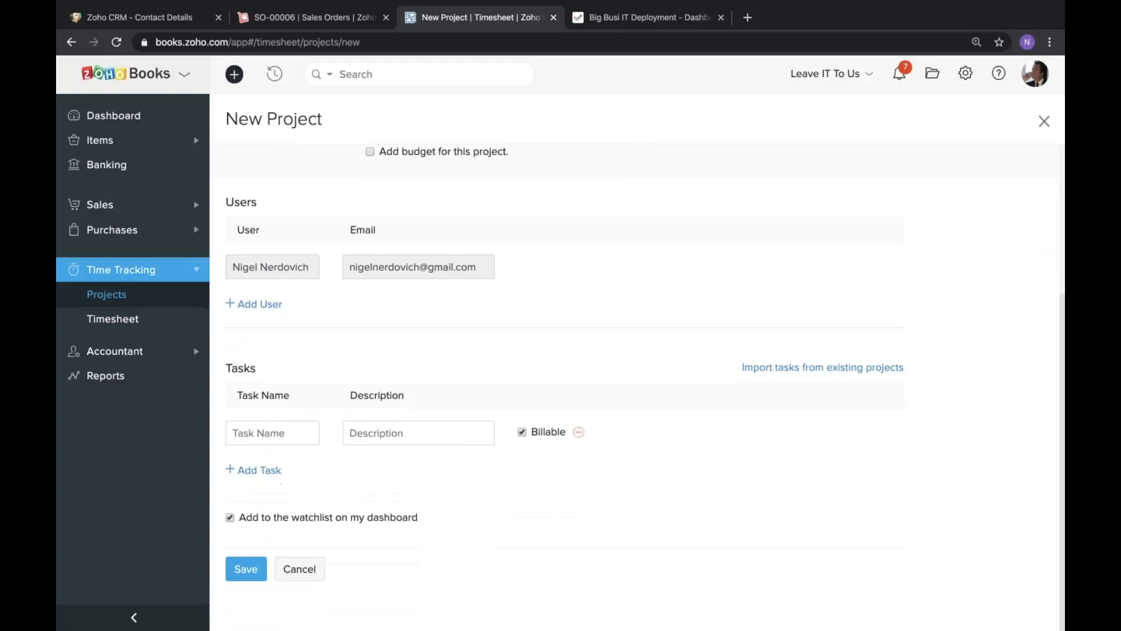
left_click(272, 433)
type("Doin St")
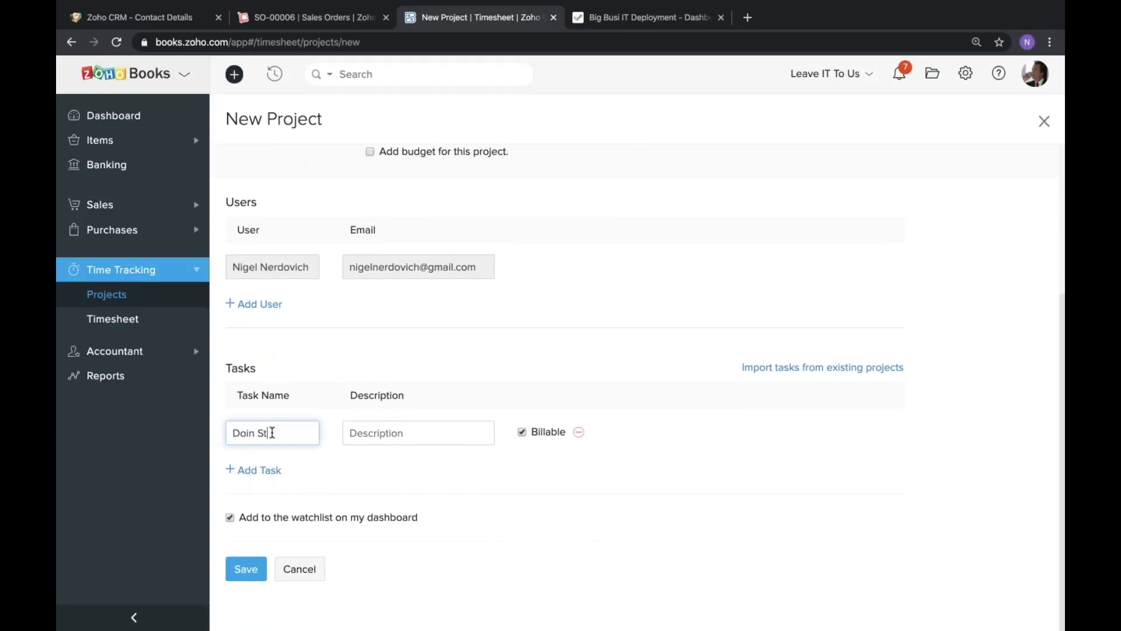
type("uff for you")
left_click(400, 341)
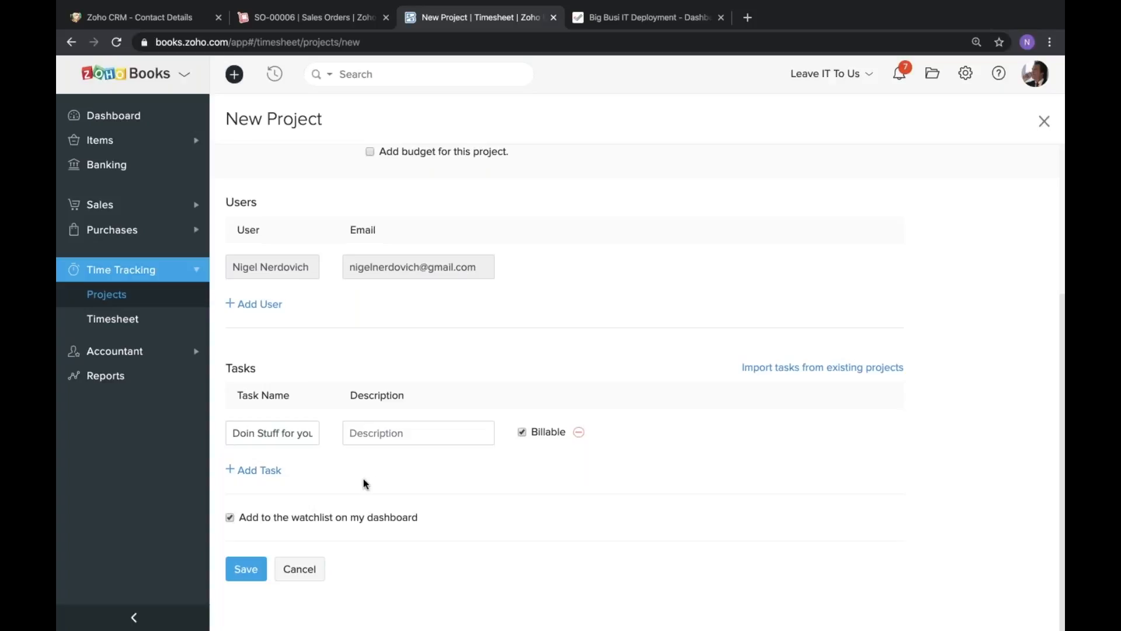
Add a second task to the project named "Doin high value stuff".
left_click(263, 470)
left_click(286, 468)
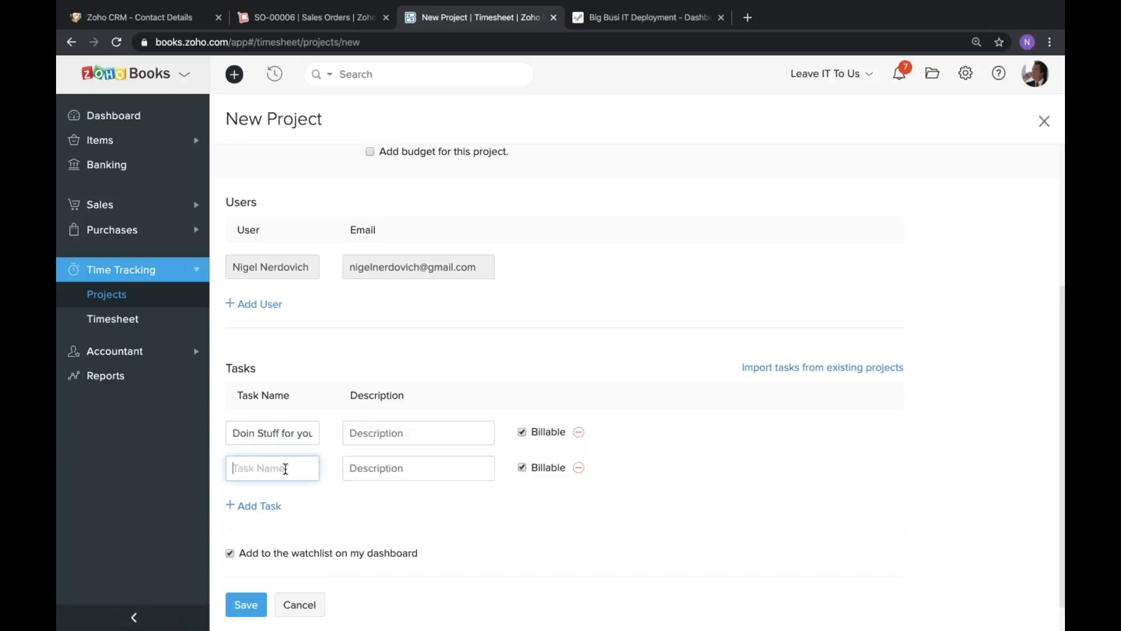
type("Doi")
type("n high value stuff")
left_click(455, 338)
scroll(252, 368, "down", 1)
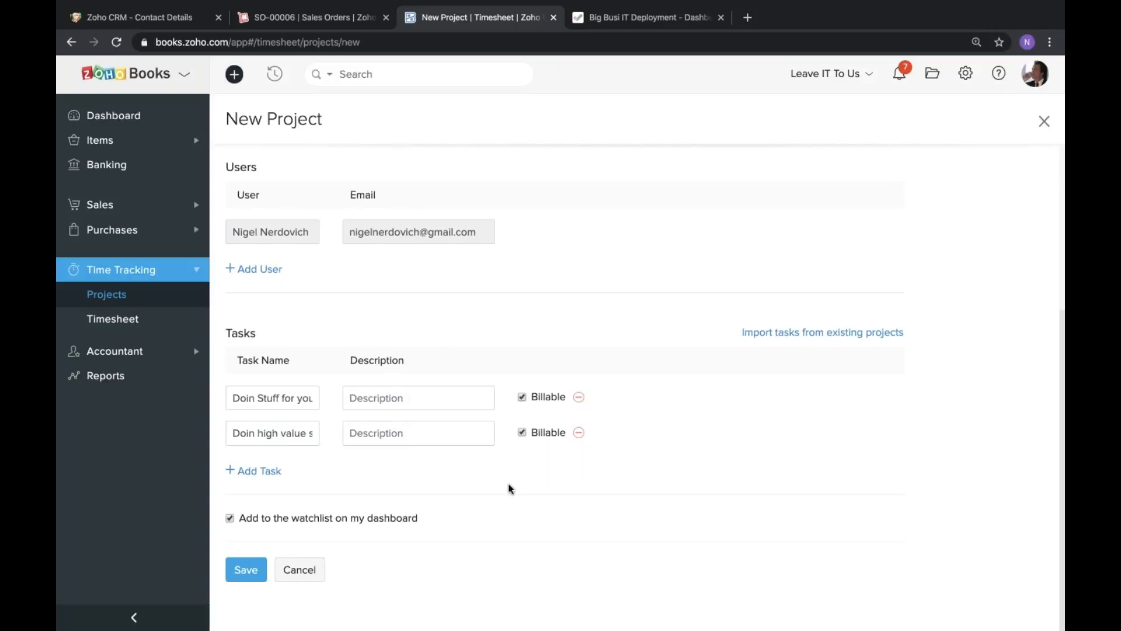
left_click(522, 432)
left_click(522, 432)
left_click(522, 433)
Check the project details, save the new project, and review its users and tasks.
scroll(563, 318, "up", 5)
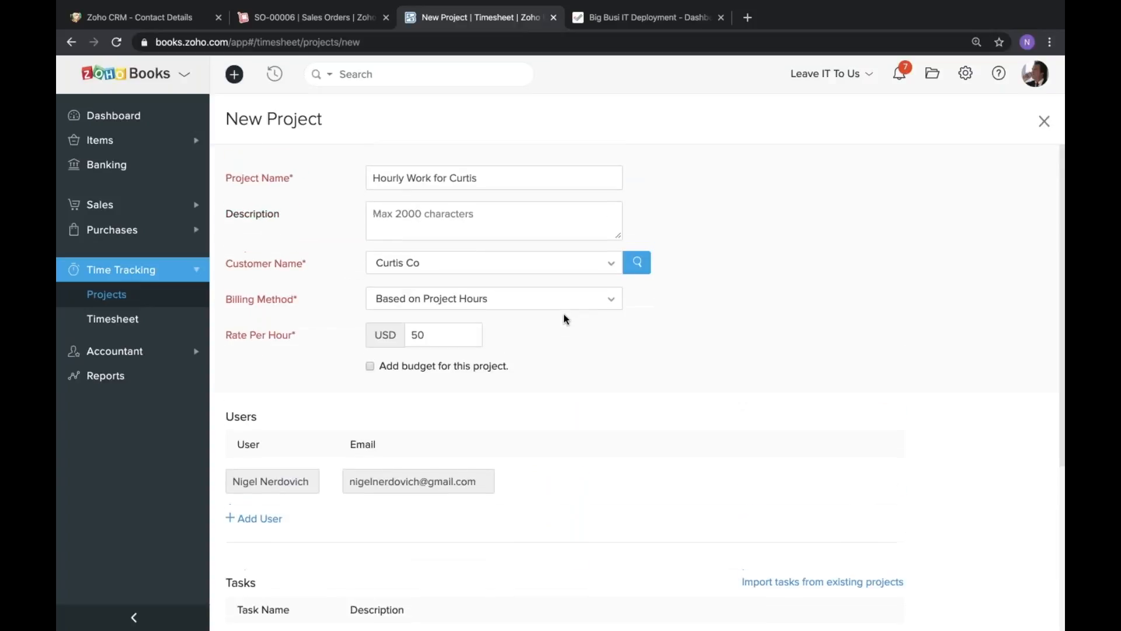
scroll(563, 319, "down", 4)
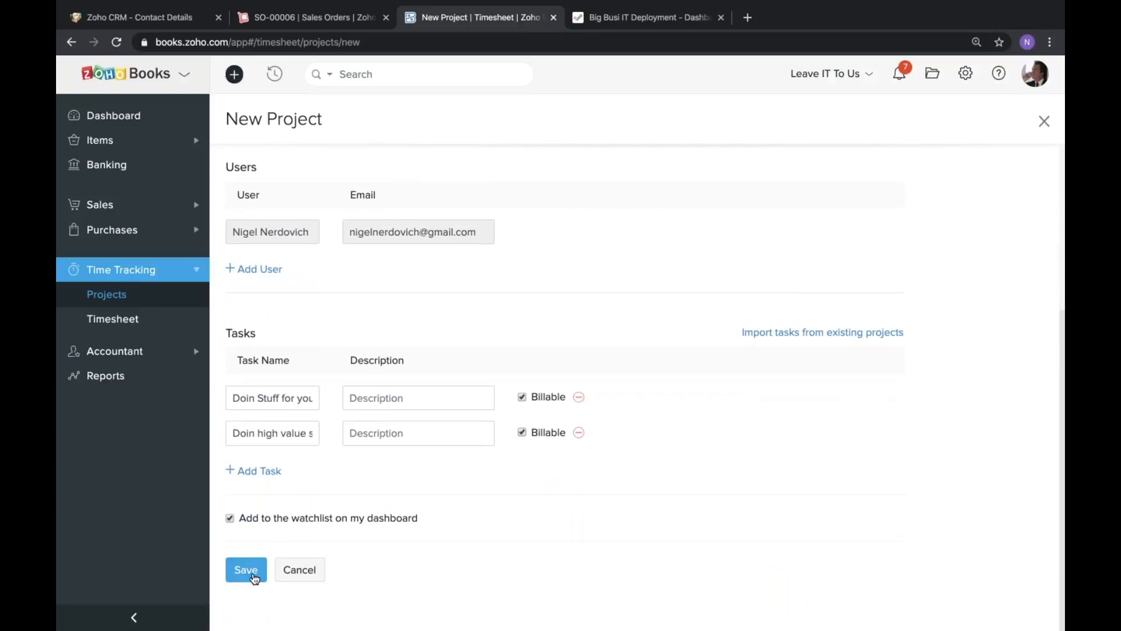
left_click(253, 572)
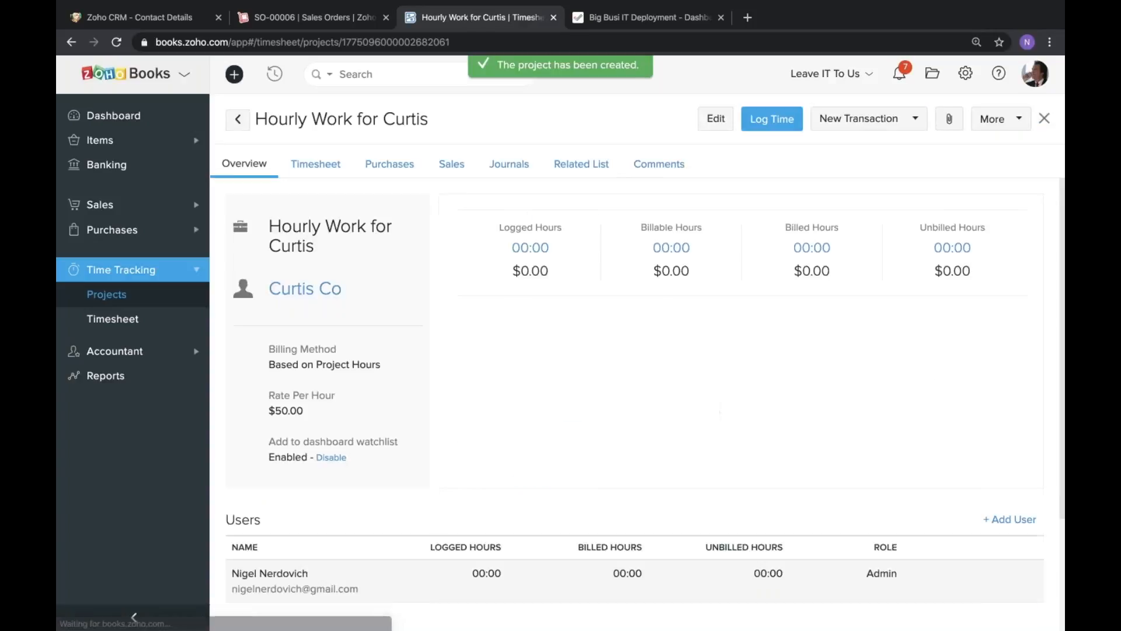
scroll(402, 351, "down", 5)
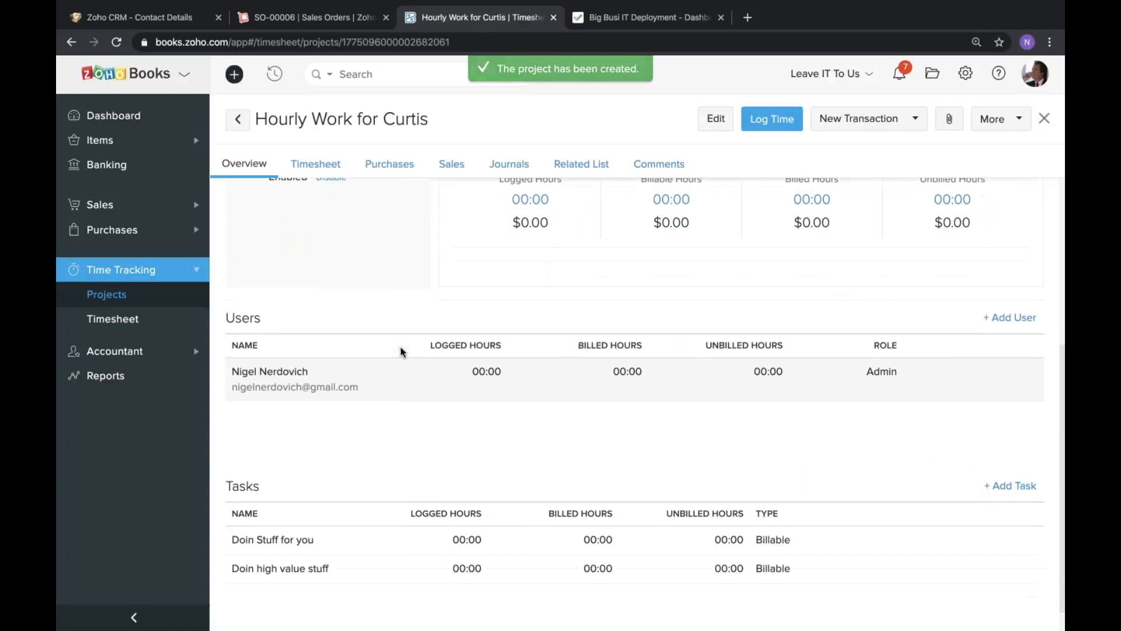
scroll(400, 351, "up", 5)
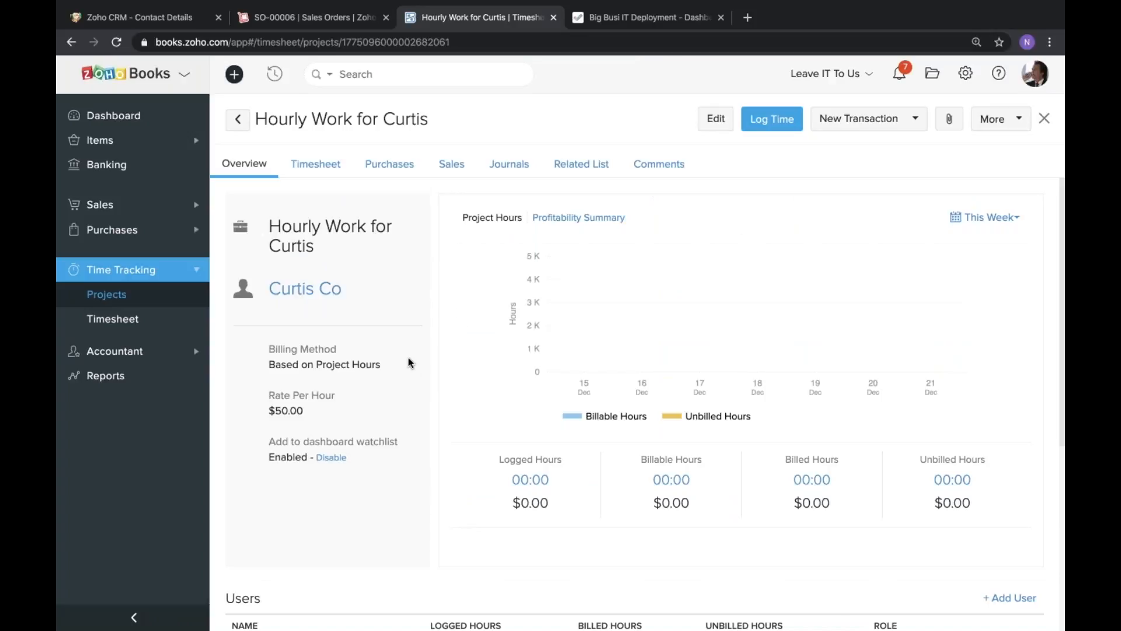
Start a new time log entry for the Hourly Work for Curtis project with the task "Doin high value stuff".
left_click(769, 123)
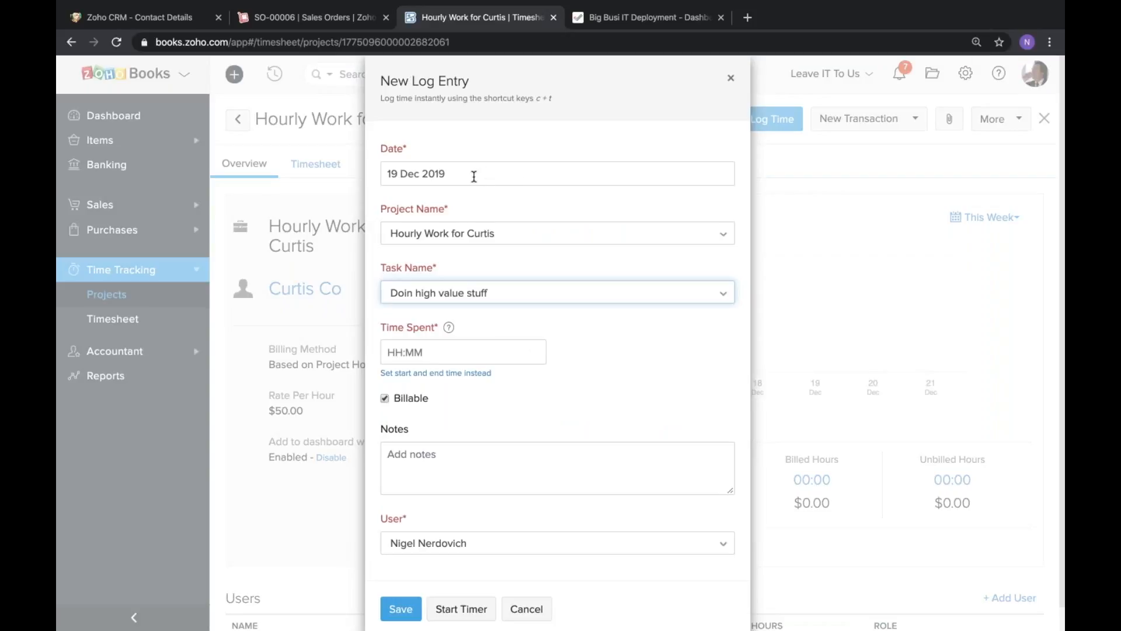
scroll(467, 266, "down", 1)
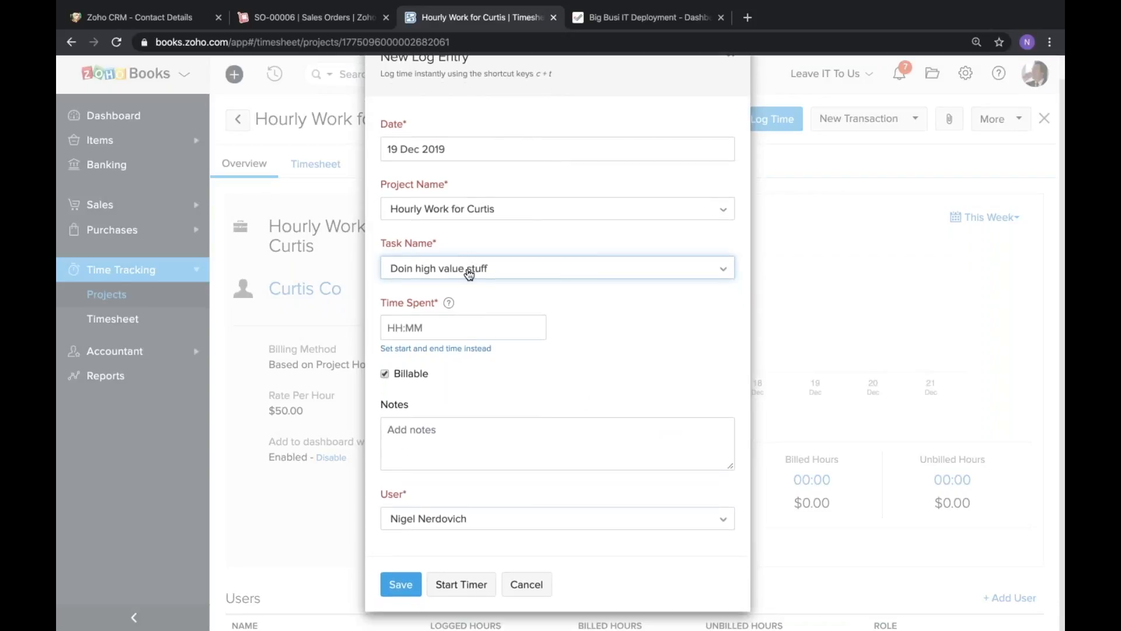
left_click(492, 217)
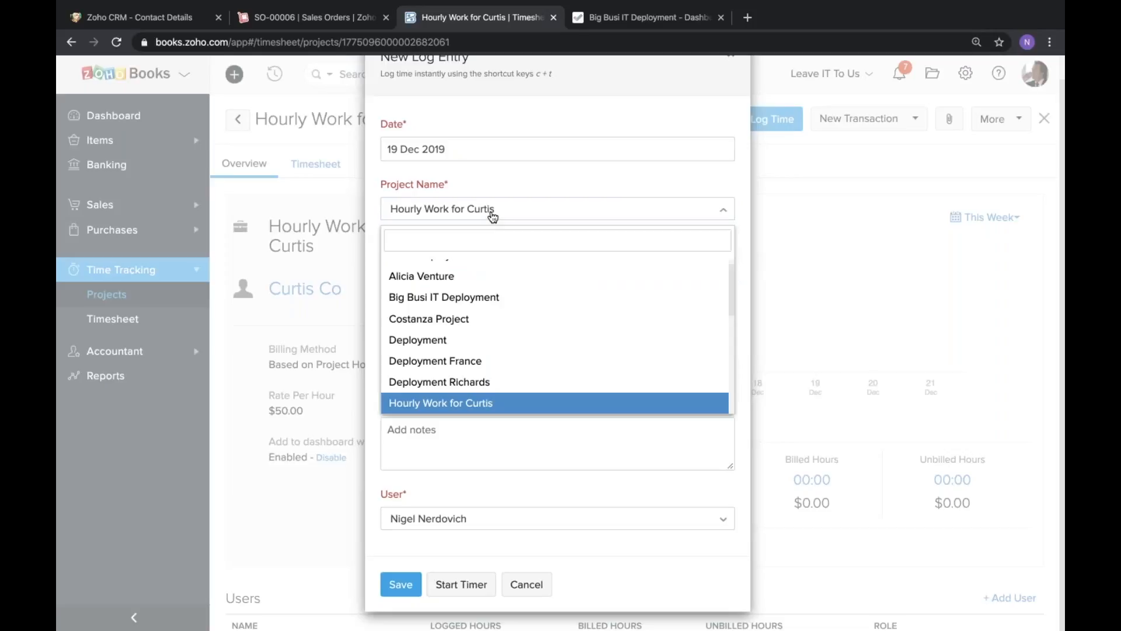
left_click(491, 212)
left_click(490, 210)
left_click(490, 210)
left_click(467, 272)
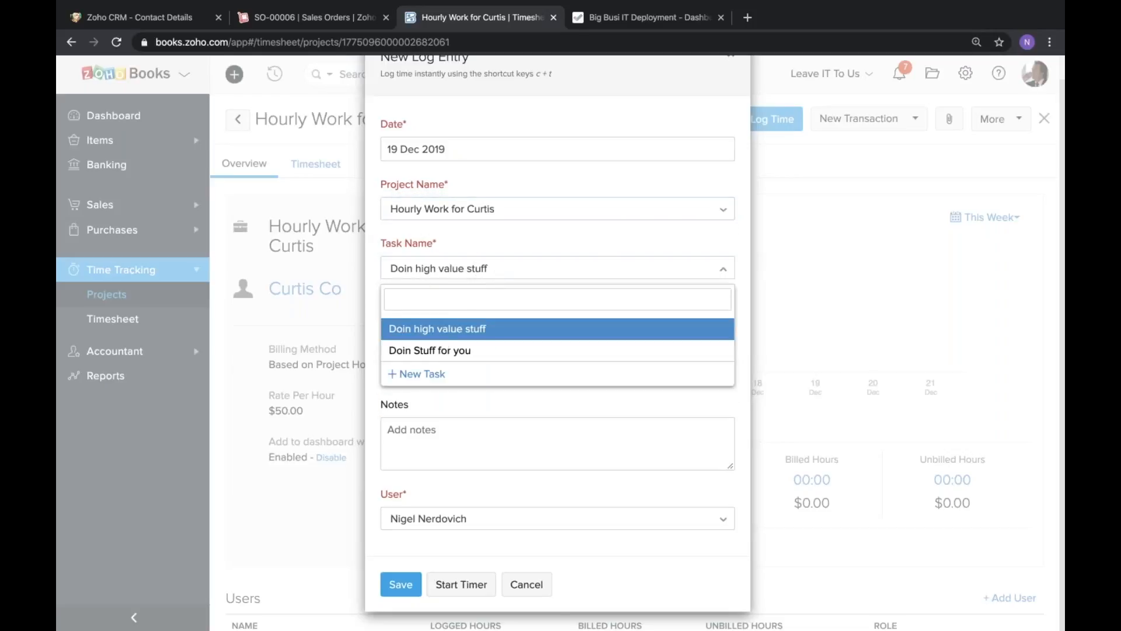
left_click(444, 328)
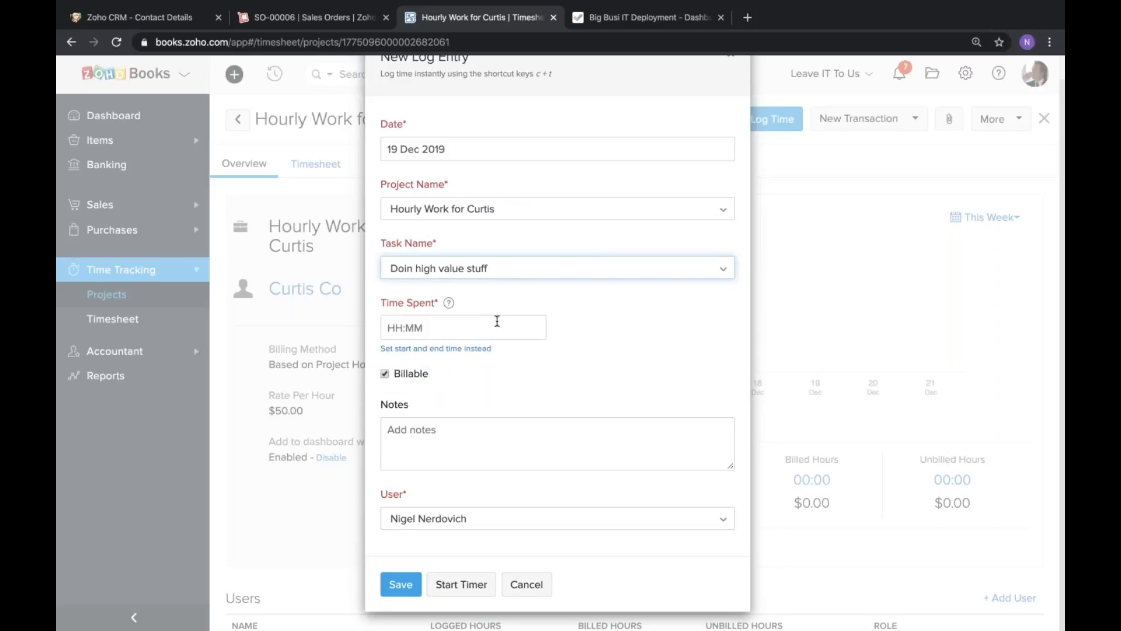
Set the log entry's time spent to 5:00.
left_click(480, 321)
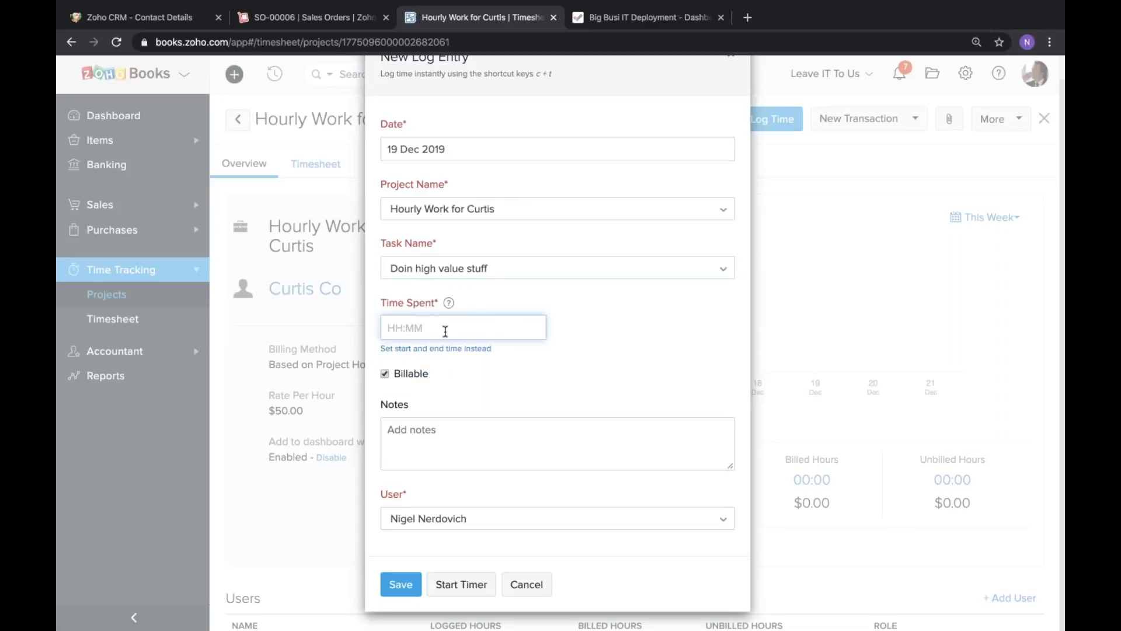
type("5:00")
key("ctrl+a")
type("5")
left_click(592, 338)
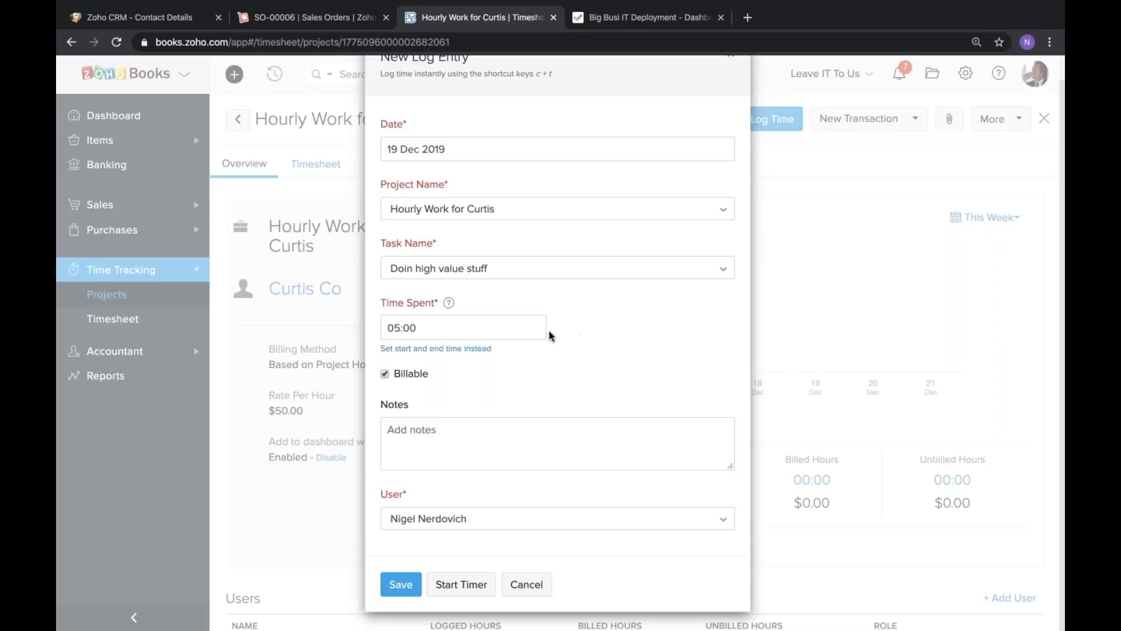
Set the log entry's time spent to 5:30 and save the entry.
key("ctrl+a")
type("5:30")
left_click(598, 348)
left_click(520, 325)
left_click(400, 580)
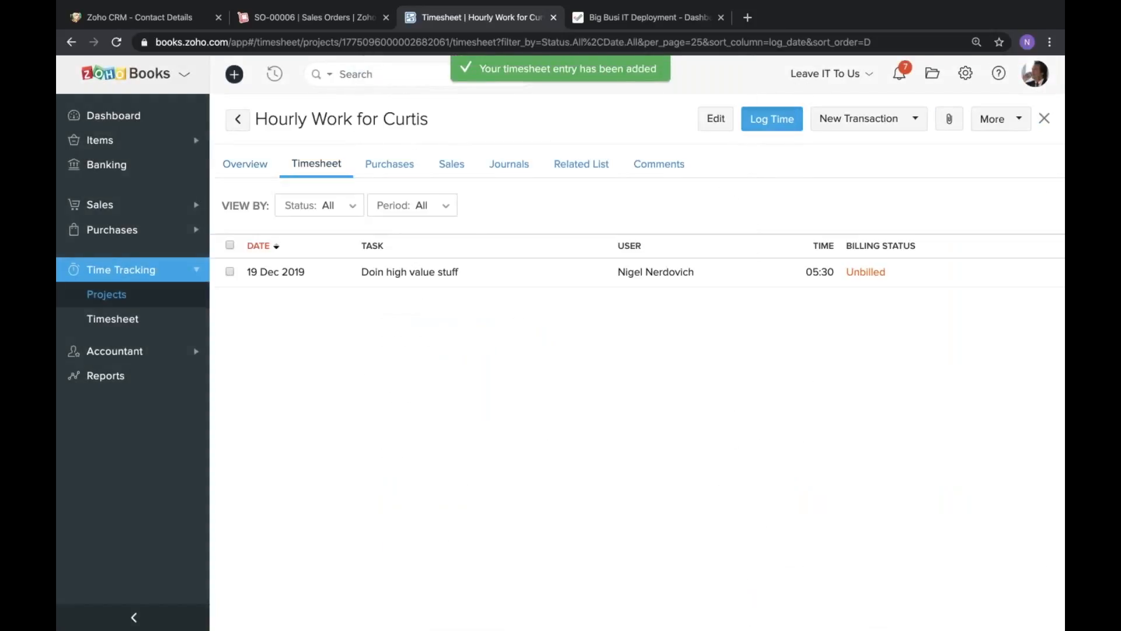
Start a timer on a new log entry for the task "Doin high value stuff" and stop it.
left_click(782, 119)
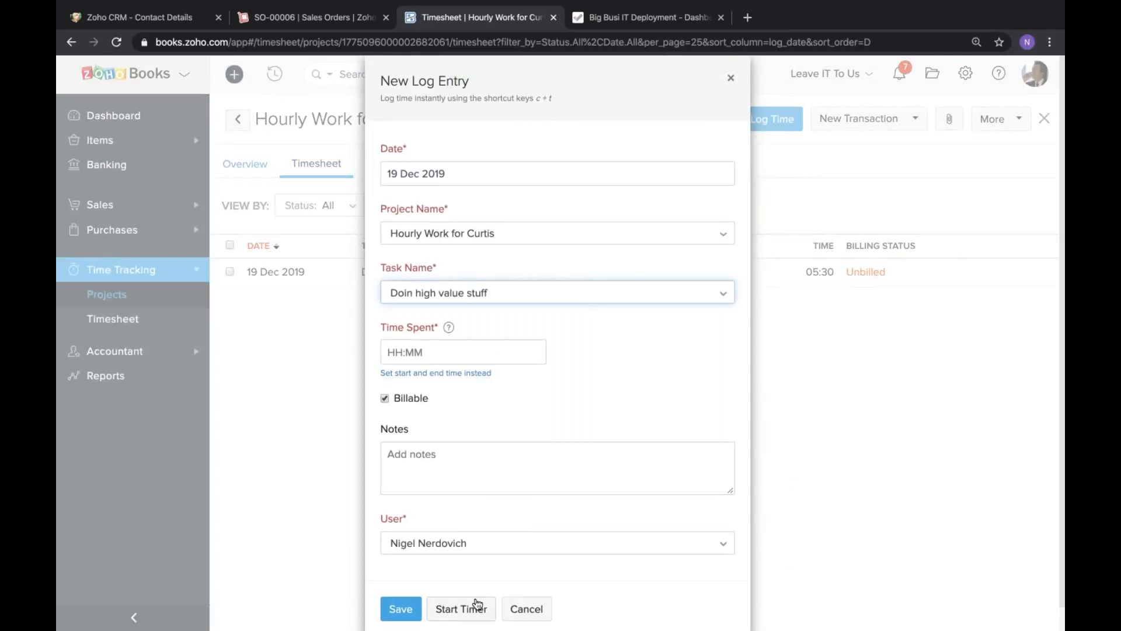
left_click(466, 610)
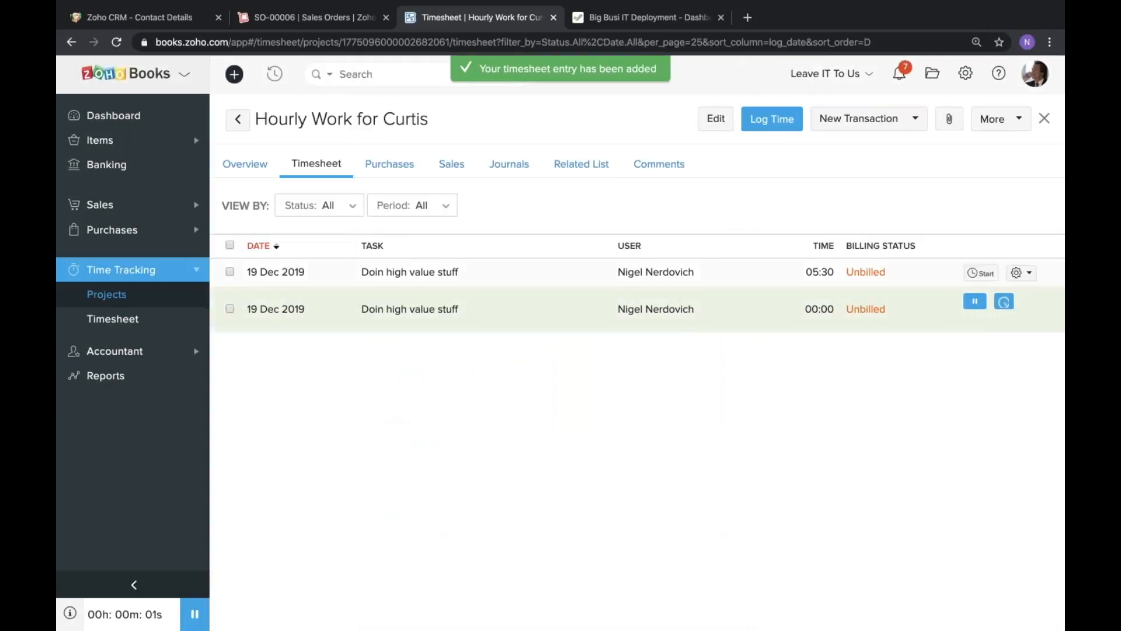
left_click(1009, 302)
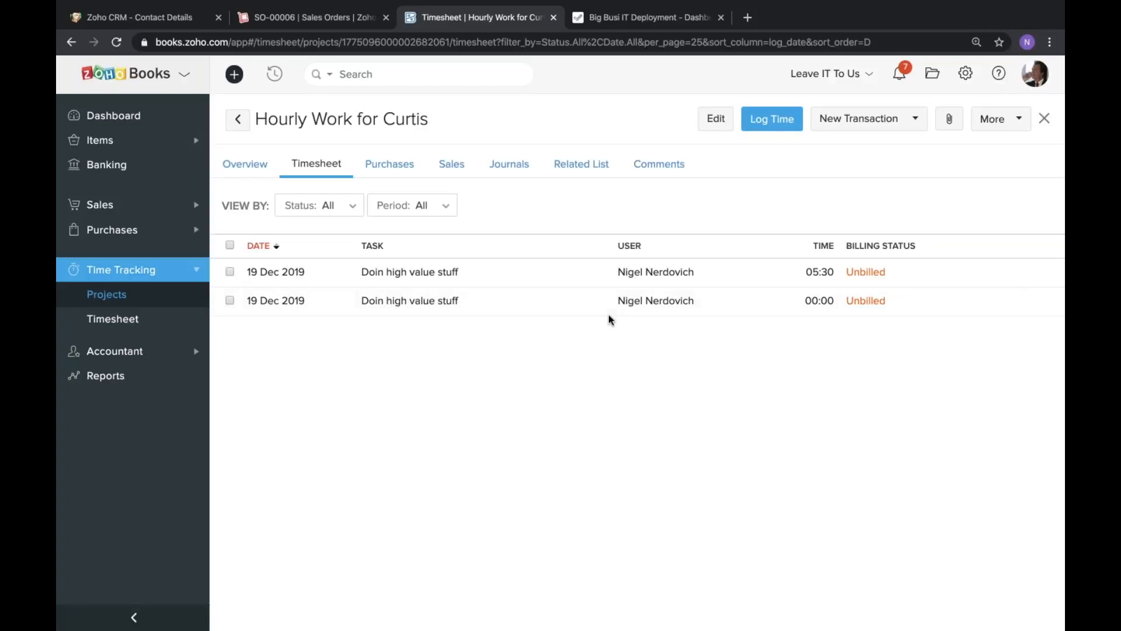
Start an invoice from the Hourly Work for Curtis project, billed up to 19 Dec 2019 as a single line for the project.
left_click(916, 122)
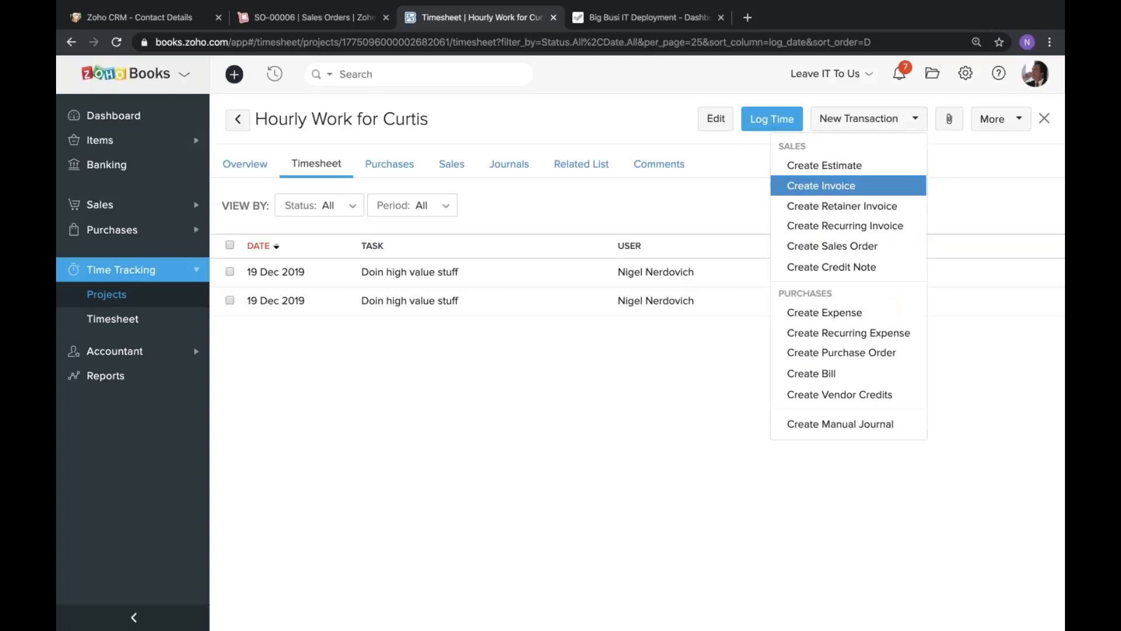
left_click(854, 187)
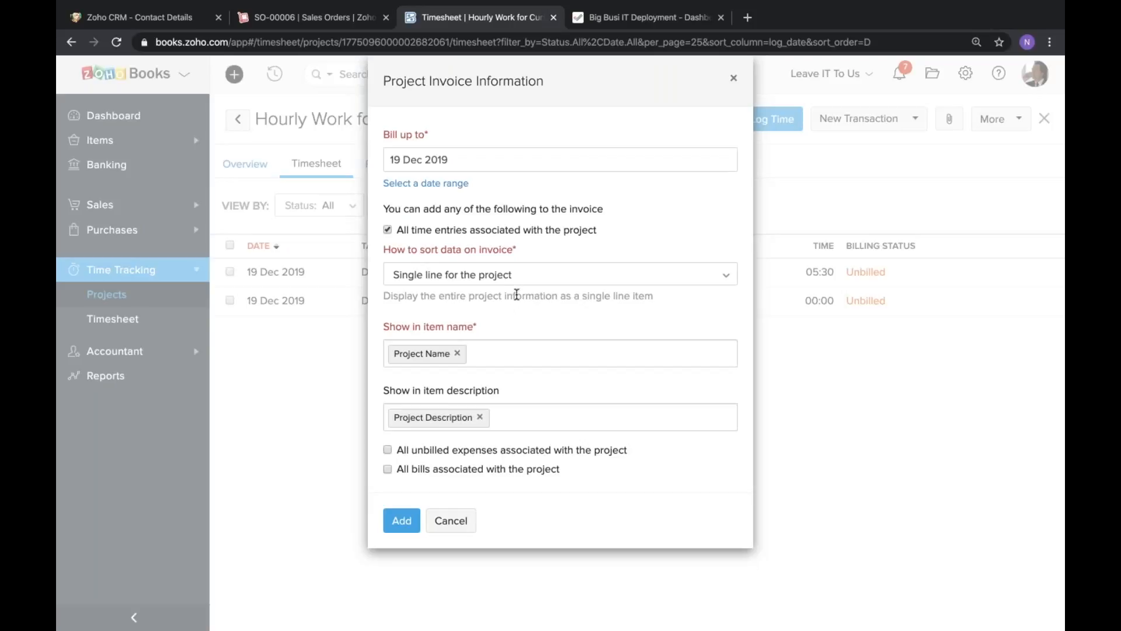
left_click(463, 166)
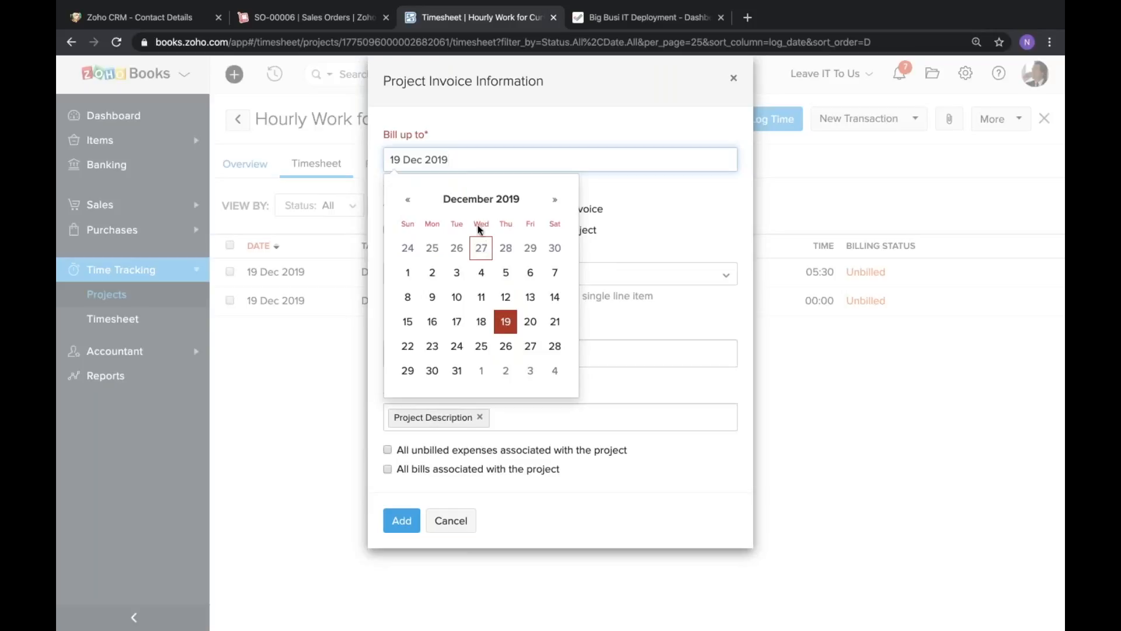
left_click(530, 298)
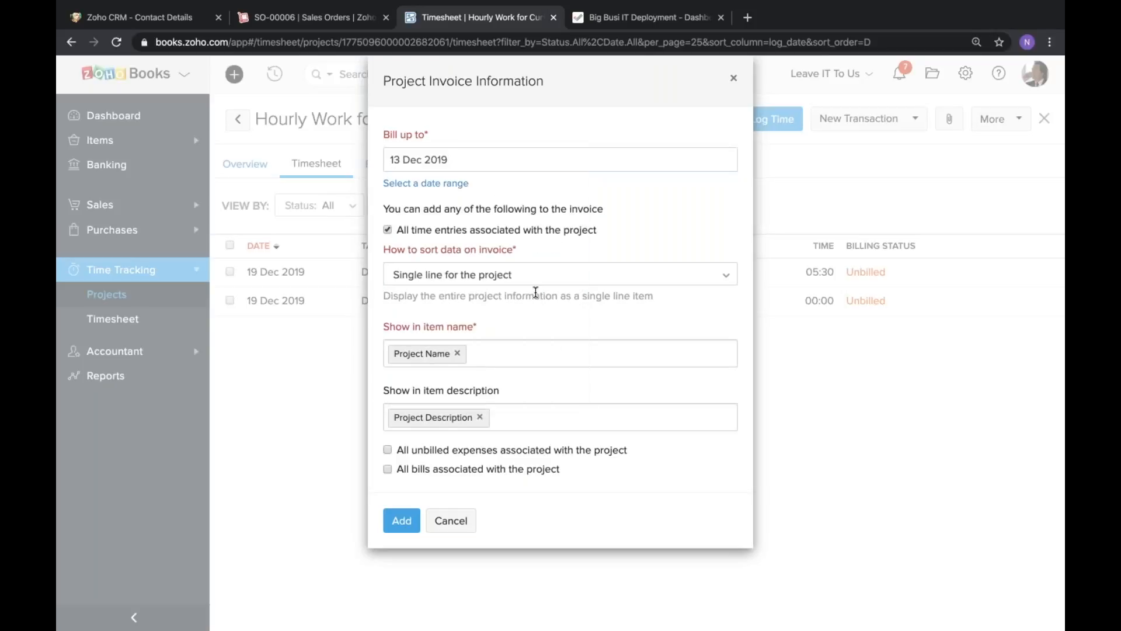
left_click(503, 156)
left_click(506, 321)
left_click(479, 279)
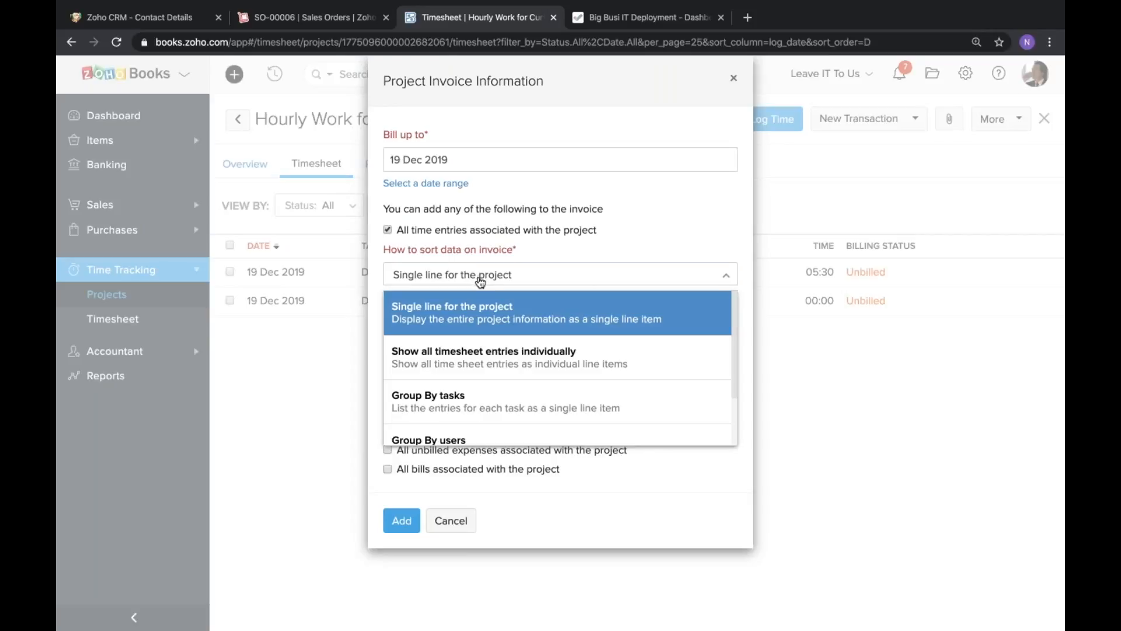
left_click(519, 316)
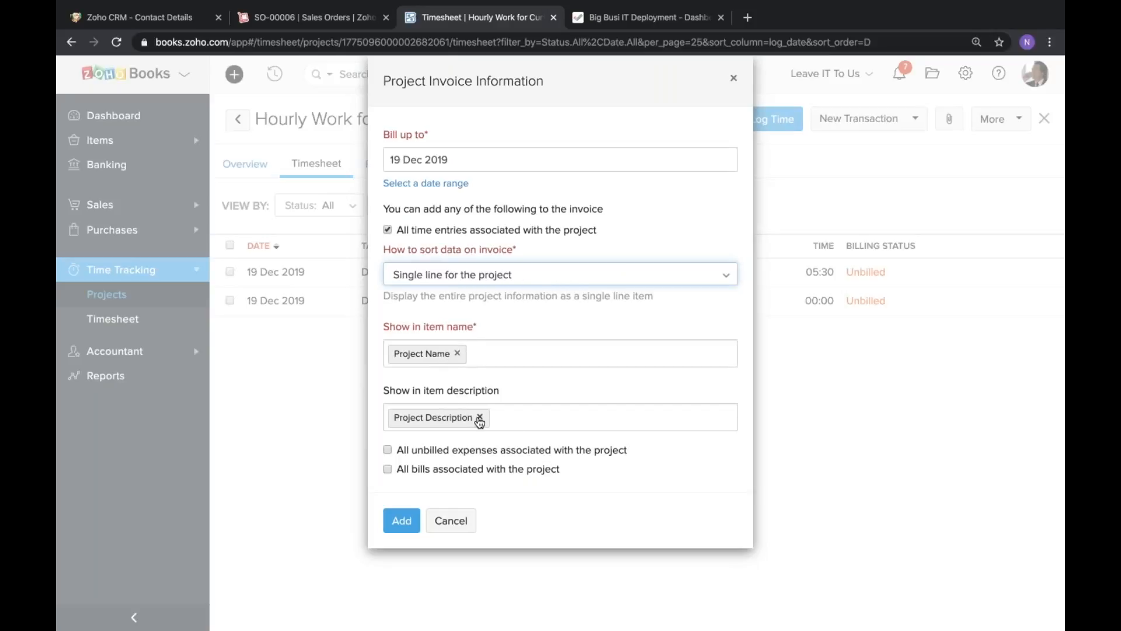
Sort the invoice data with Group By tasks and show Task Name as the item name.
left_click(537, 286)
scroll(523, 342, "down", 3)
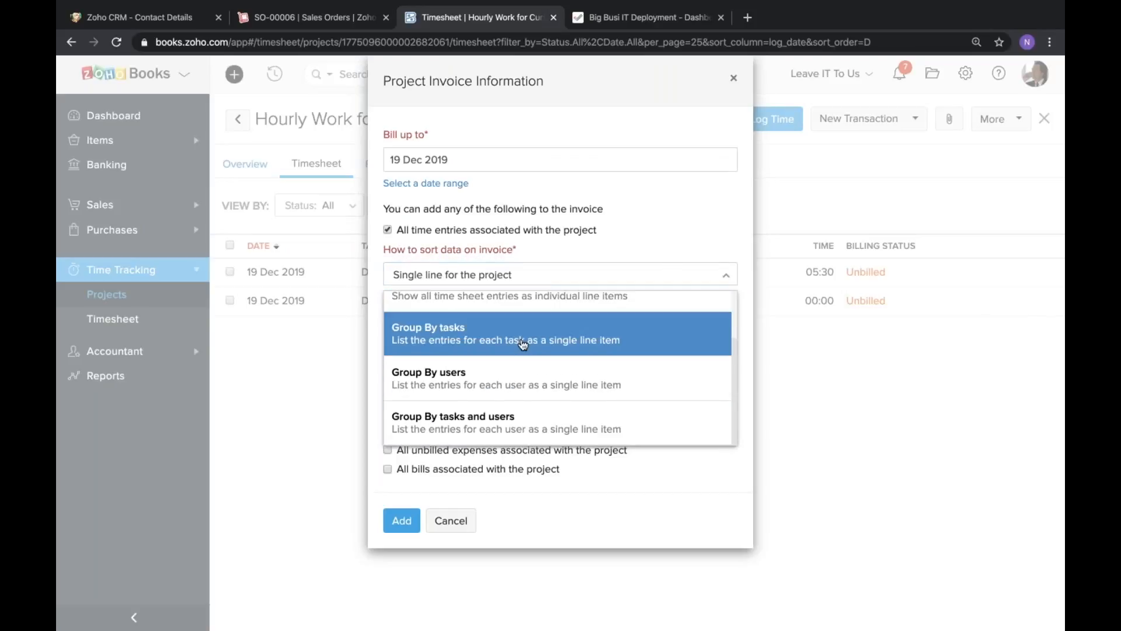
scroll(521, 391, "up", 2)
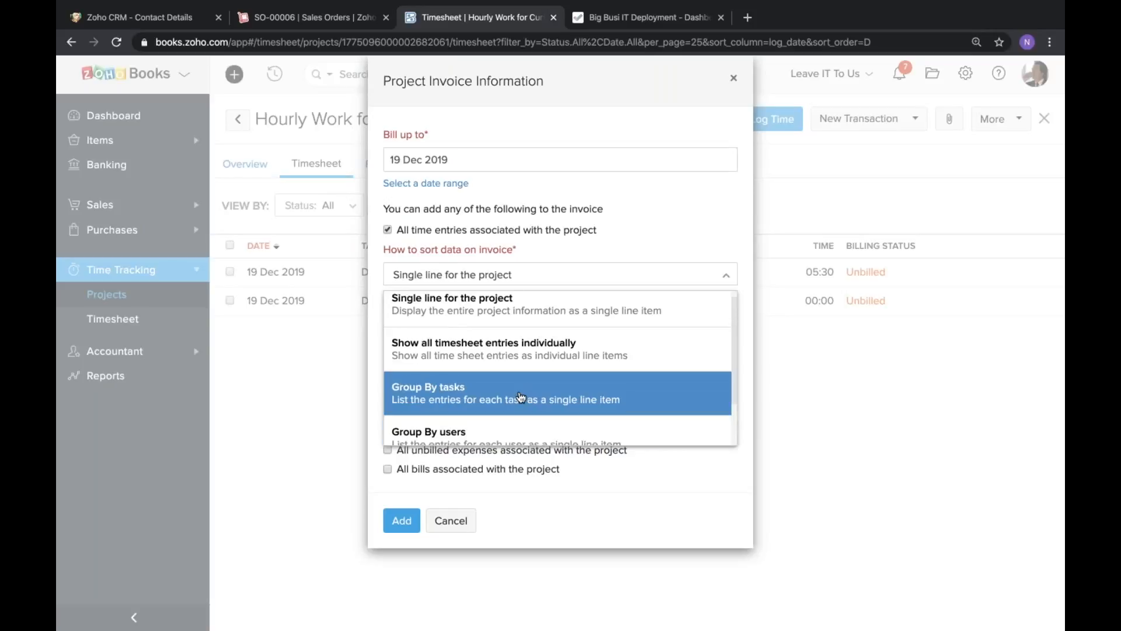
left_click(507, 395)
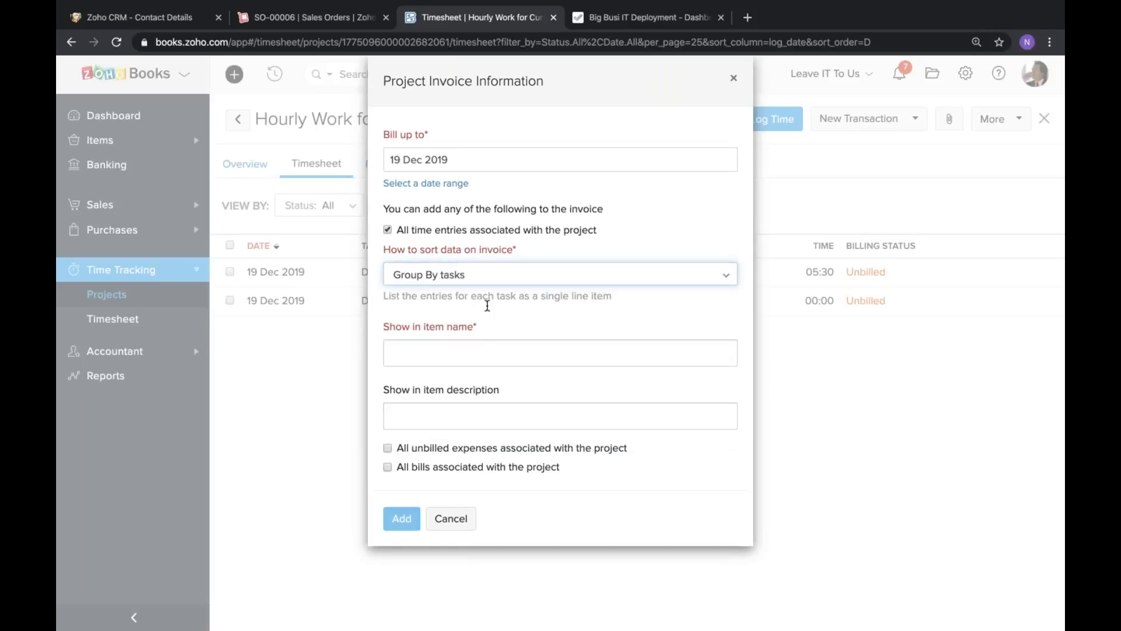
left_click(476, 358)
left_click(458, 431)
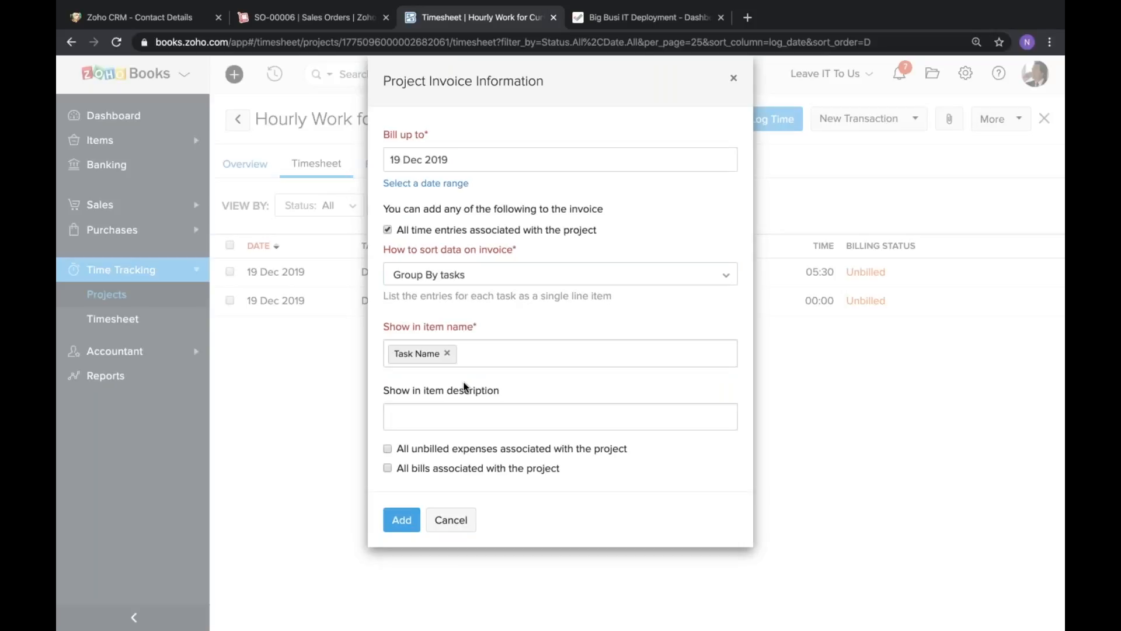
left_click(479, 422)
left_click(490, 397)
left_click(503, 280)
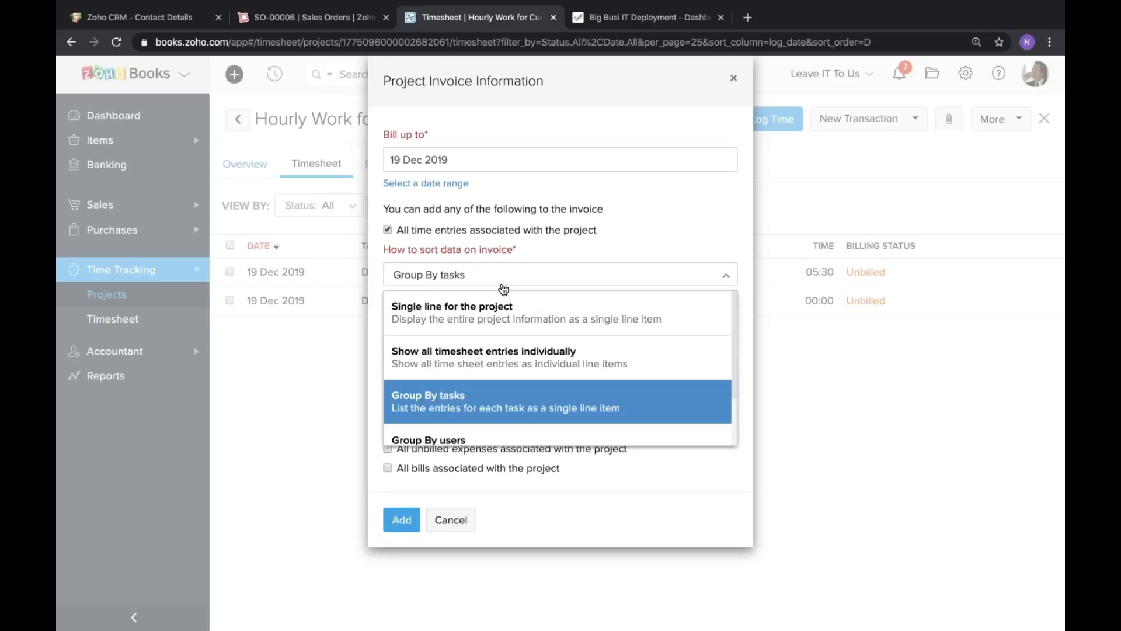
left_click(503, 286)
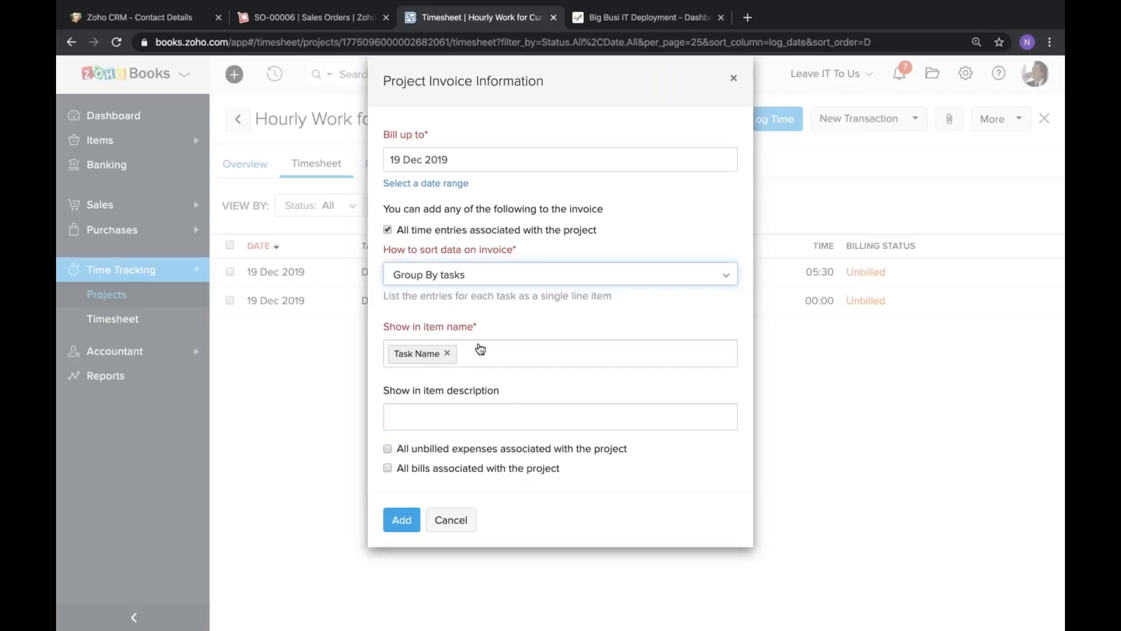
Set the invoice data to Single line for the project with Project Name as the item name.
left_click(496, 281)
left_click(467, 304)
left_click(458, 358)
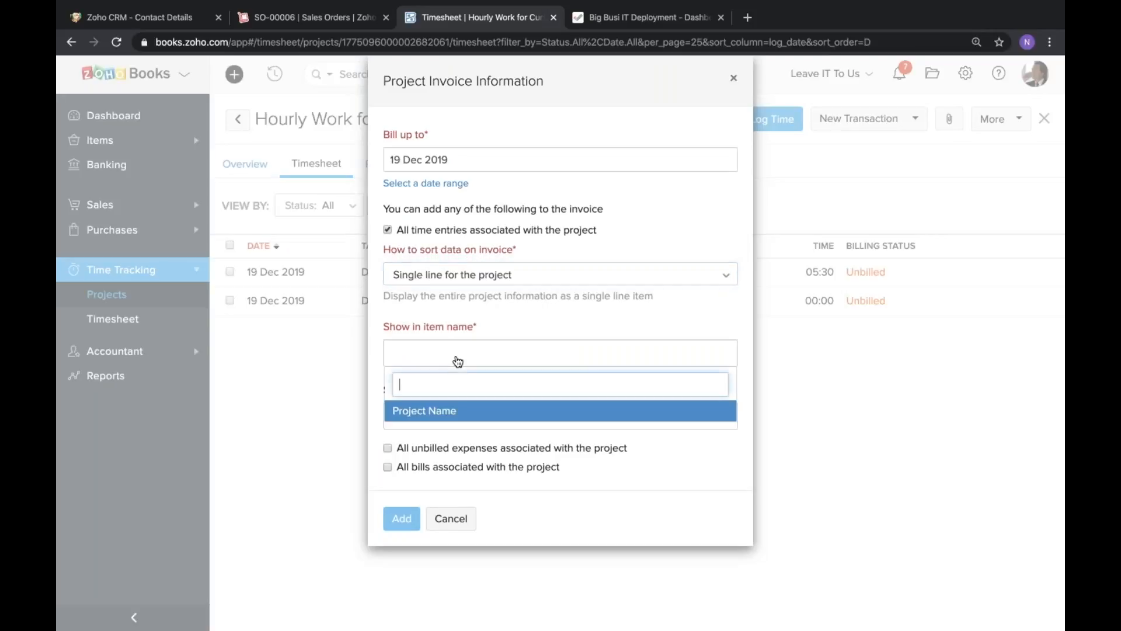
left_click(448, 411)
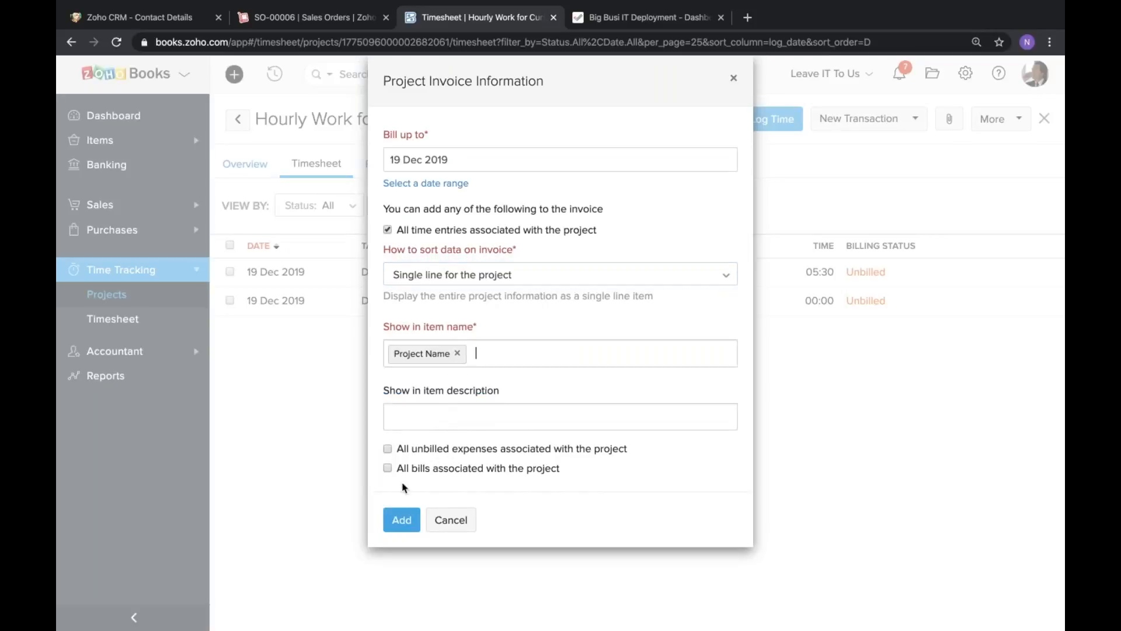
Include all unbilled expenses and all bills associated with the project, and add the project information to a new invoice.
left_click(388, 450)
left_click(387, 469)
left_click(599, 496)
left_click(403, 528)
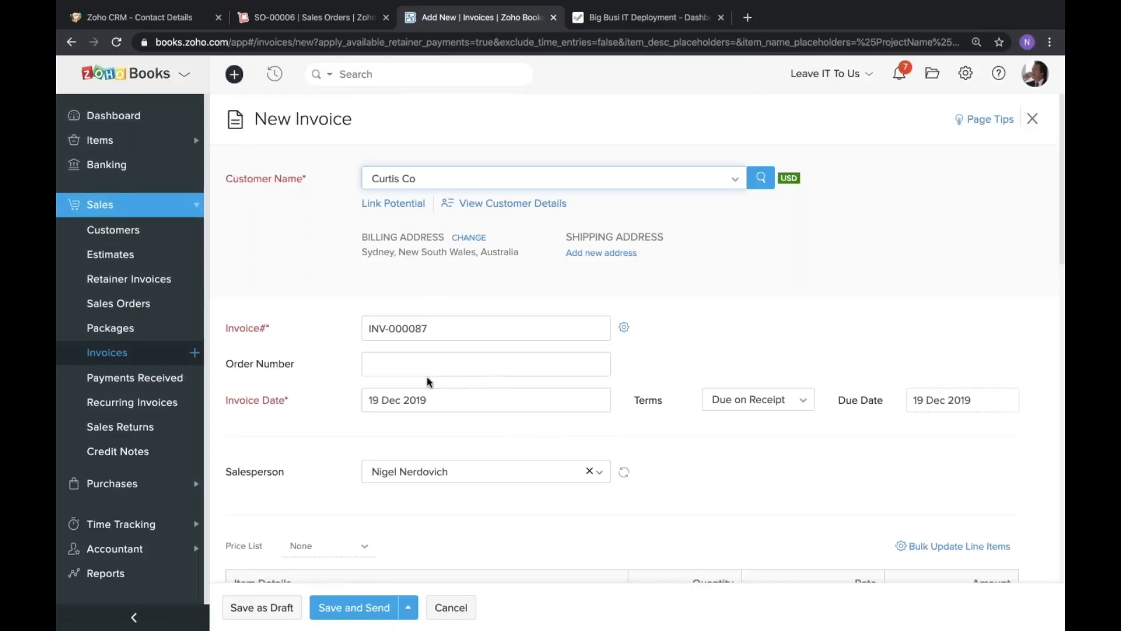
Review the new invoice for Curtis Co, from the customer and date details to the line items, total and terms.
scroll(430, 380, "down", 10)
scroll(401, 531, "down", 4)
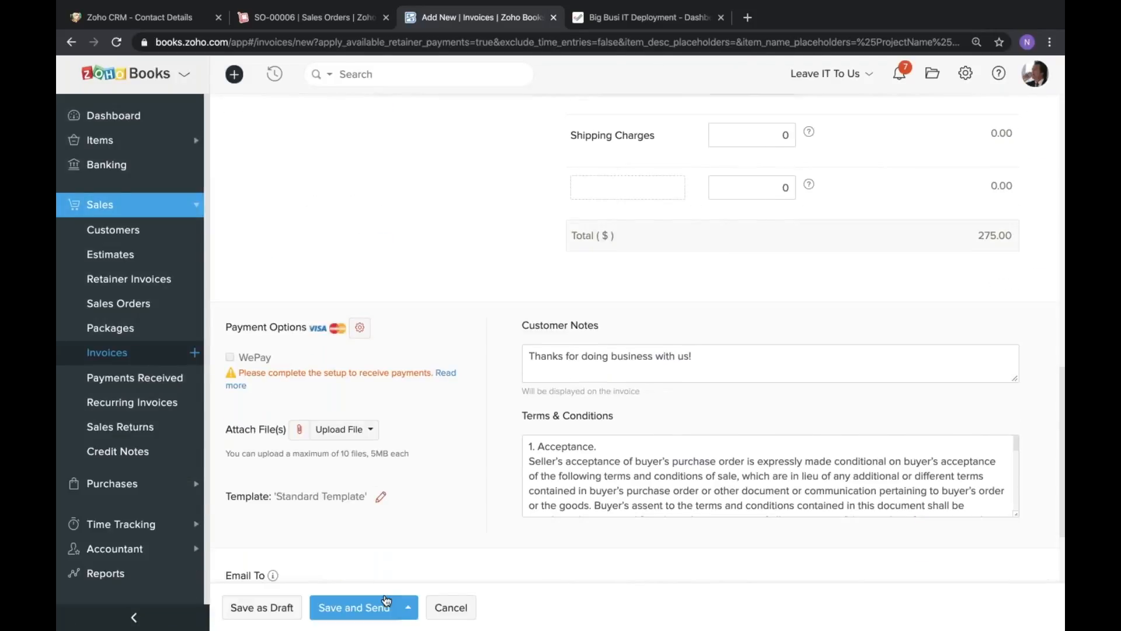
scroll(386, 584, "up", 15)
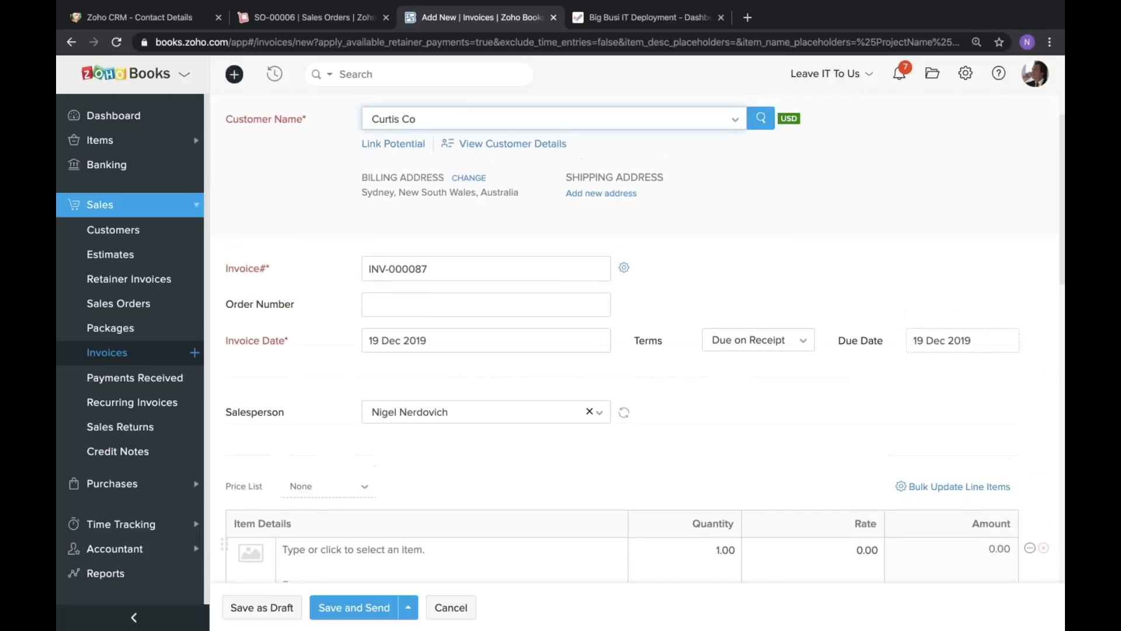
scroll(427, 514, "up", 1)
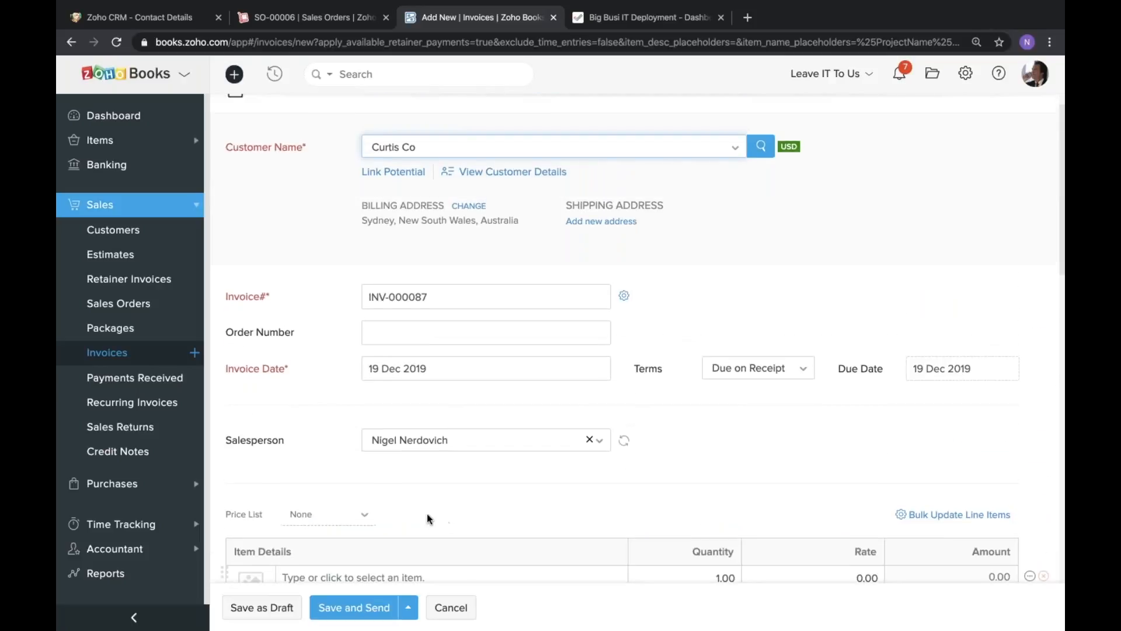
scroll(427, 513, "down", 10)
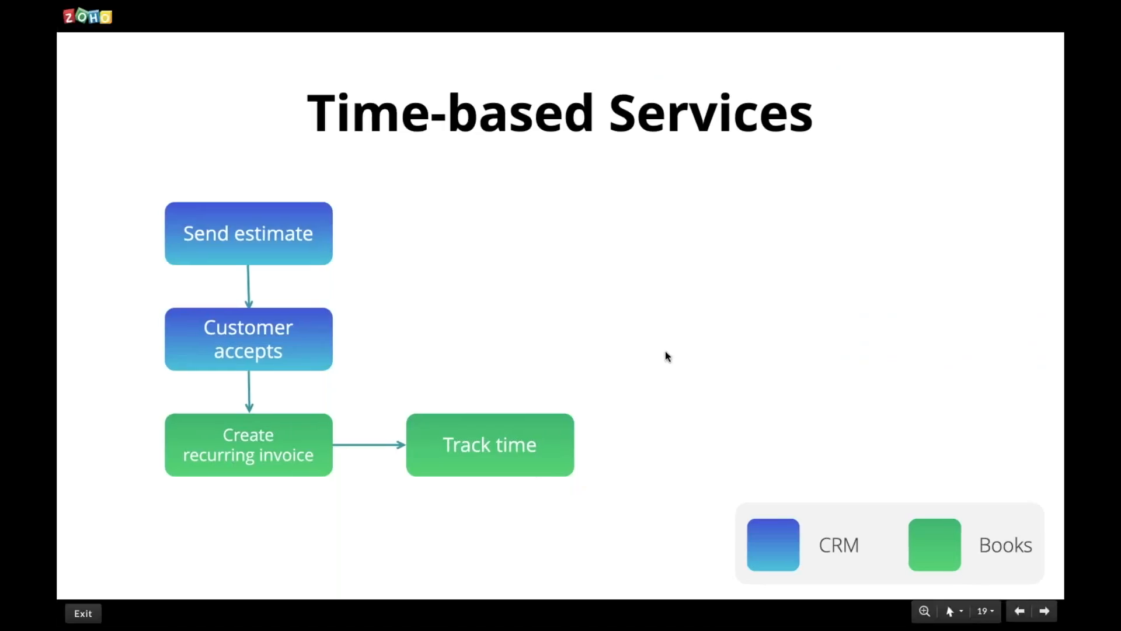
key("Right")
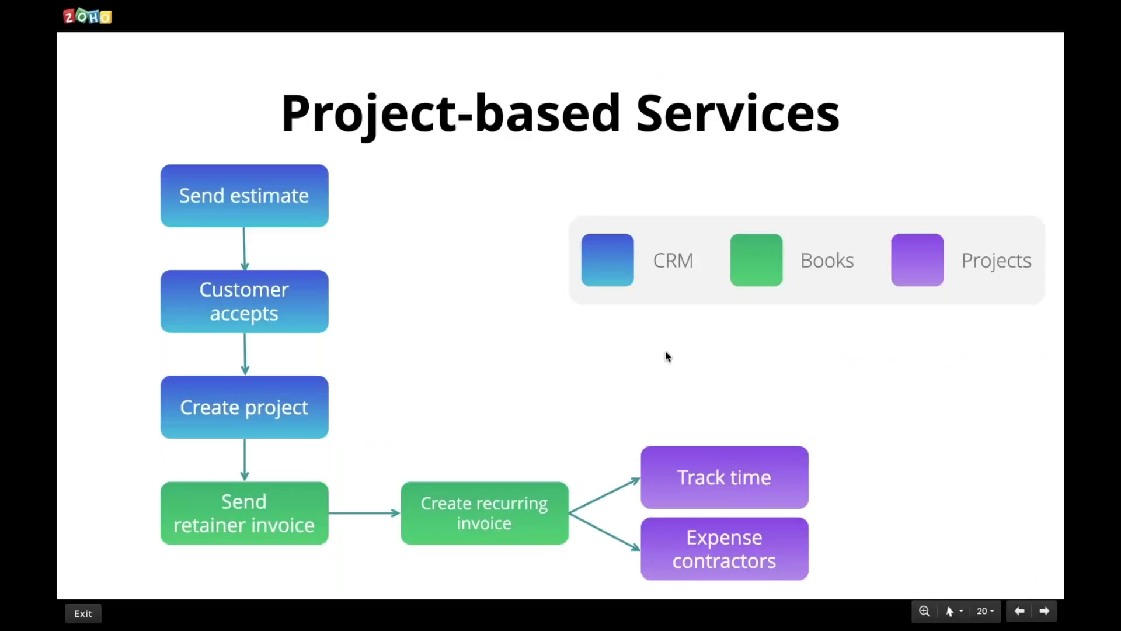
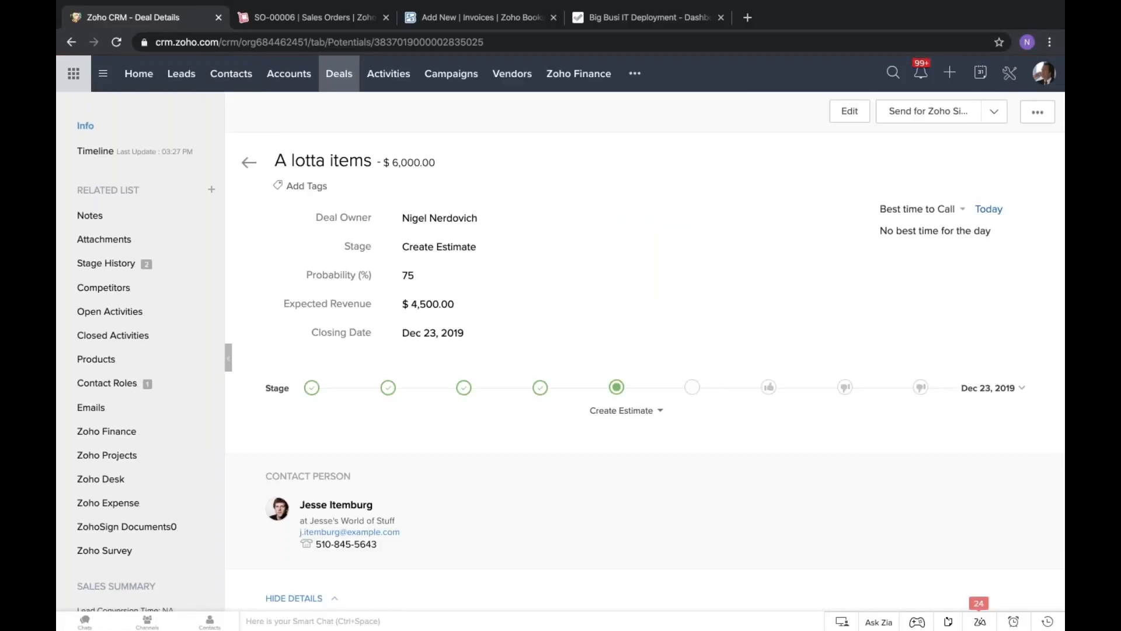
Open the Big Business Deal from the related deals of the contact at Big Business Worldwide Inc.
left_click(232, 74)
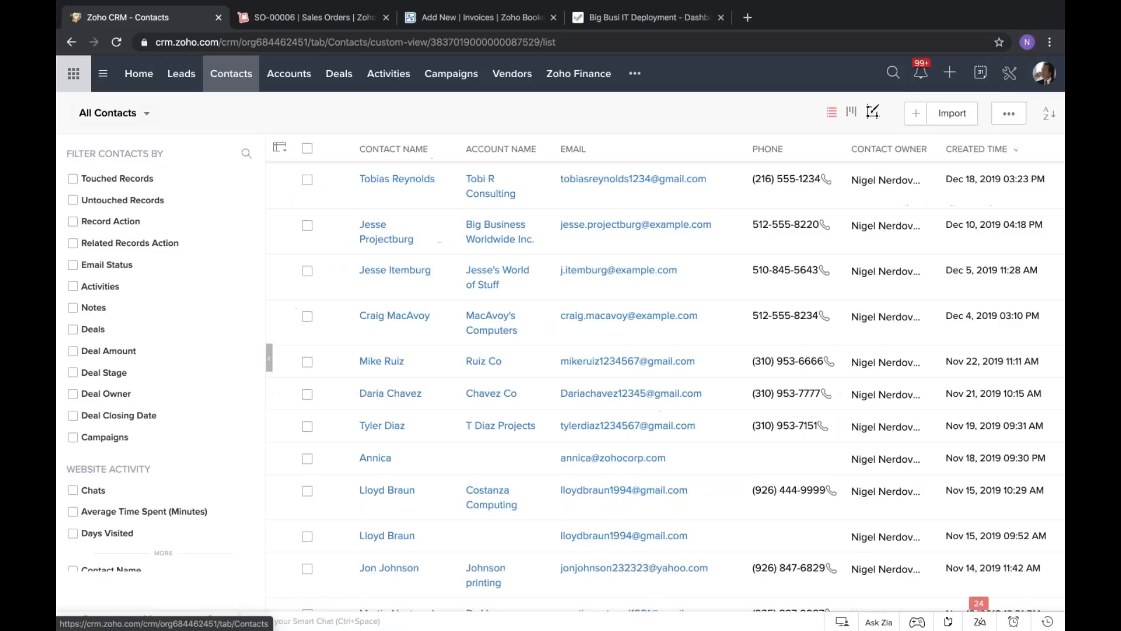
left_click(366, 239)
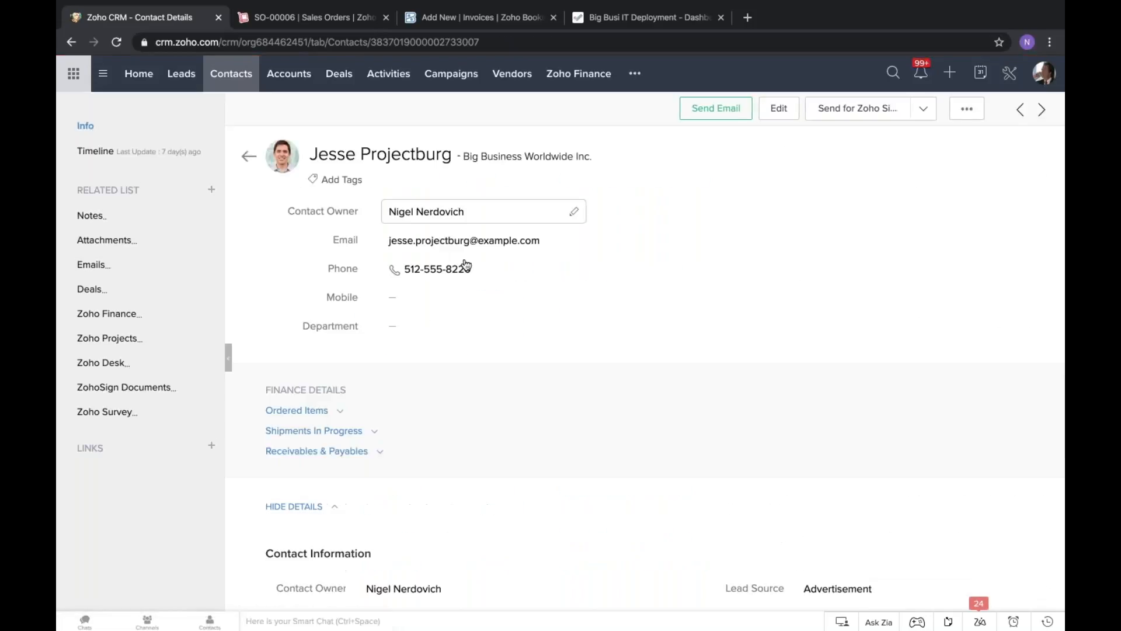
scroll(261, 253, "down", 3)
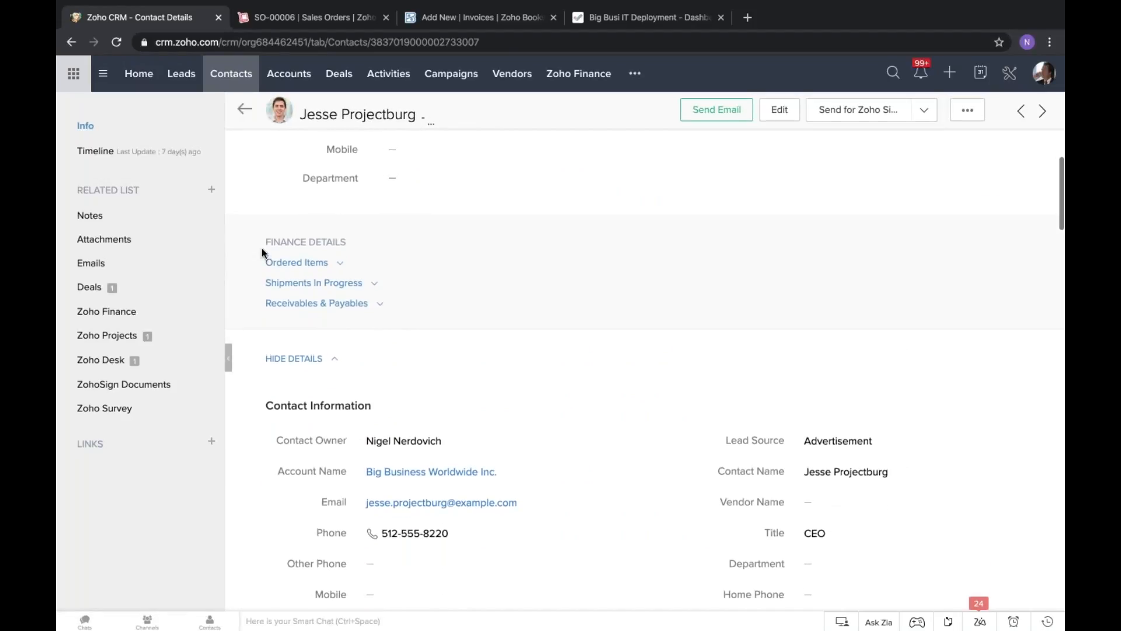
scroll(261, 222, "up", 2)
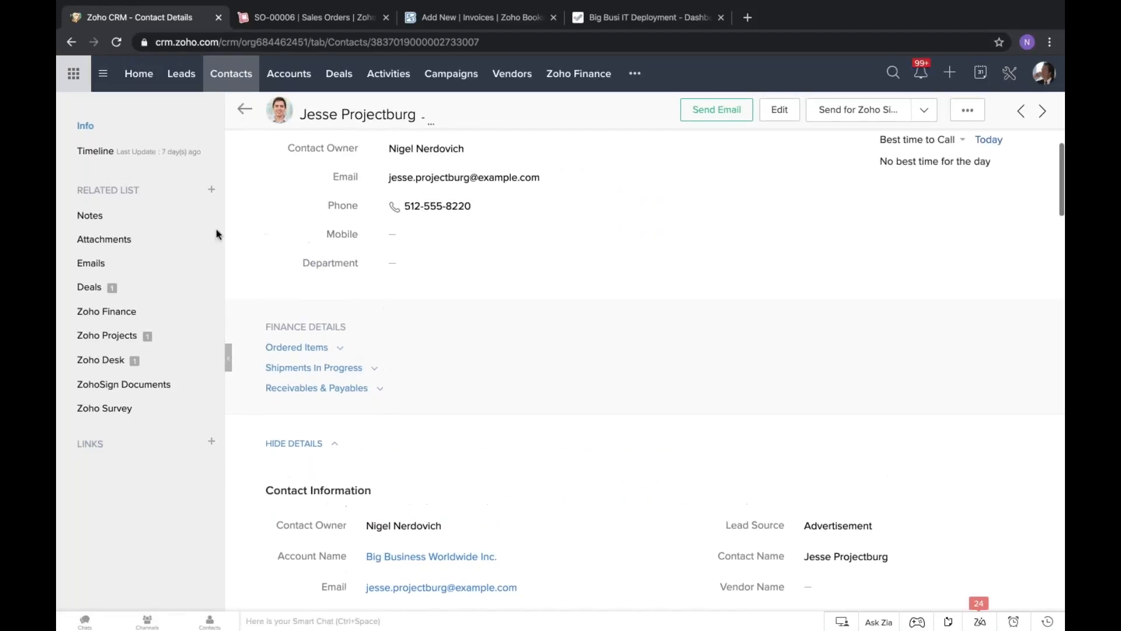
left_click(97, 287)
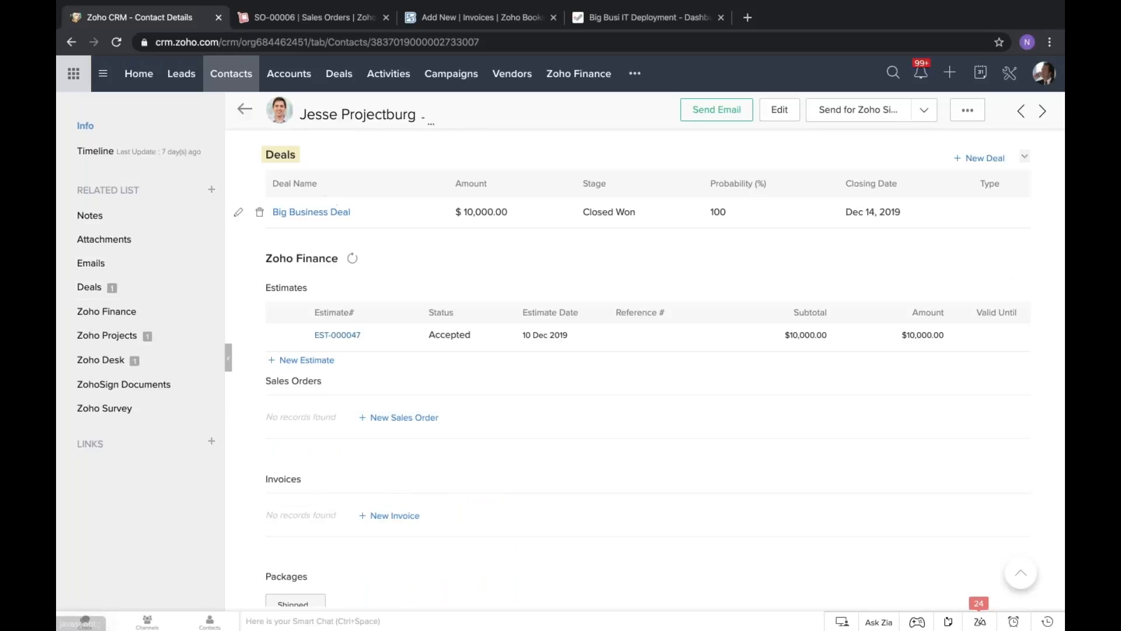
left_click(335, 214)
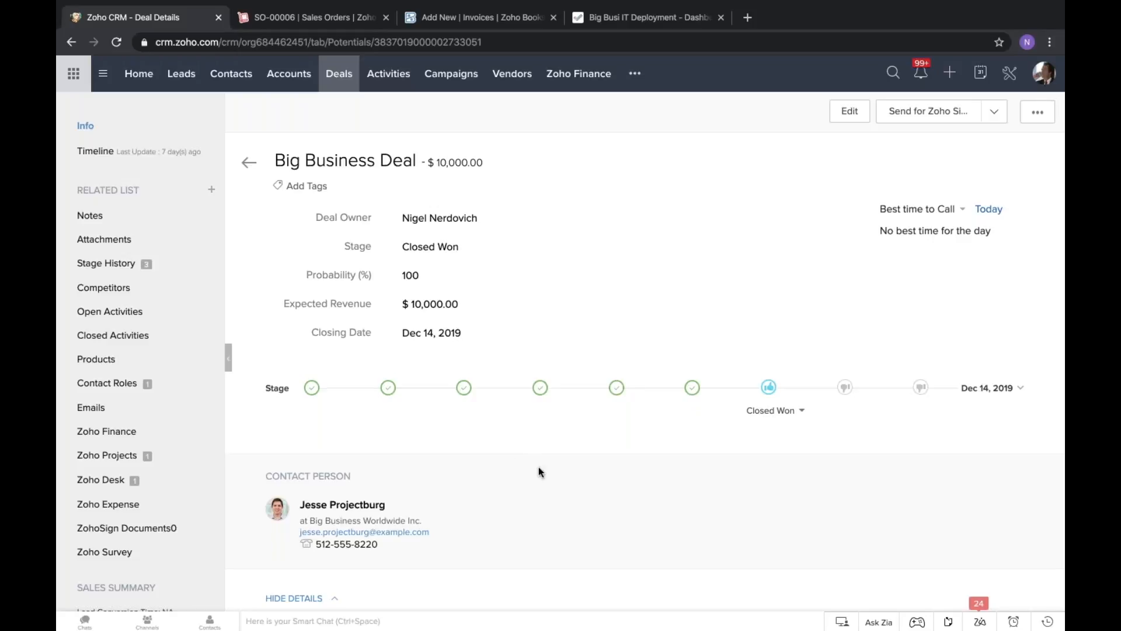
Review the Big Business Deal's information and stage, and bring up its related Zoho Projects list.
scroll(538, 468, "down", 1)
scroll(637, 390, "down", 5)
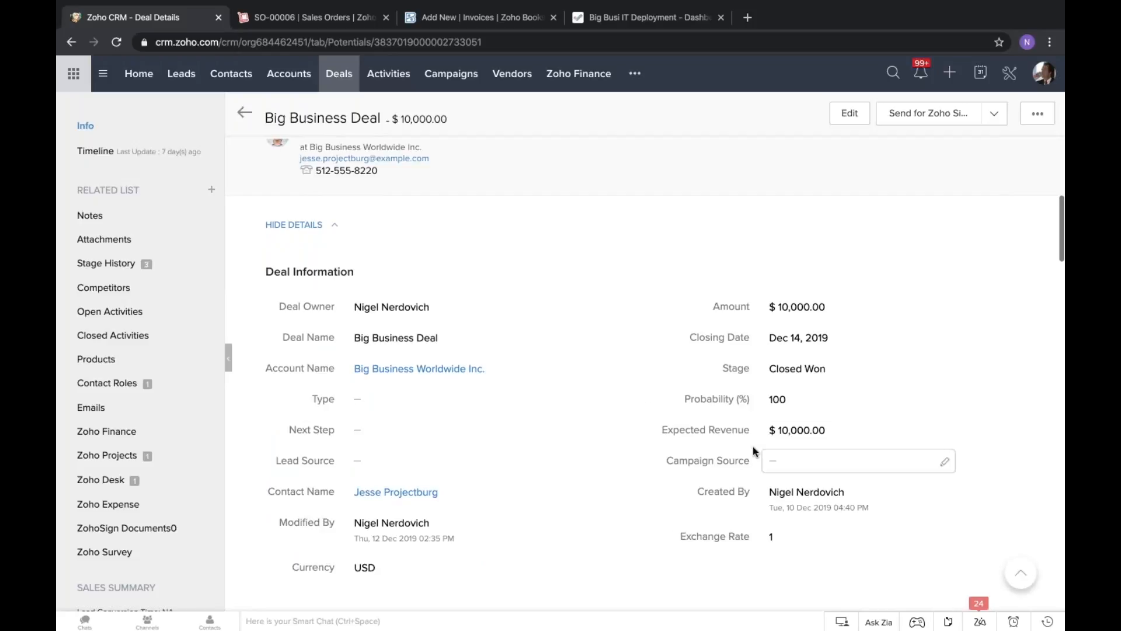
scroll(468, 403, "up", 1)
scroll(472, 351, "up", 5)
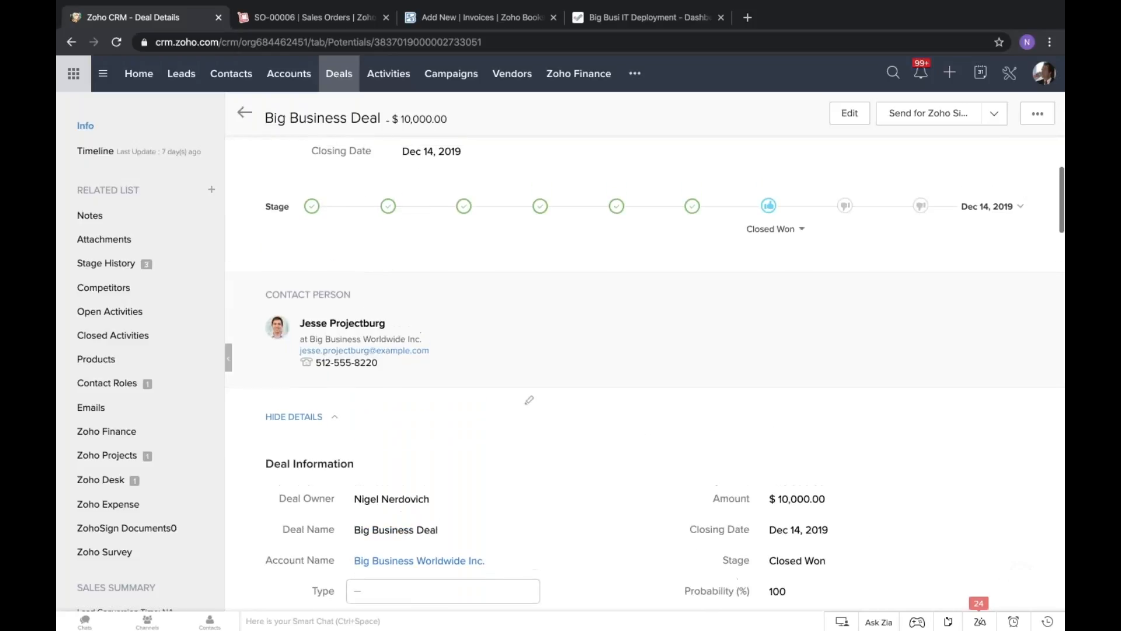
scroll(472, 351, "up", 2)
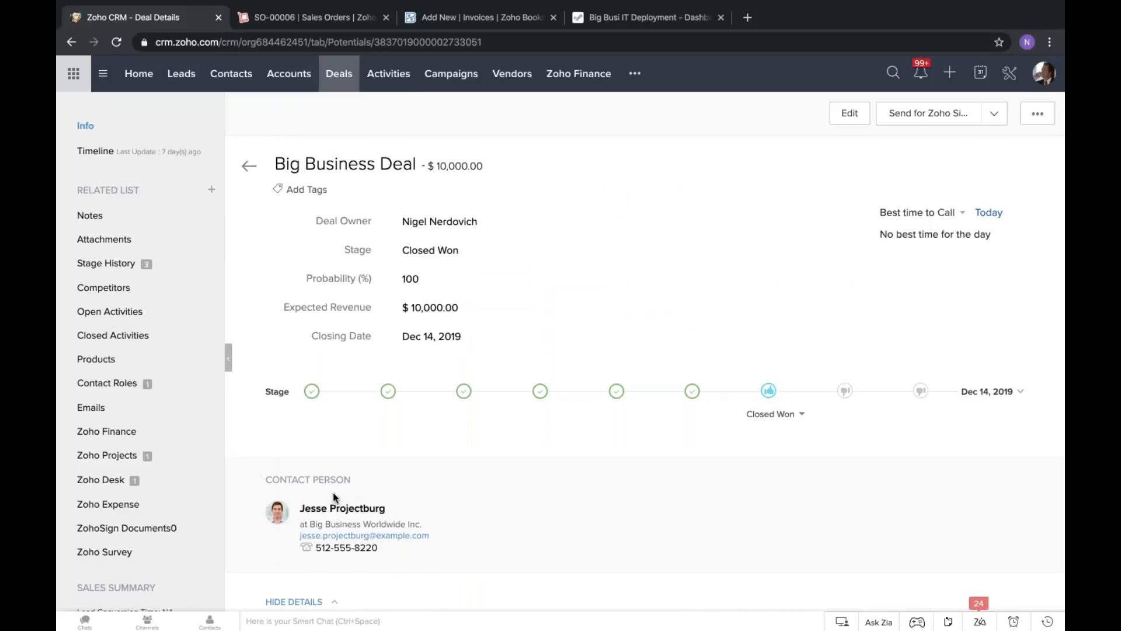
left_click(110, 461)
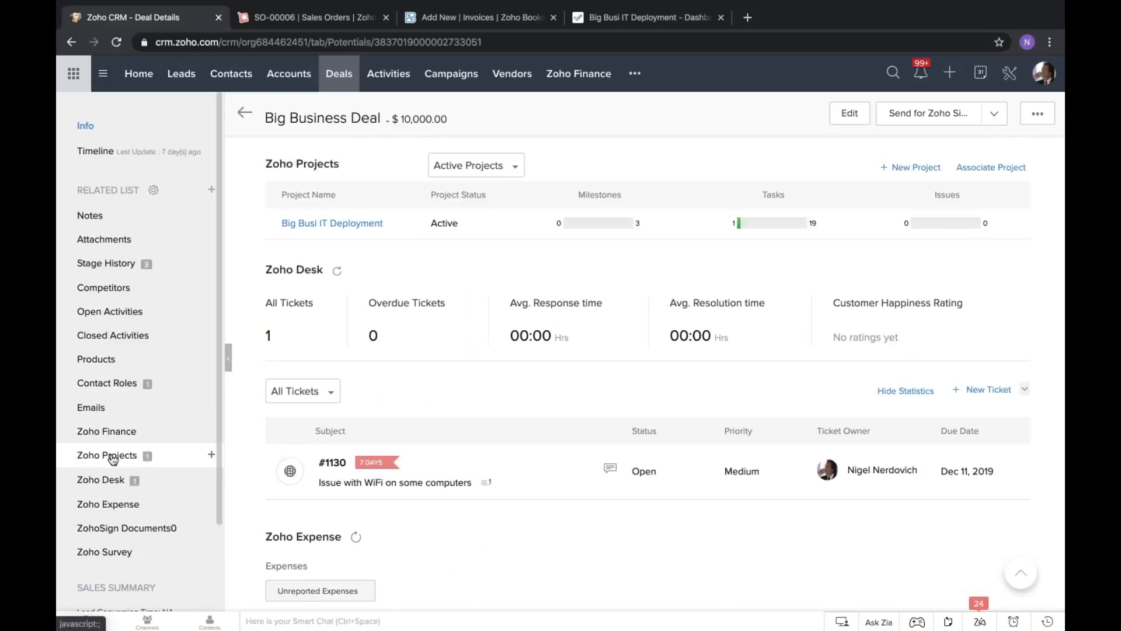
Try a new project for the deal with the Deployment Template, review the project users and client details, and cancel it.
left_click(924, 171)
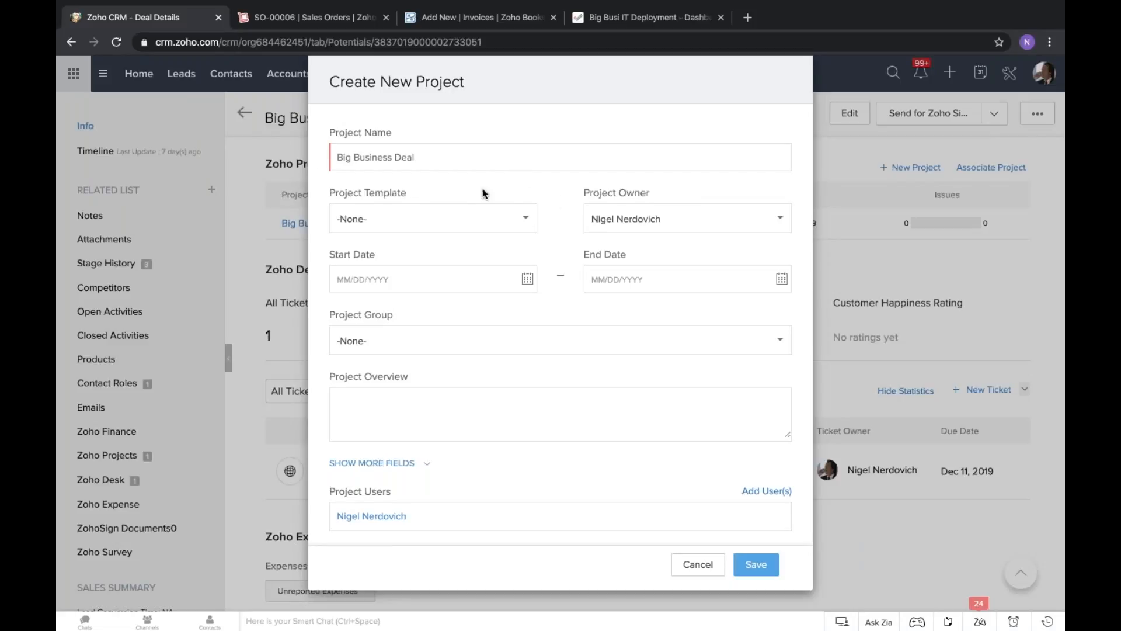
scroll(535, 188, "down", 3)
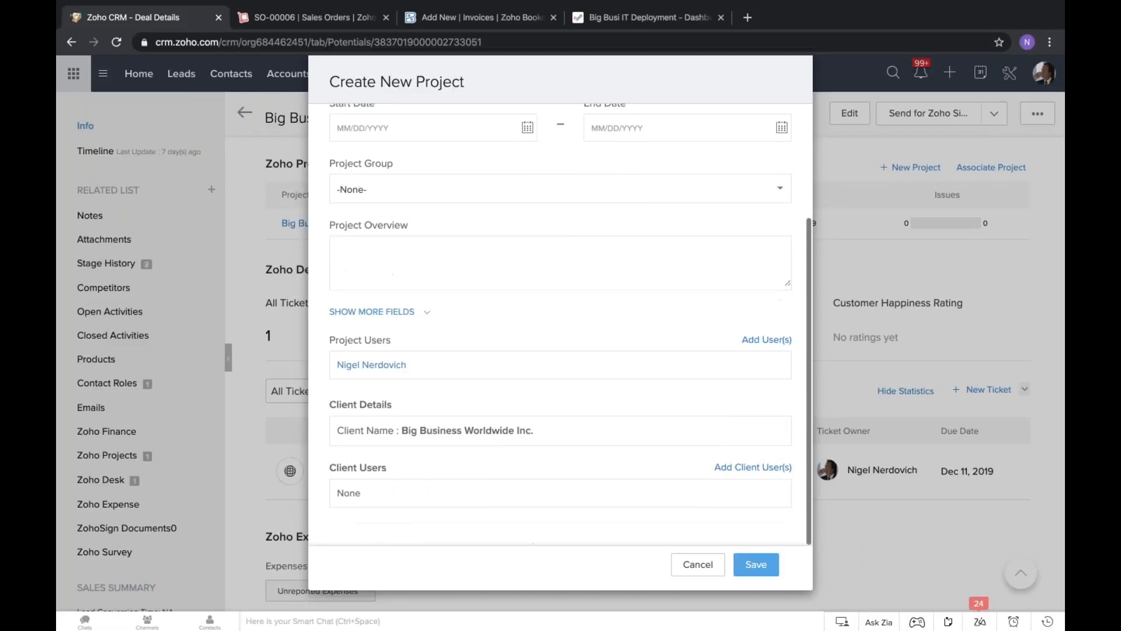
scroll(535, 189, "up", 3)
left_click(500, 225)
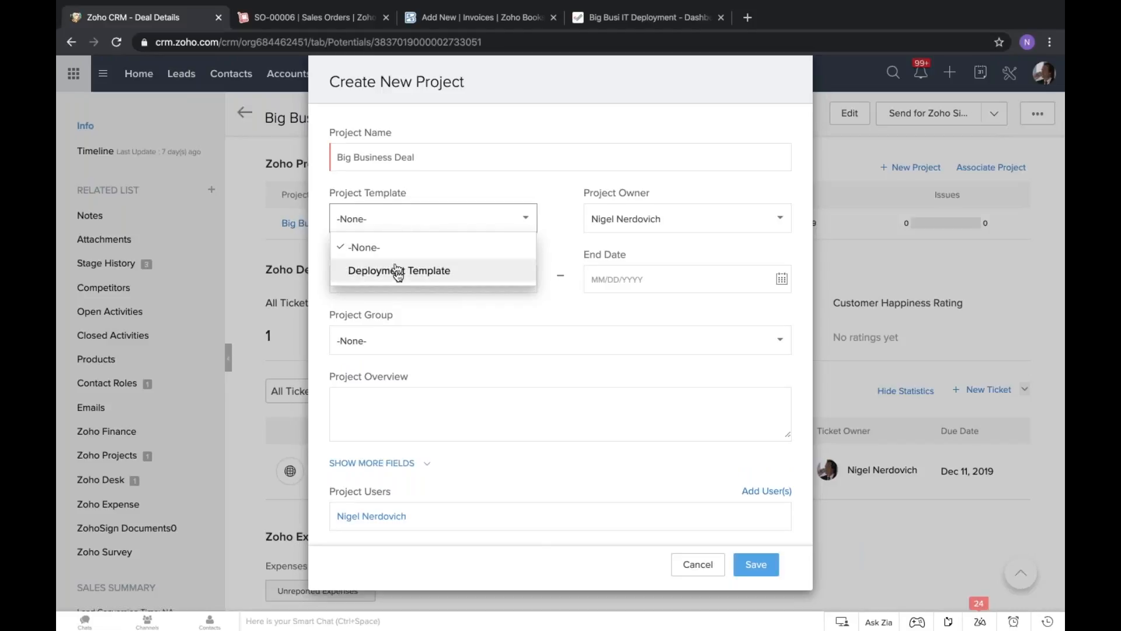
left_click(447, 270)
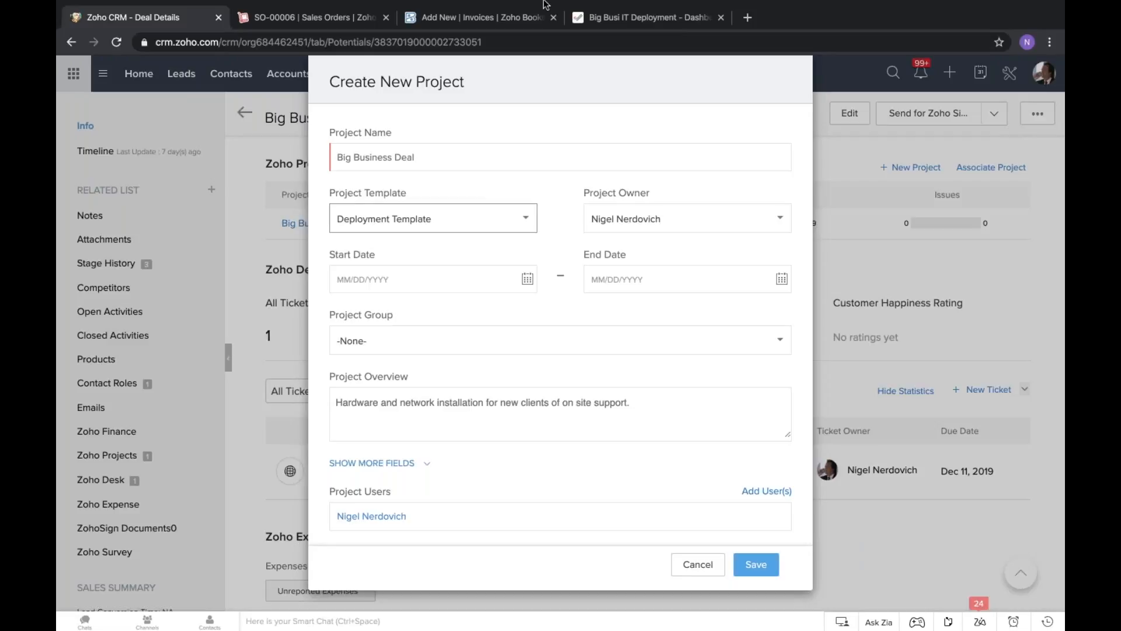
mouse_move(543, 5)
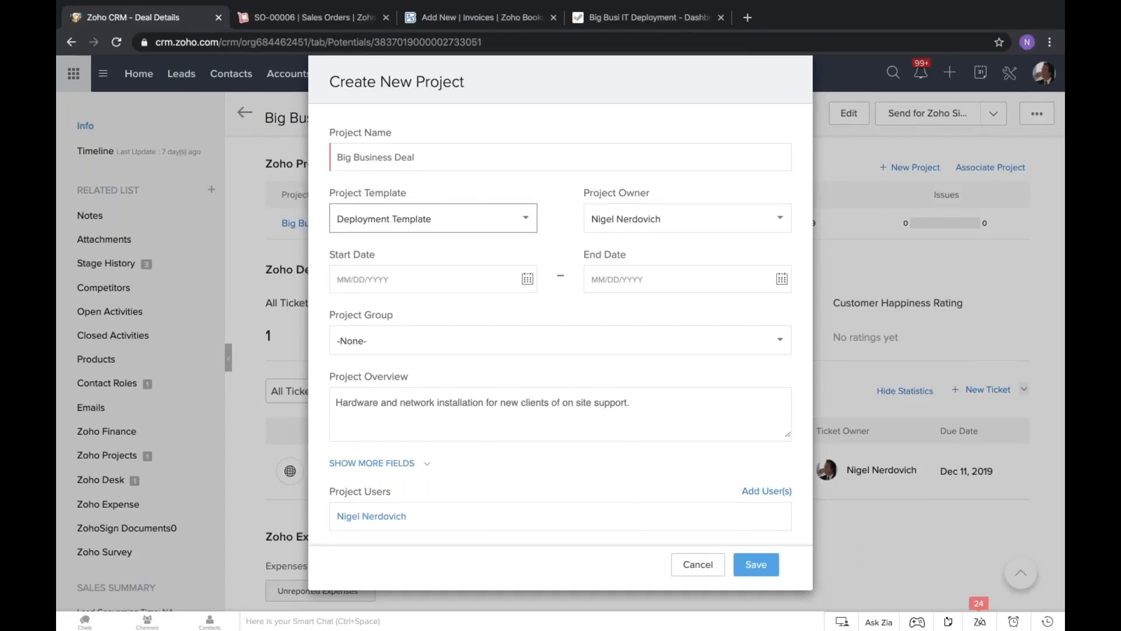
key("F2")
scroll(395, 276, "down", 2)
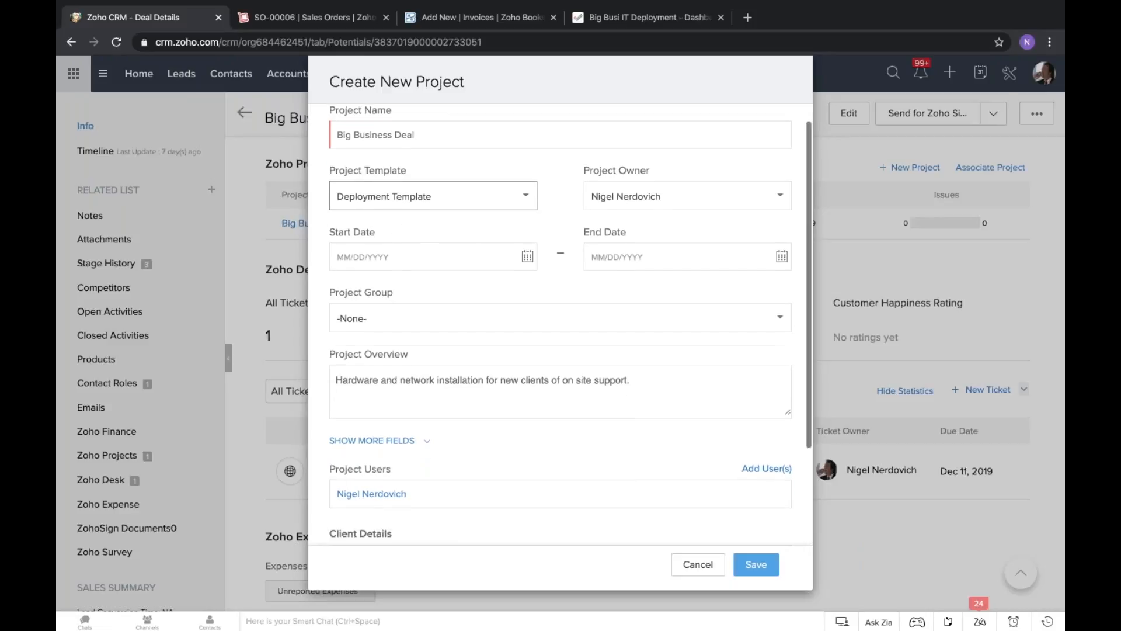
scroll(561, 324, "down", 2)
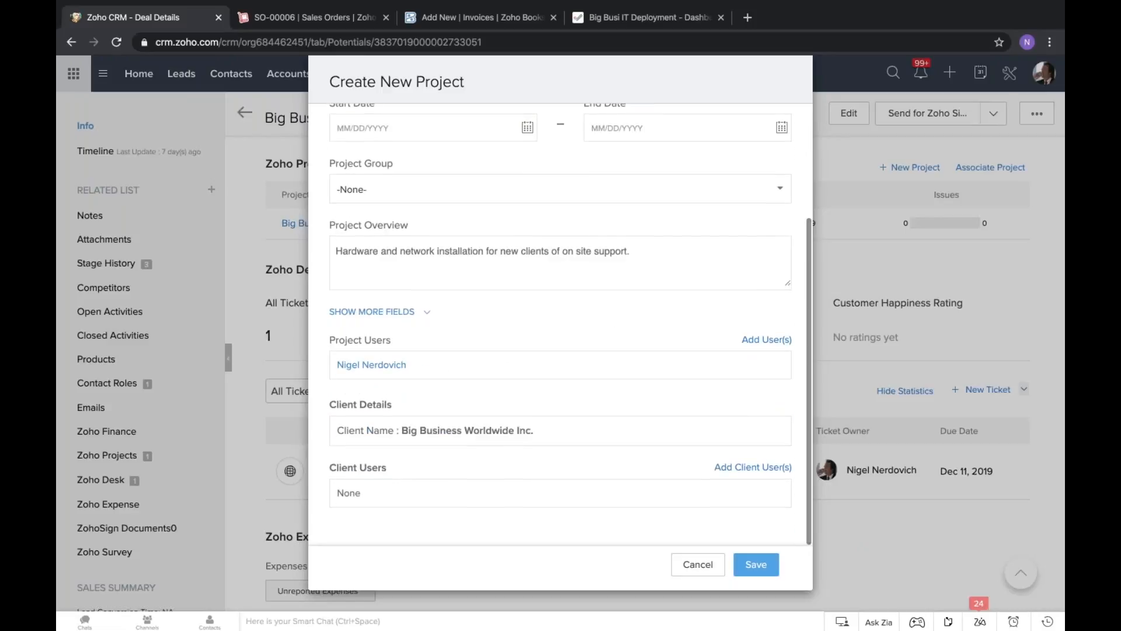
left_click(698, 564)
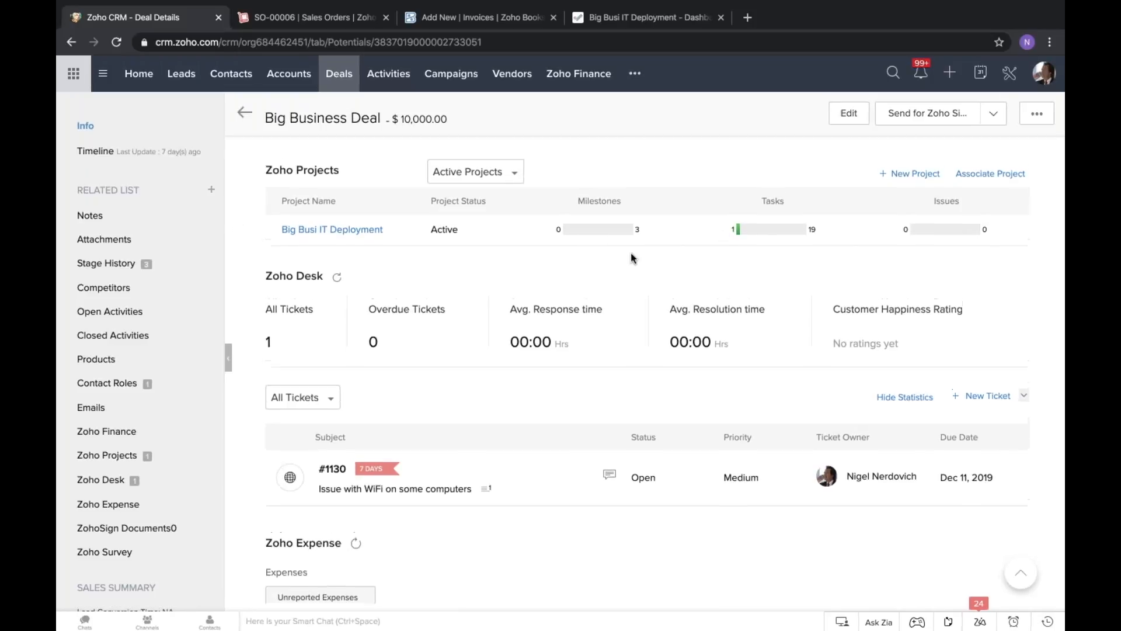
Open the deal's Big Busi IT Deployment project and review its dashboard, including overdue work items and team status.
scroll(630, 254, "up", 2)
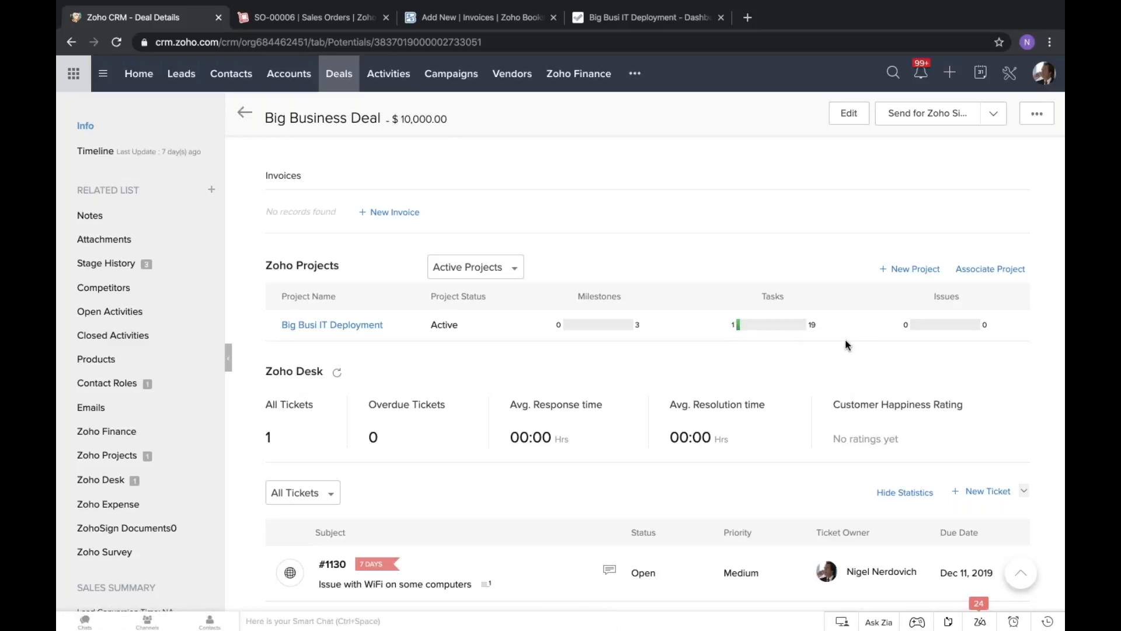
left_click(350, 327)
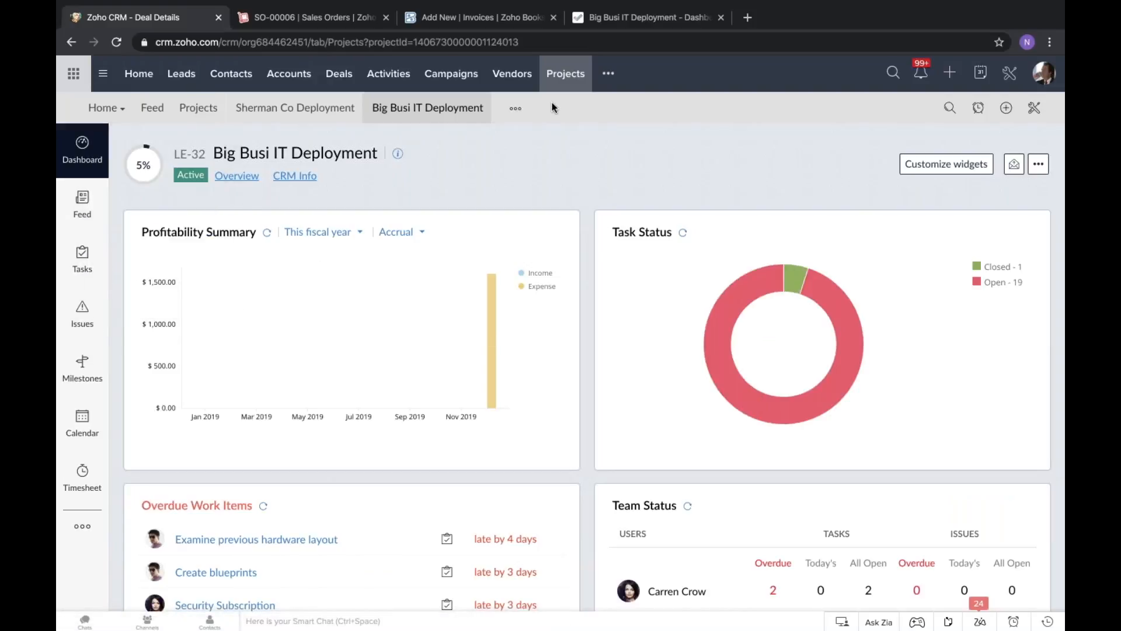
scroll(683, 194, "down", 4)
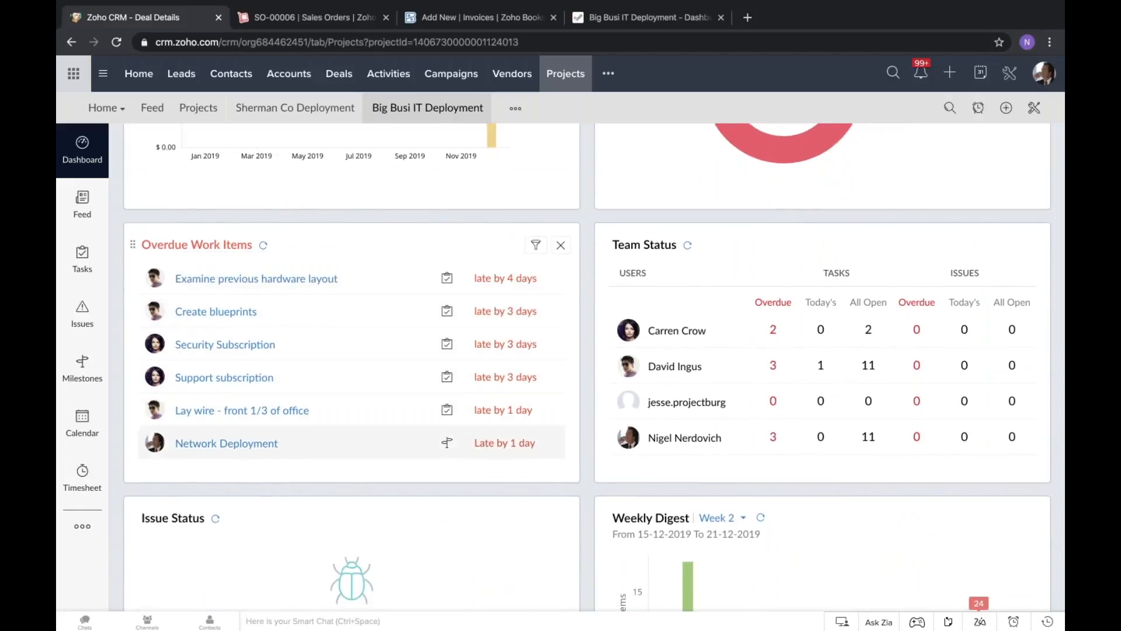
scroll(188, 264, "up", 4)
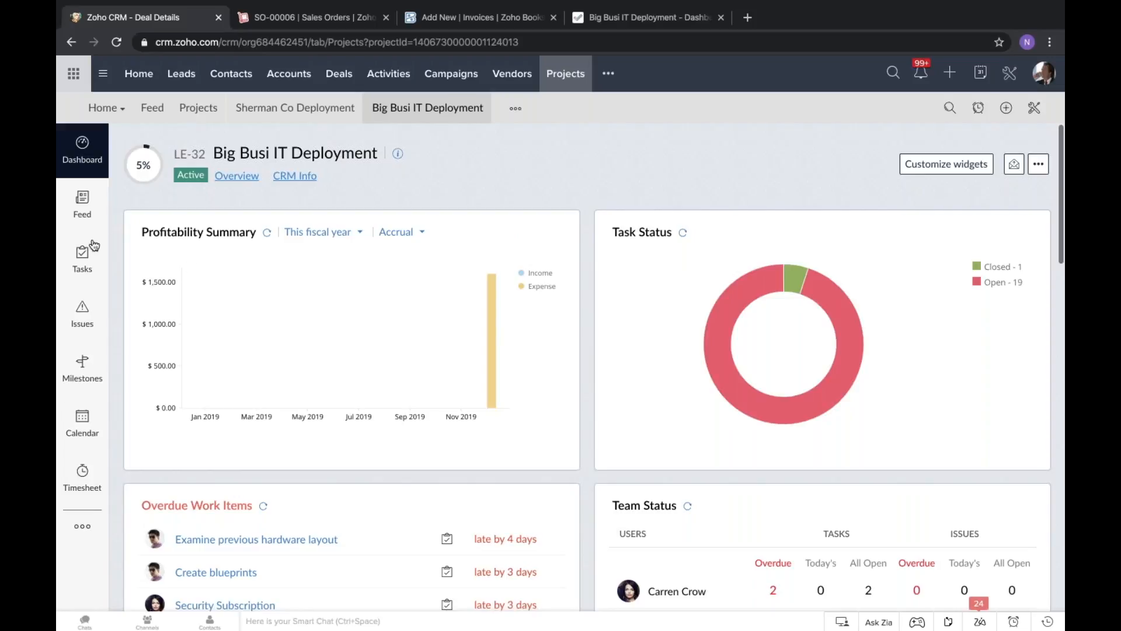
View the Big Busi IT Deployment project's feed and monthly calendar, and return to its dashboard.
left_click(86, 222)
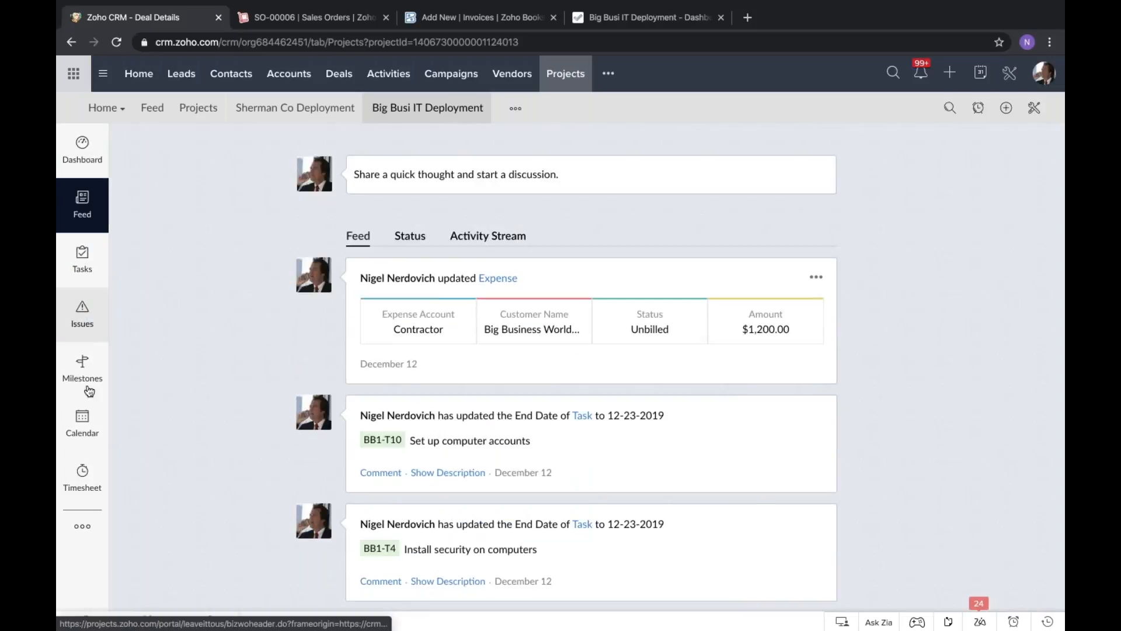
left_click(85, 431)
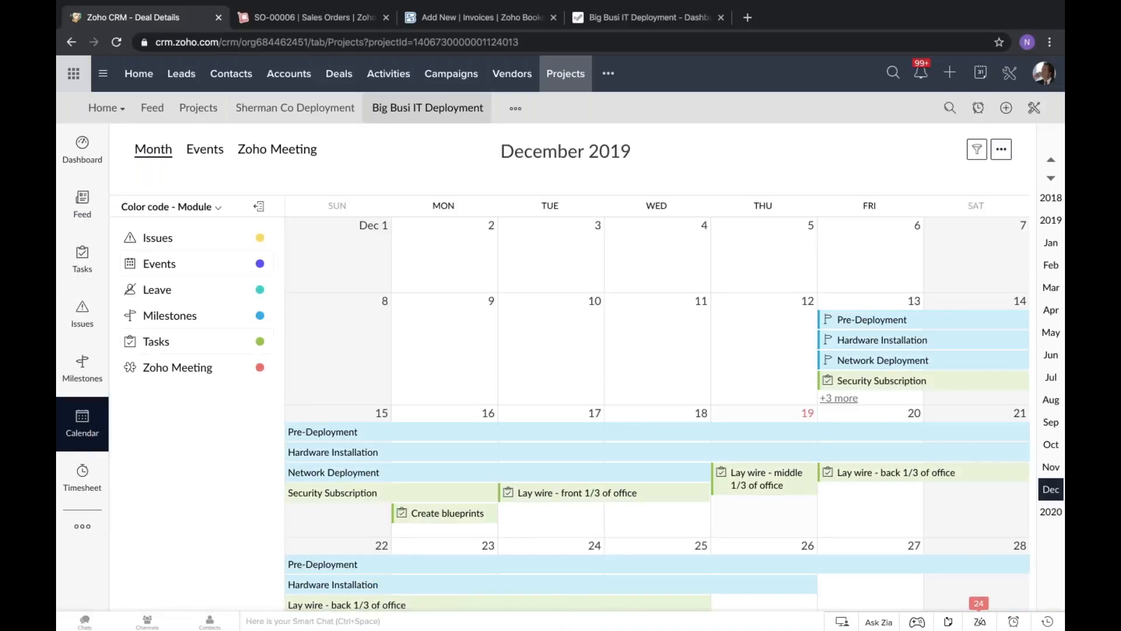
left_click(82, 151)
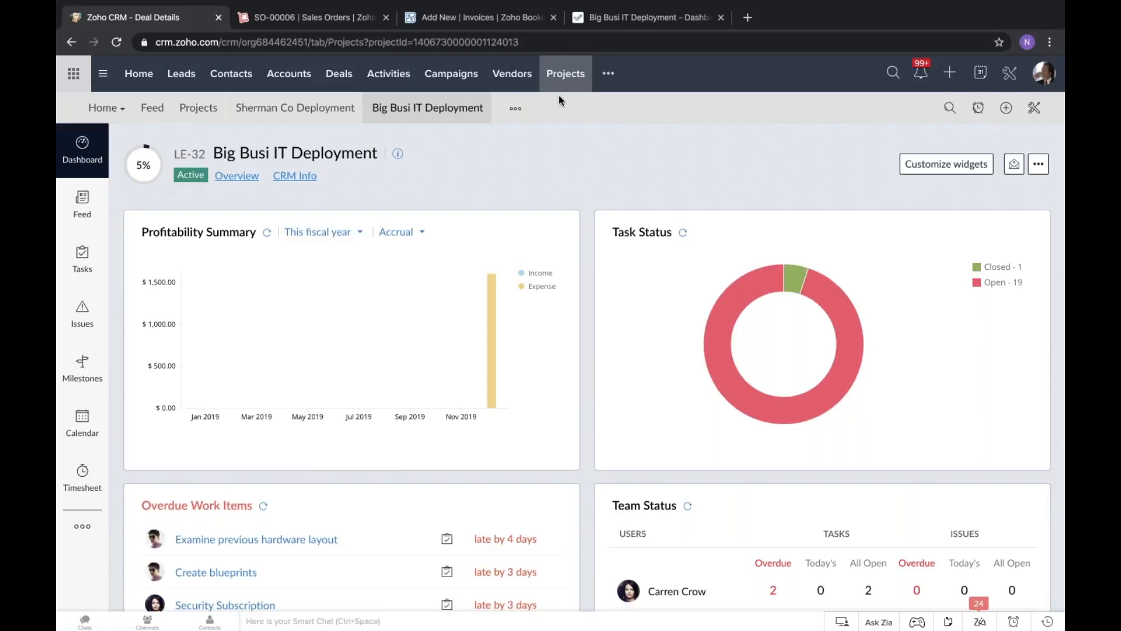
left_click(665, 18)
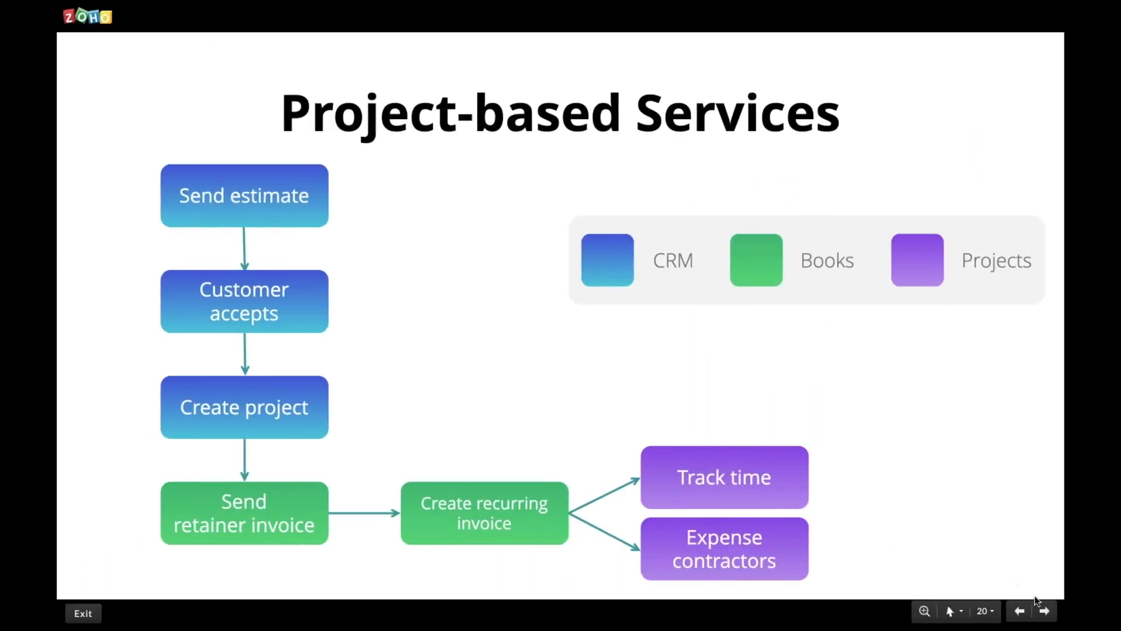
left_click(1046, 612)
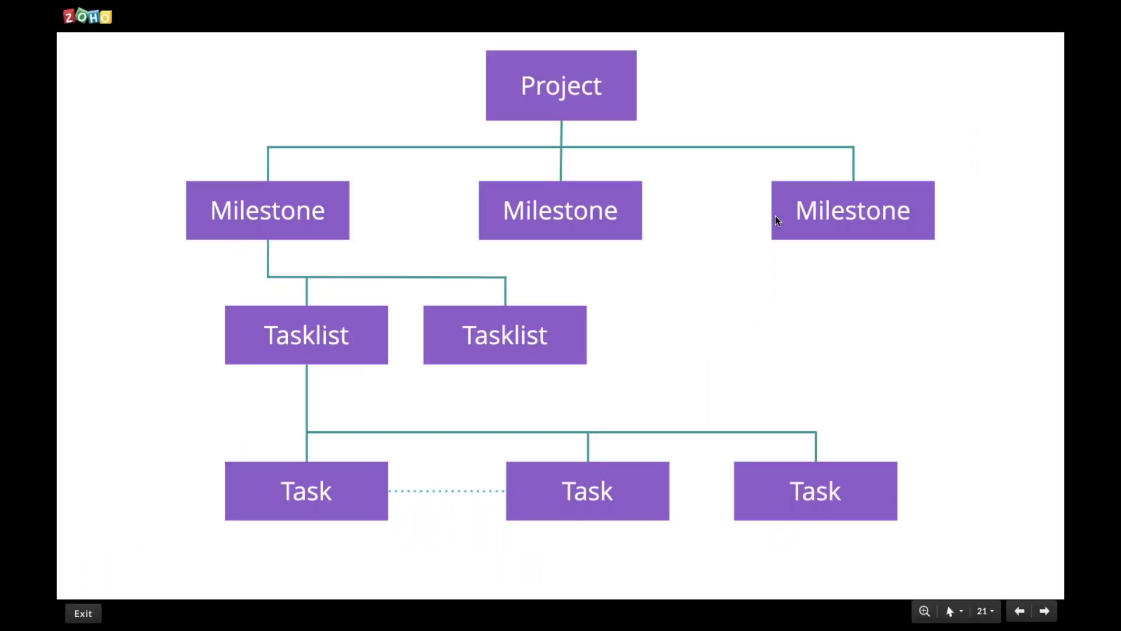
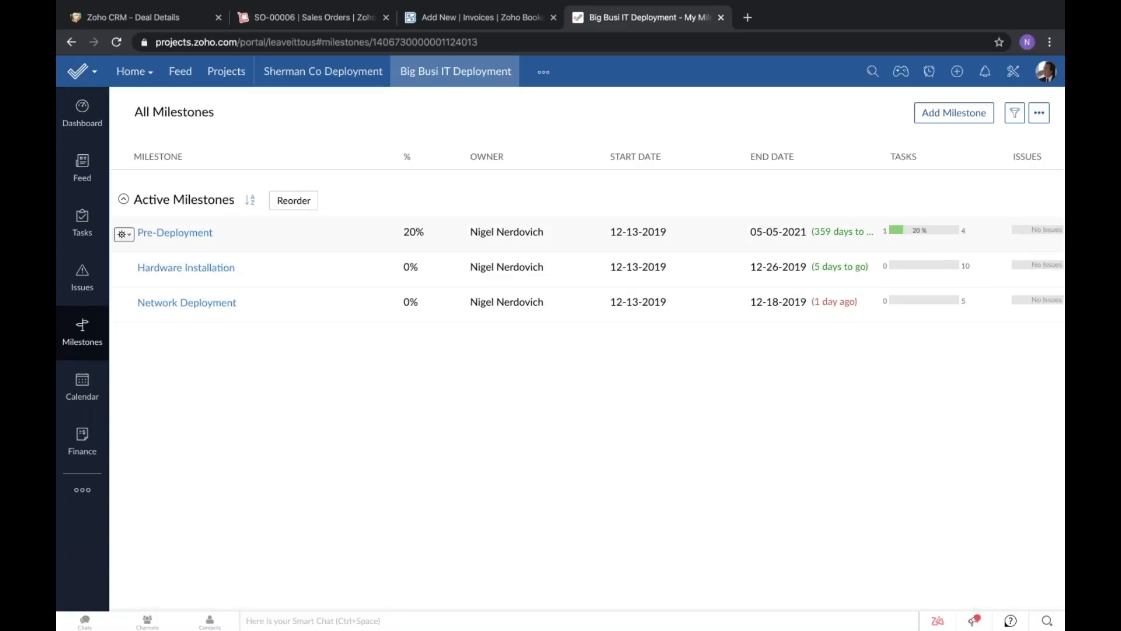
Open the project's "Lay wire - front 1/3 of office" task and review its task information and dependency timeline.
left_click(81, 218)
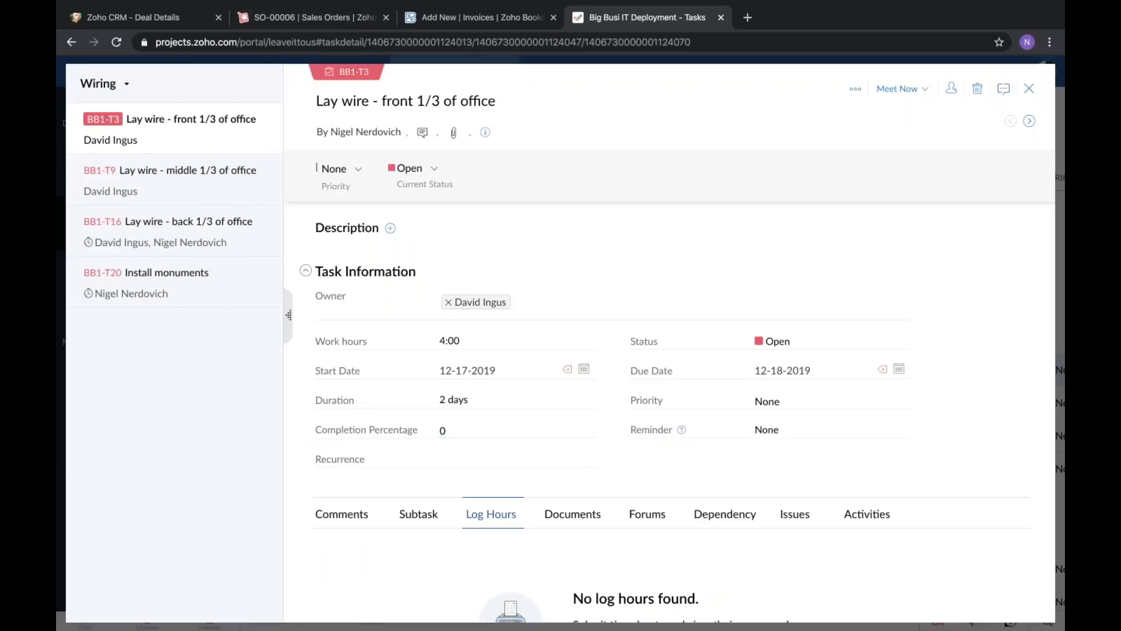
scroll(338, 310, "down", 2)
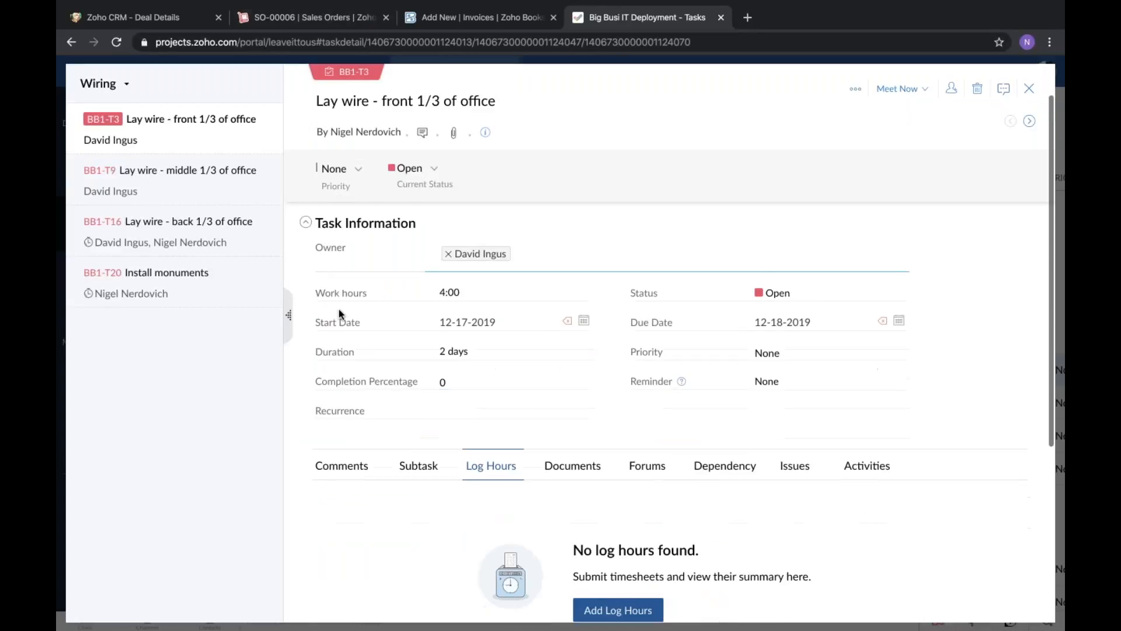
scroll(339, 310, "up", 2)
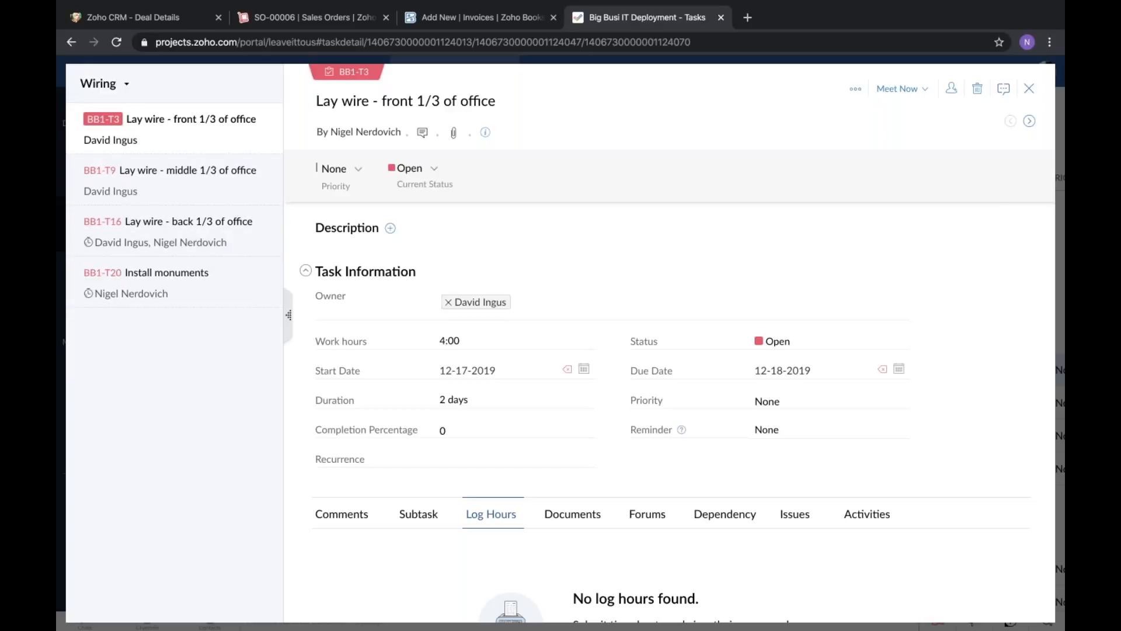
scroll(411, 337, "down", 2)
scroll(411, 337, "down", 3)
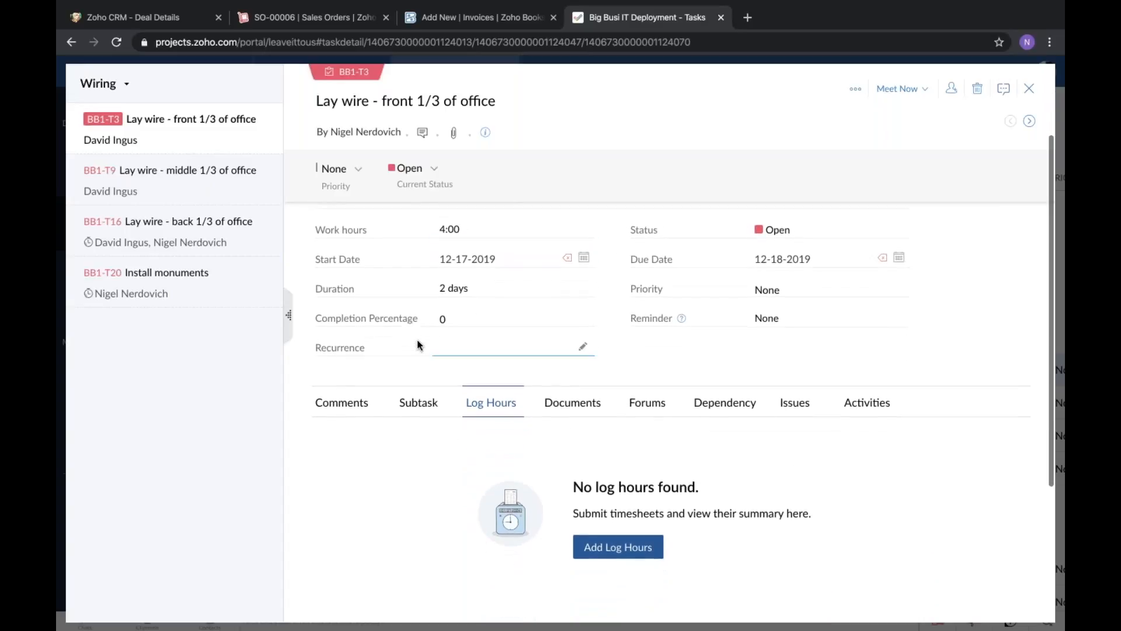
left_click(731, 408)
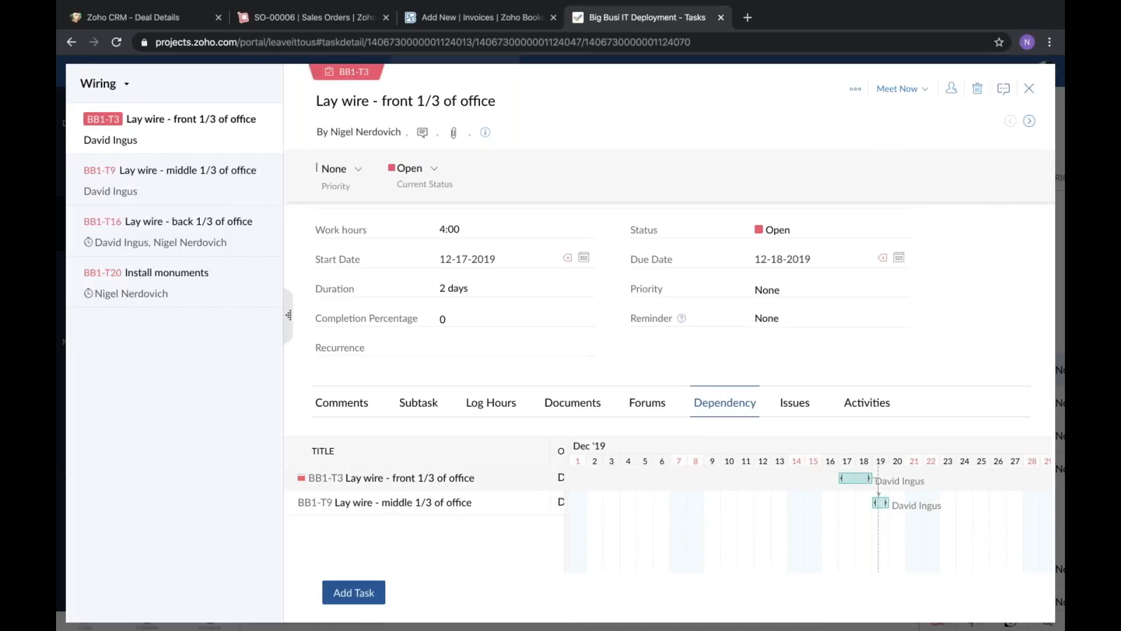
Try extending the front 1/3 wiring task to 12-23-2019 on the dependency timeline, and restore its due date to 12-18-2019.
left_click_drag(870, 478, 952, 478)
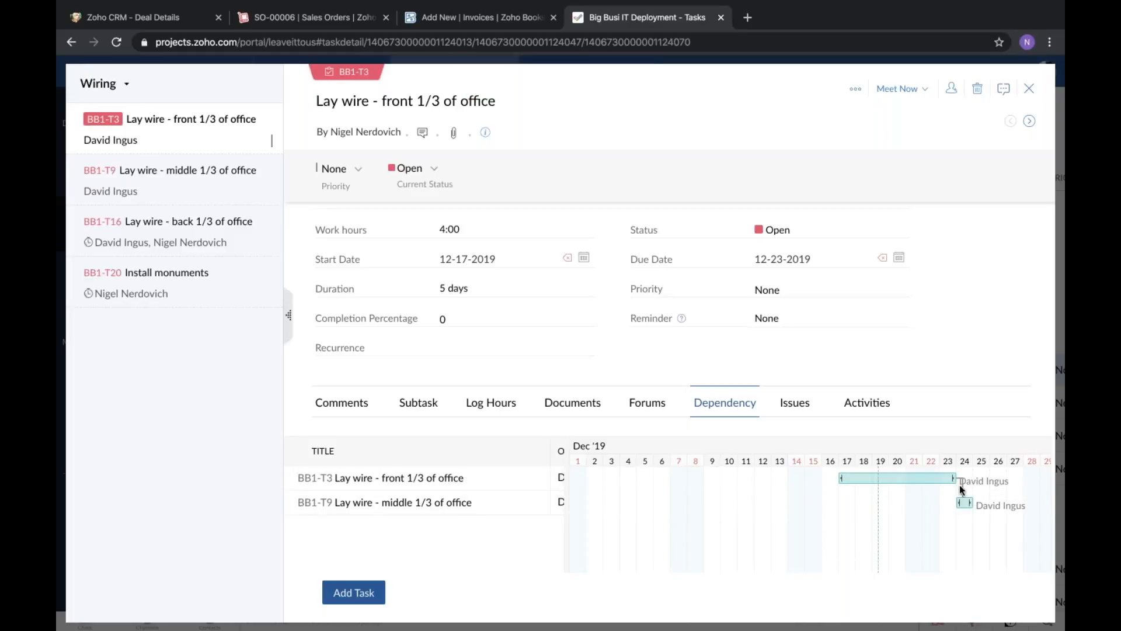
scroll(972, 506, "right", 5)
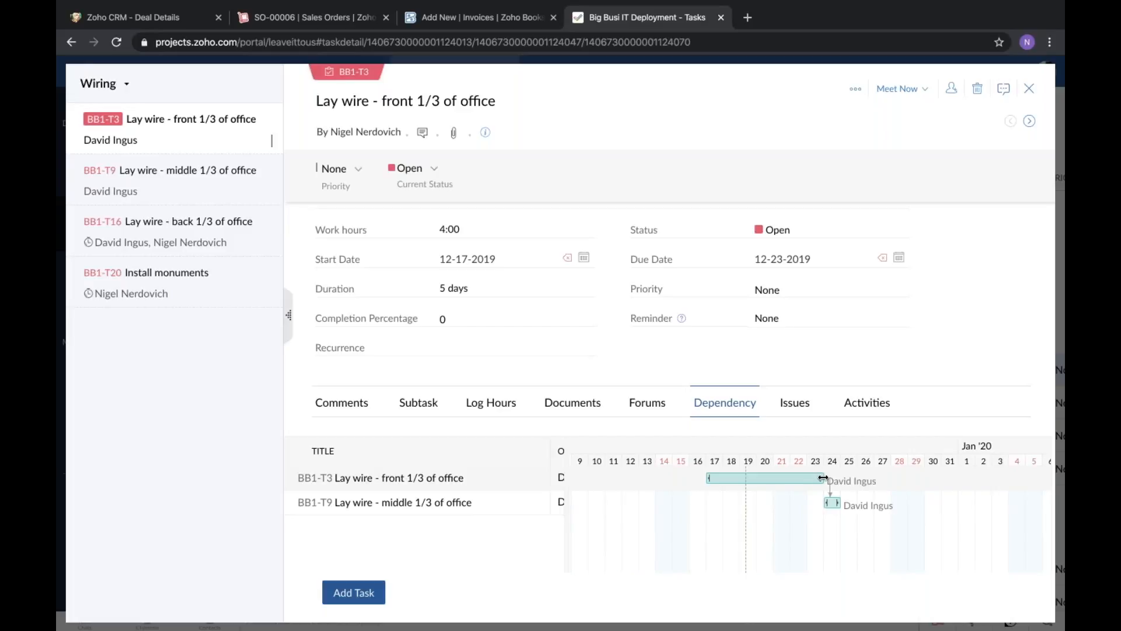
left_click_drag(783, 477, 736, 480)
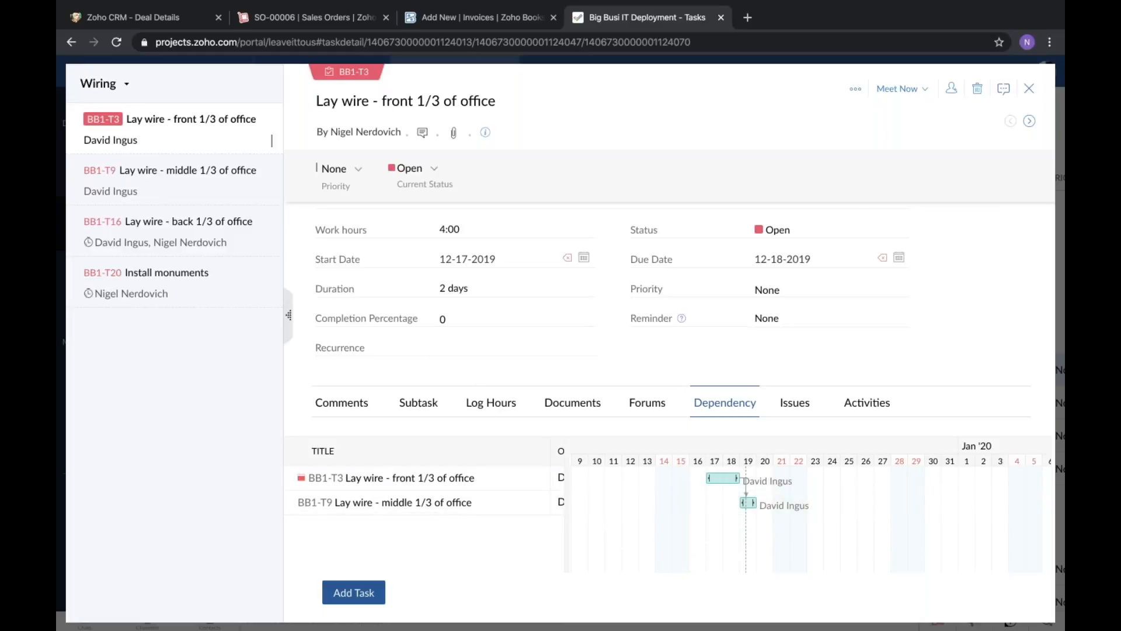
Review the front 1/3 wiring task's dependencies, comments, associated documents and logged hours.
scroll(430, 400, "up", 2)
scroll(429, 399, "down", 1)
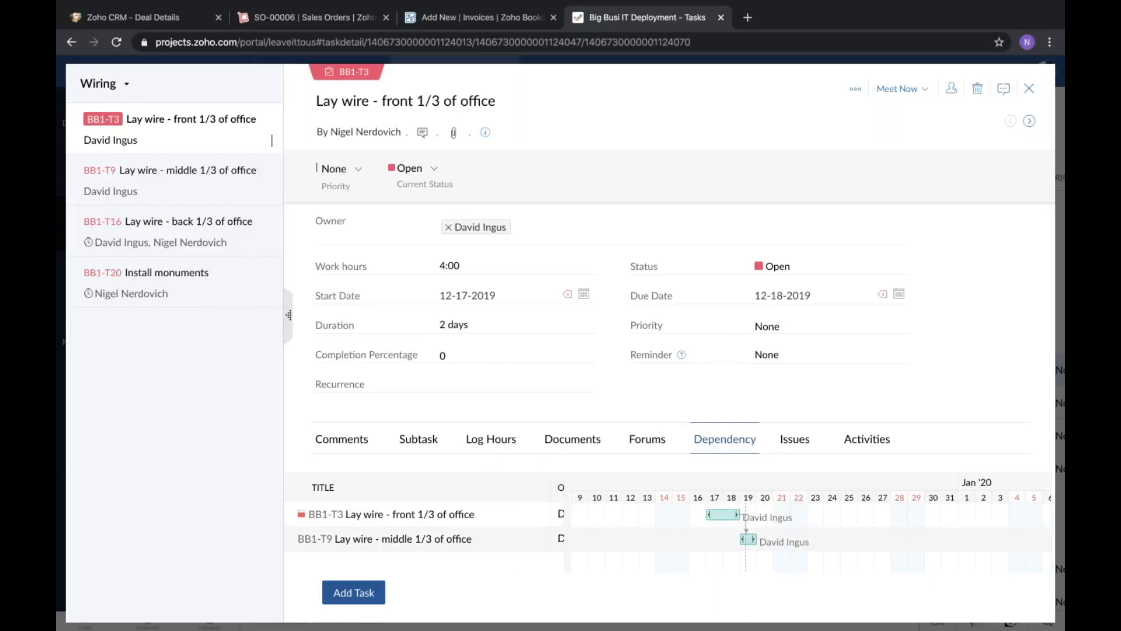
mouse_move(448, 524)
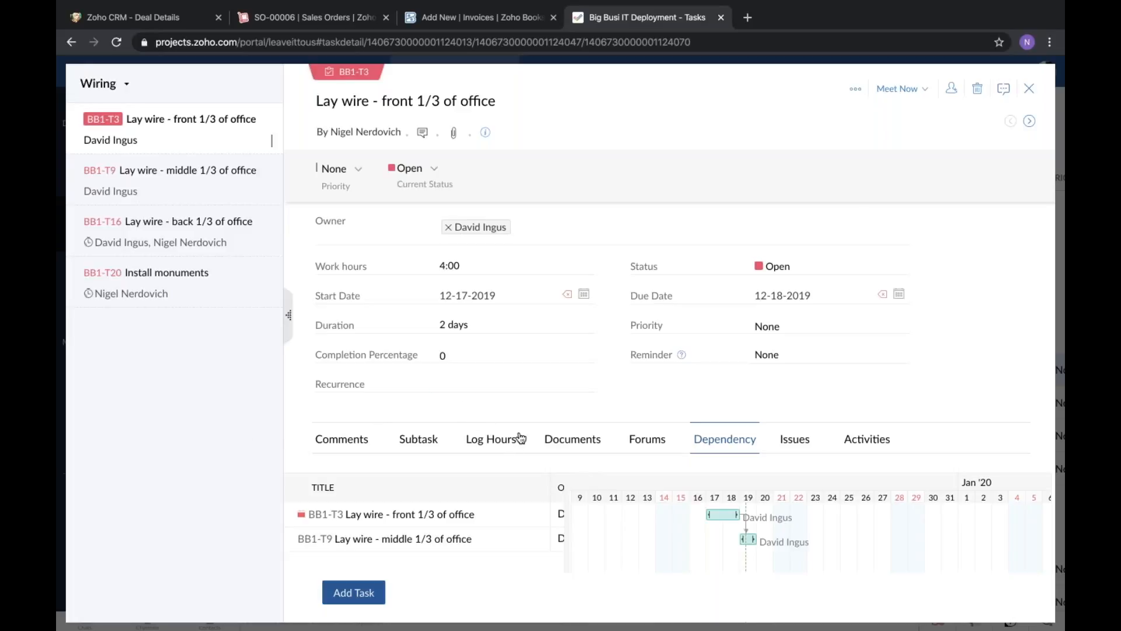
left_click(362, 445)
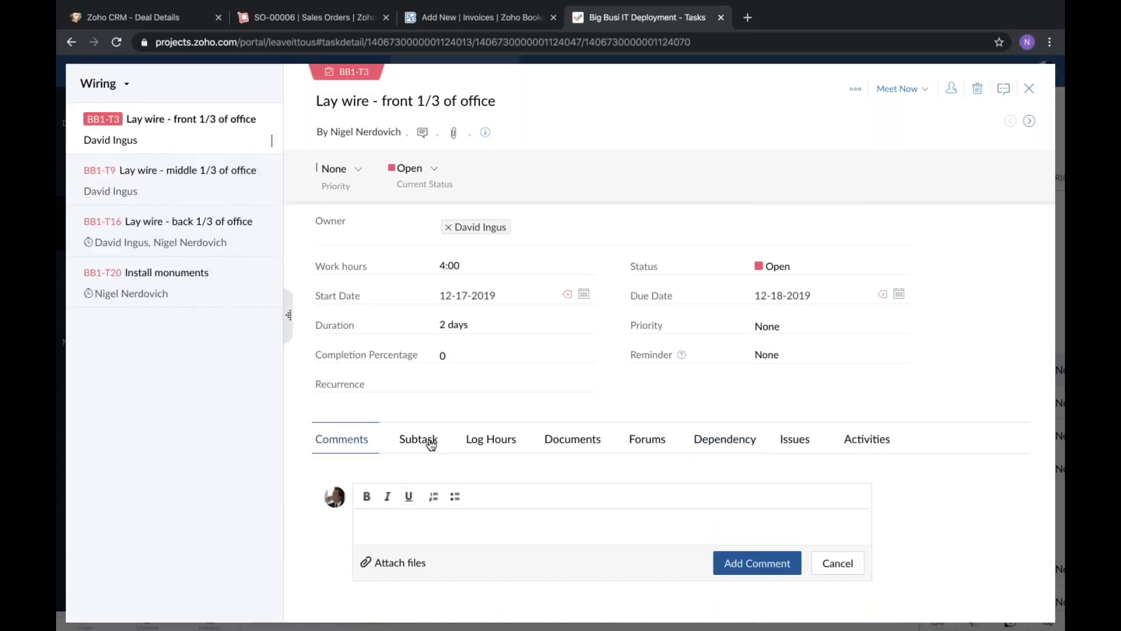
left_click(573, 446)
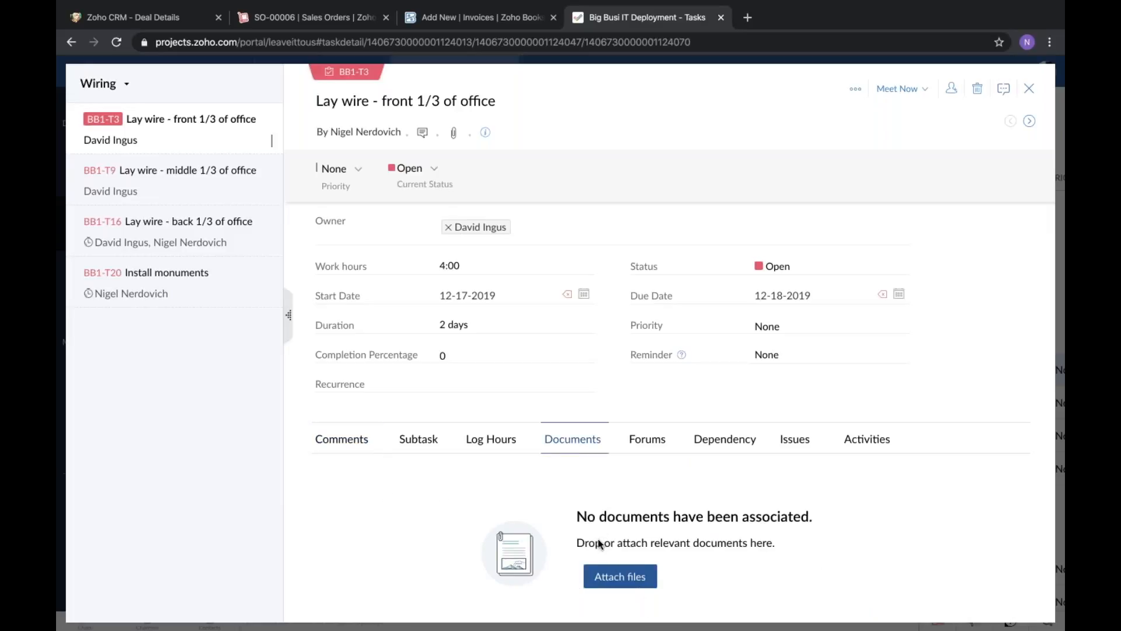
left_click(484, 443)
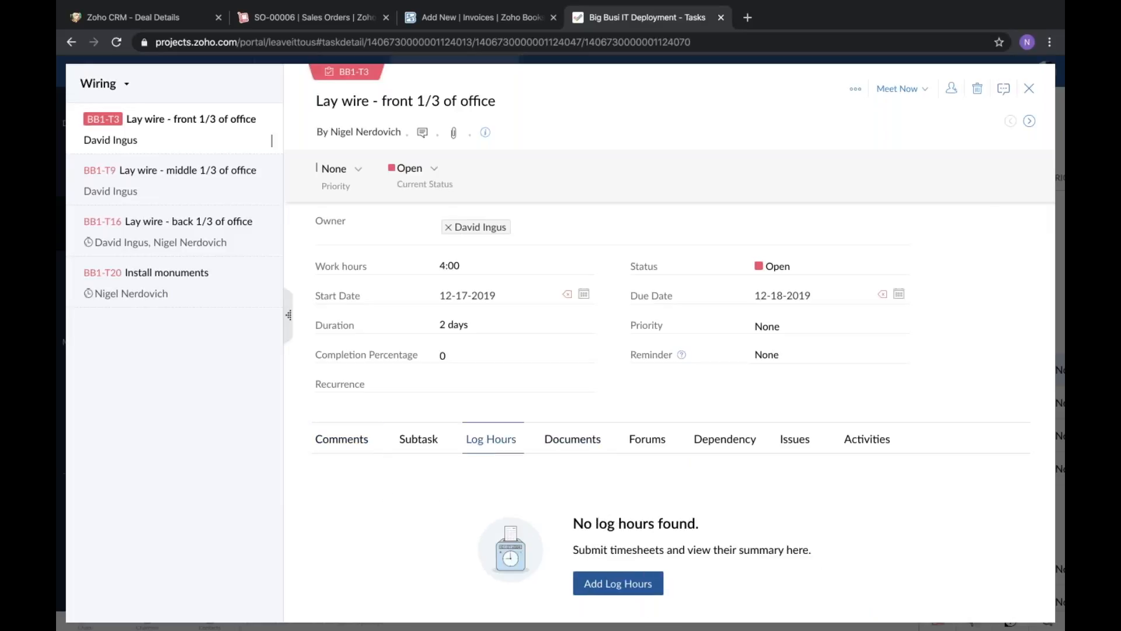
Try a 4-hour time log for the task, view the start and end time entry and billing status options, and cancel it.
scroll(618, 526, "down", 1)
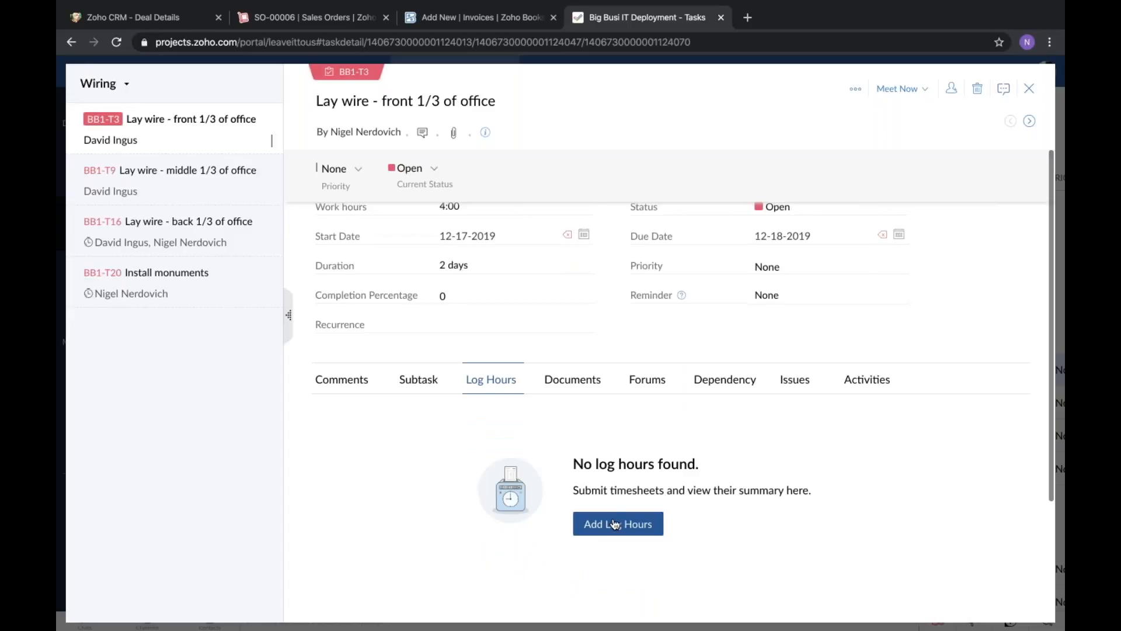
left_click(615, 524)
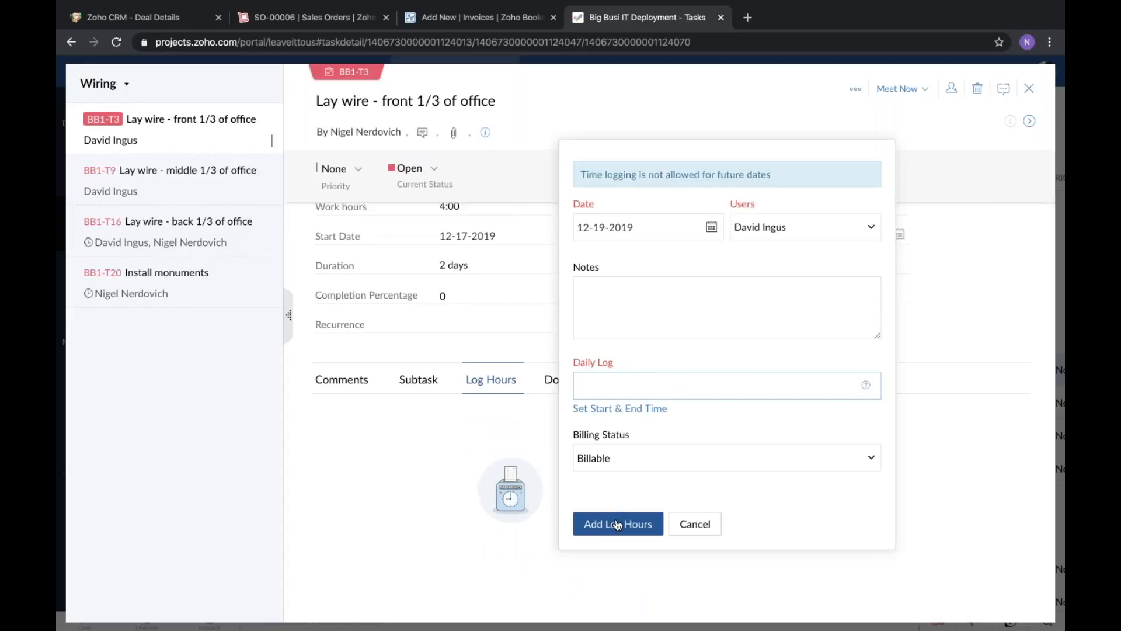
left_click(649, 381)
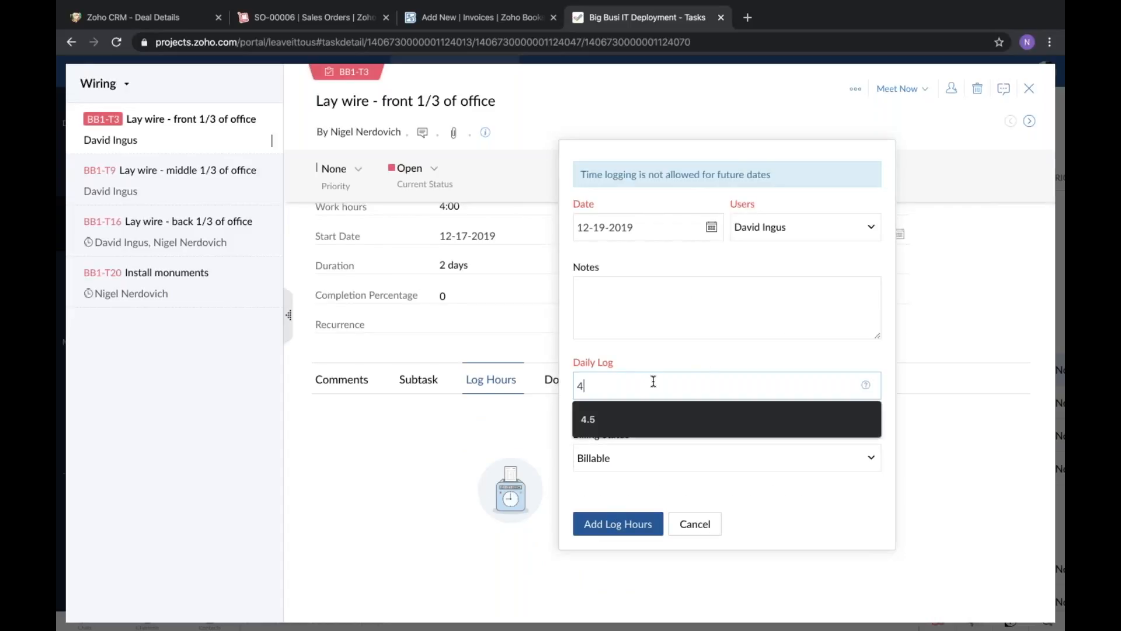
type("4")
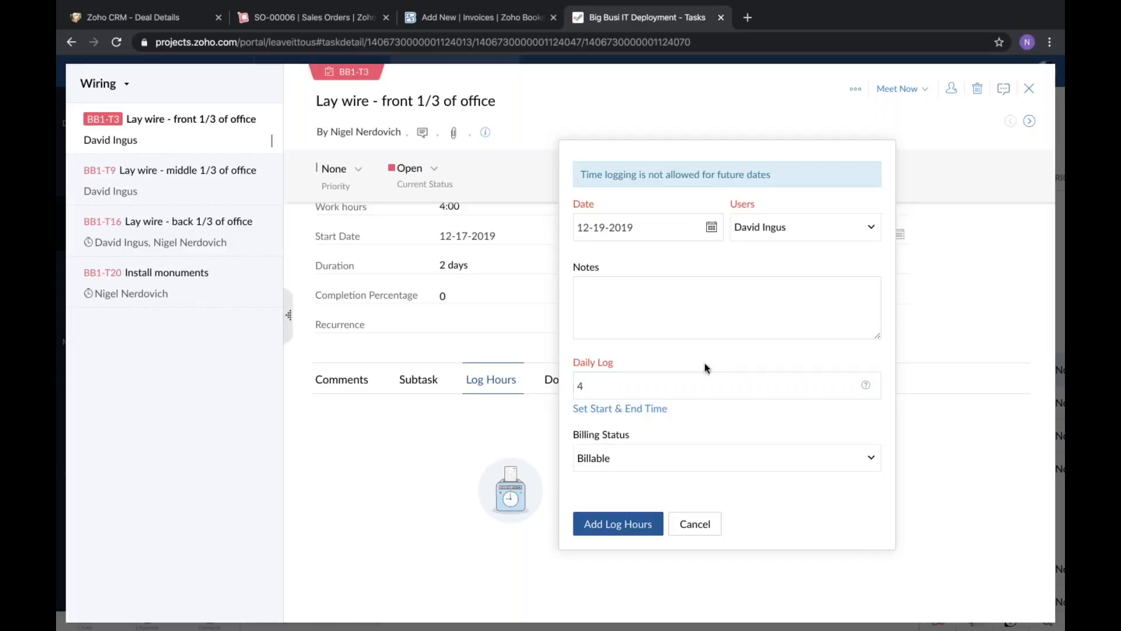
left_click(618, 411)
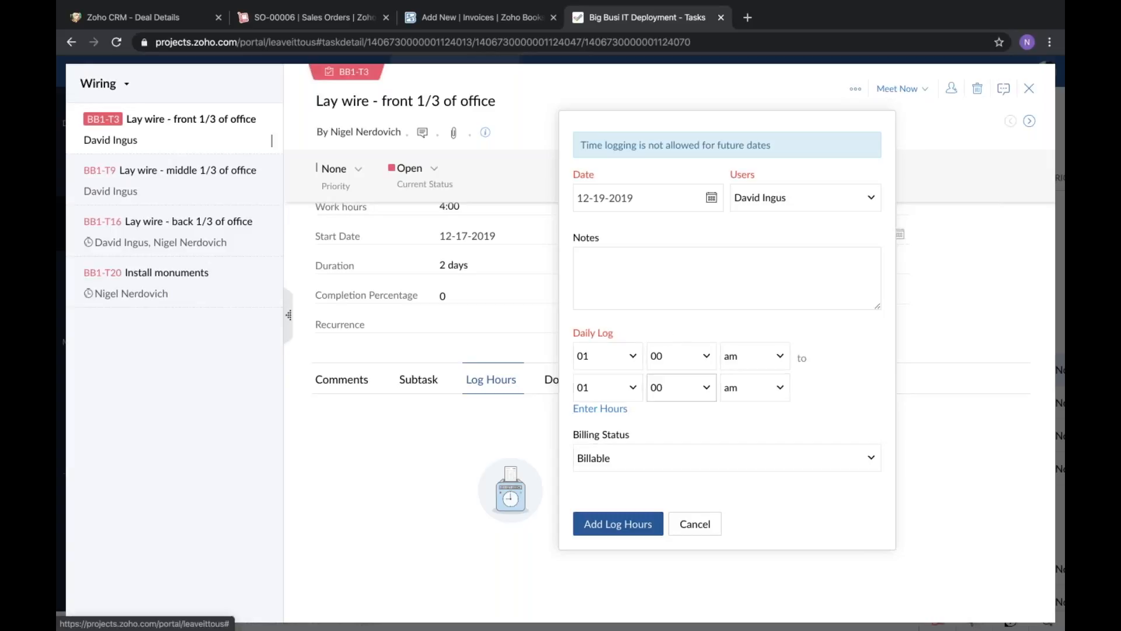
left_click(669, 461)
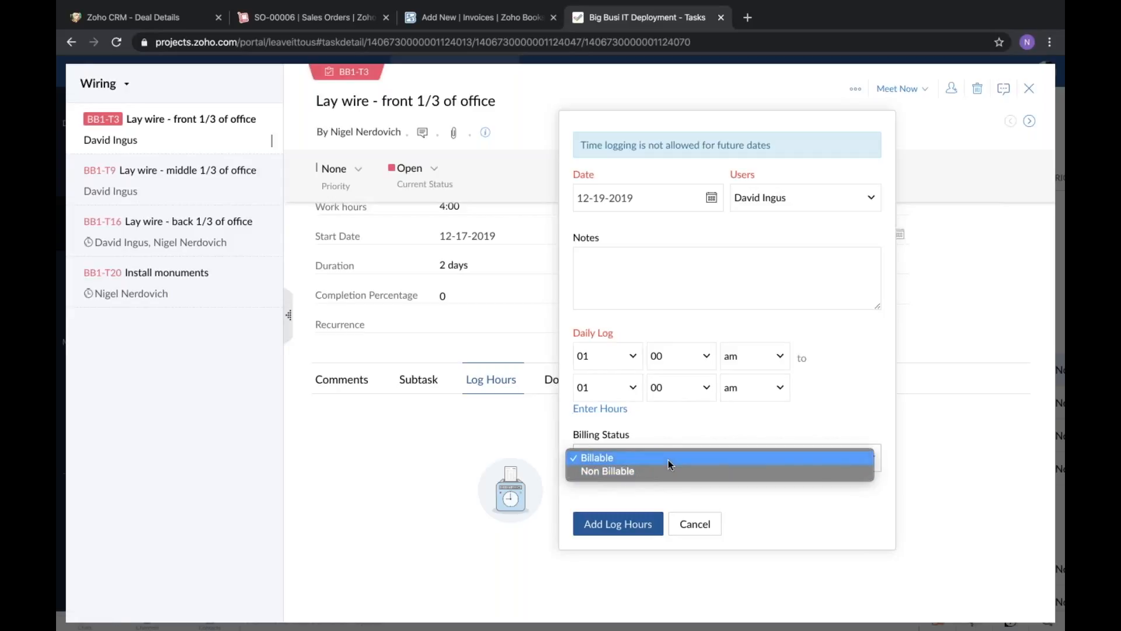
left_click(721, 539)
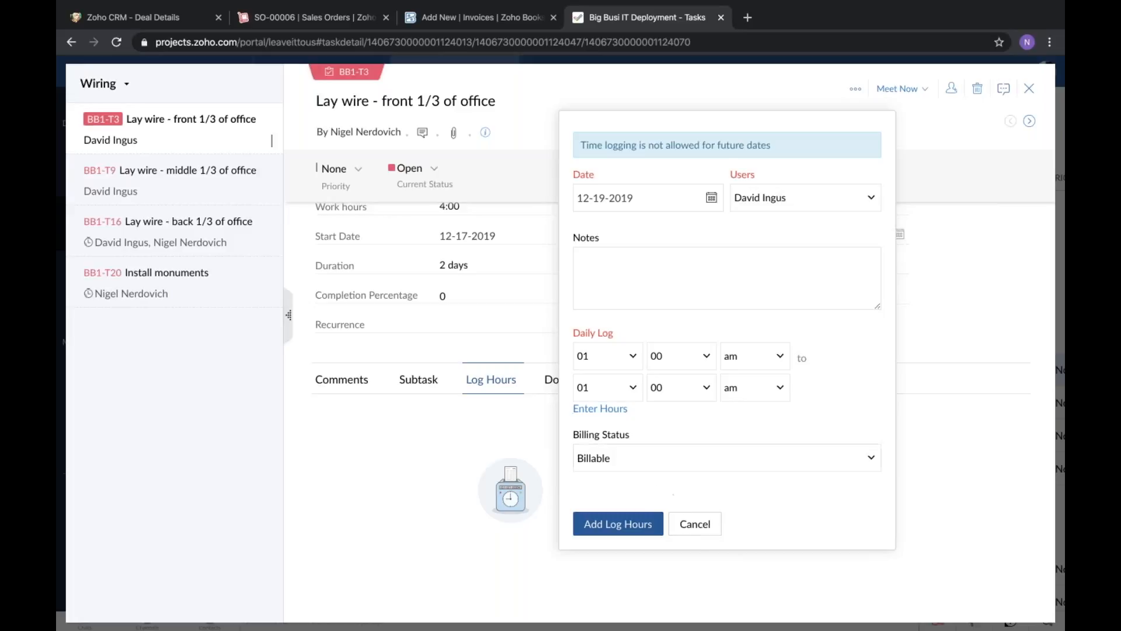
left_click(694, 521)
Log 4 billable hours dated 12-19-2019 on the "Lay wire - front 1/3 of office" task.
left_click(634, 522)
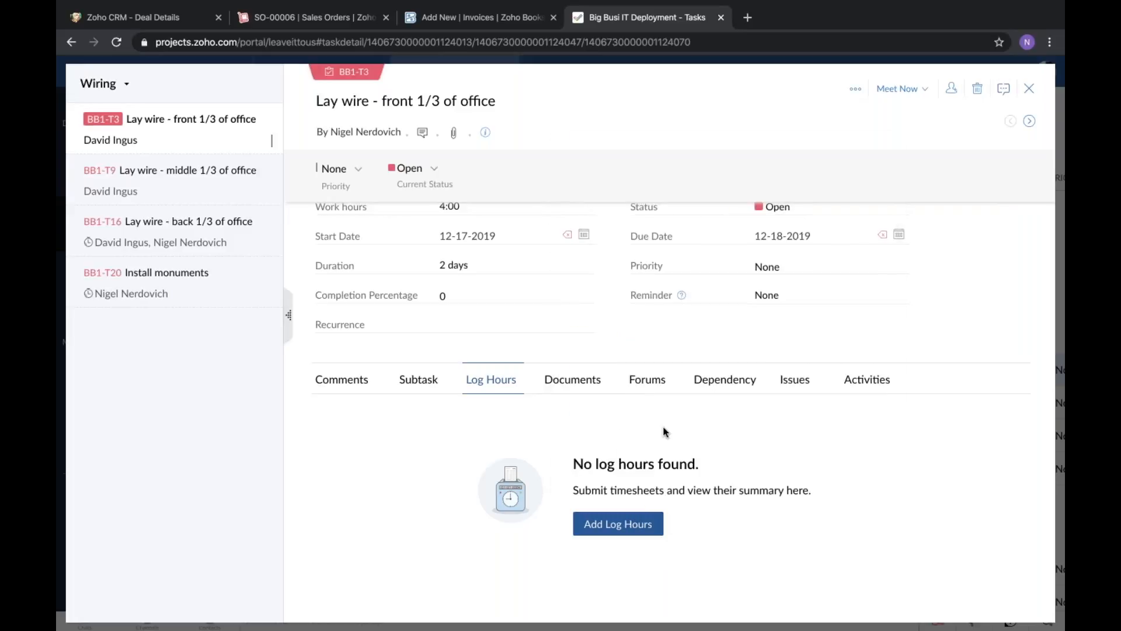
type("4")
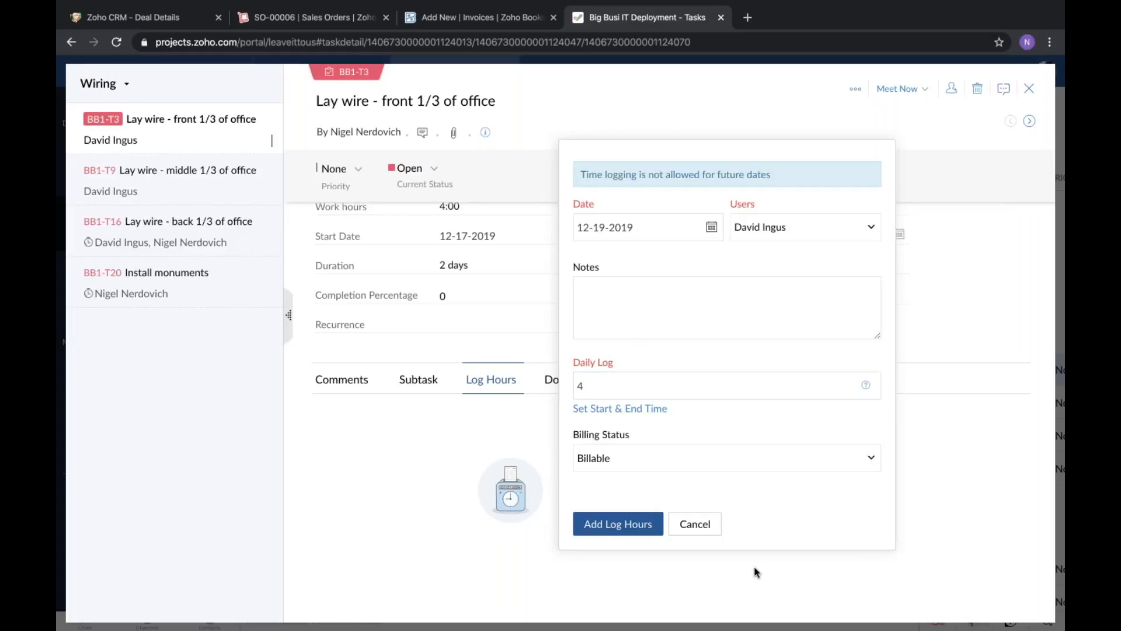
key("Return")
scroll(549, 424, "up", 1)
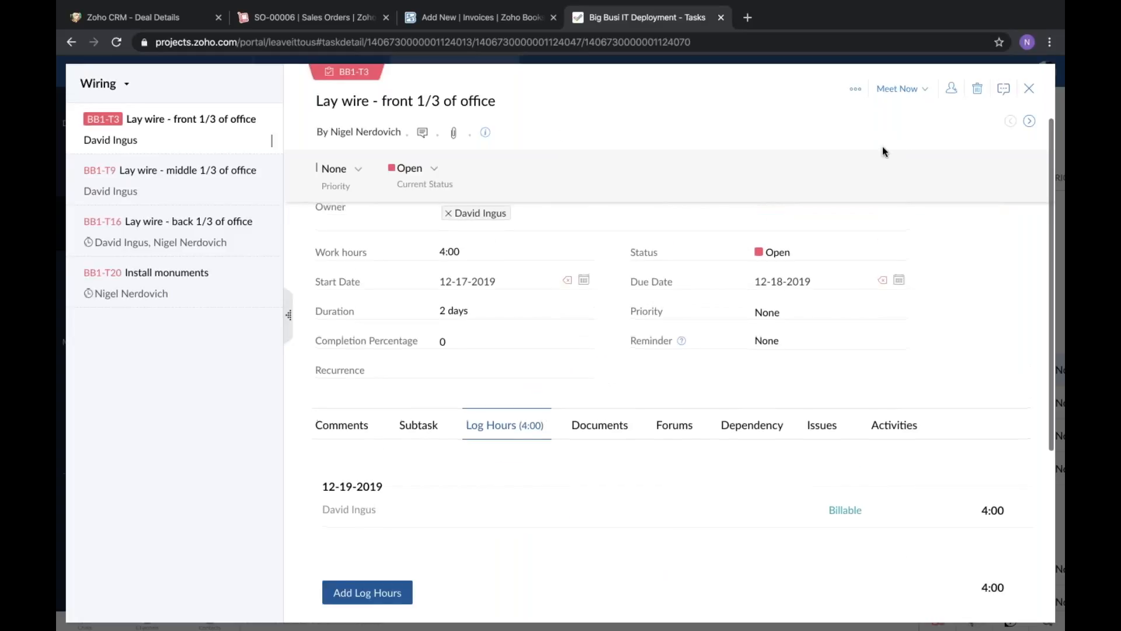
Return to the project's task list and set the status of "Lay wire - front 1/3 of office" to Closed.
left_click(1030, 88)
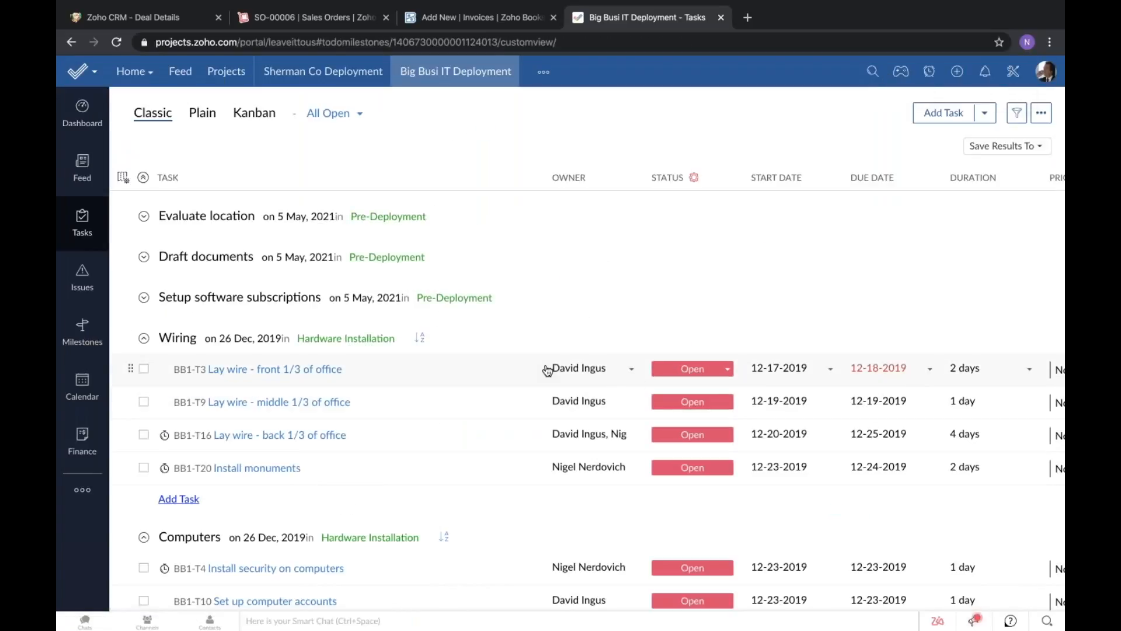
left_click(727, 370)
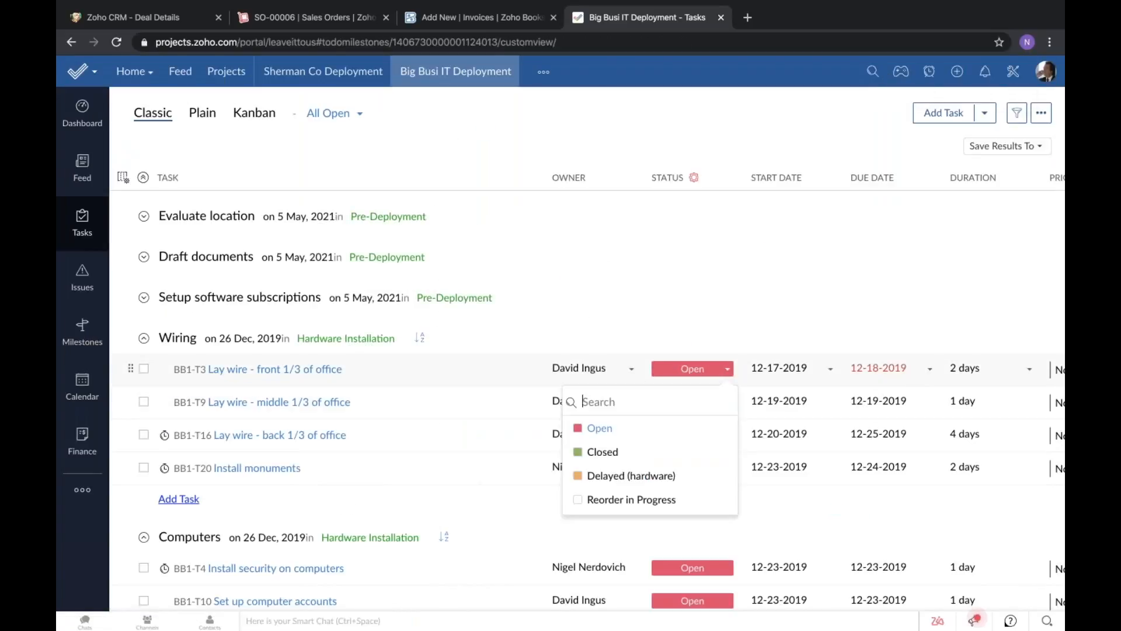
left_click(614, 453)
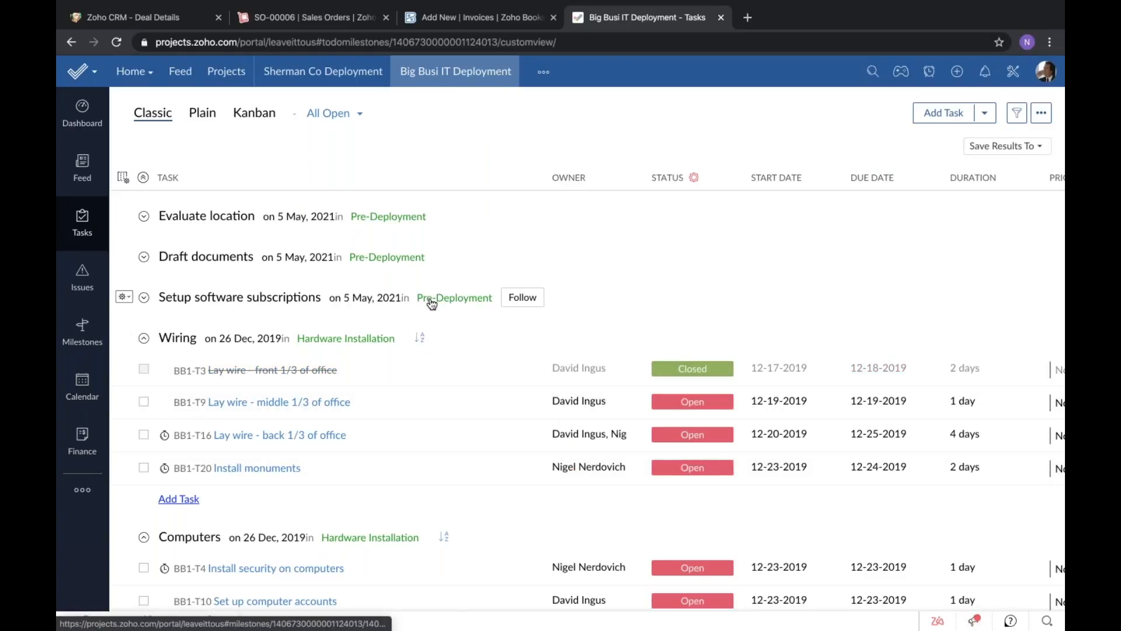
Review the December 2019 project calendar, including the closed wiring task and the remaining scheduled tasks.
left_click(71, 383)
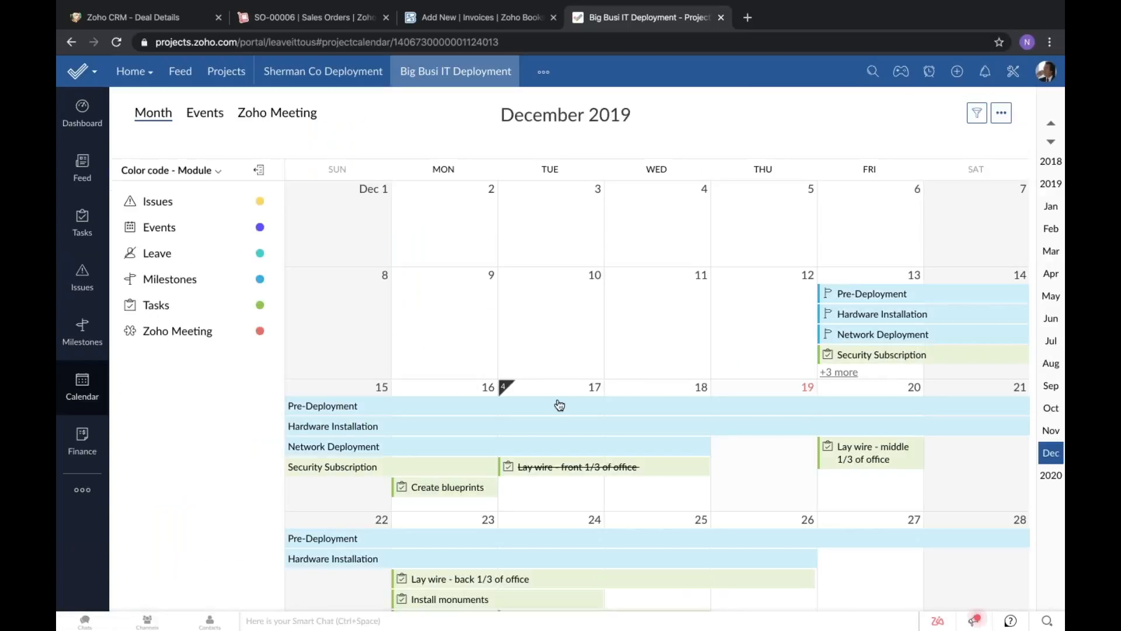
scroll(556, 405, "down", 1)
mouse_move(559, 404)
scroll(356, 282, "down", 1)
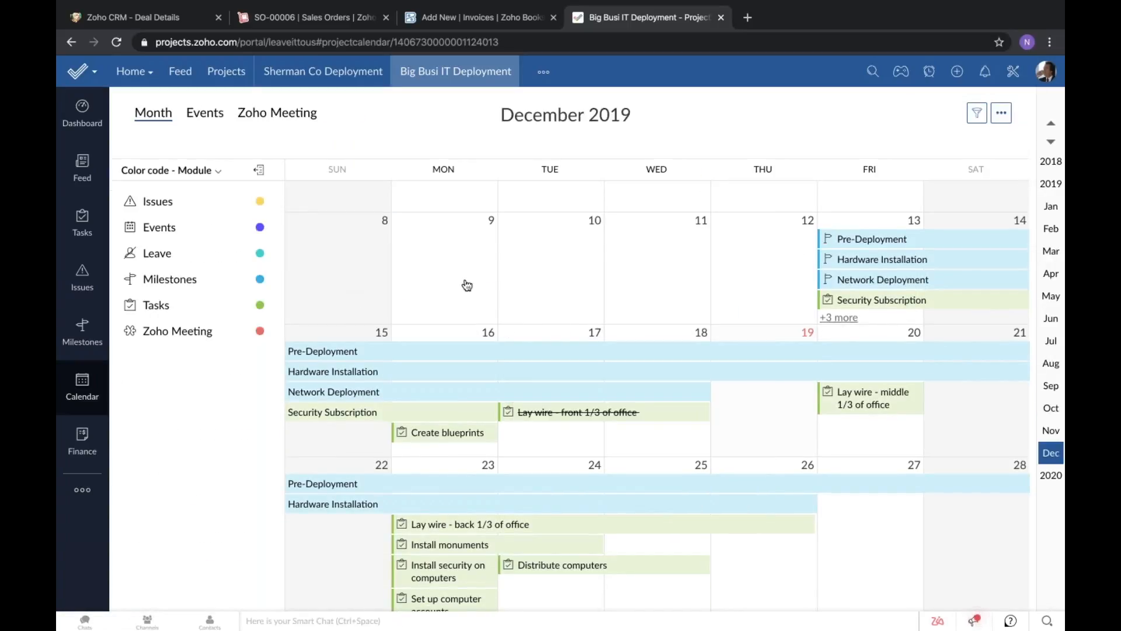
mouse_move(587, 416)
scroll(637, 236, "down", 3)
scroll(637, 236, "down", 2)
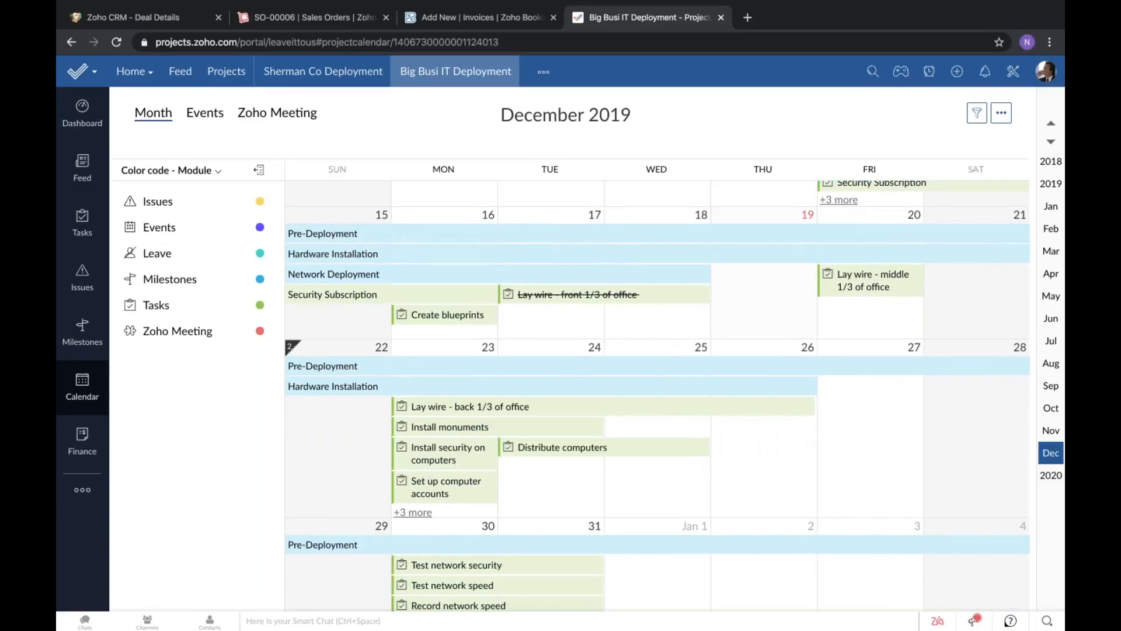
Open the project's milestone Gantt chart and examine the Hardware Installation and Network Deployment task timelines and dependencies.
mouse_move(87, 490)
left_click(174, 495)
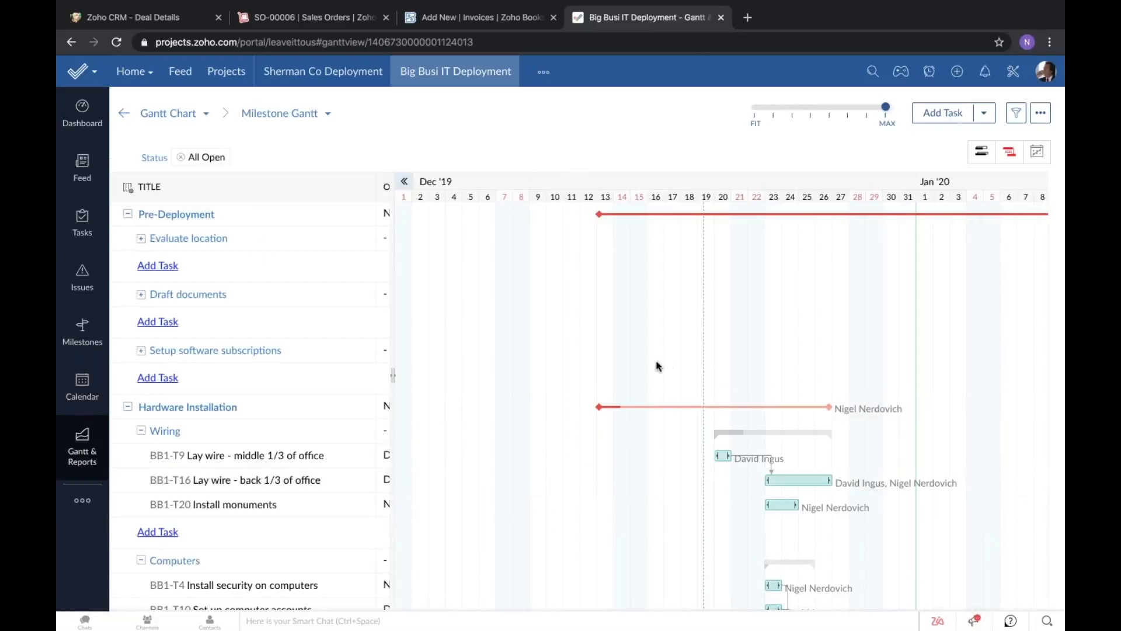
scroll(656, 366, "down", 3)
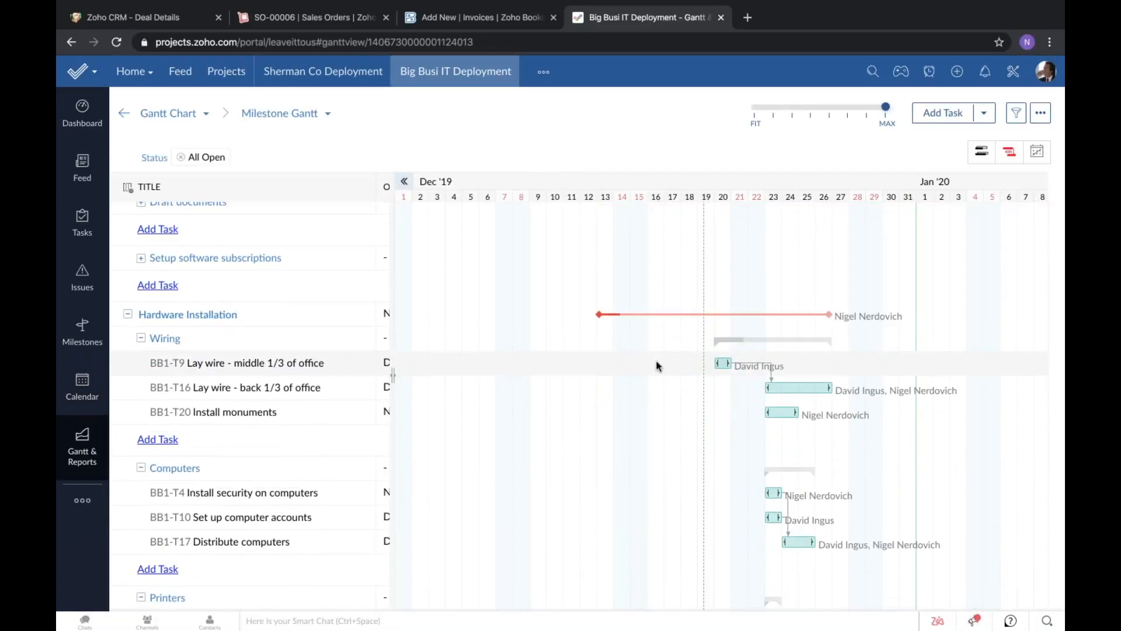
scroll(657, 366, "down", 3)
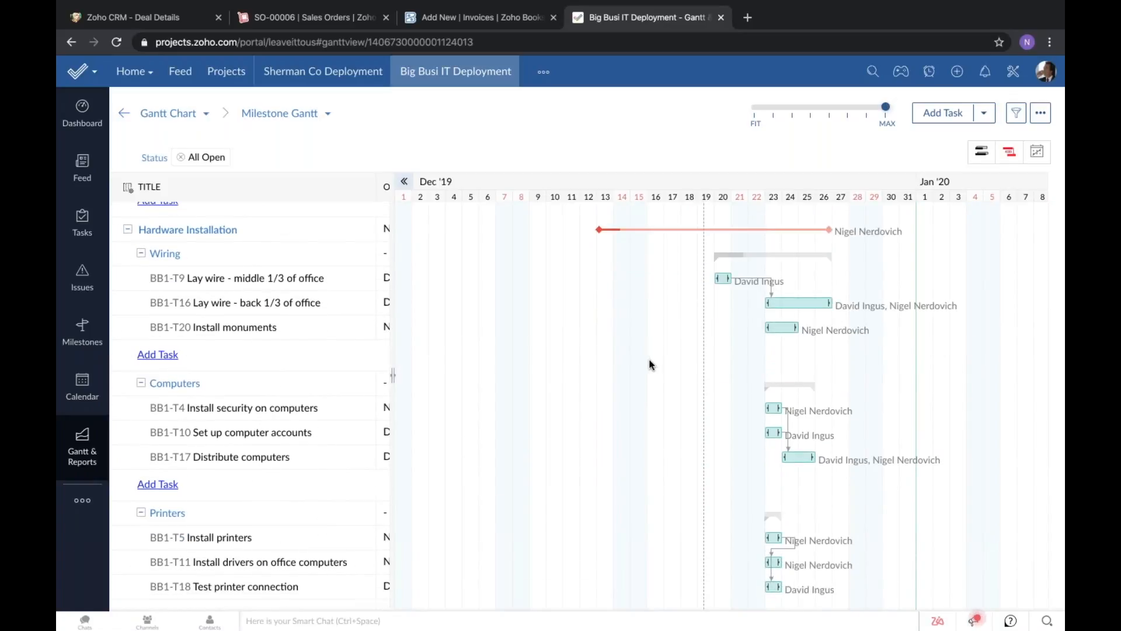
scroll(652, 364, "up", 2)
scroll(652, 364, "down", 2)
scroll(650, 365, "down", 9)
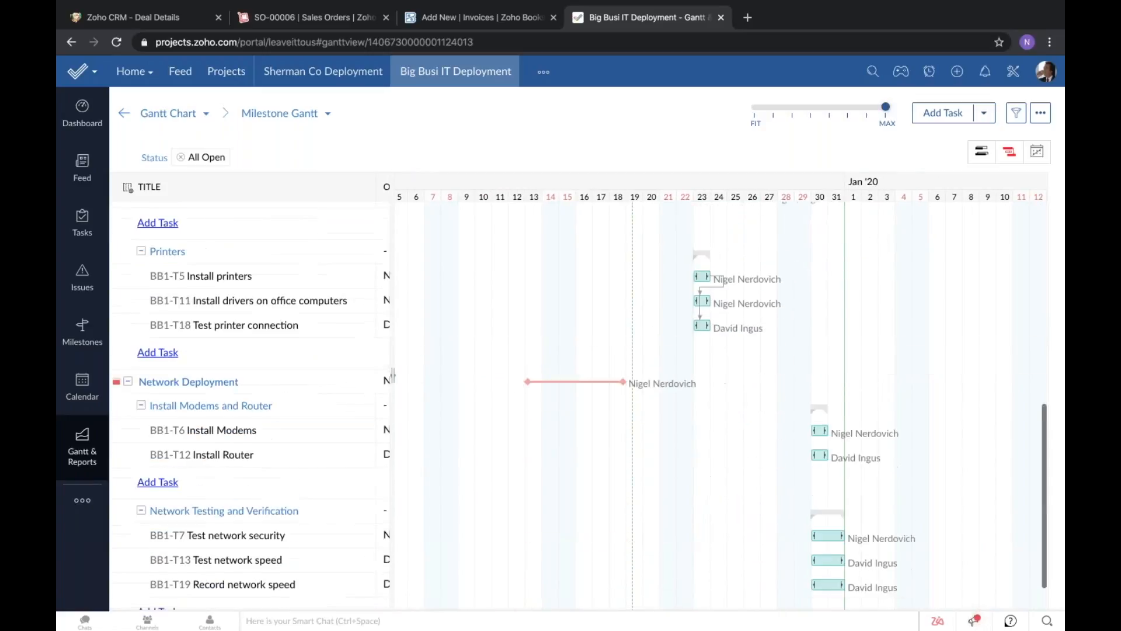
scroll(393, 375, "up", 8)
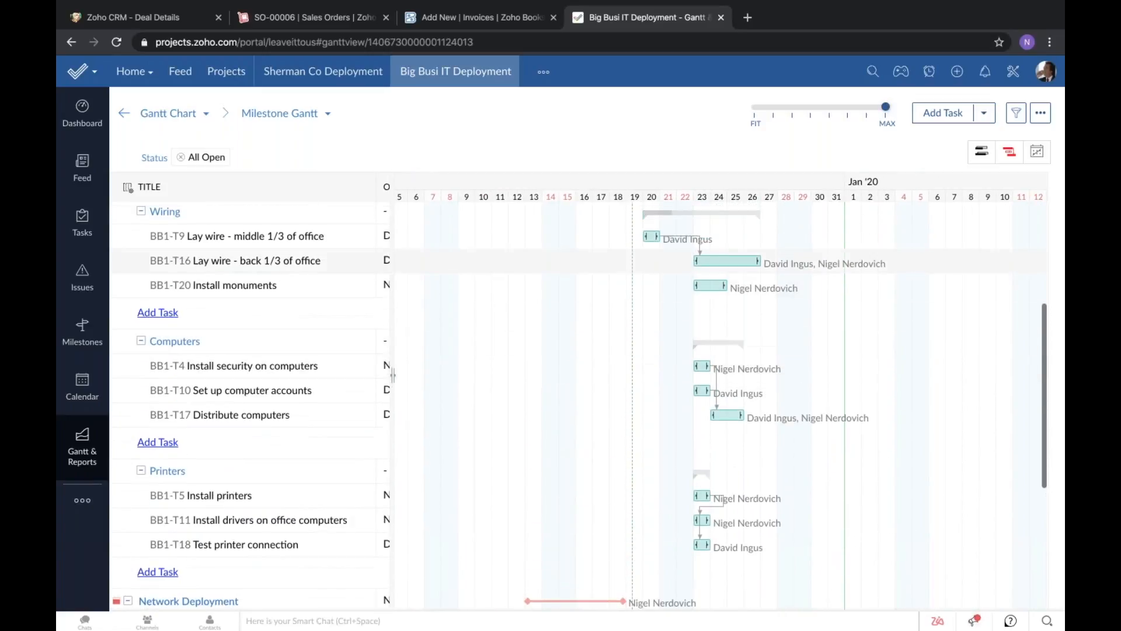
scroll(672, 220, "up", 4)
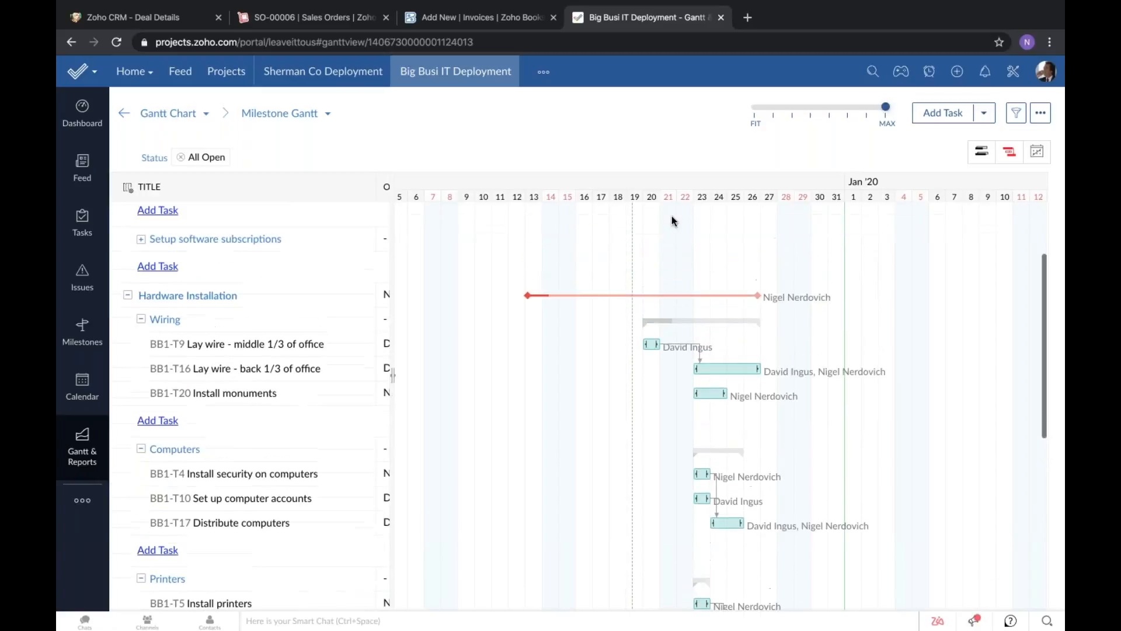
Extend the "Lay wire - middle 1/3 of office" task on the Gantt chart so it ends on December 22.
scroll(671, 221, "down", 12)
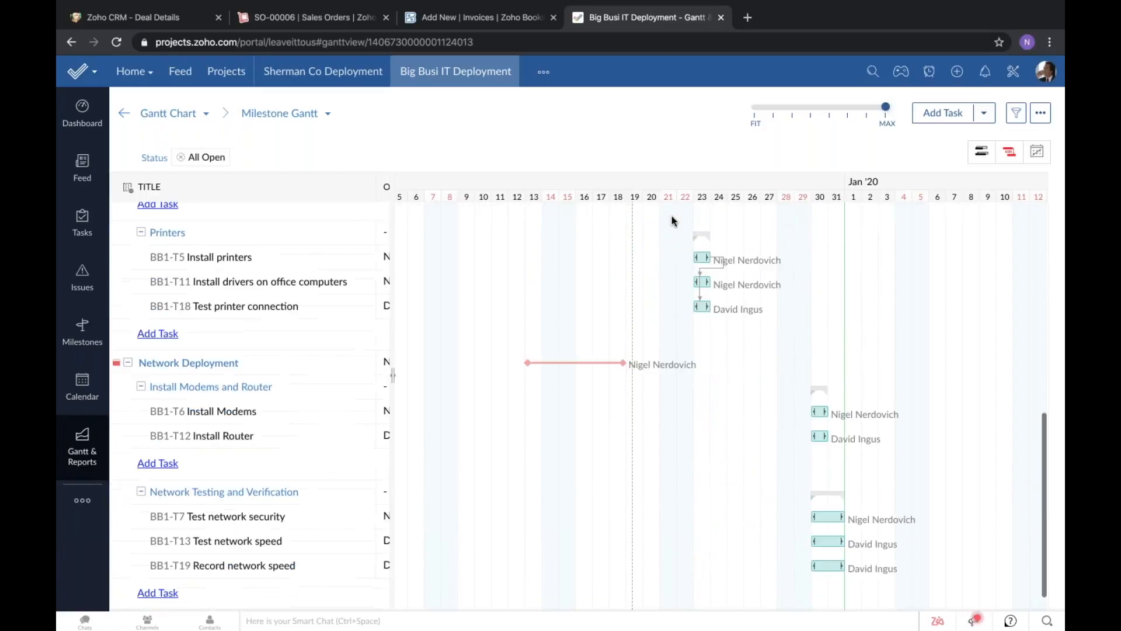
scroll(671, 221, "up", 16)
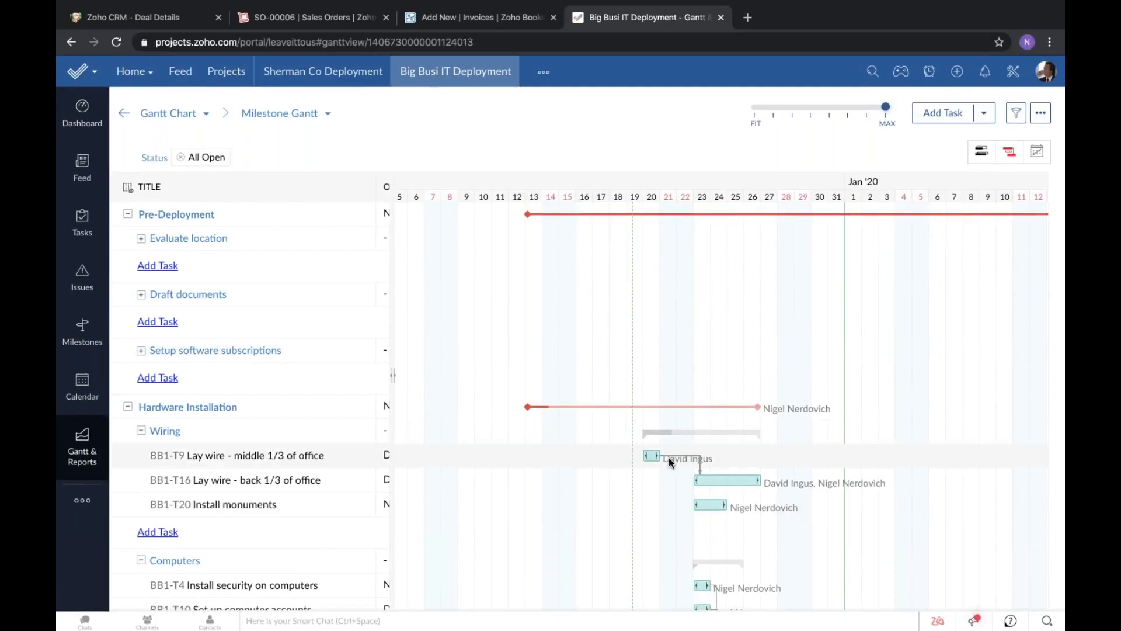
mouse_move(699, 457)
left_mouse_down()
mouse_move(708, 456)
mouse_move(692, 457)
left_mouse_up()
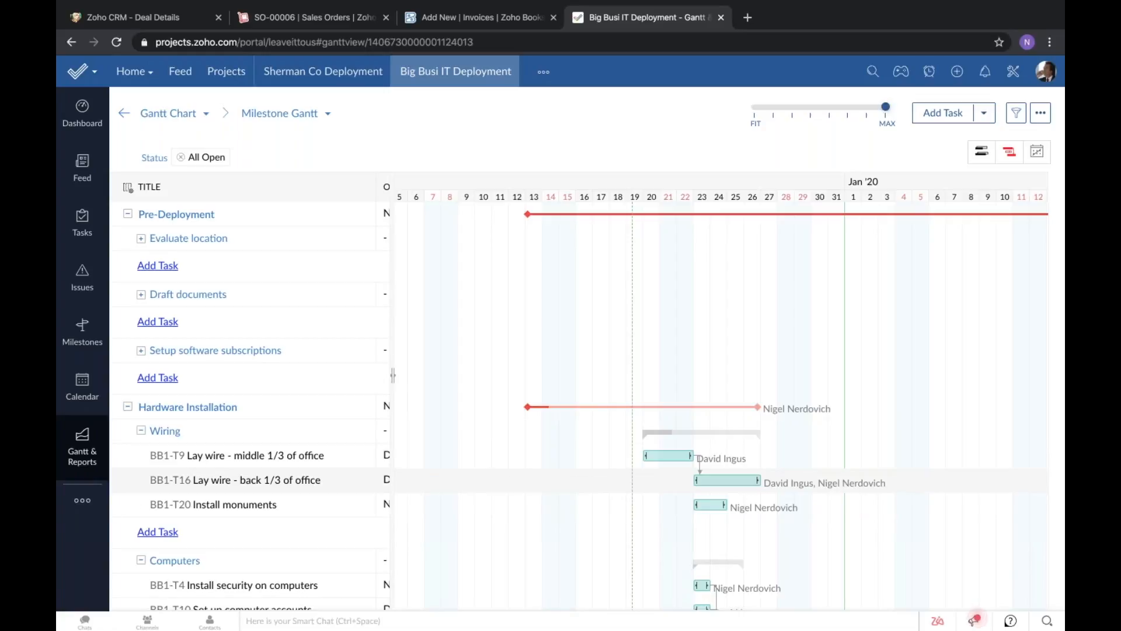
View the project's December 2019 timesheet, and open the invoices in the project's Finance section.
left_click(82, 505)
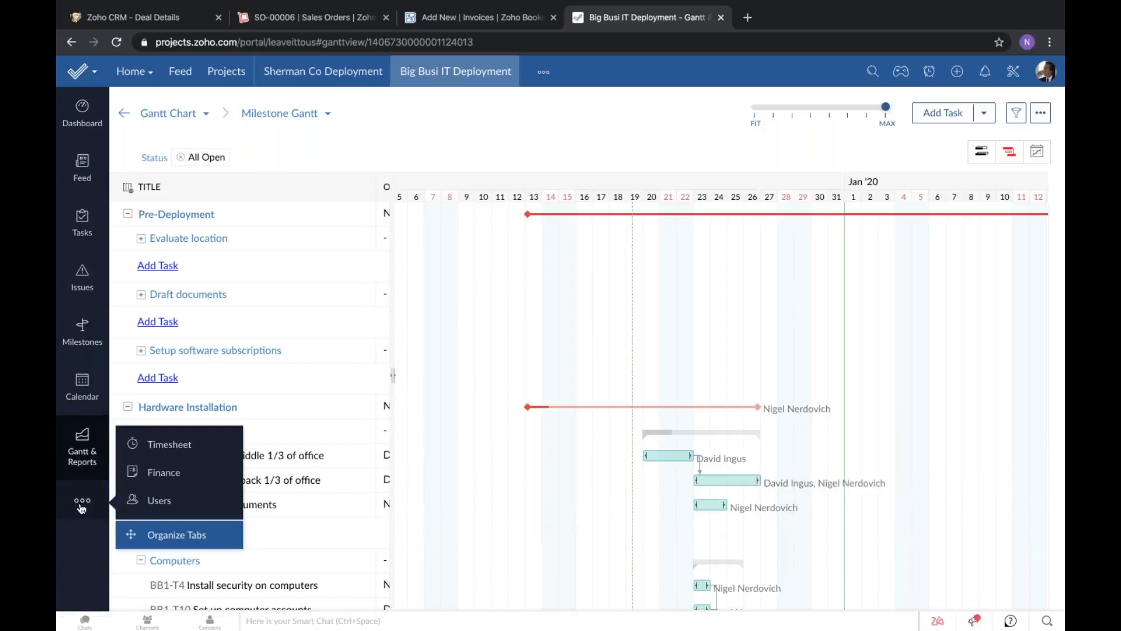
left_click(170, 444)
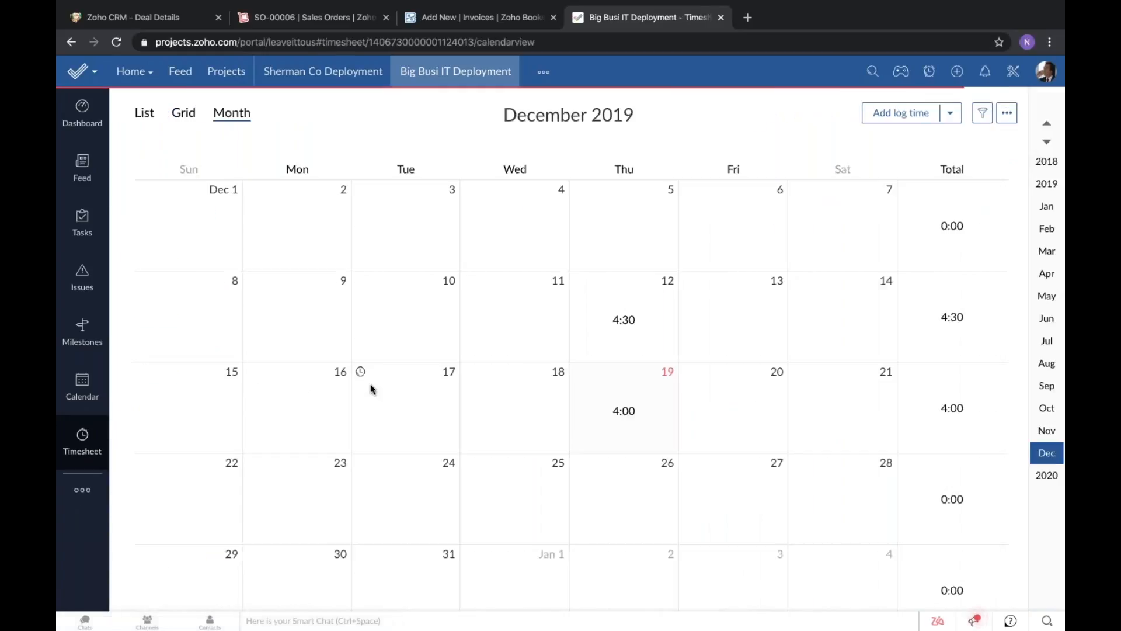
left_click(82, 490)
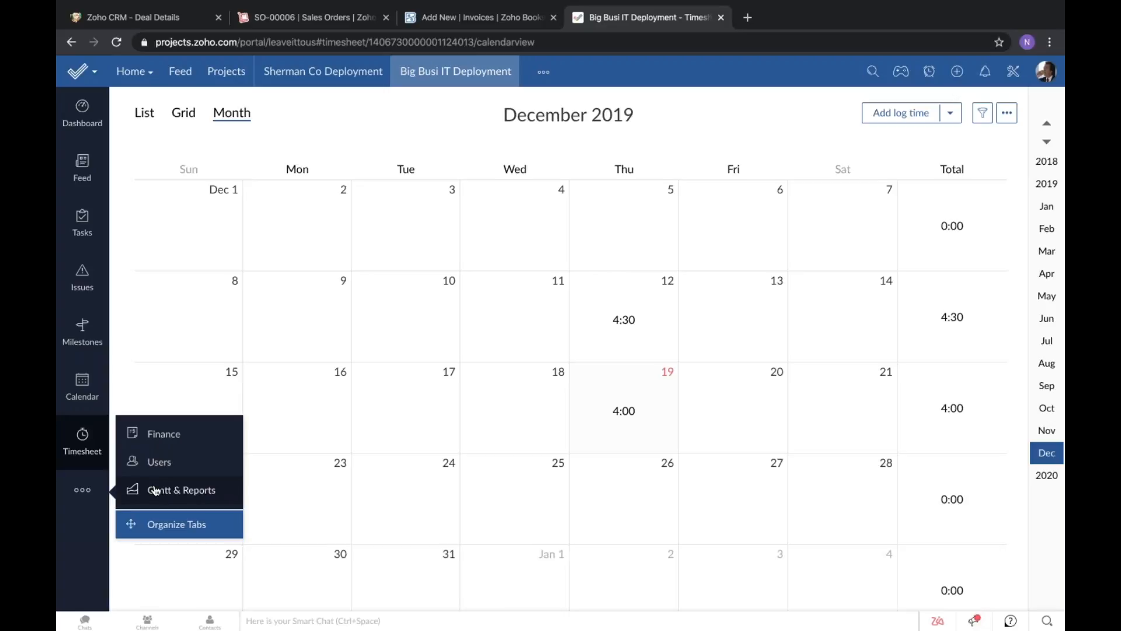
left_click(163, 445)
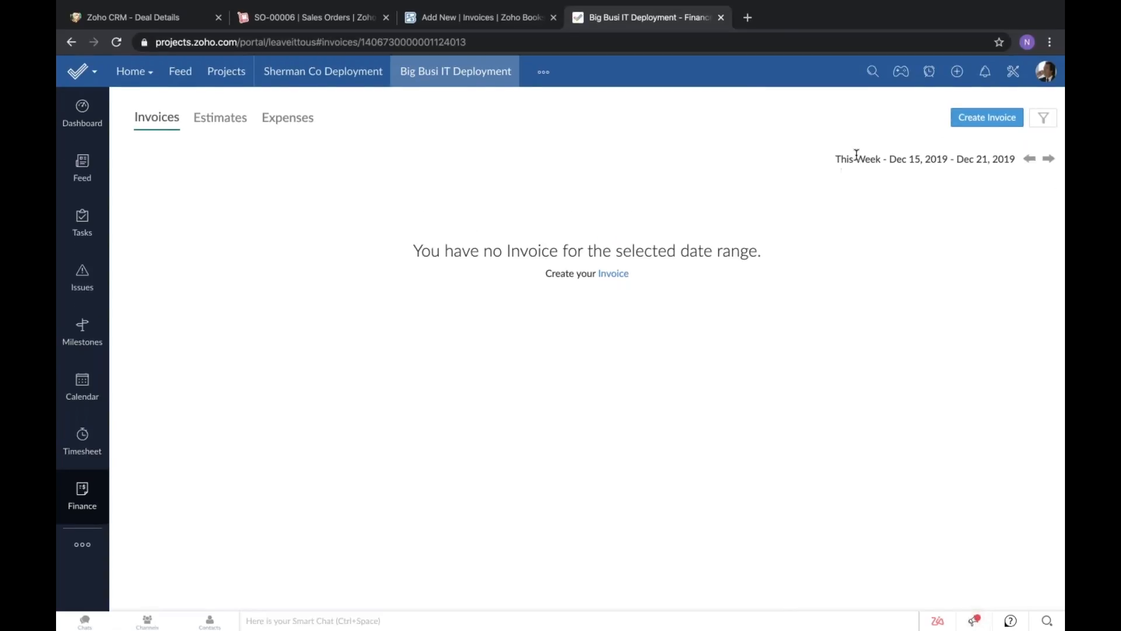
left_click(993, 126)
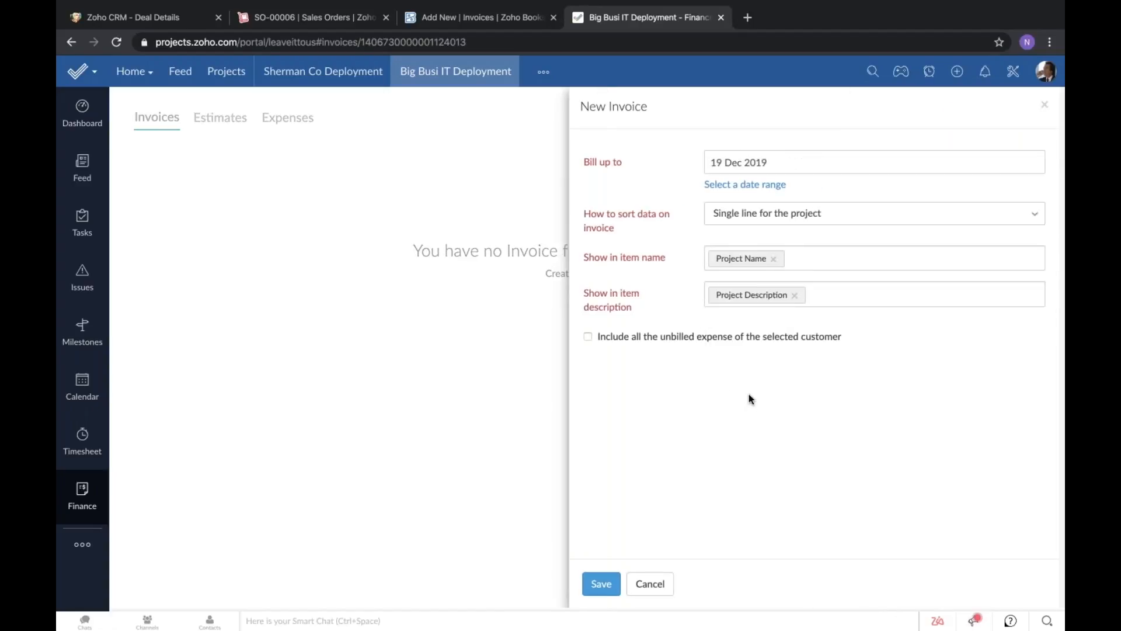
left_click(588, 336)
left_click(604, 580)
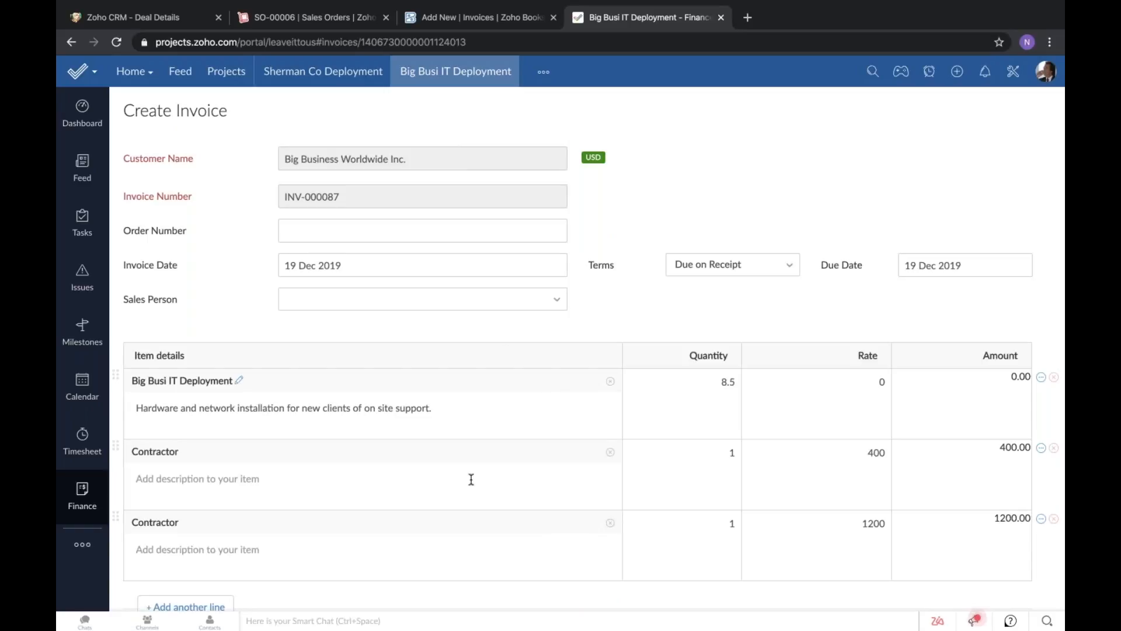
scroll(584, 461, "down", 1)
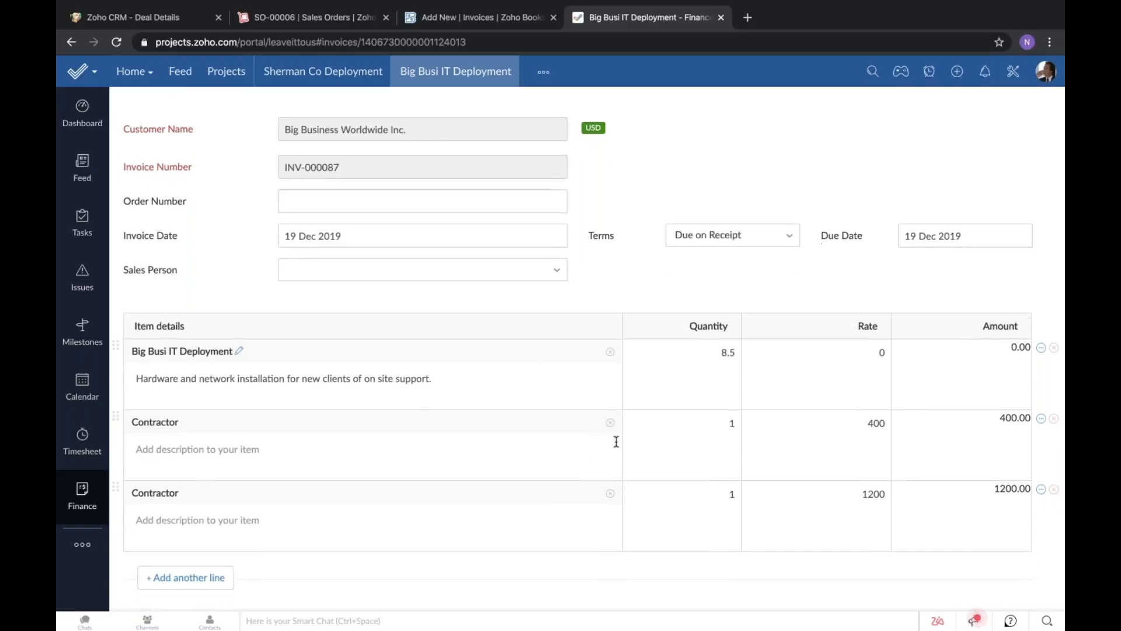
scroll(263, 521, "down", 4)
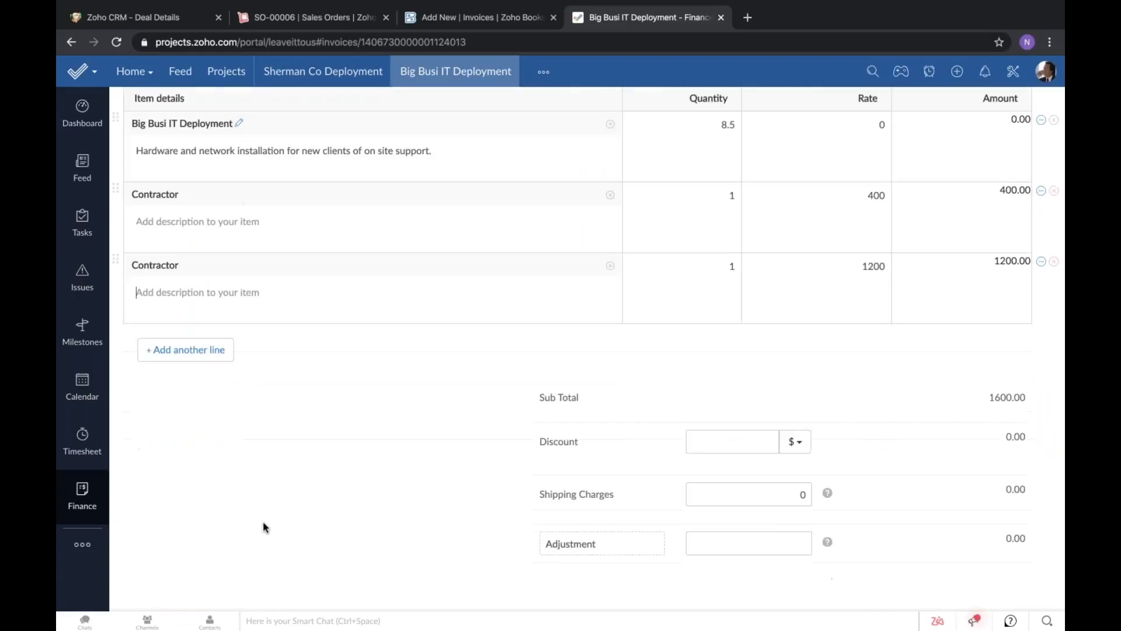
scroll(365, 511, "down", 7)
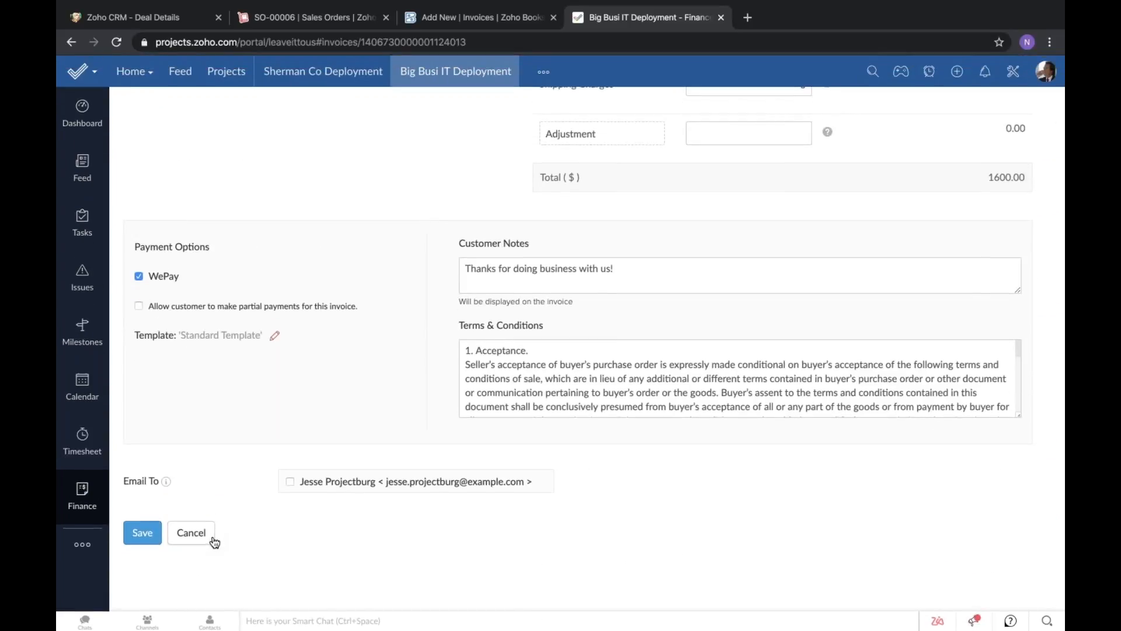
left_click(209, 534)
Start a new project expense dated 19 Dec 2019 and assign it to the Contractor expense account.
left_click(288, 118)
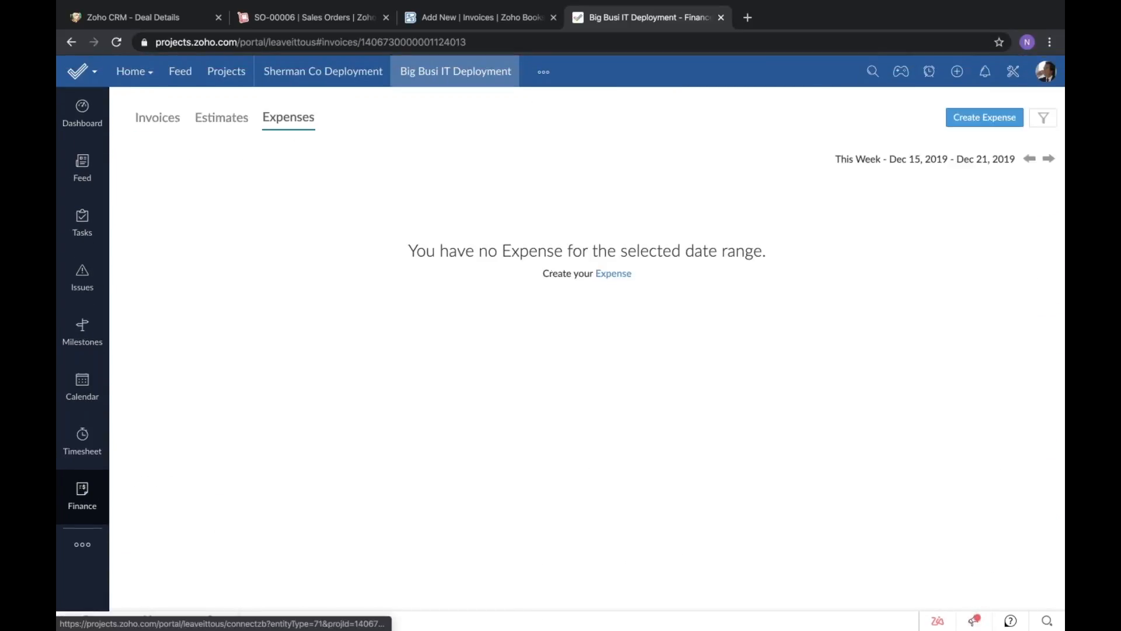
left_click(974, 120)
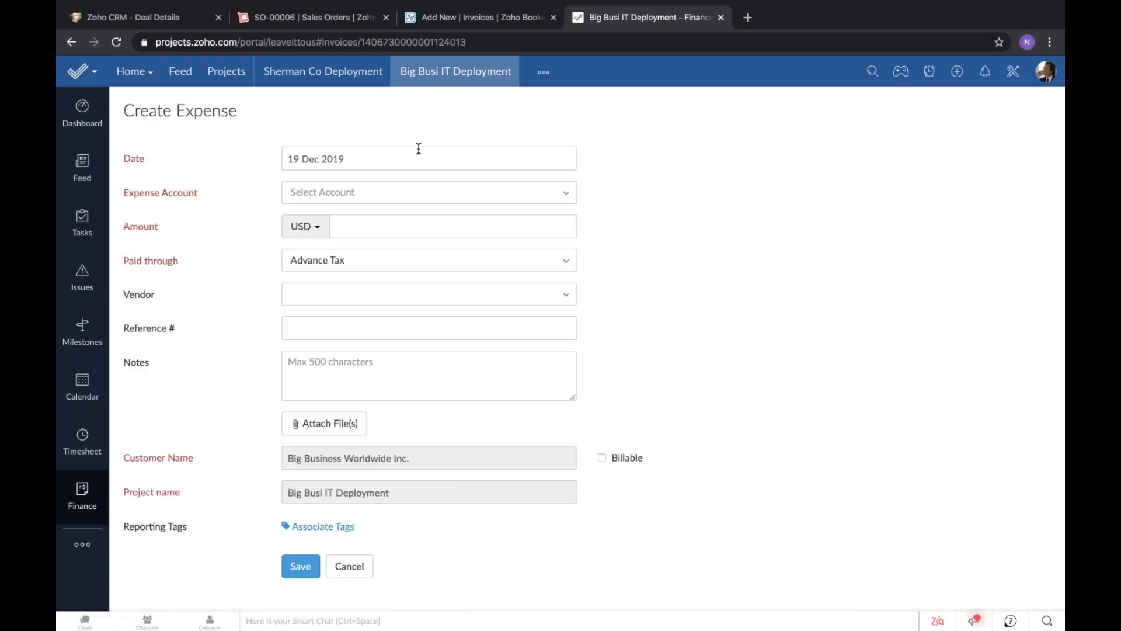
left_click(337, 195)
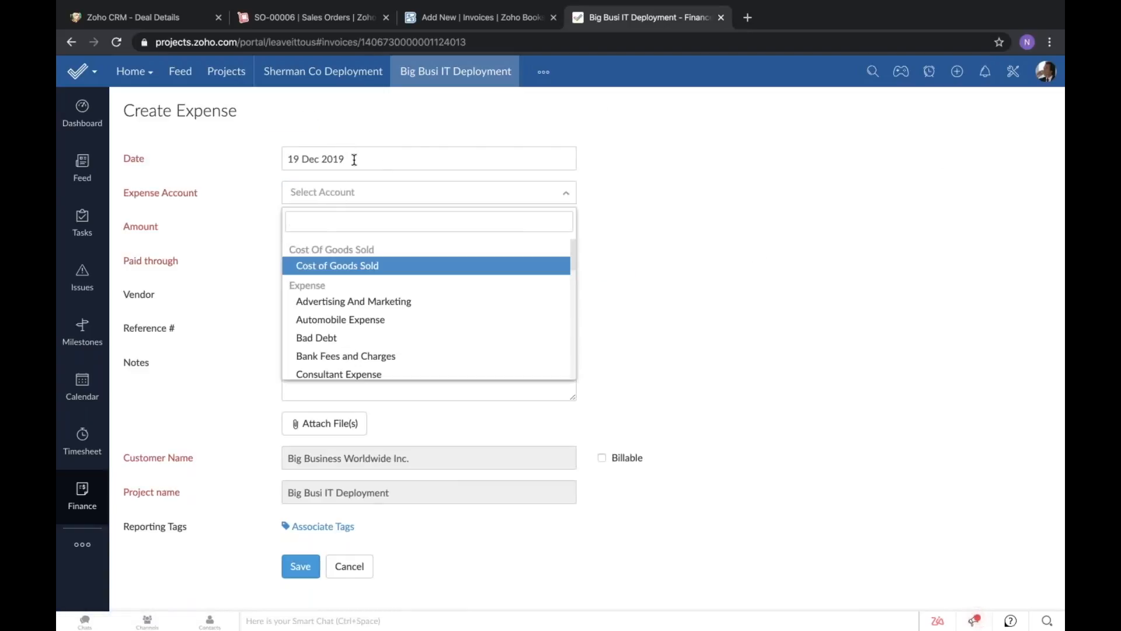
left_click(532, 158)
left_click(537, 143)
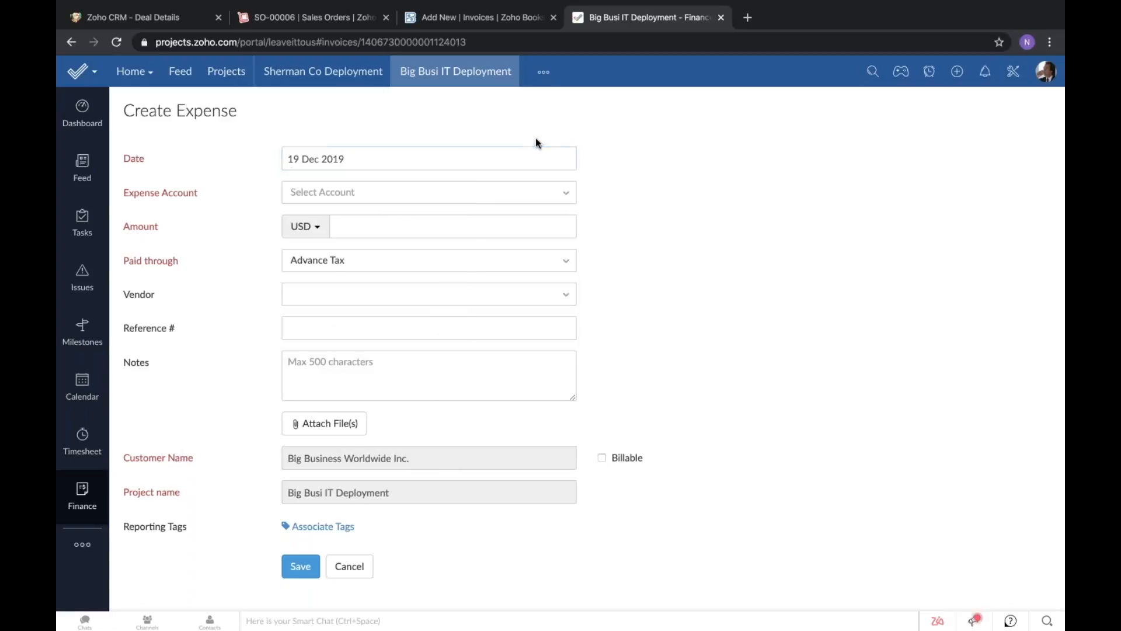
left_click(382, 199)
scroll(365, 320, "down", 1)
scroll(365, 320, "down", 1)
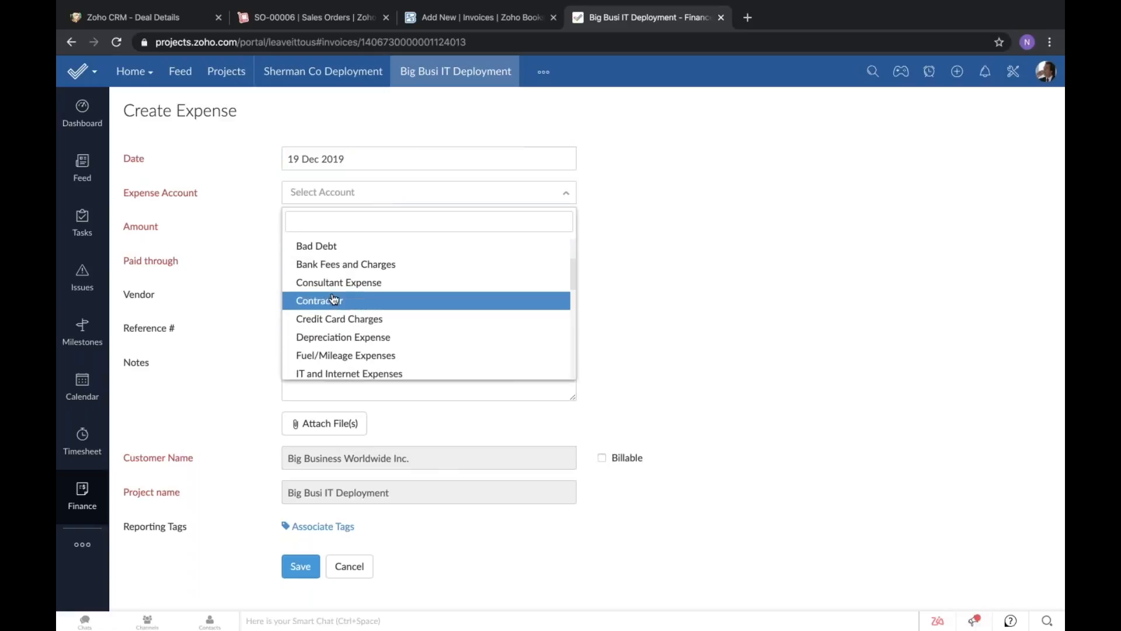
left_click(369, 299)
Set the Contractor expense amount to 600 USD and save the expense.
type("600")
left_click(775, 225)
scroll(774, 226, "down", 1)
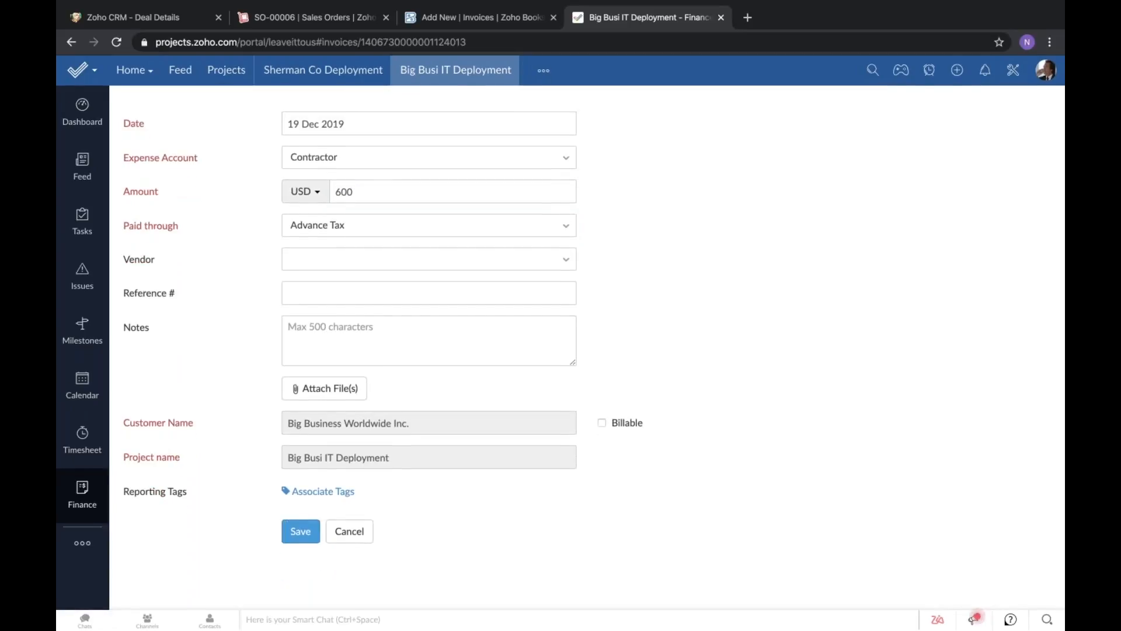
left_click(308, 543)
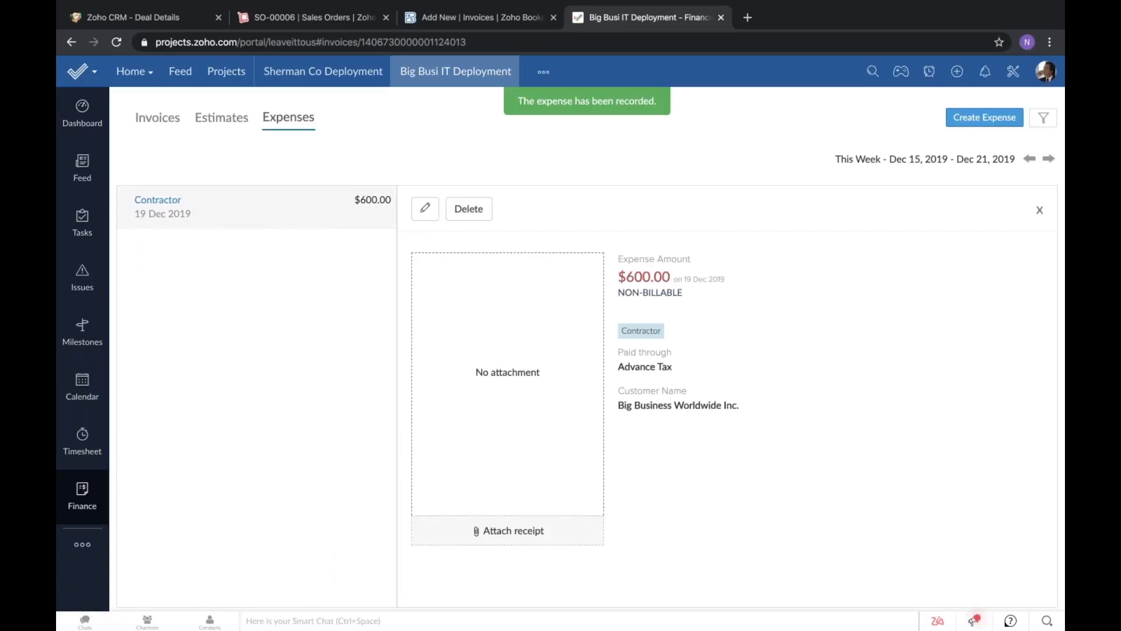
Edit the saved 600 USD Contractor expense to make it billable and save the change.
left_click(425, 209)
left_click(601, 458)
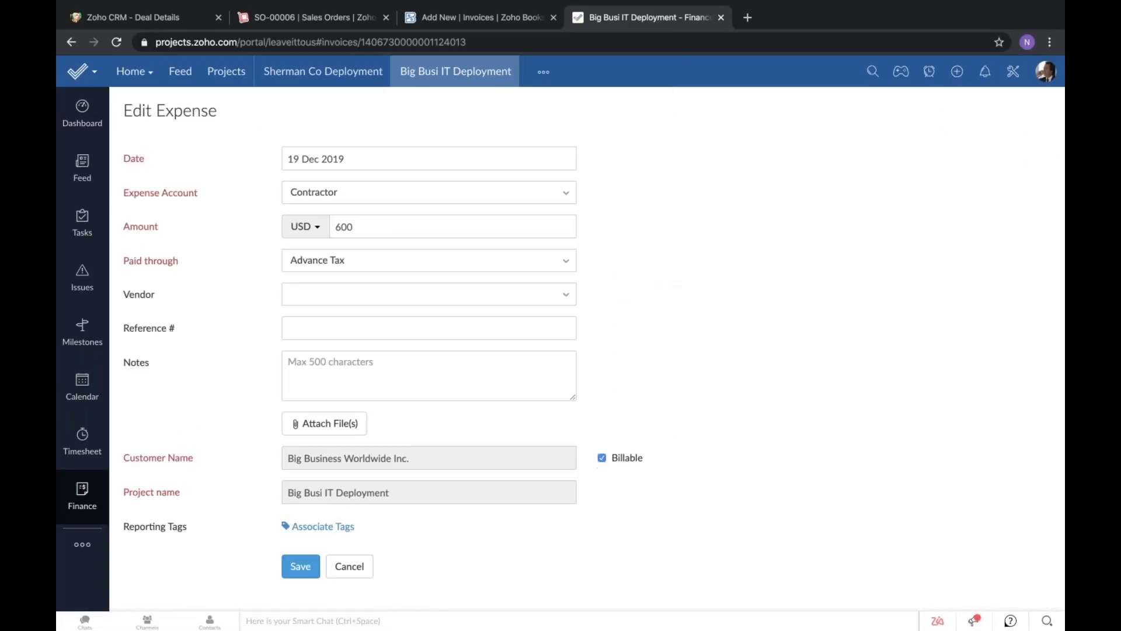
left_click(299, 566)
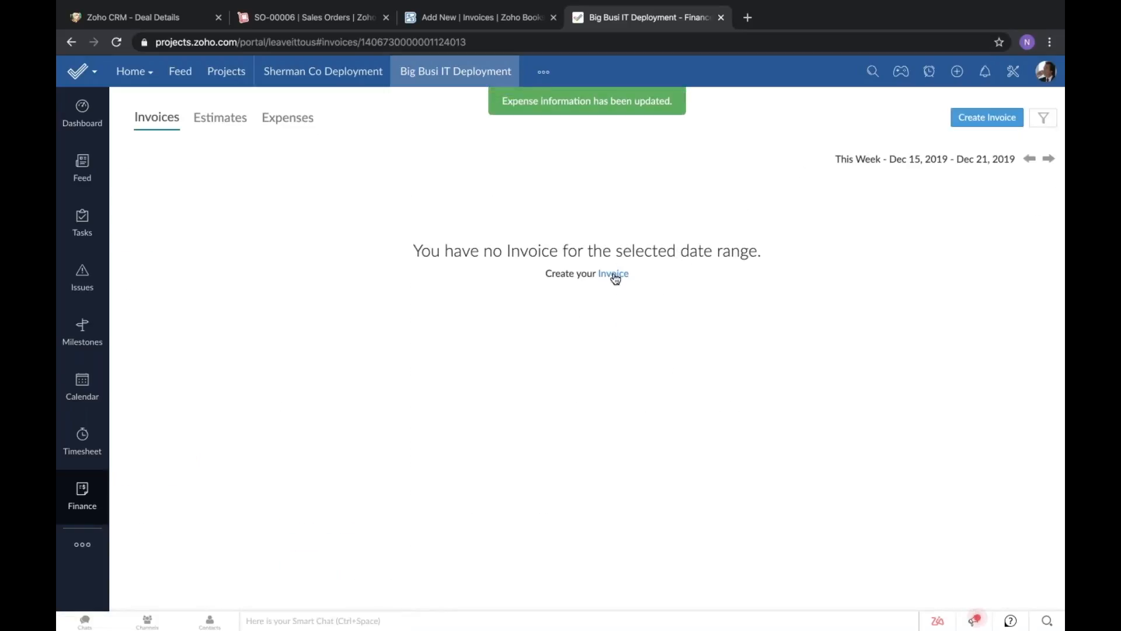
Generate a project invoice billed up to 19 Dec 2019, including all unbilled customer expenses, and review its line items.
left_click(613, 273)
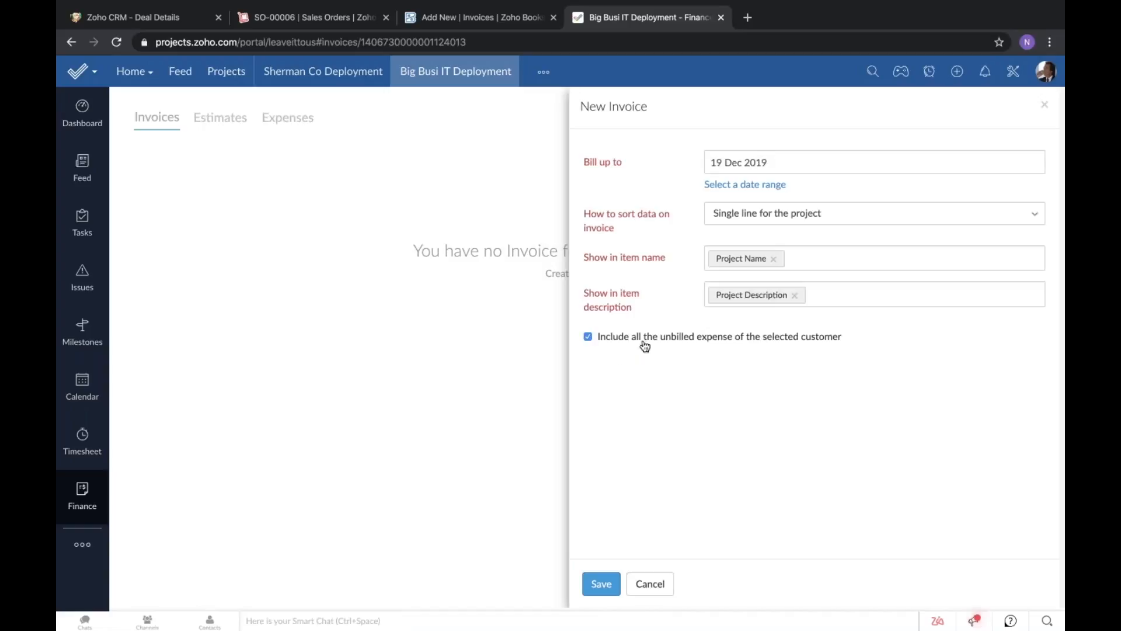
left_click(604, 584)
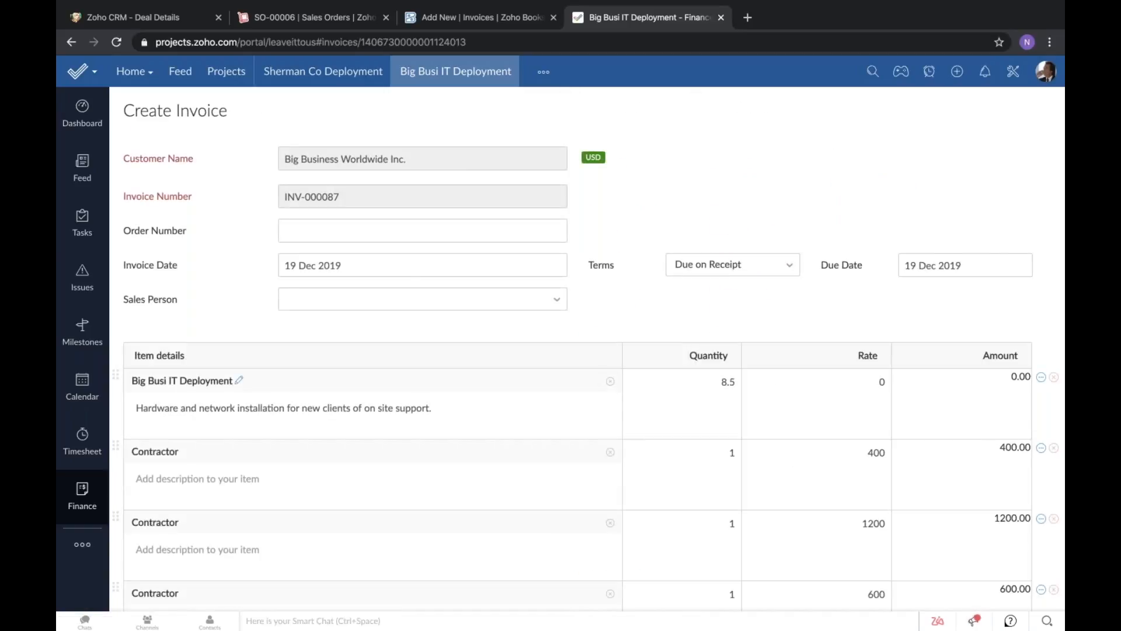
scroll(410, 267, "down", 2)
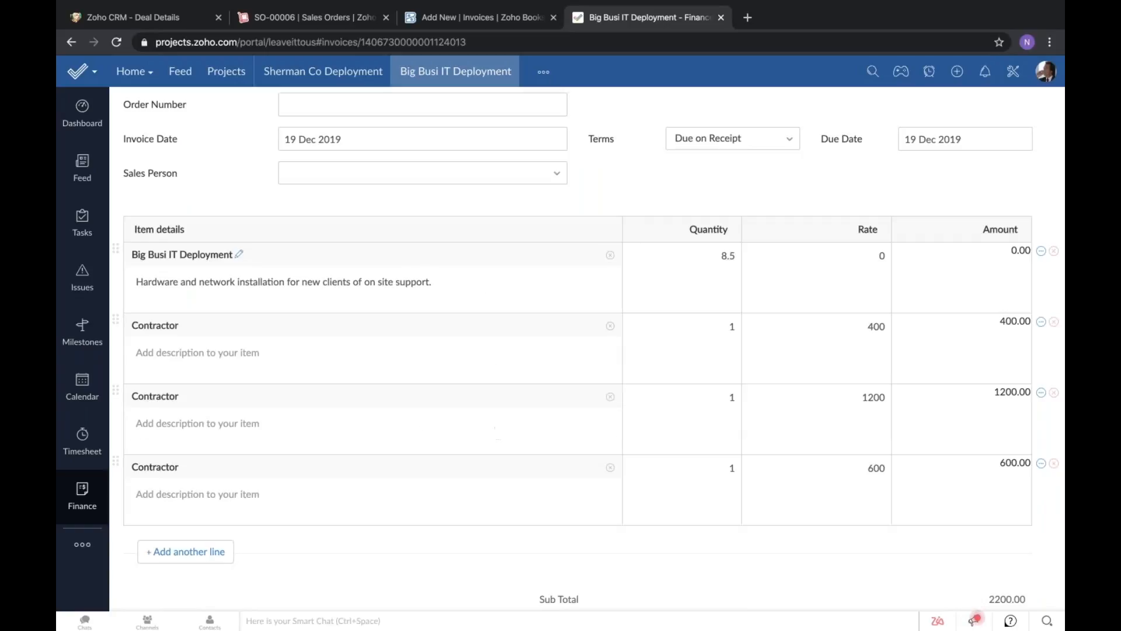
scroll(514, 394, "up", 3)
scroll(514, 394, "down", 1)
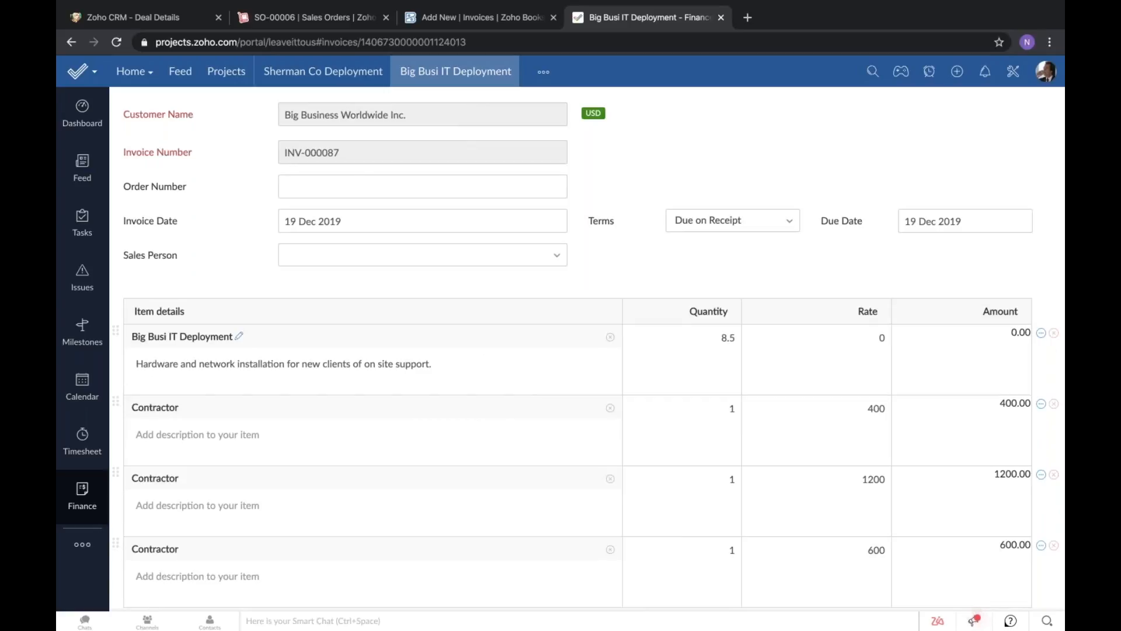
scroll(514, 425, "up", 1)
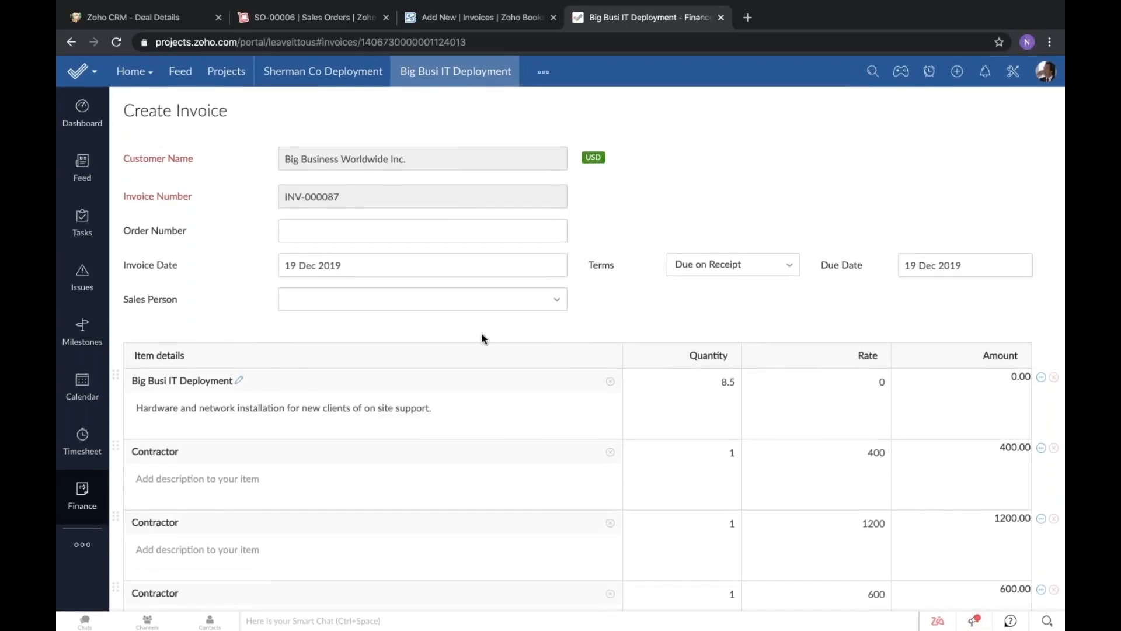
Rename the "Big Busi IT Deployment" line item on the invoice to "20% of Project Completed".
left_click(241, 381)
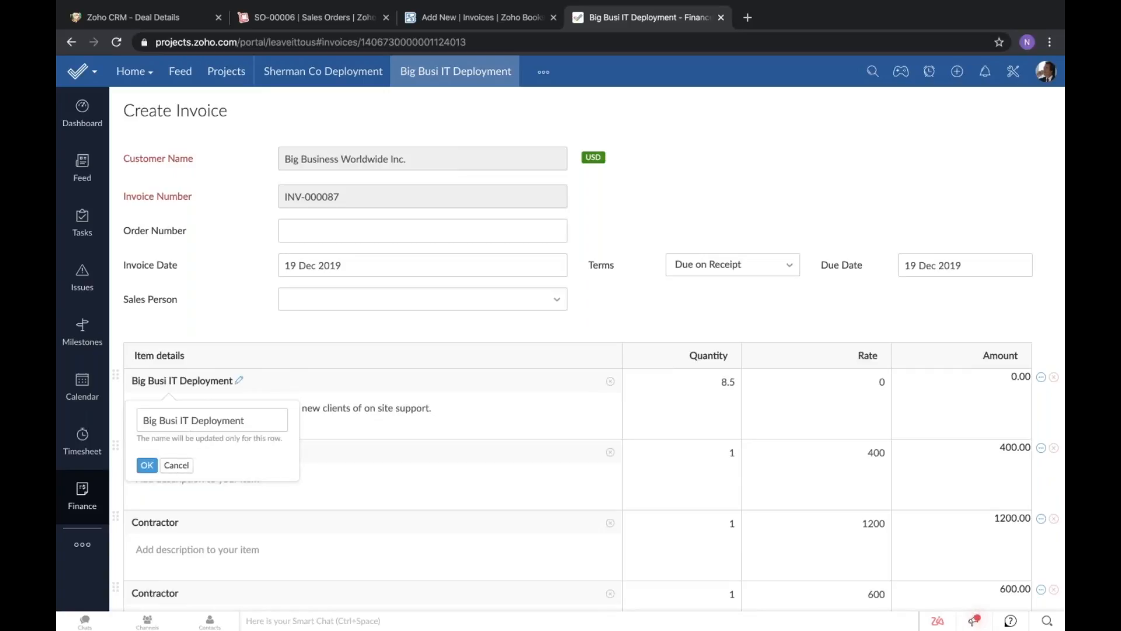
triple_click(189, 421)
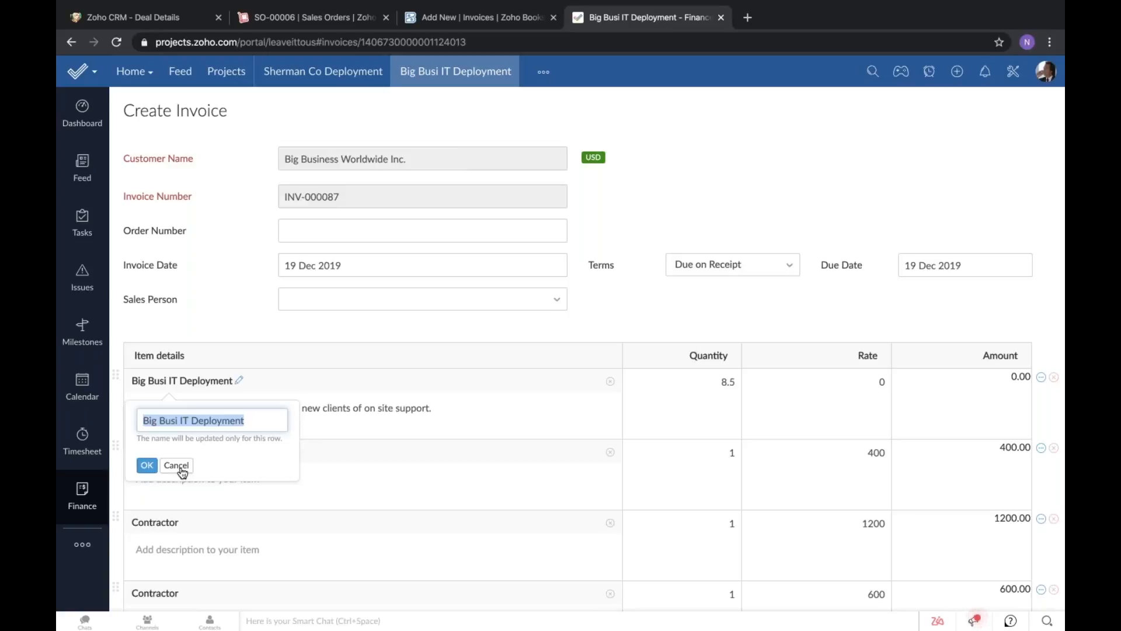
type("20% of Pr")
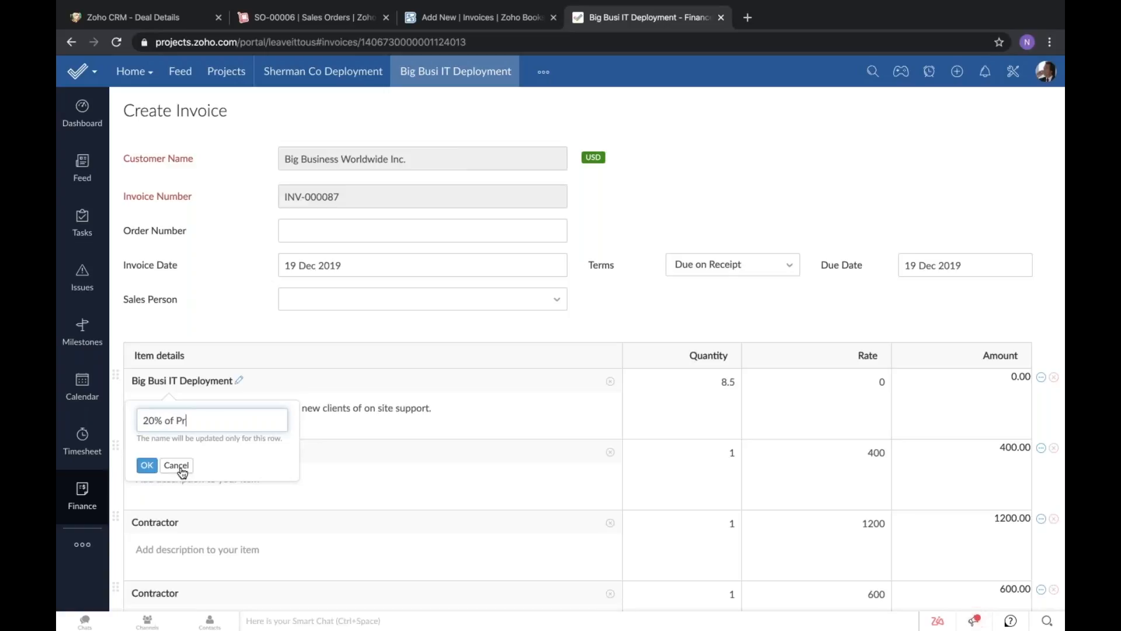
type("oject Completed")
left_click(147, 465)
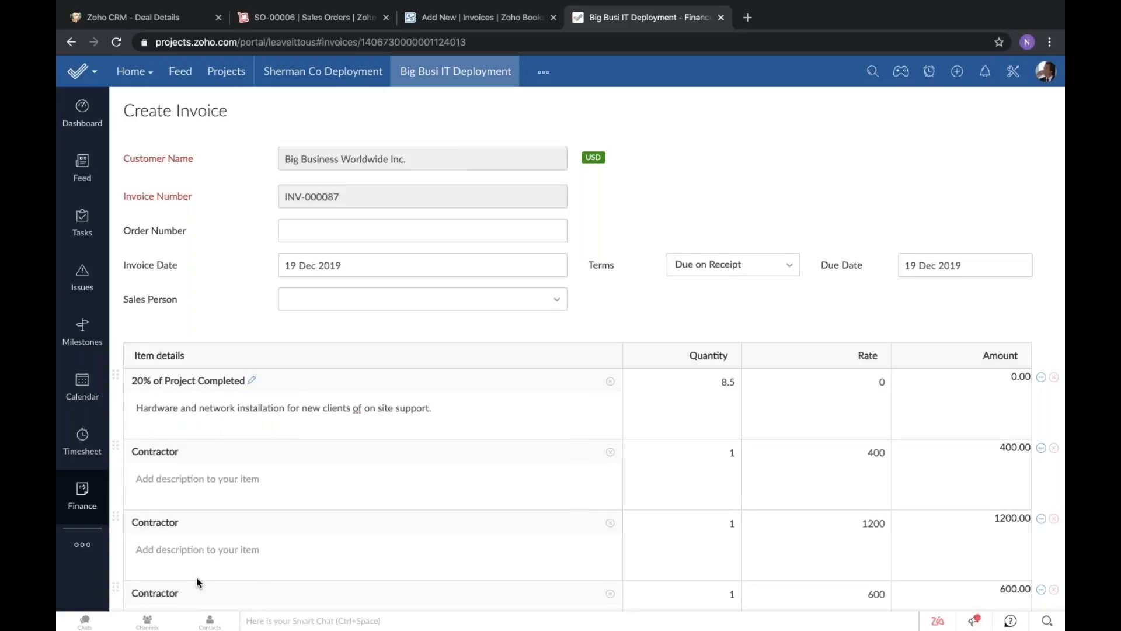
Set the "20% of Project Completed" line item's rate to 2000 and its quantity to 1.
scroll(197, 583, "down", 1)
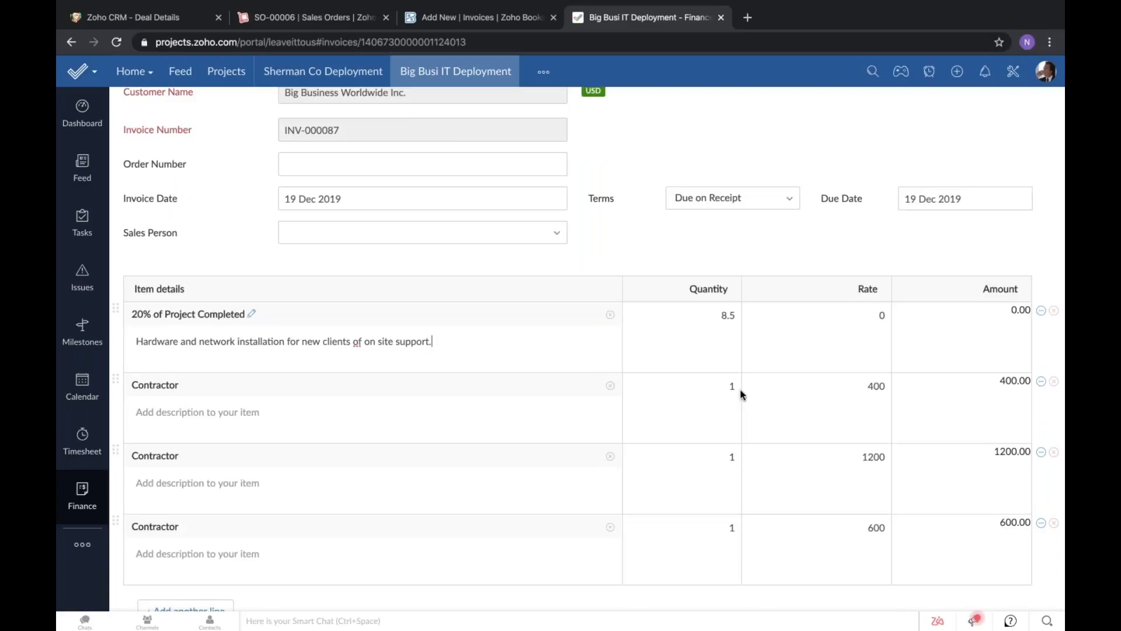
left_click(884, 311)
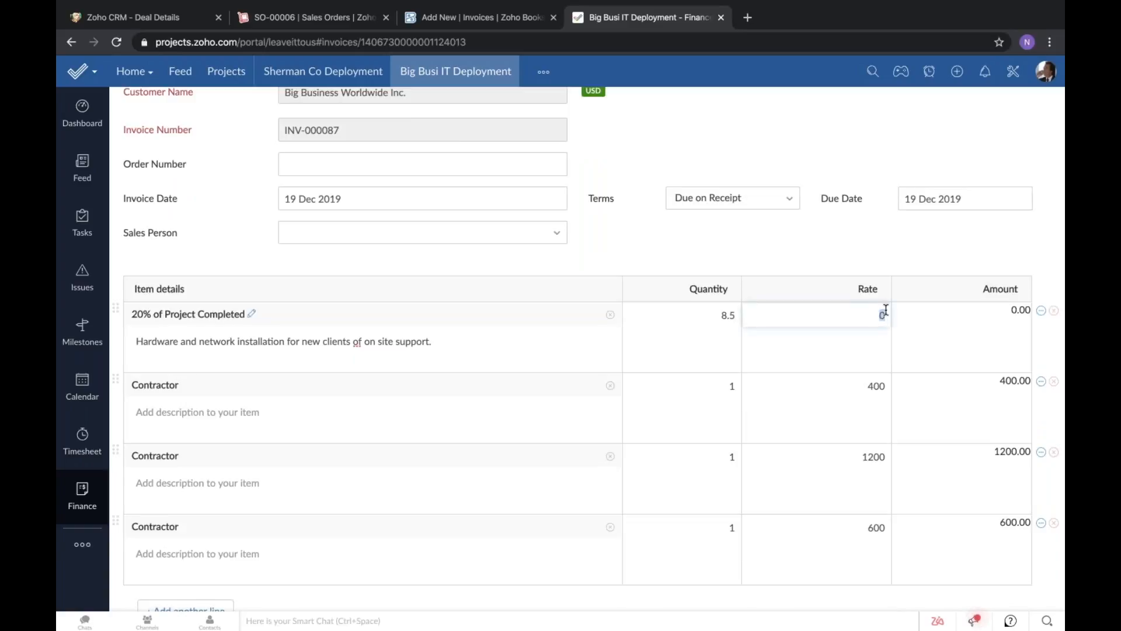
type("2000")
left_click(850, 217)
left_click(733, 320)
type("1")
left_click(806, 256)
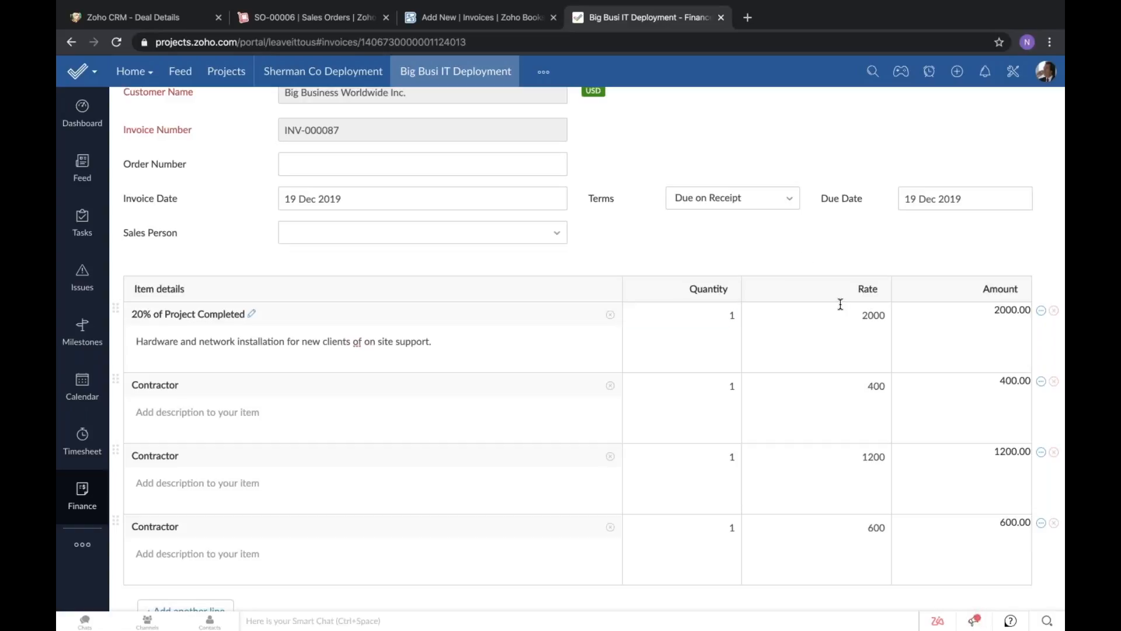
Set the invoice's payment terms to Net 30.
scroll(839, 303, "up", 2)
left_click(758, 272)
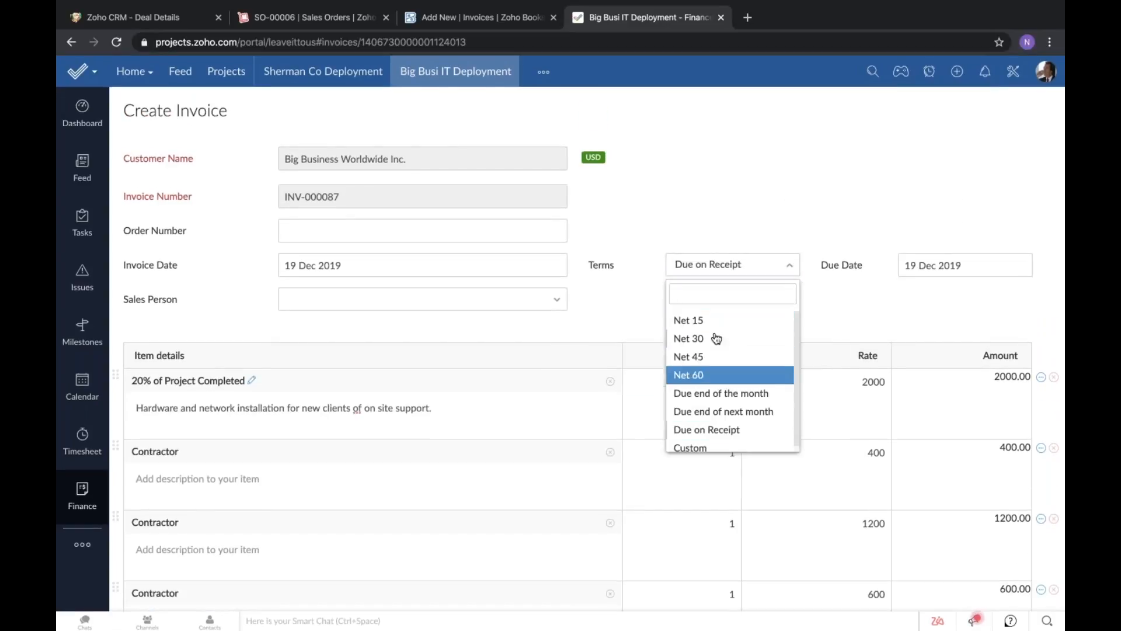
left_click(716, 338)
scroll(583, 334, "down", 5)
scroll(344, 522, "down", 7)
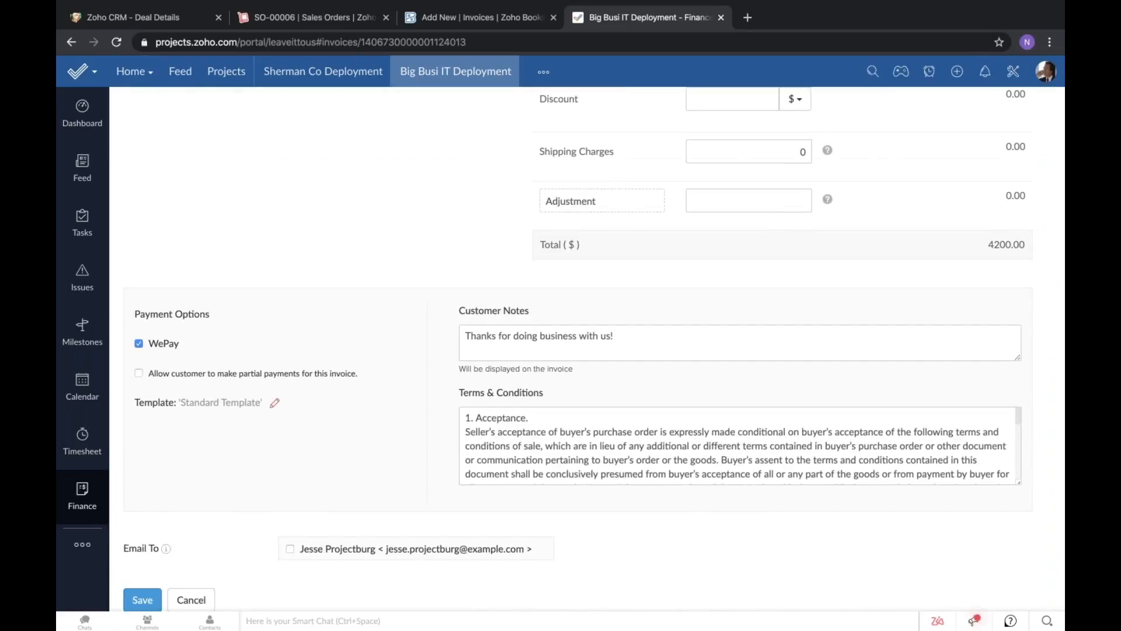
Switch to Zoho Books, leave the unsaved invoice there and start a new retainer invoice.
scroll(131, 575, "up", 10)
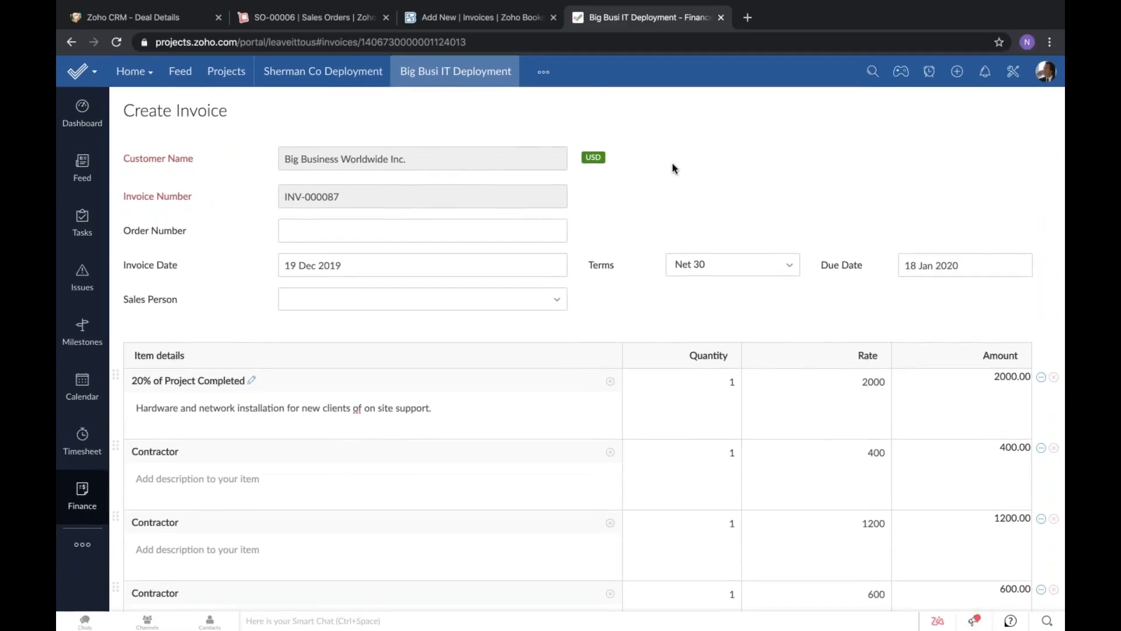
left_click(518, 20)
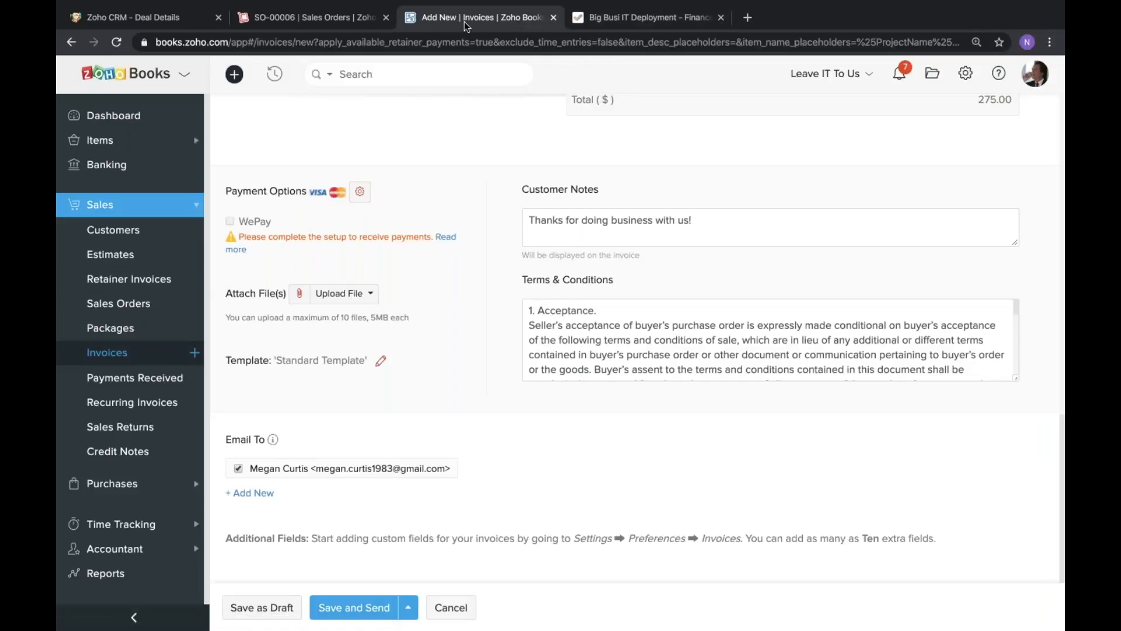
left_click(129, 279)
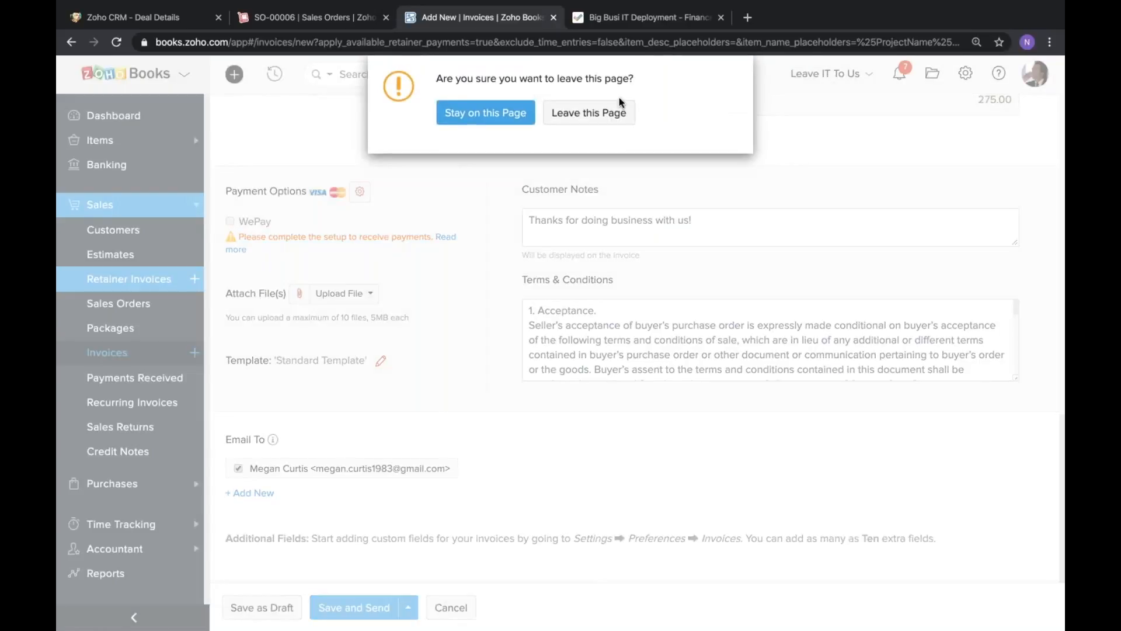
left_click(611, 112)
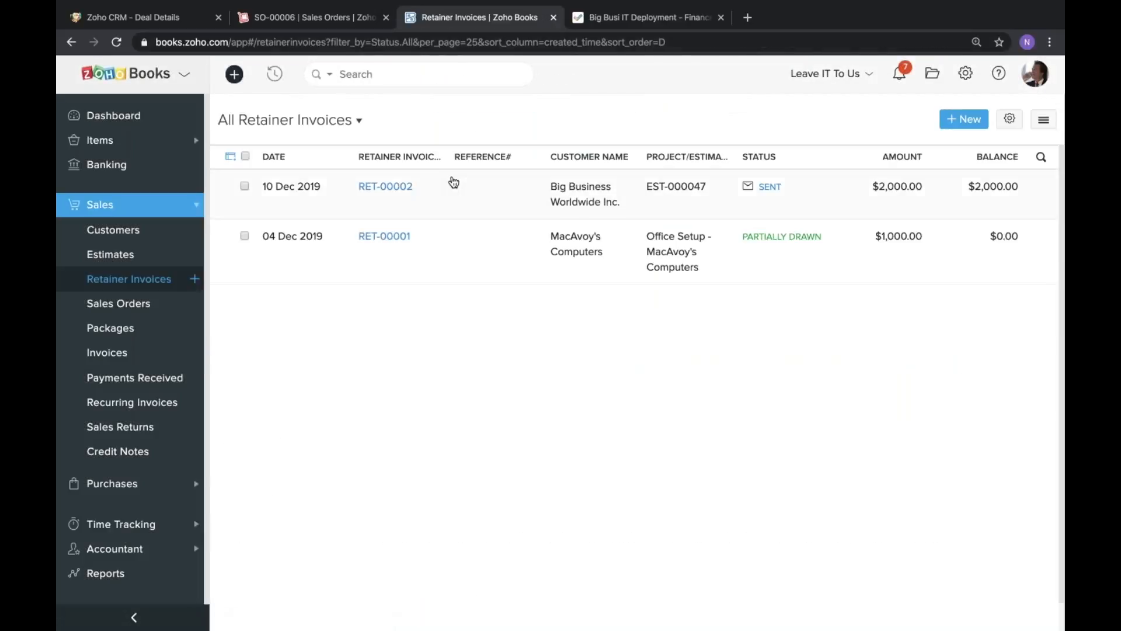
left_click(963, 119)
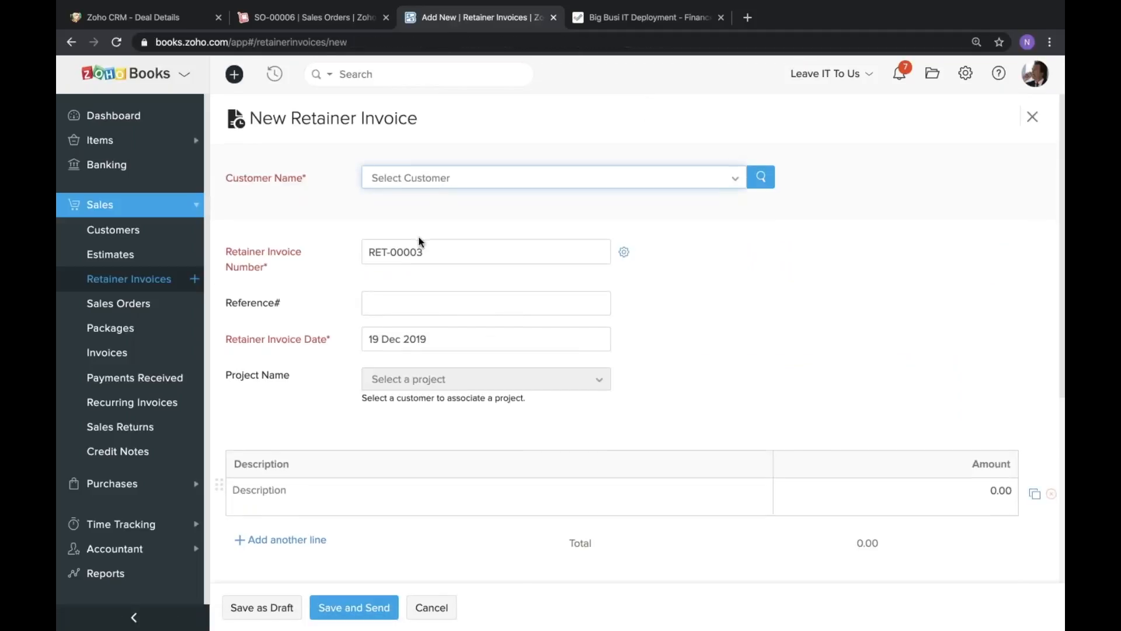
Fill in the retainer invoice's line item with the description "20% up front fee" and an amount of 2000.
scroll(378, 360, "down", 2)
scroll(378, 360, "down", 1)
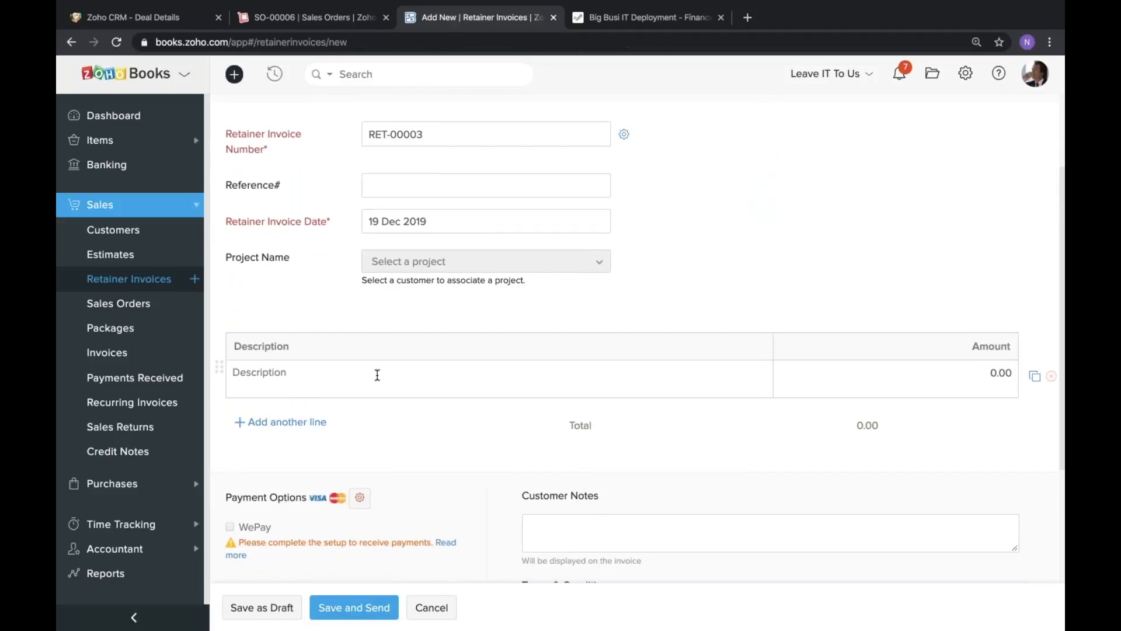
left_click(405, 375)
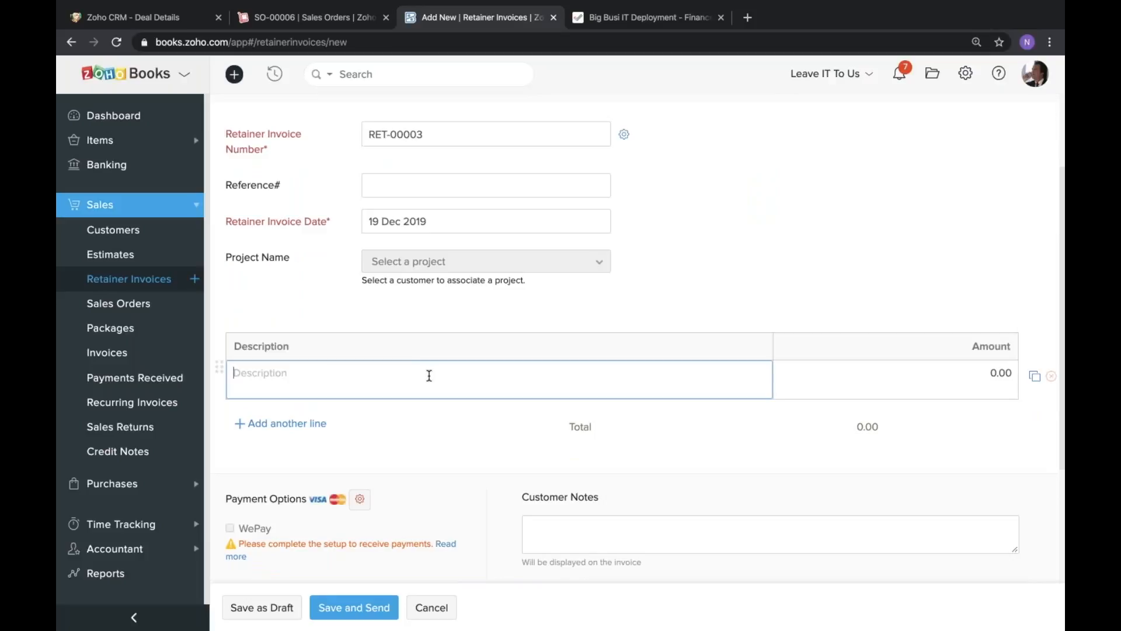
type("@0% up")
key("ctrl+a")
type("20% up front fee")
left_click(996, 361)
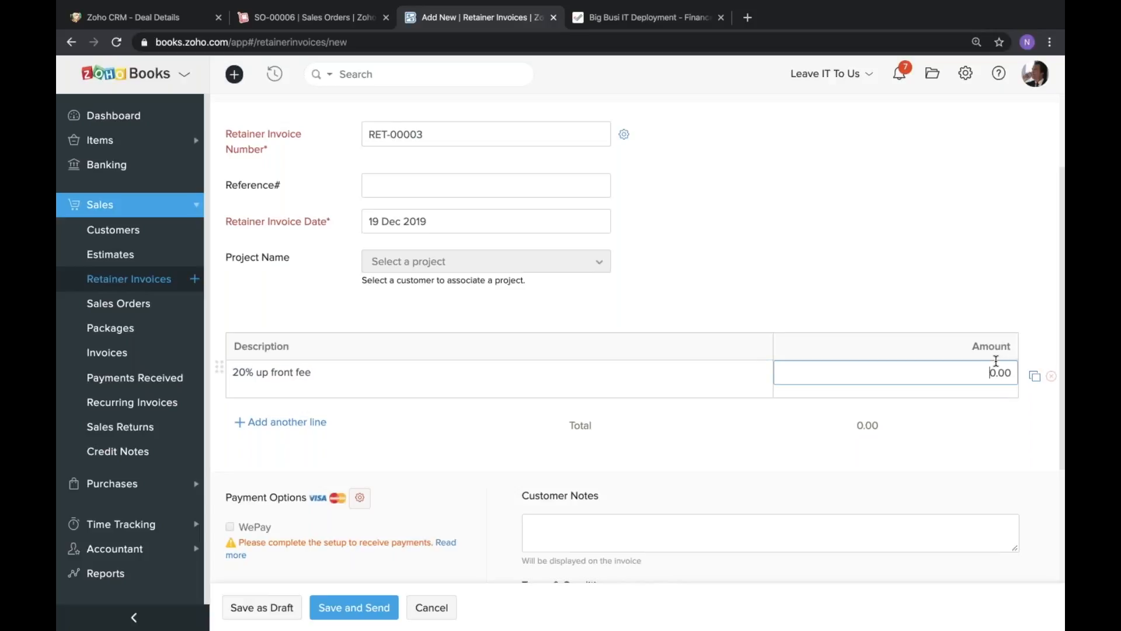
type("2000")
left_click(941, 282)
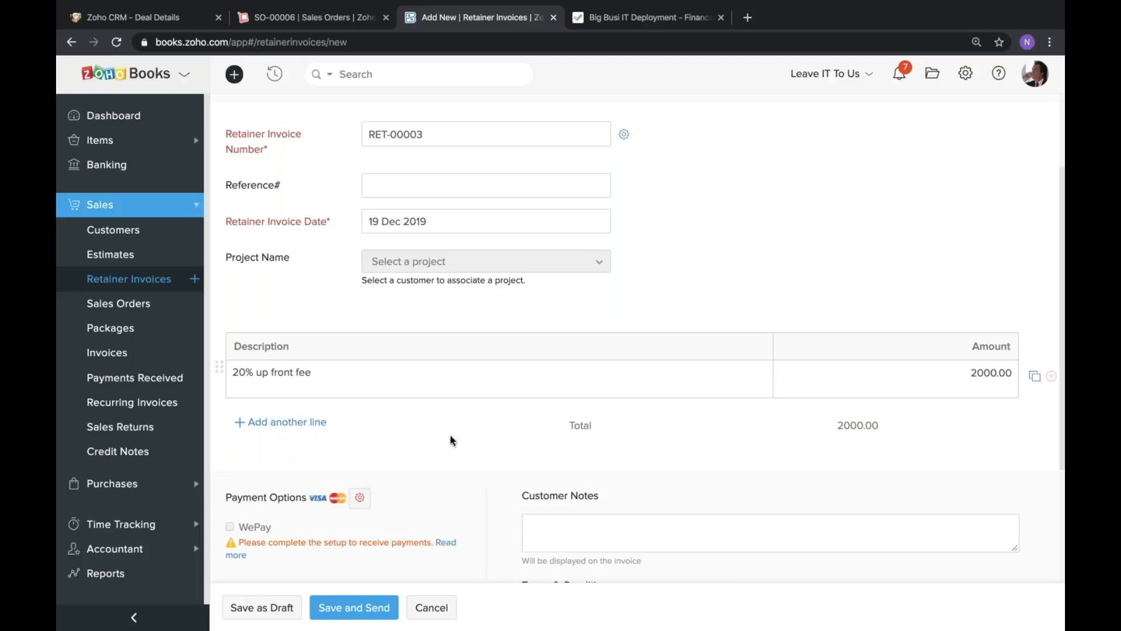
scroll(461, 355, "up", 2)
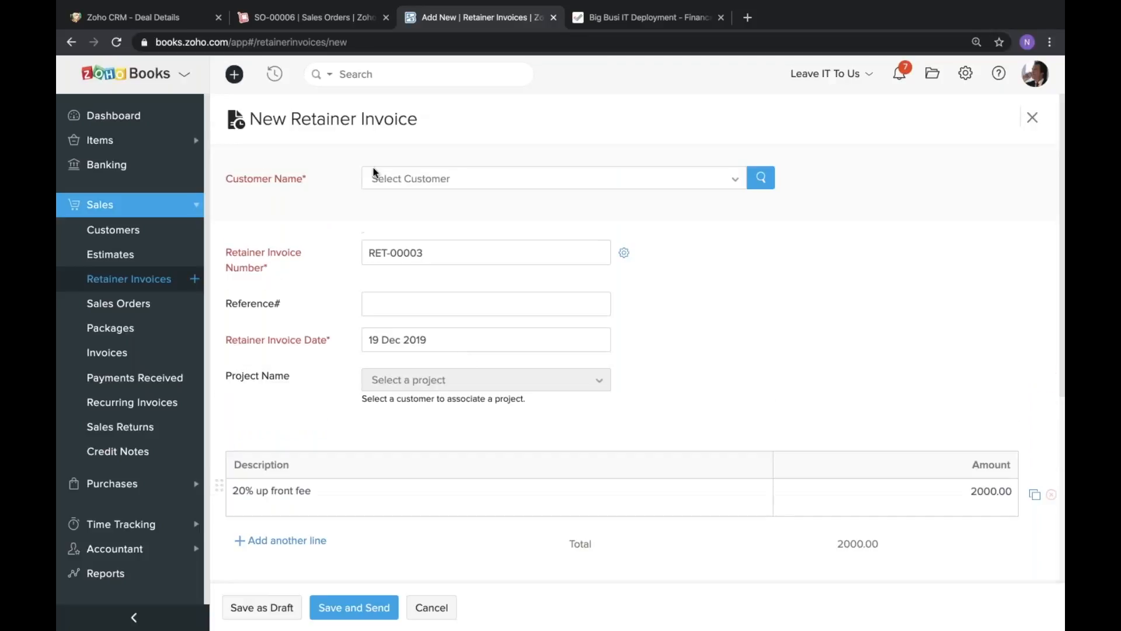
scroll(429, 304, "down", 1)
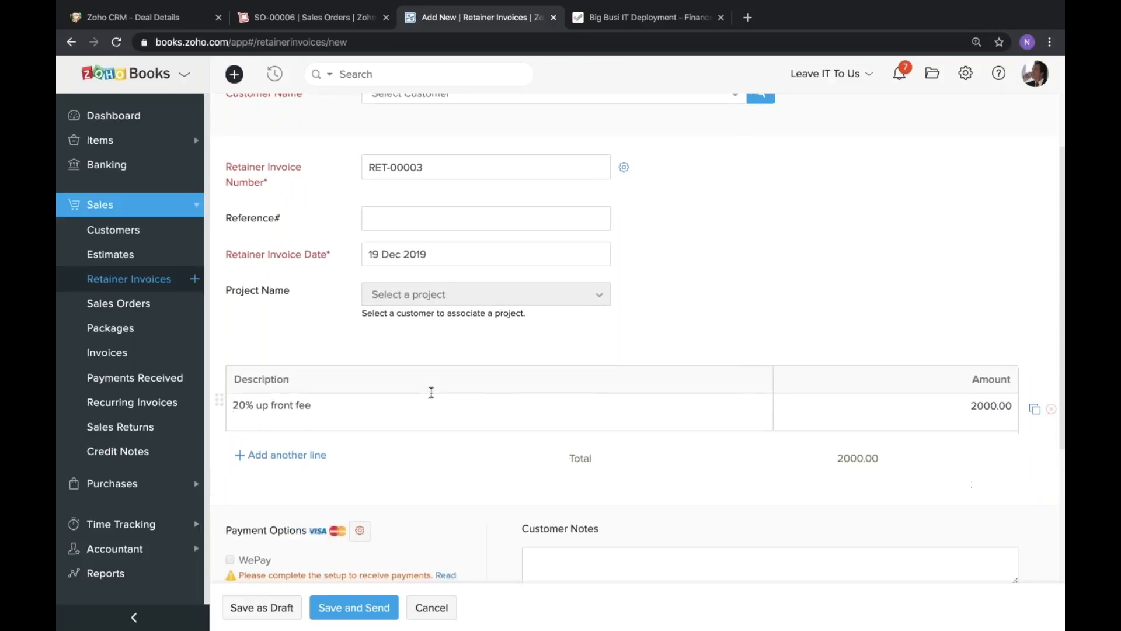
scroll(525, 226, "up", 1)
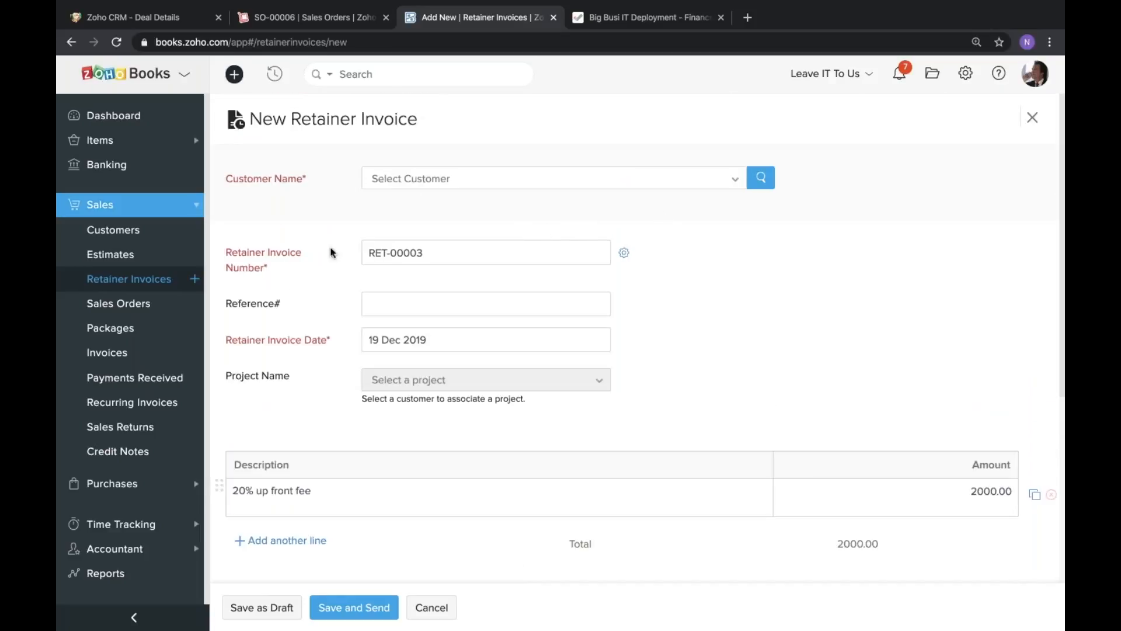
Leave the unsaved retainer invoice and start a new recurring invoice for the customer Curtis Co.
left_click(117, 402)
left_click(874, 230)
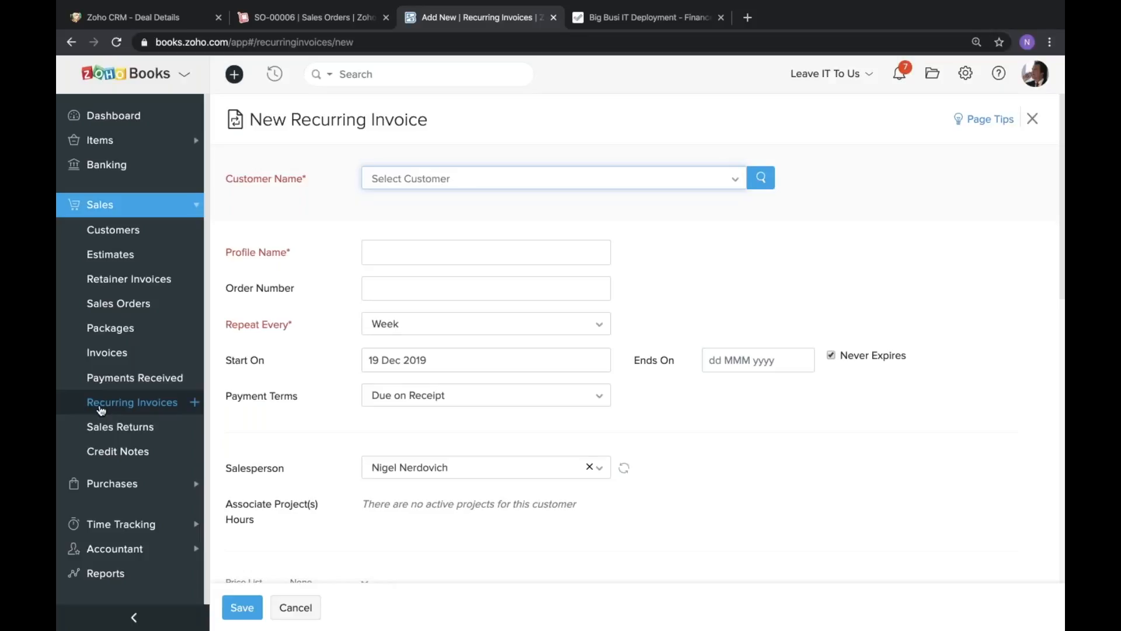
left_click(597, 184)
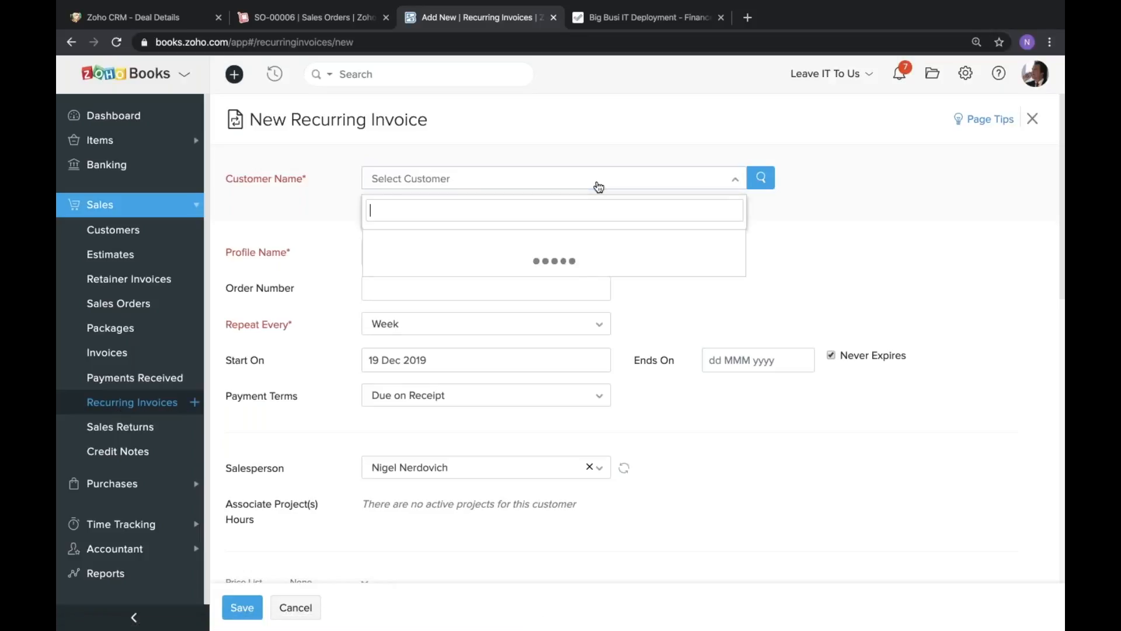
type("project")
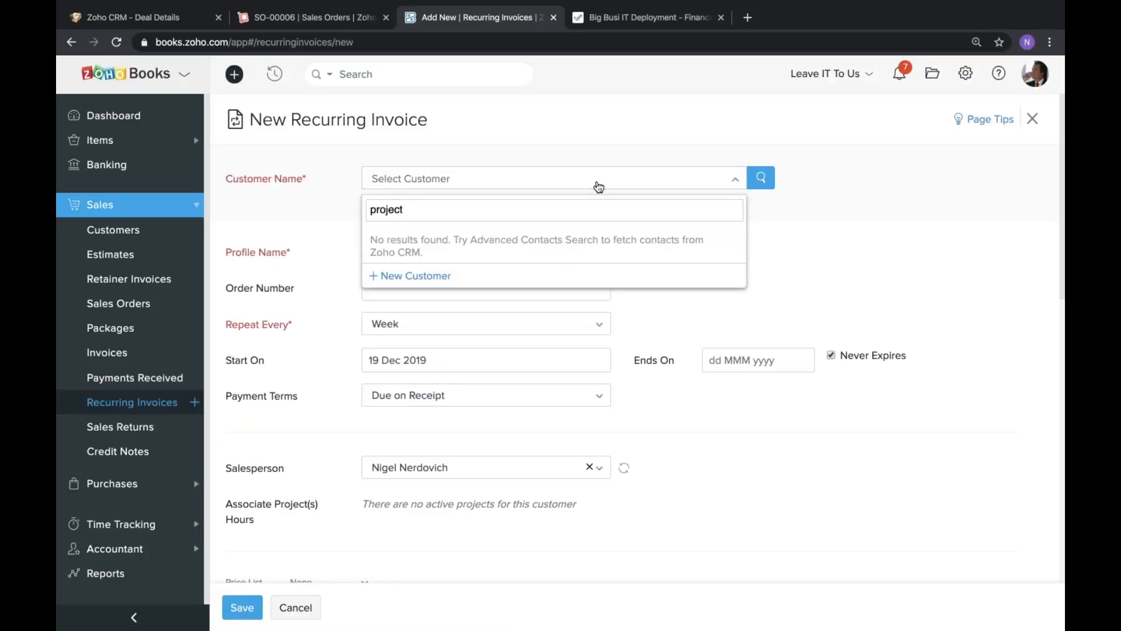
key("ctrl+a")
key("BackSpace")
scroll(412, 335, "down", 5)
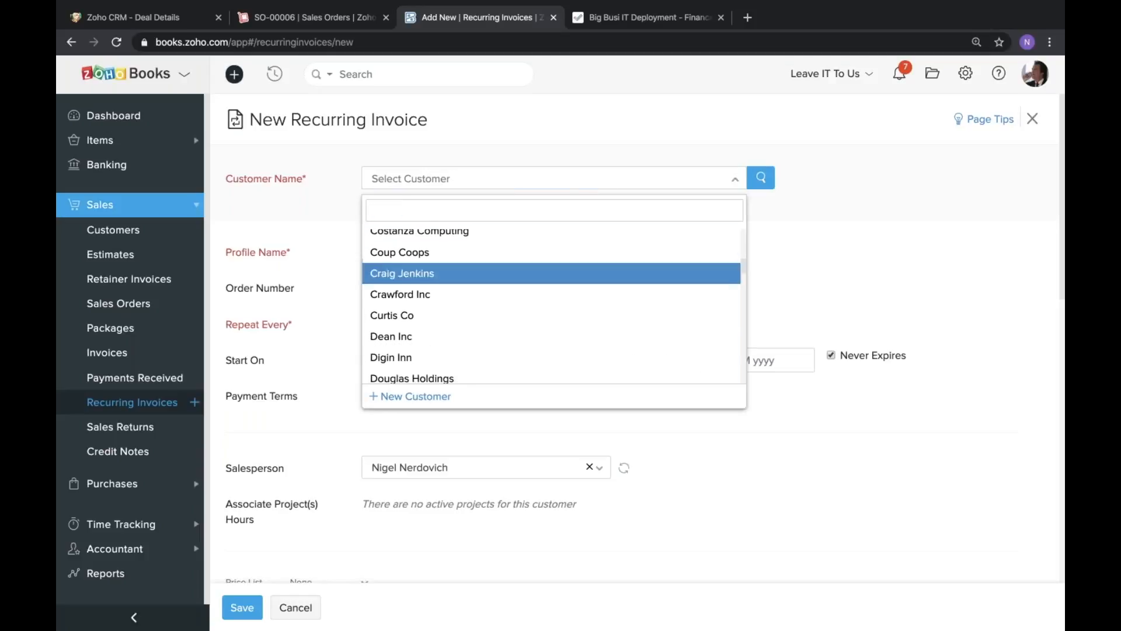
left_click(409, 316)
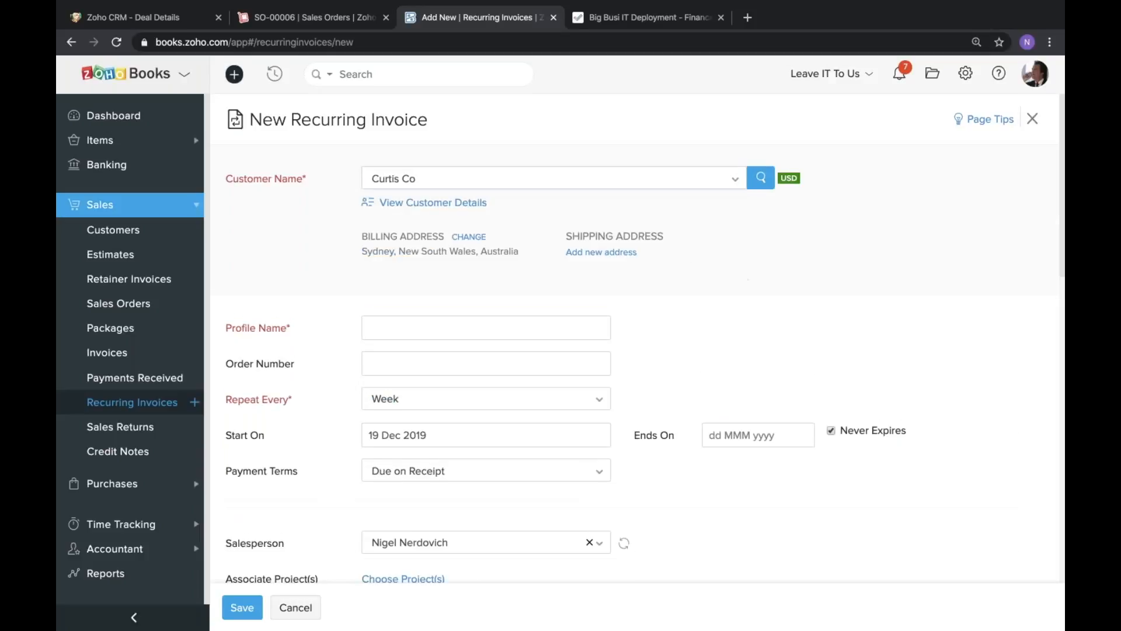
Enter "The Curtis Project" as the recurring invoice's profile name.
scroll(416, 341, "down", 3)
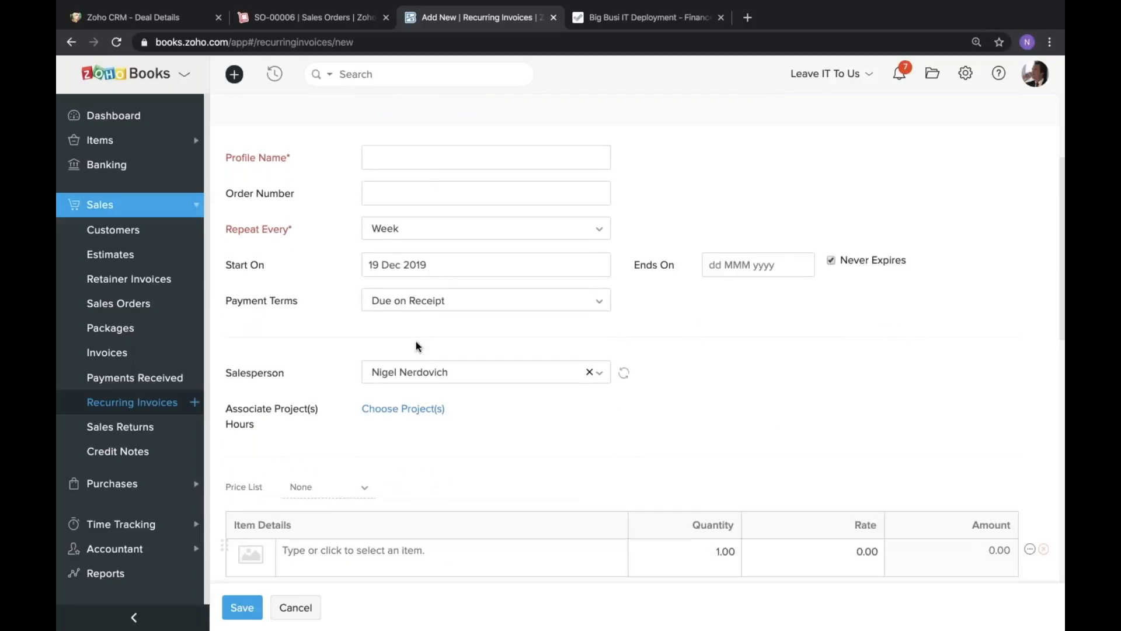
scroll(416, 341, "down", 1)
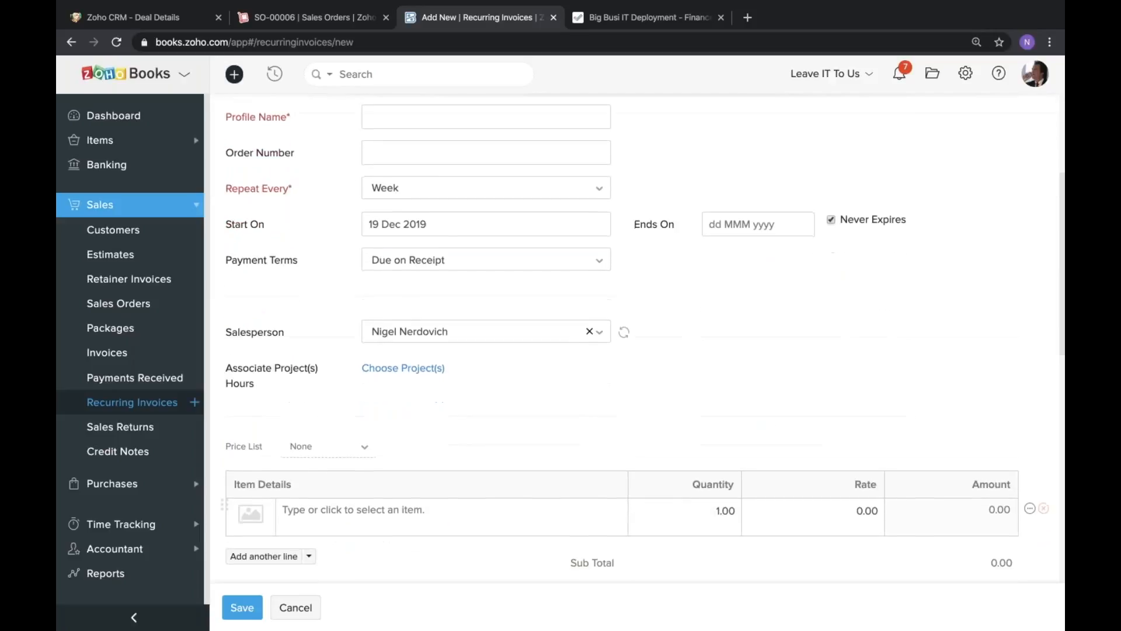
scroll(416, 341, "up", 3)
left_click(383, 266)
scroll(463, 270, "up", 1)
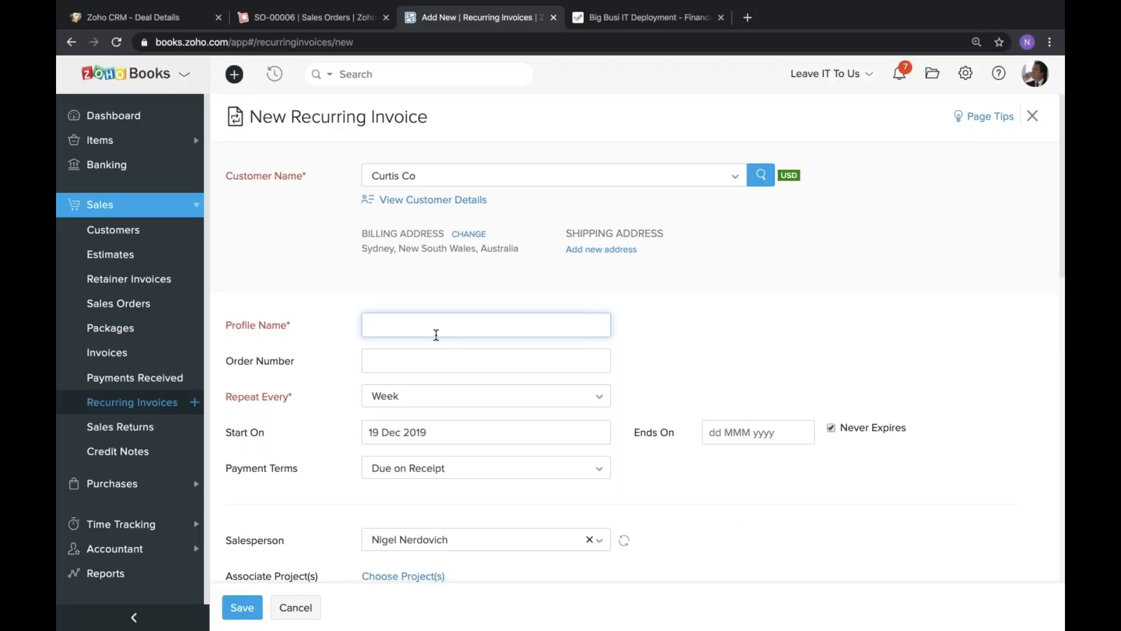
type("The Curtis Project")
left_click(330, 374)
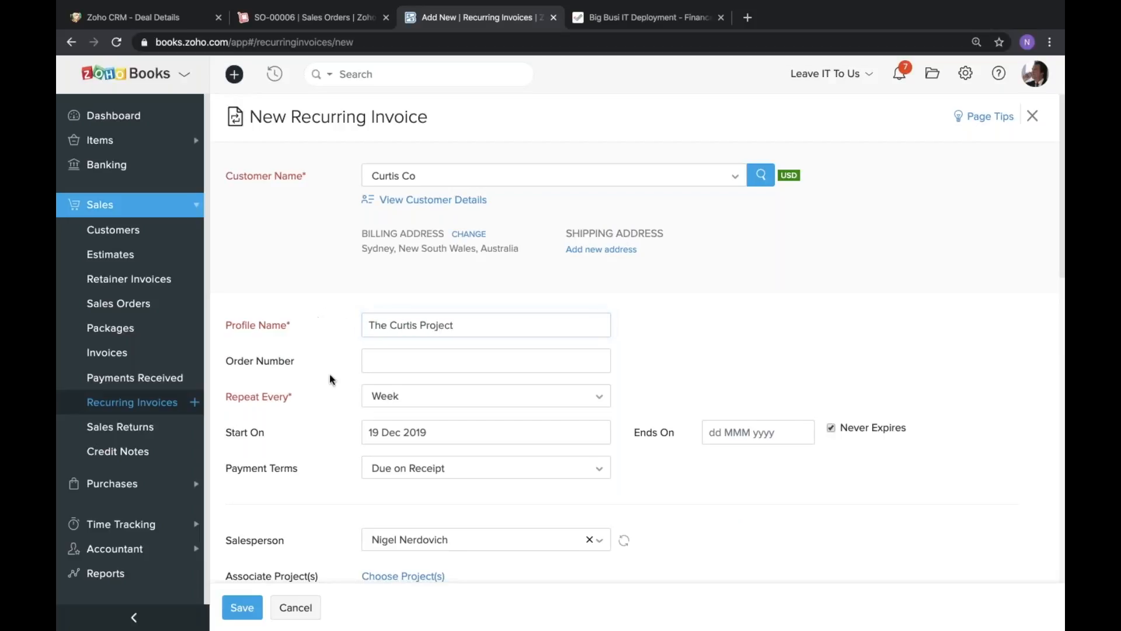
Set the recurring invoice to repeat every month with payment terms of Net 15.
scroll(330, 374, "down", 1)
left_click(408, 383)
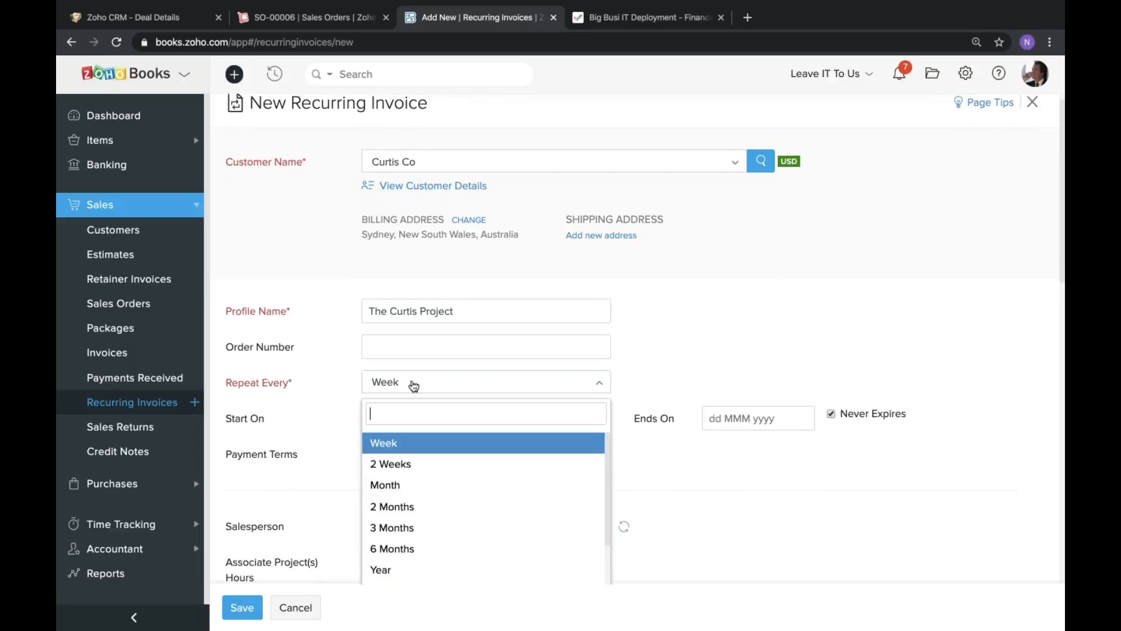
left_click(417, 488)
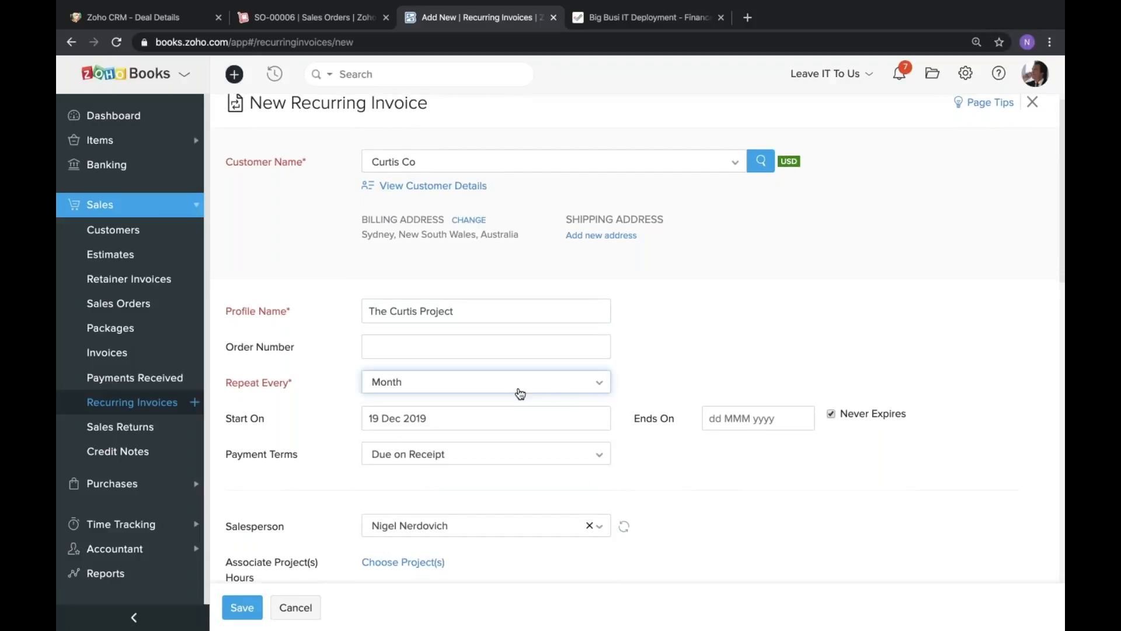
scroll(695, 375, "down", 3)
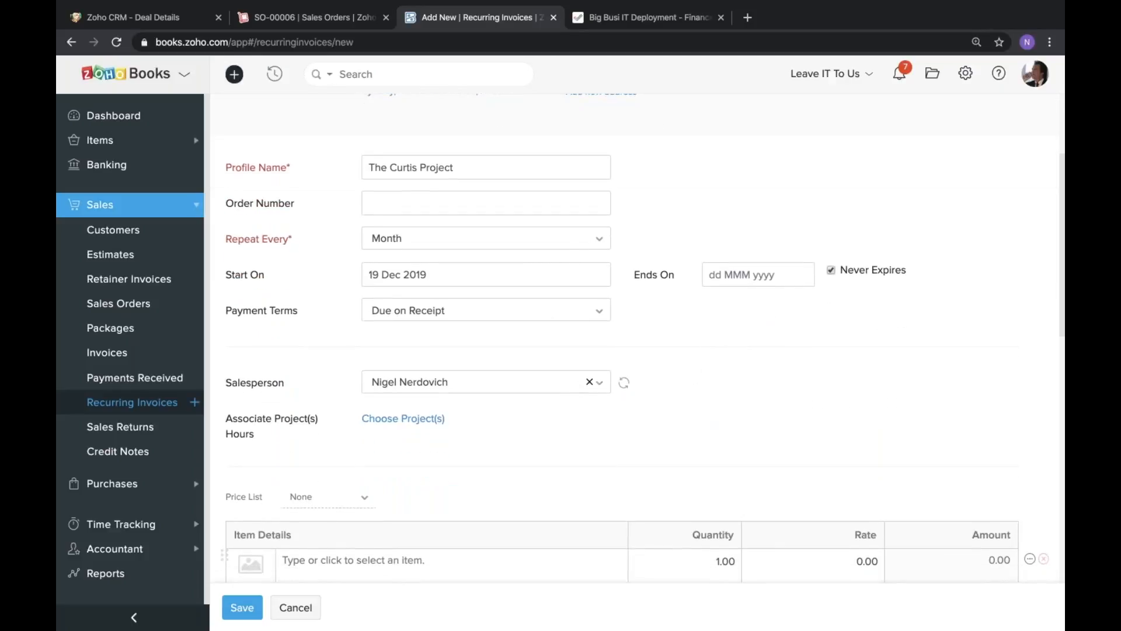
left_click(492, 317)
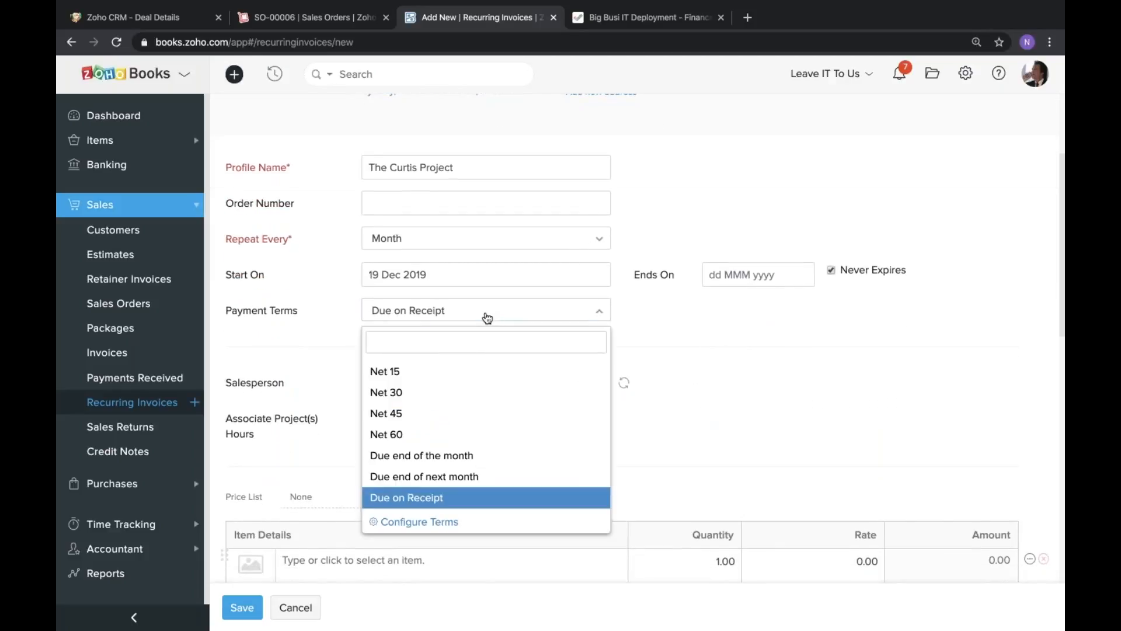
left_click(430, 371)
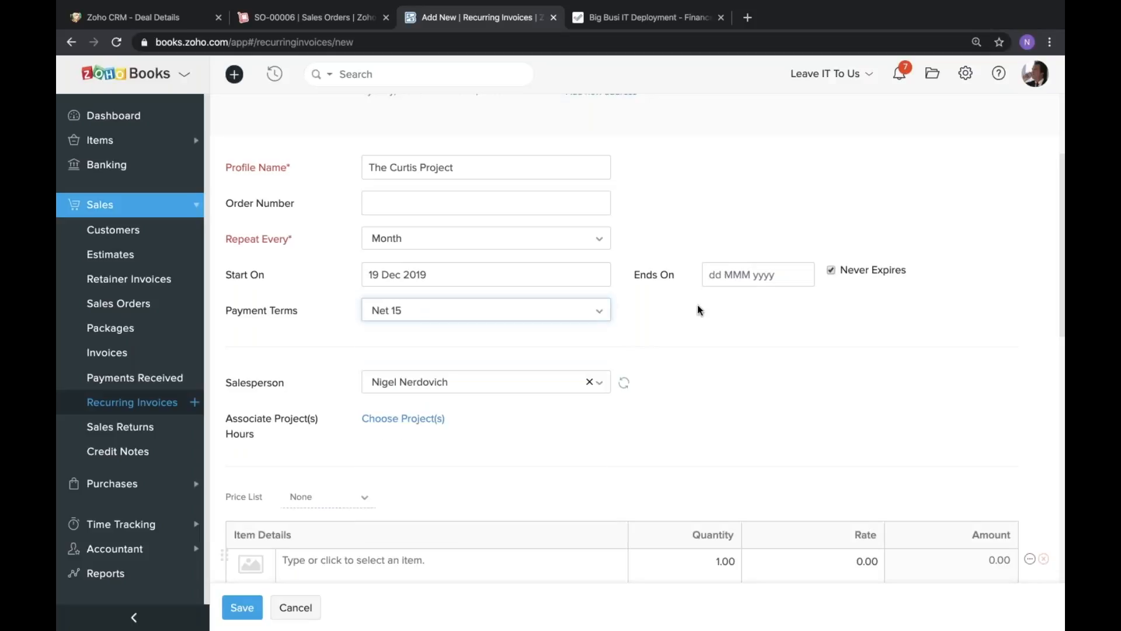
Enter "20% of project" as the first line item of the recurring invoice.
scroll(700, 310, "down", 4)
left_click(403, 351)
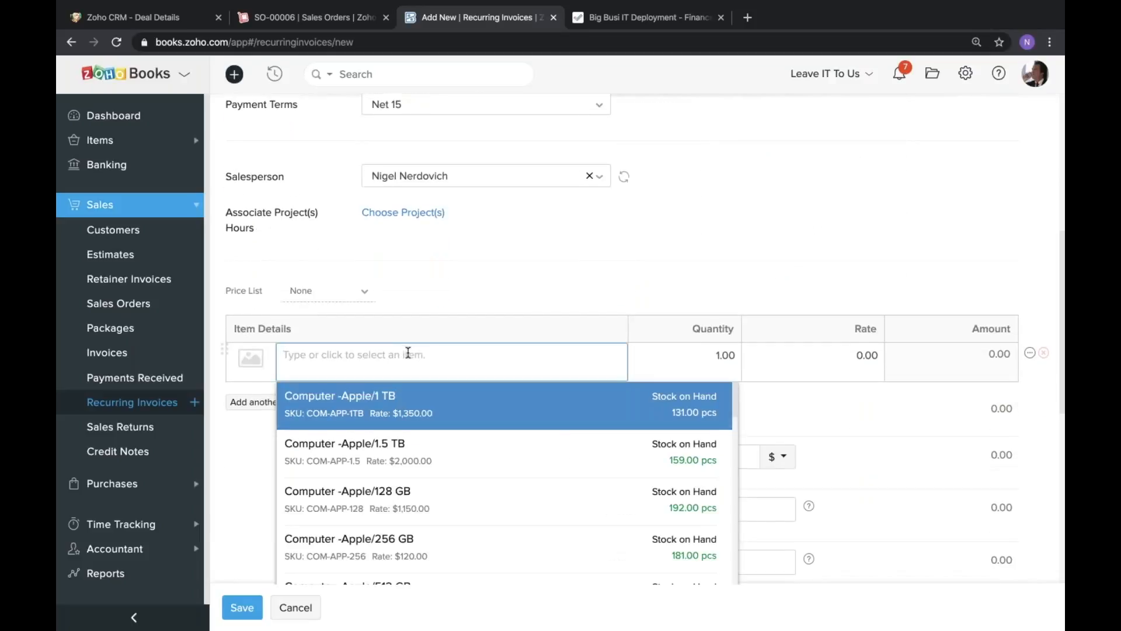
type("20% of project")
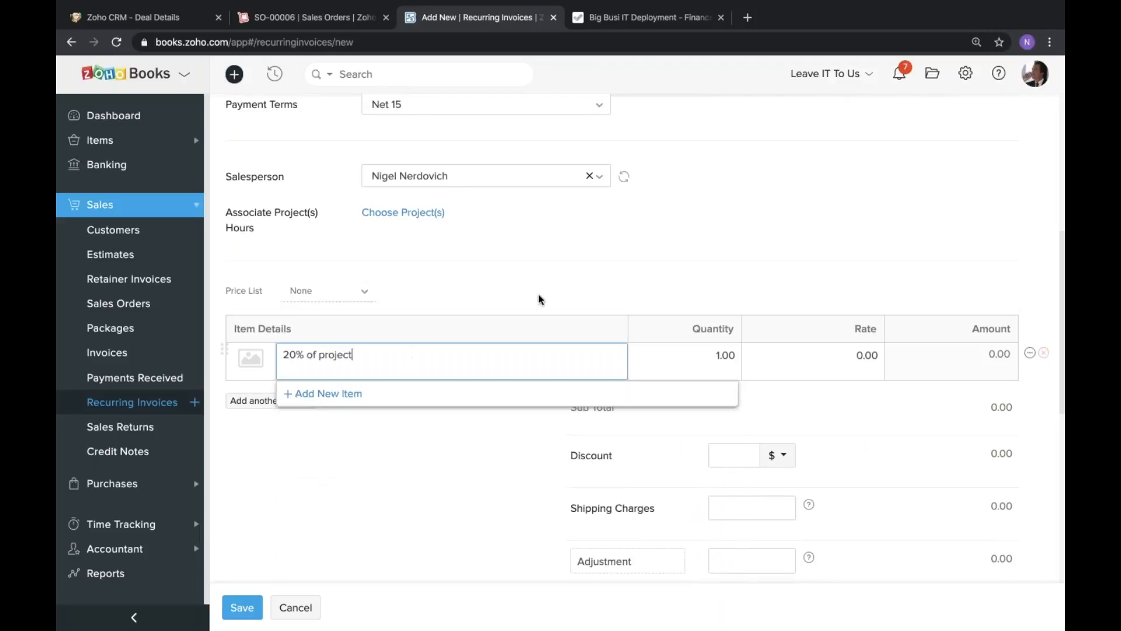
left_click(718, 292)
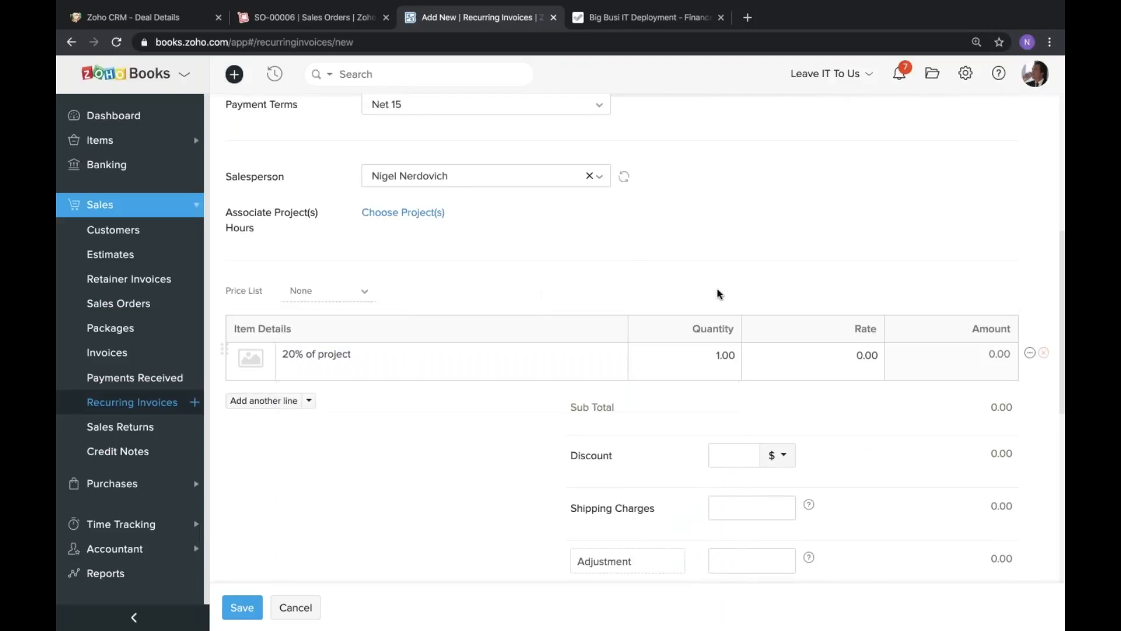
Set the recurring invoice's end date to 22 Apr 2020.
scroll(715, 272, "up", 4)
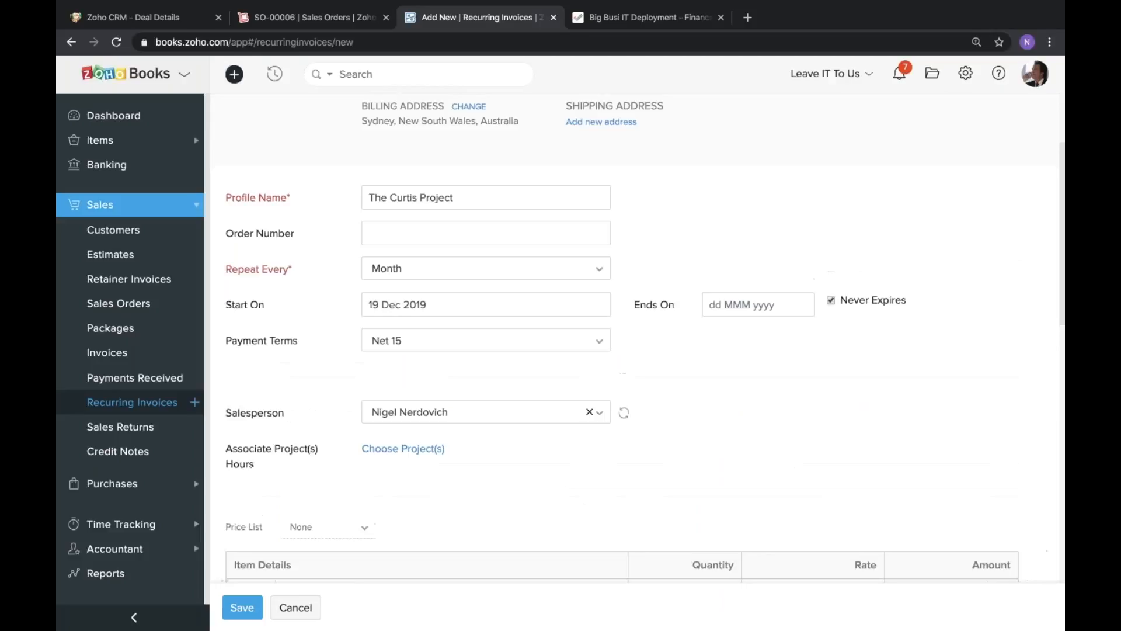
left_click(765, 306)
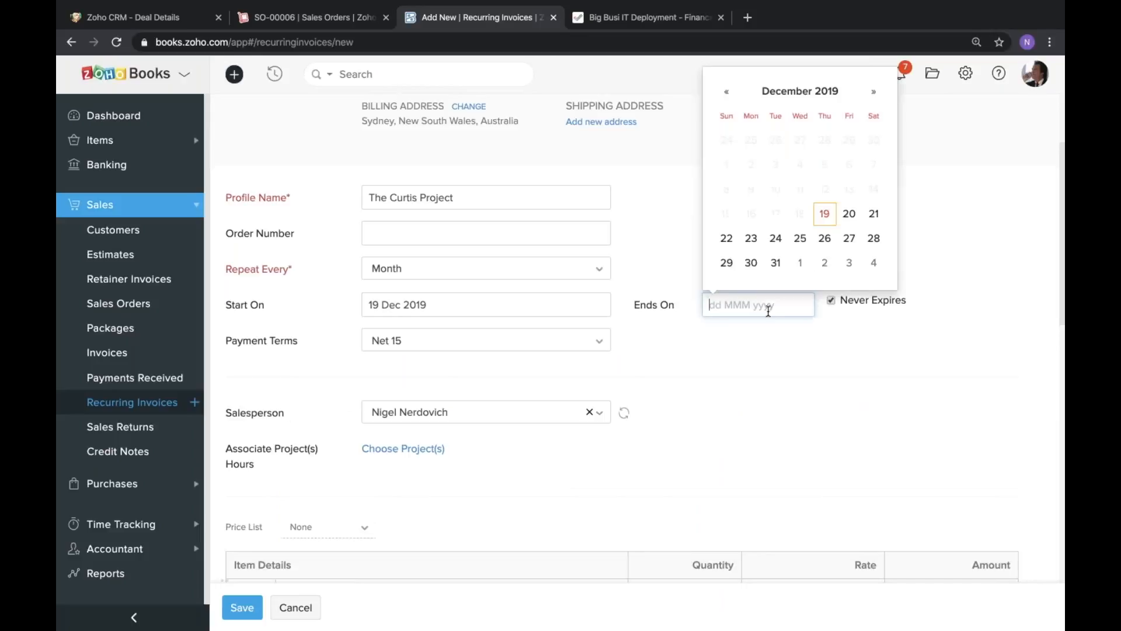
left_click(876, 94)
left_click(876, 94)
left_click(876, 94)
left_click(876, 94)
left_click(800, 214)
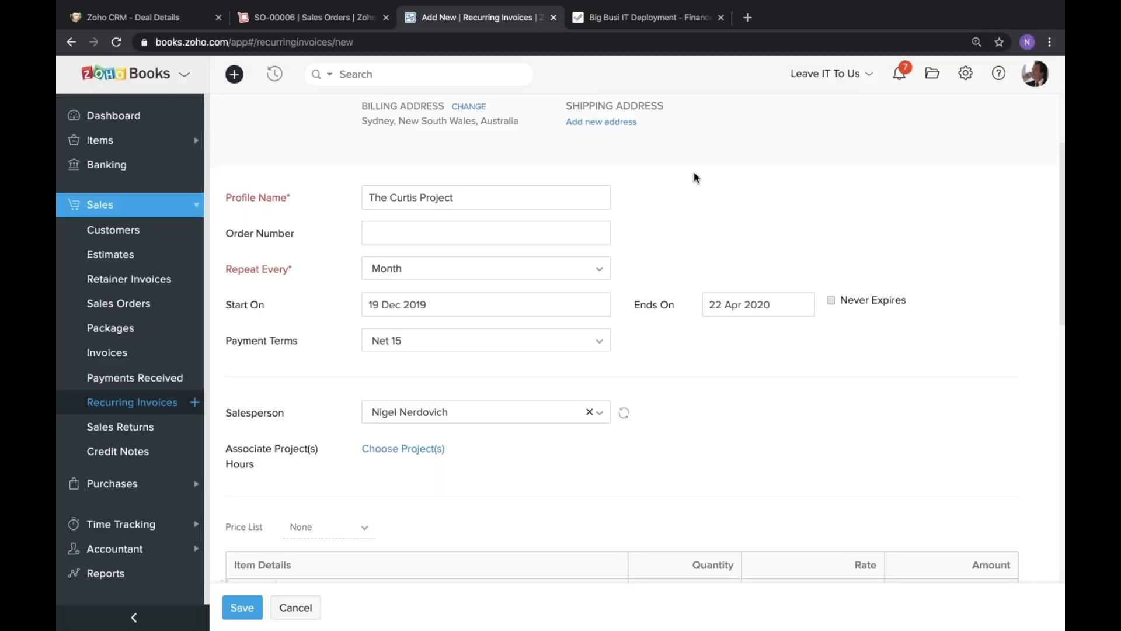
Set the rate of the "20% of project" line item to 2000.
scroll(694, 174, "down", 5)
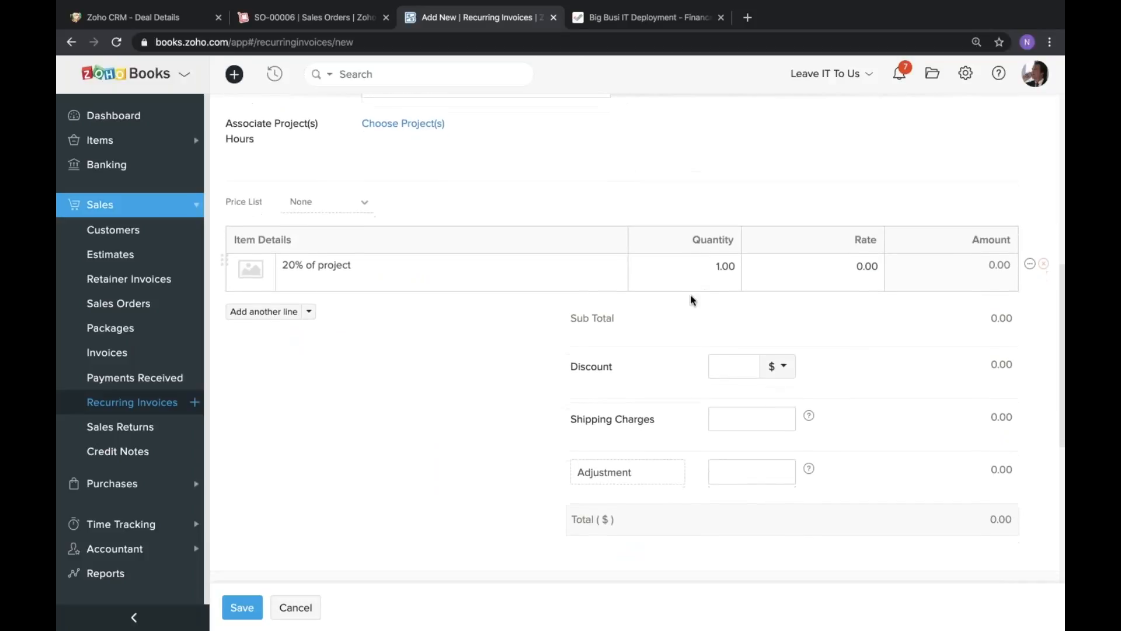
left_click(877, 263)
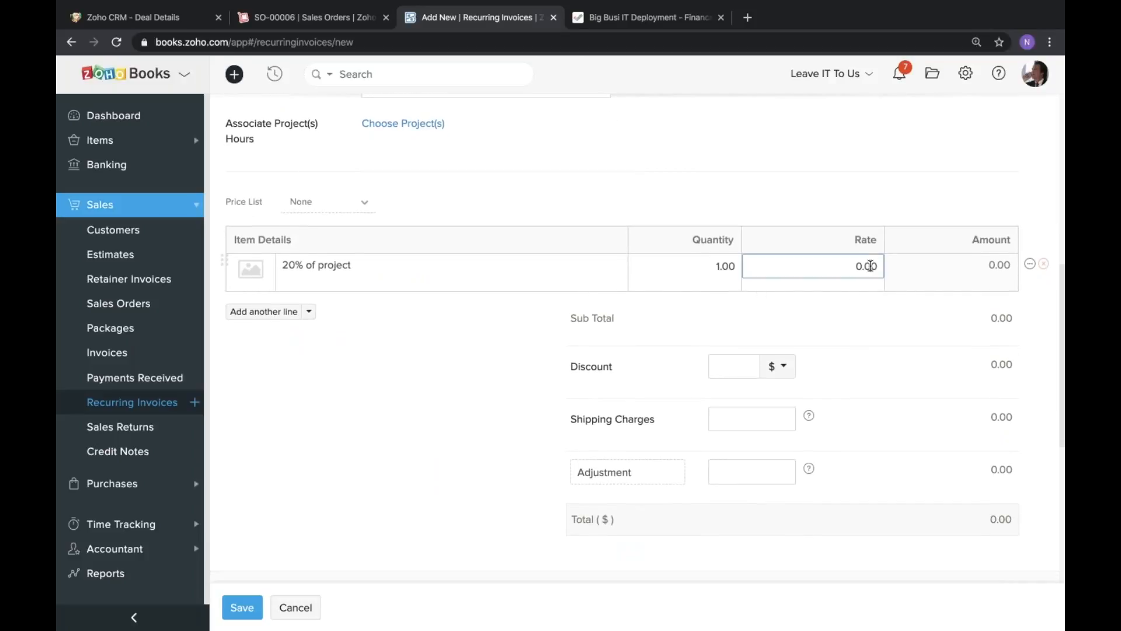
type("2000")
left_click(400, 351)
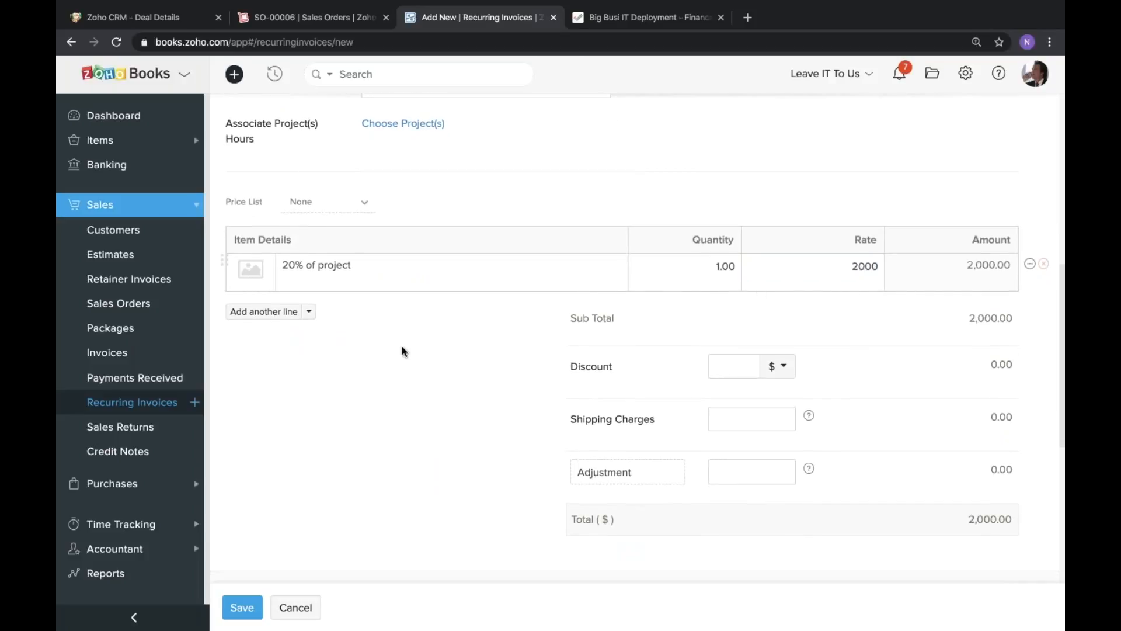
Review the recurring invoice's preferences for Create and Send Invoices and Create, Charge and Send Invoices, and discard the changes.
scroll(402, 390, "down", 5)
scroll(402, 390, "down", 1)
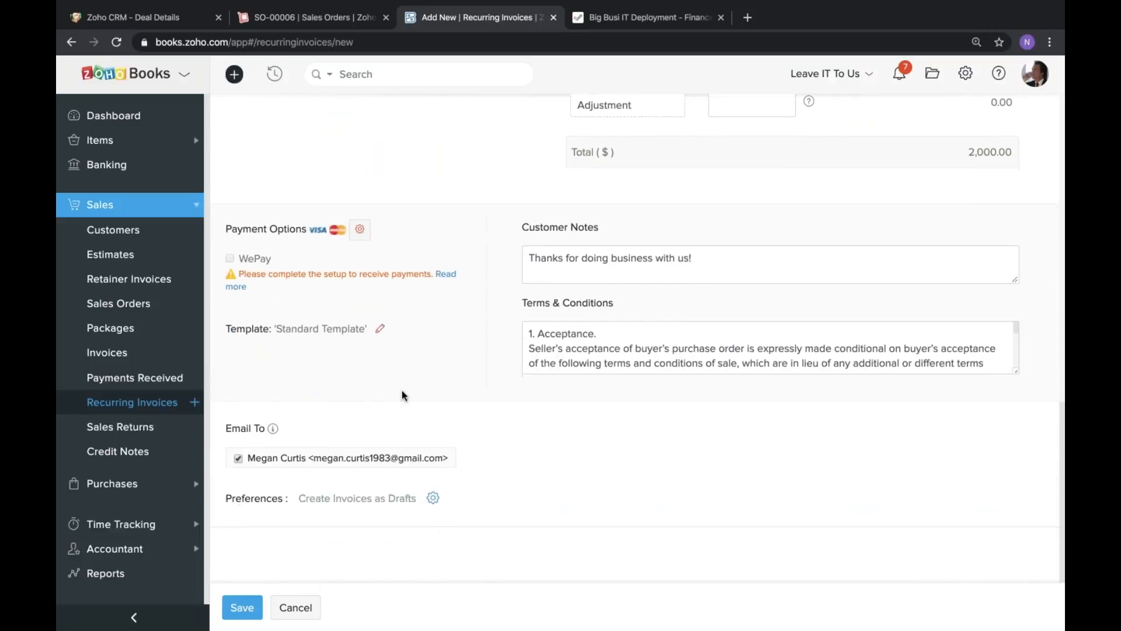
left_click(434, 500)
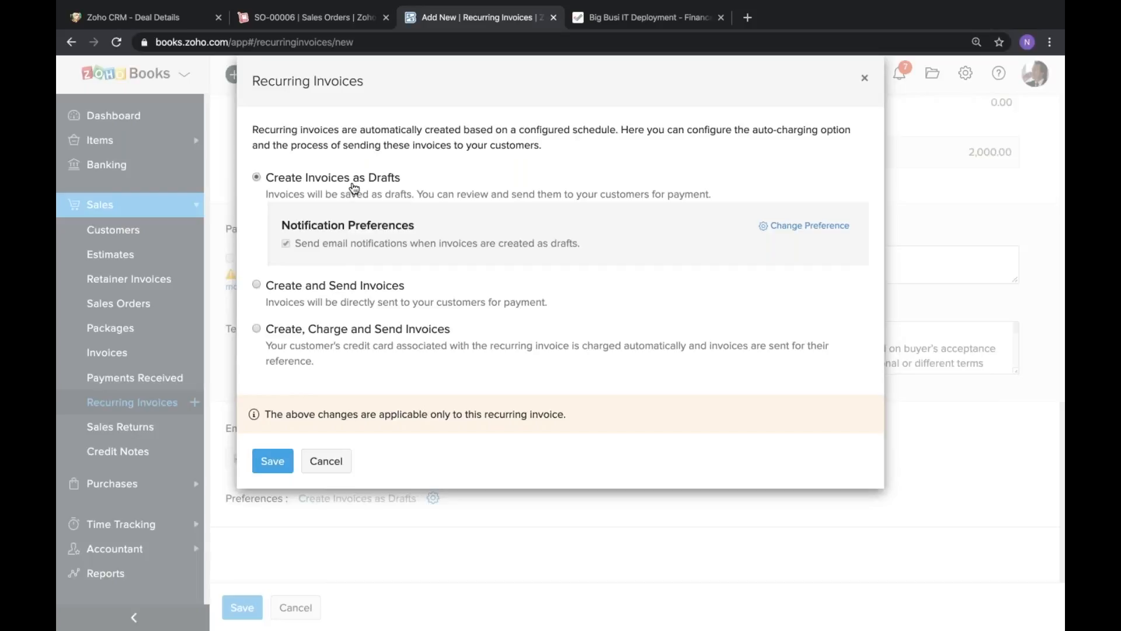
left_click(350, 288)
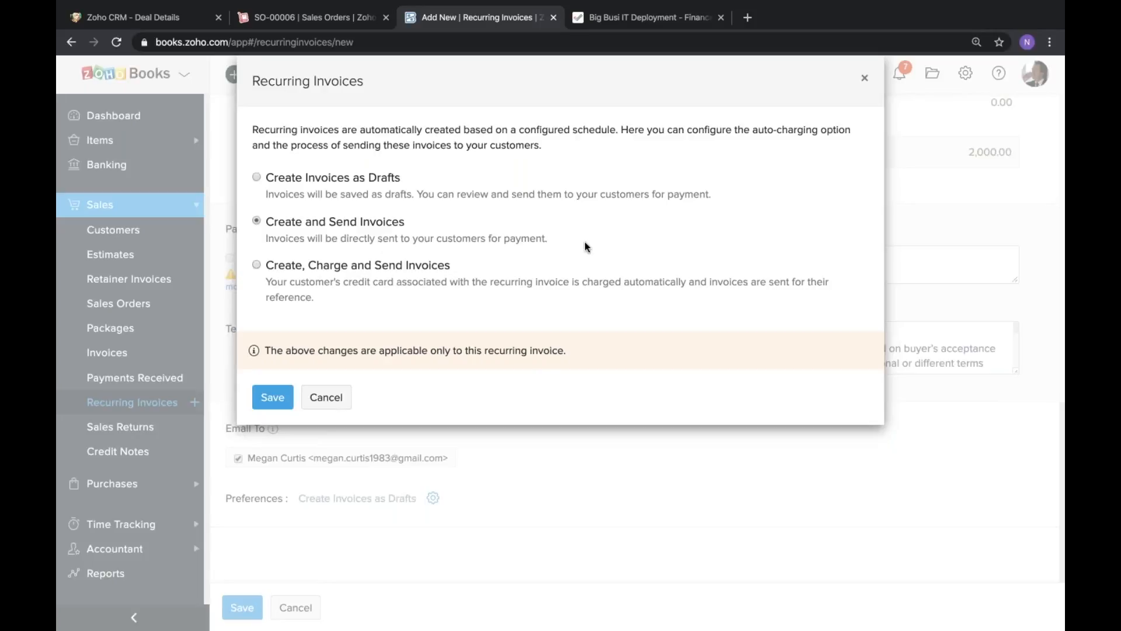
left_click(360, 270)
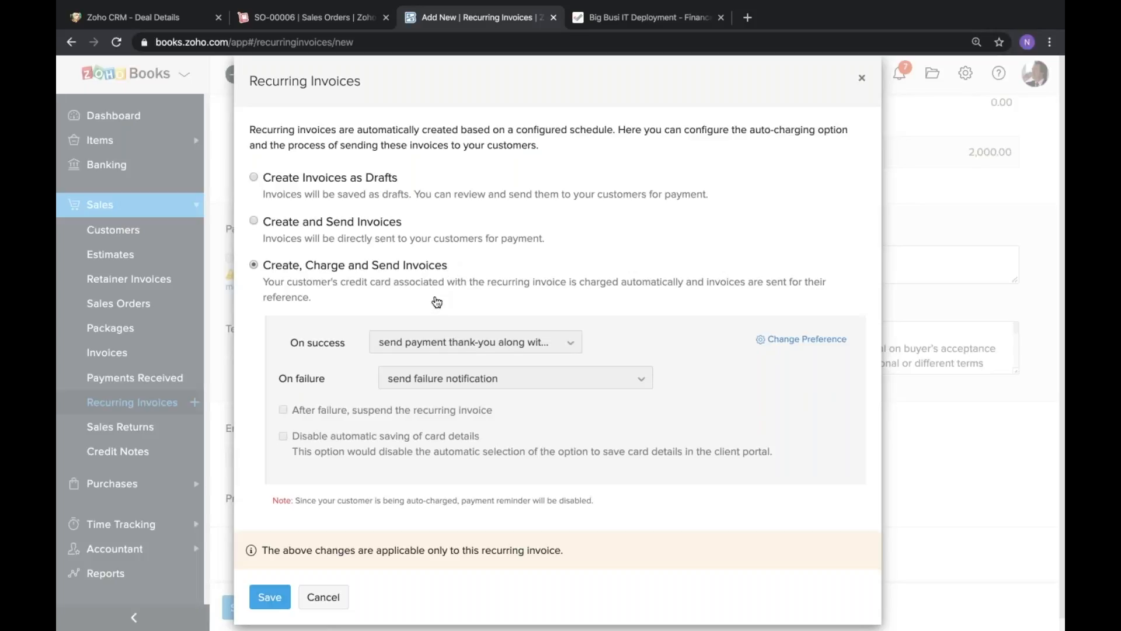
scroll(434, 302, "down", 1)
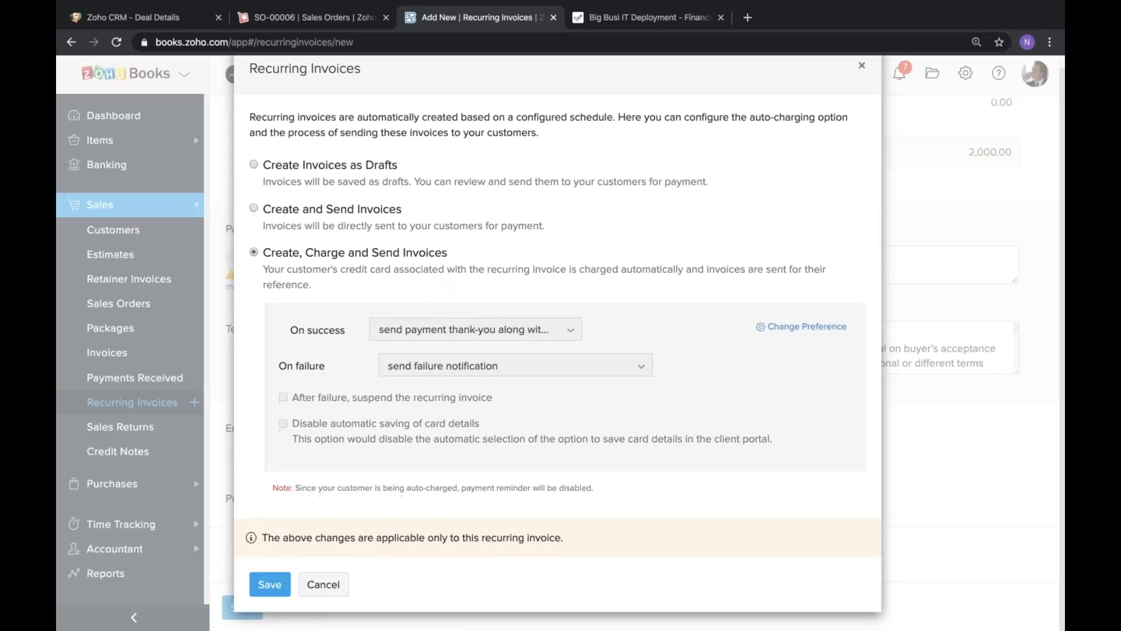
left_click(336, 586)
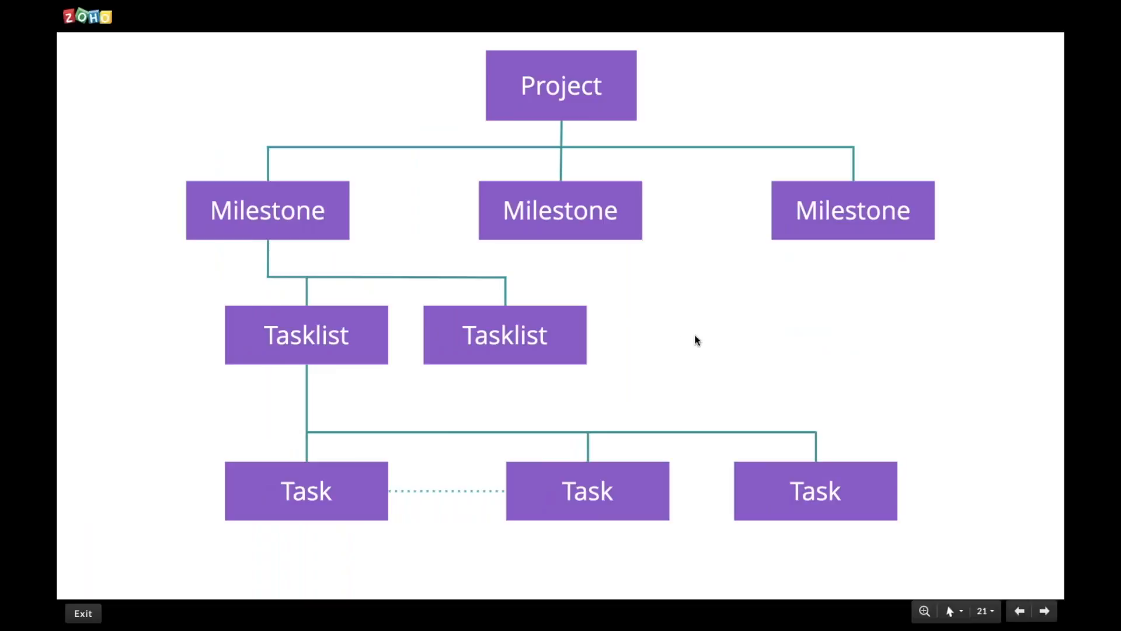
key("Left")
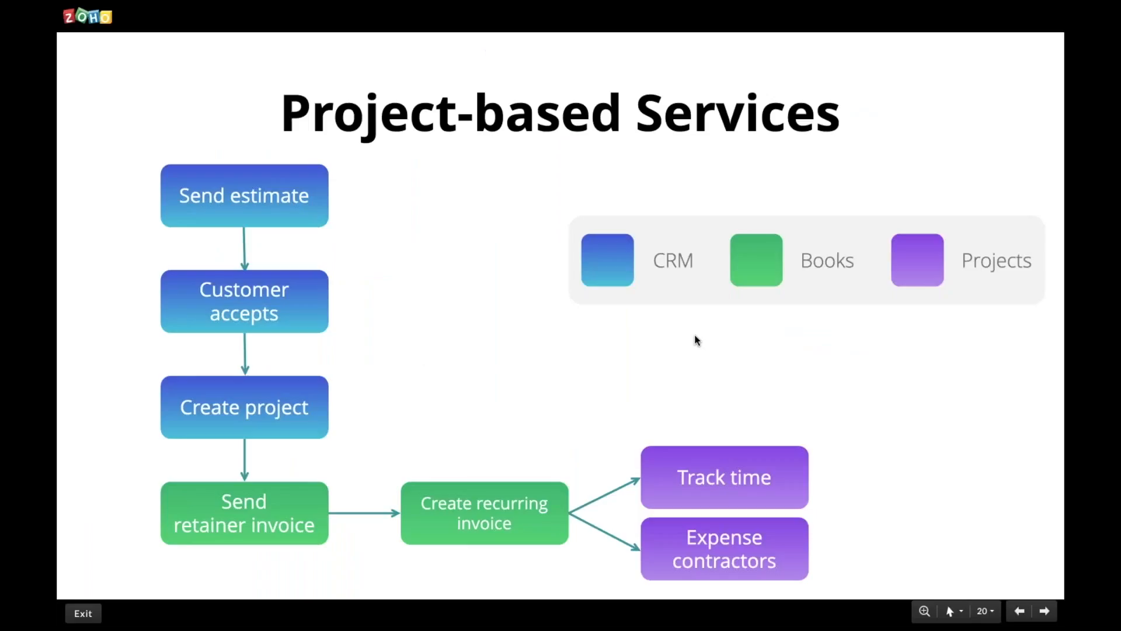